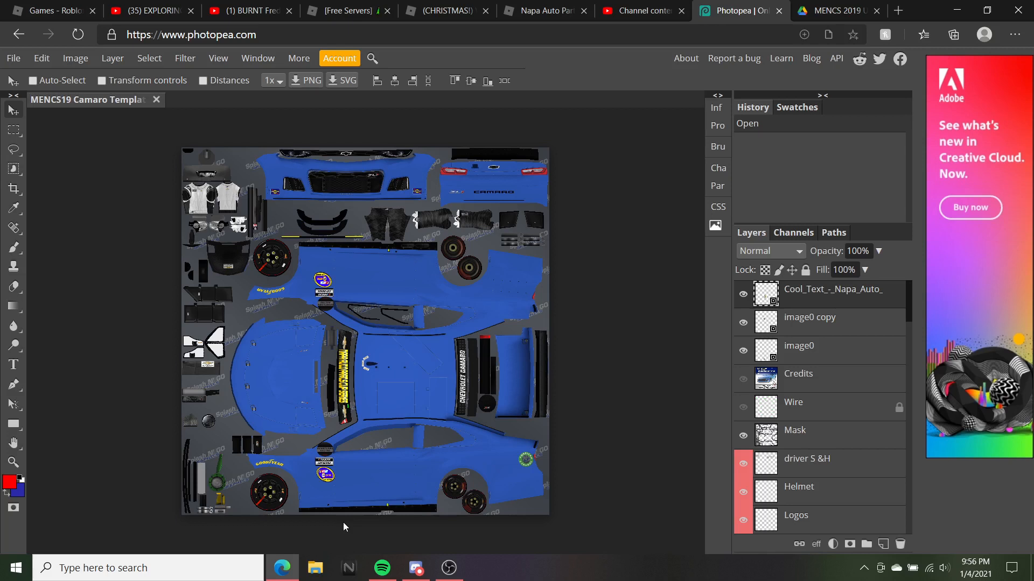
# Close Photopea and the PSD preview, add a blank tab, and return to the MENCS 2019 Updated folder
pyautogui.click(779, 10)
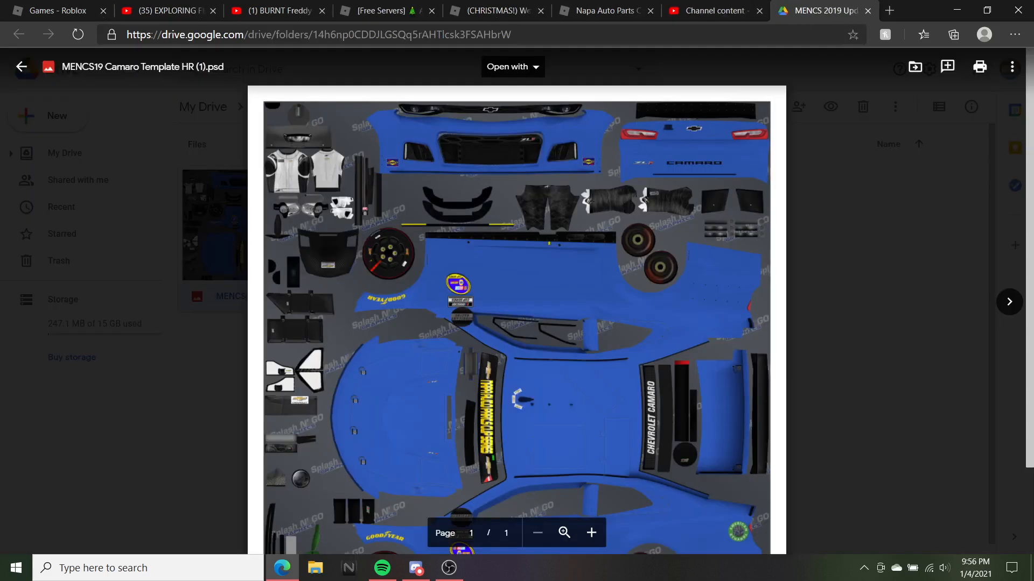
pyautogui.click(867, 108)
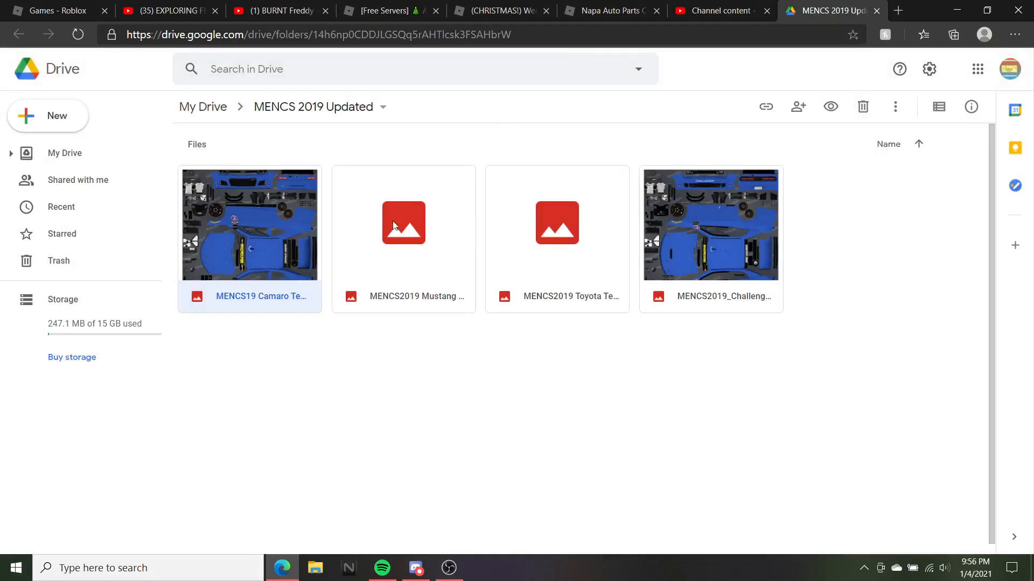
pyautogui.click(898, 10)
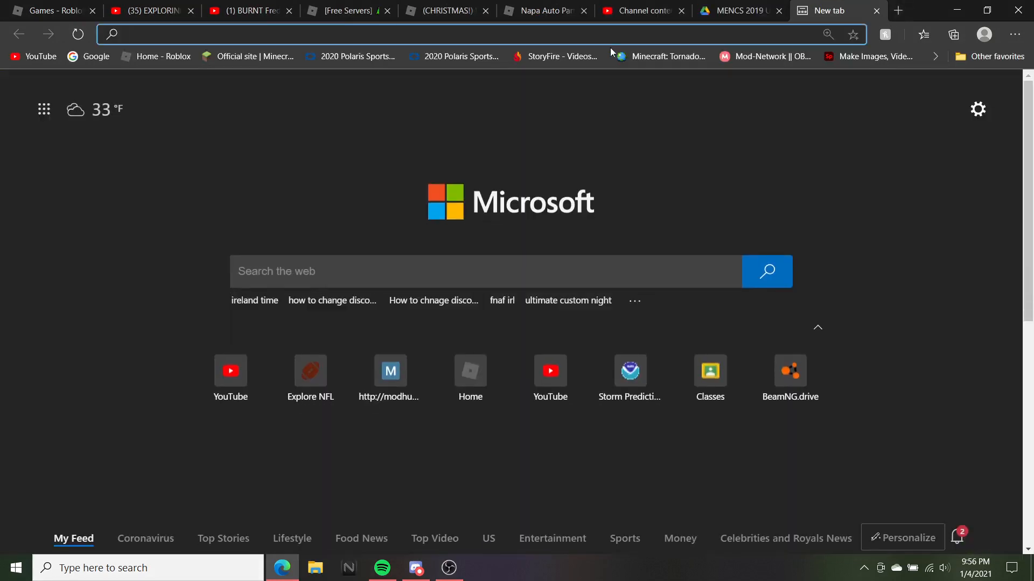
pyautogui.click(748, 8)
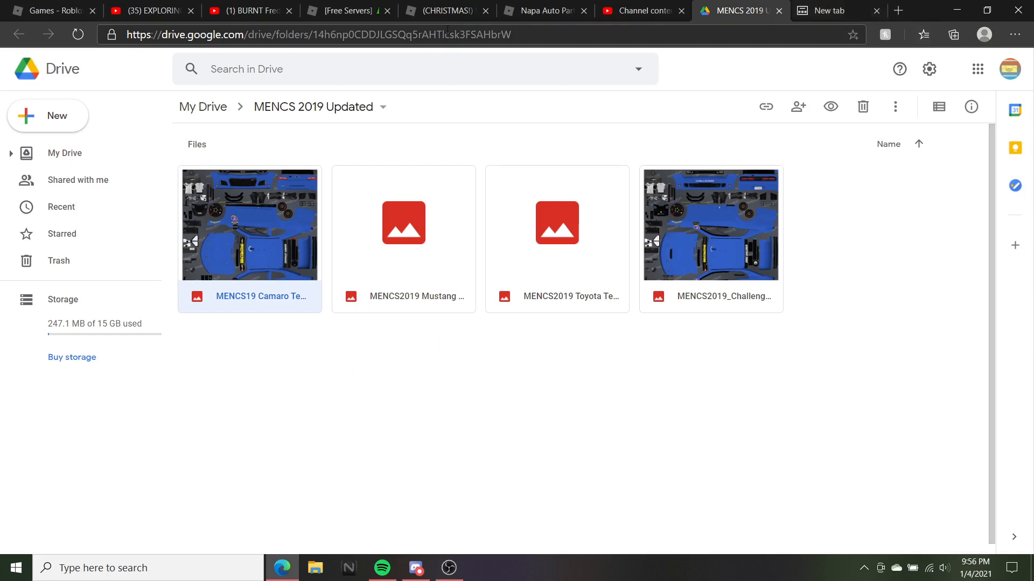
# Load photopea.com in the blank new tab
pyautogui.click(818, 11)
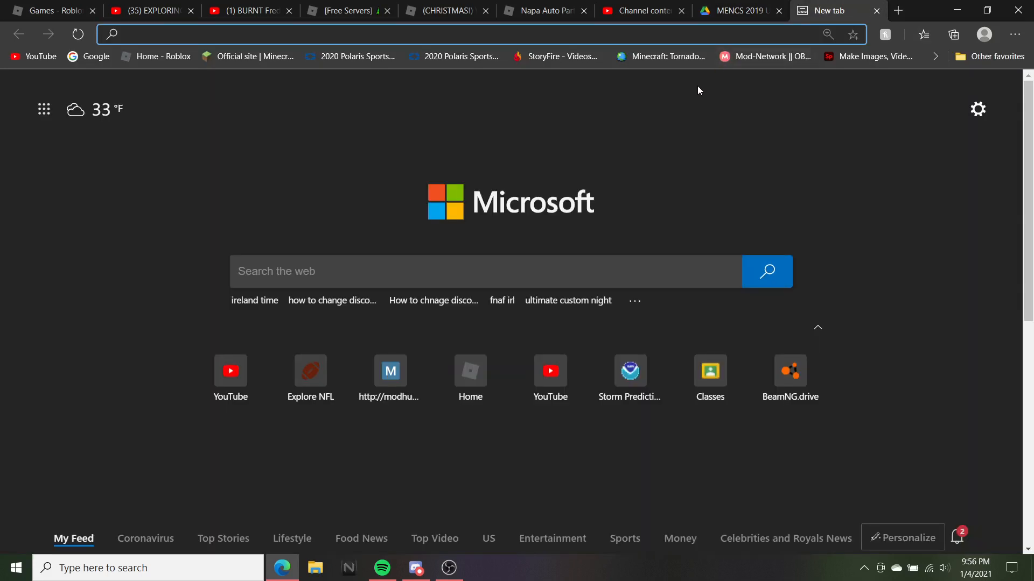
pyautogui.write('p')
pyautogui.press('BackSpace')
pyautogui.write('phot')
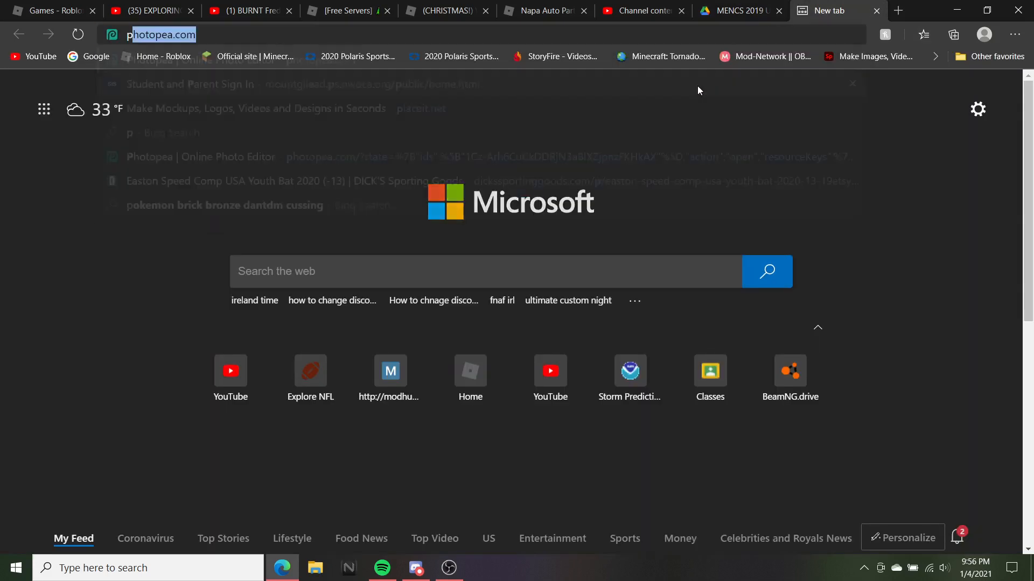
pyautogui.write('opea.c')
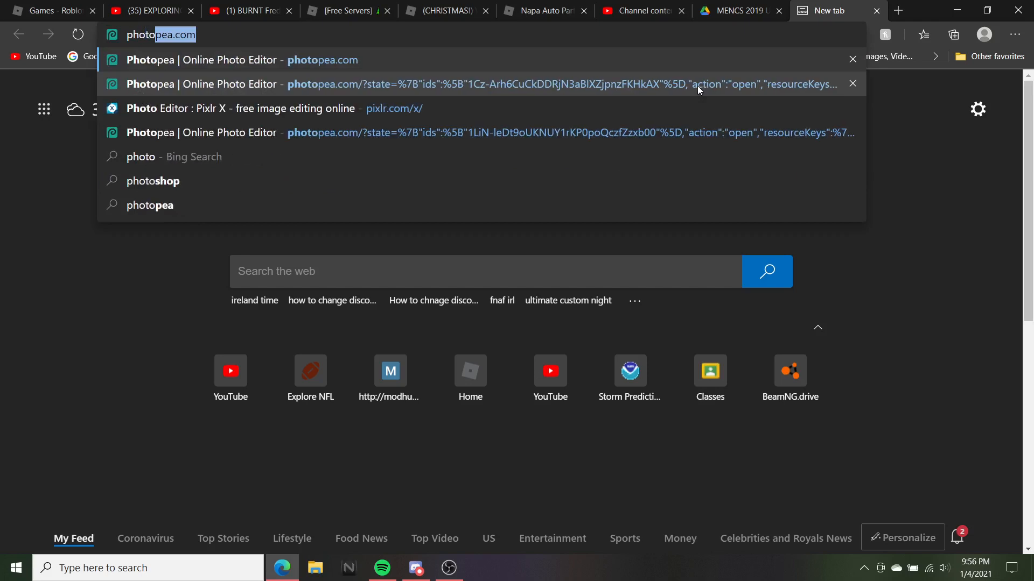
pyautogui.write('om')
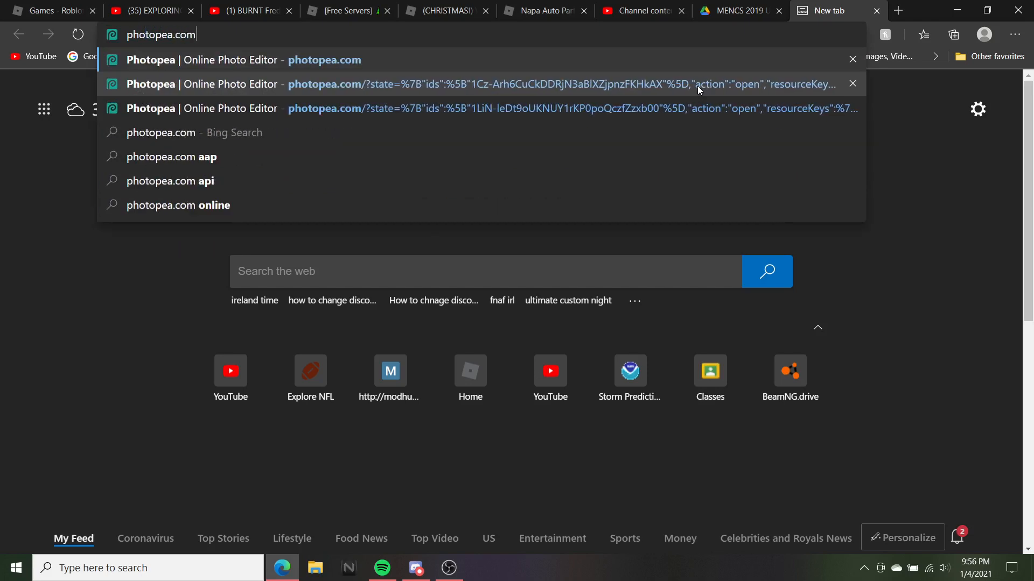
pyautogui.press('Return')
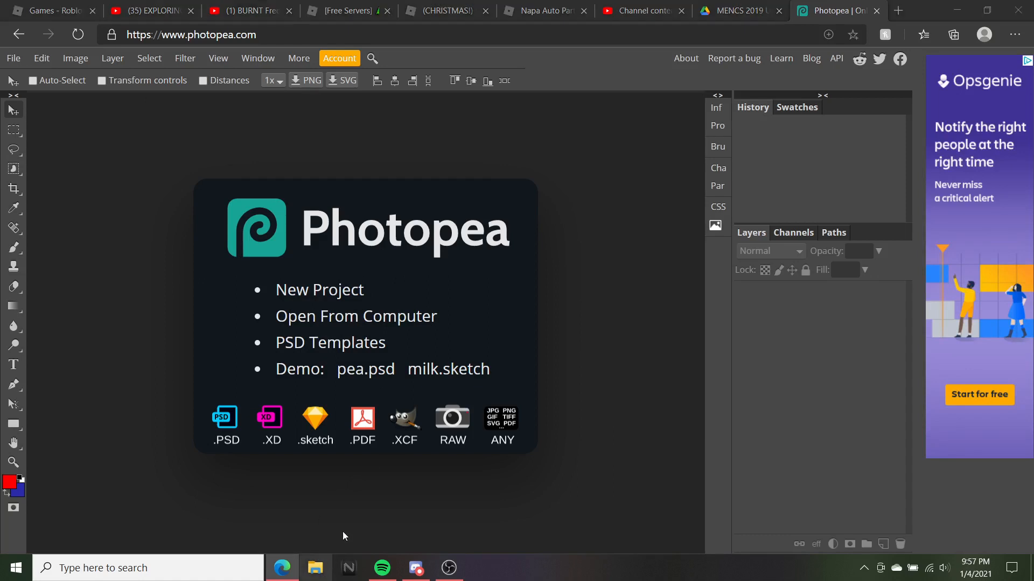
# Drag the MENCS19 Camaro template PSD from Downloads into Photopea
pyautogui.click(315, 568)
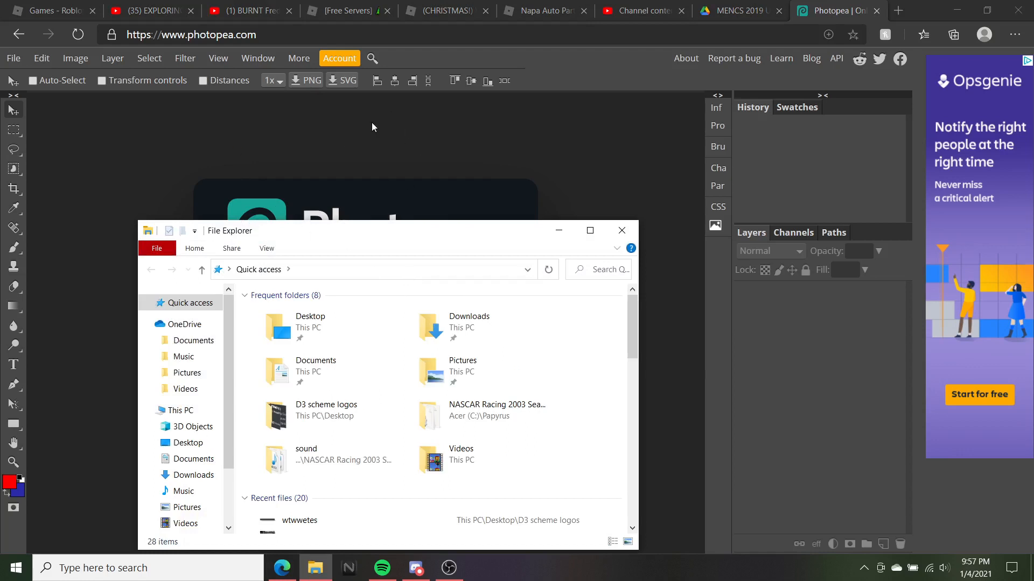
pyautogui.scroll(-1, 185, 469)
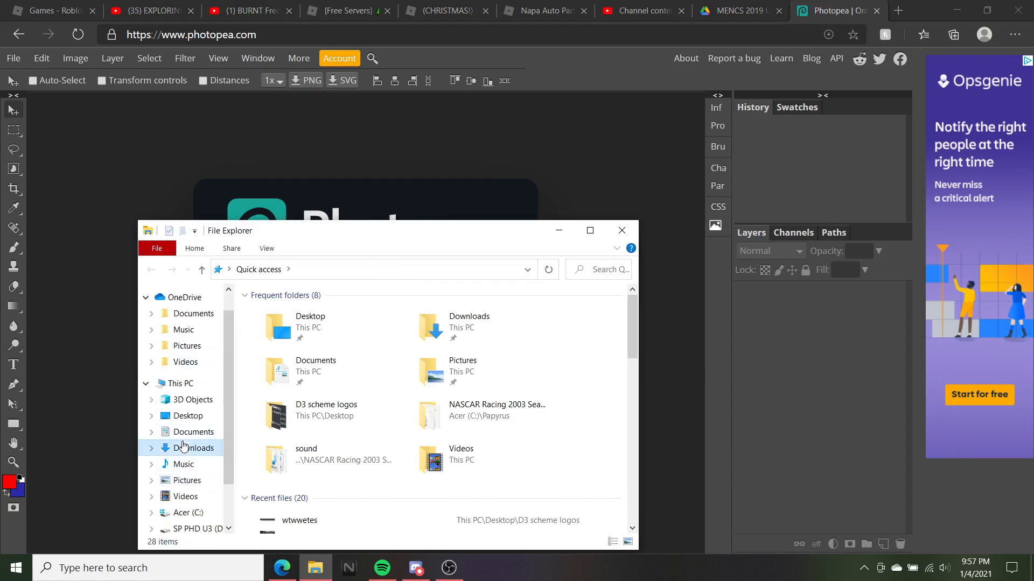
pyautogui.click(183, 447)
pyautogui.moveTo(345, 330); pyautogui.dragTo(74, 215)
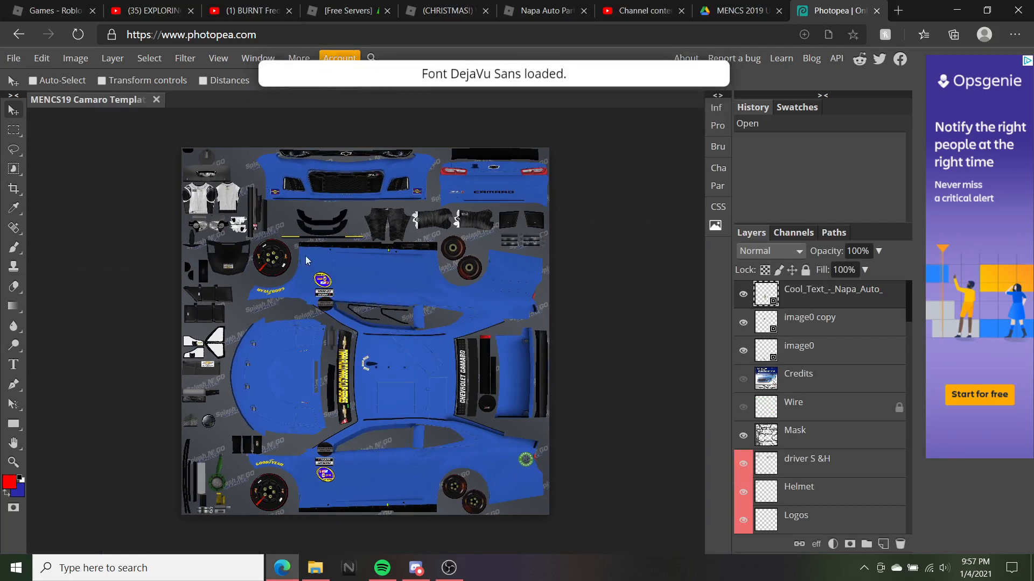
# Scroll through the Layers panel to review the template's layers
pyautogui.scroll(-10, 796, 407)
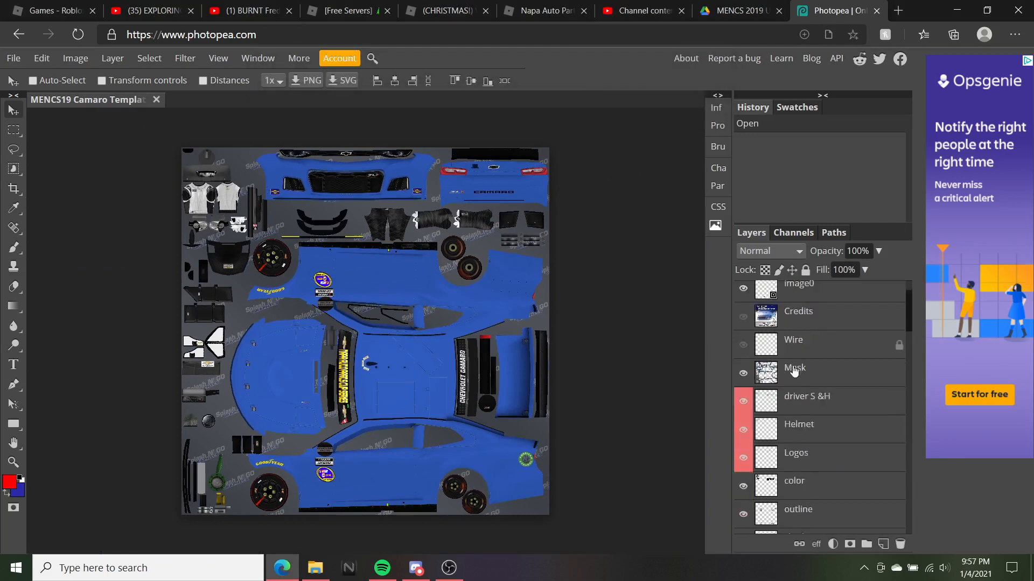
pyautogui.scroll(-15, 796, 407)
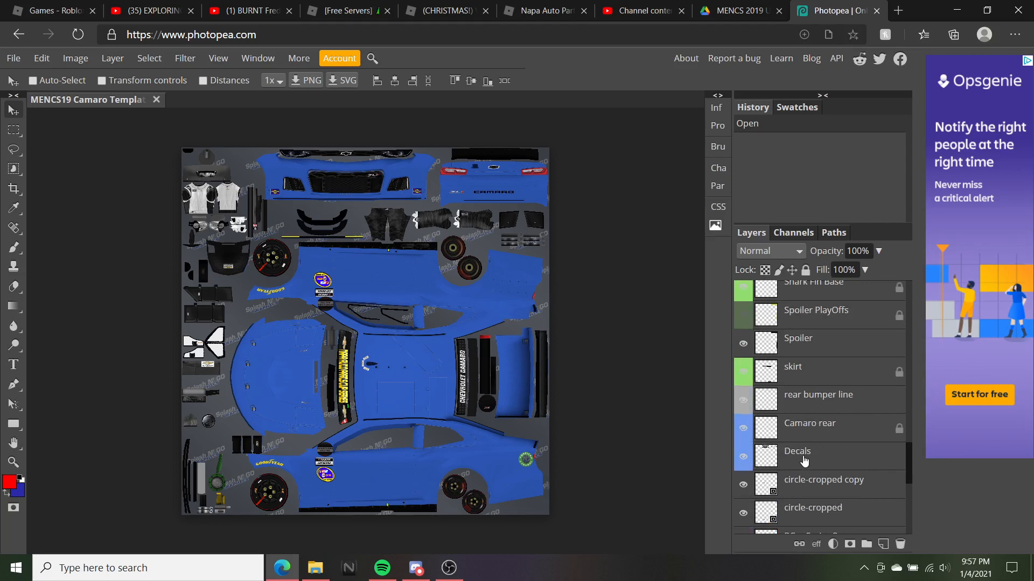
pyautogui.scroll(-15, 798, 362)
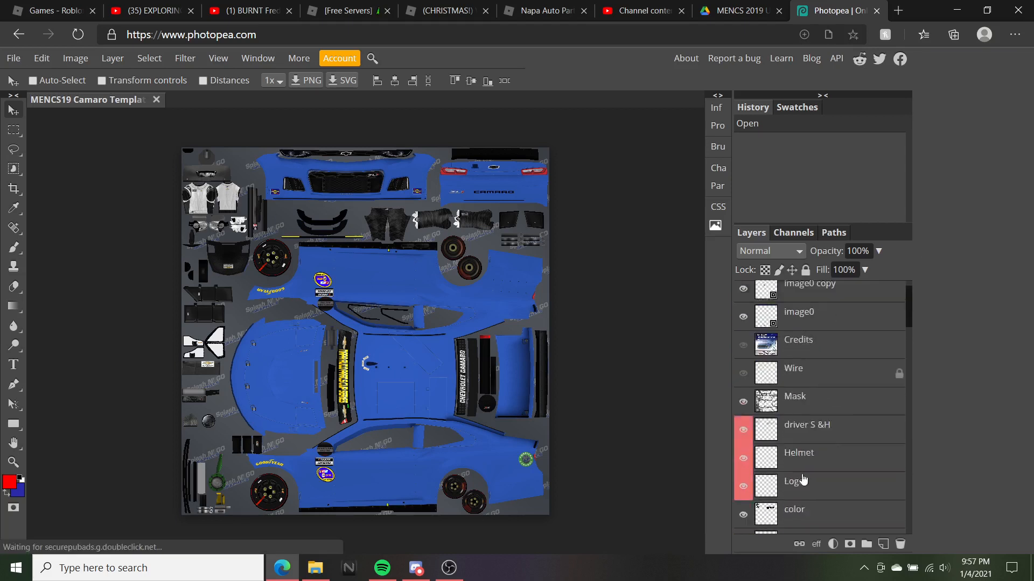
pyautogui.scroll(-10, 802, 488)
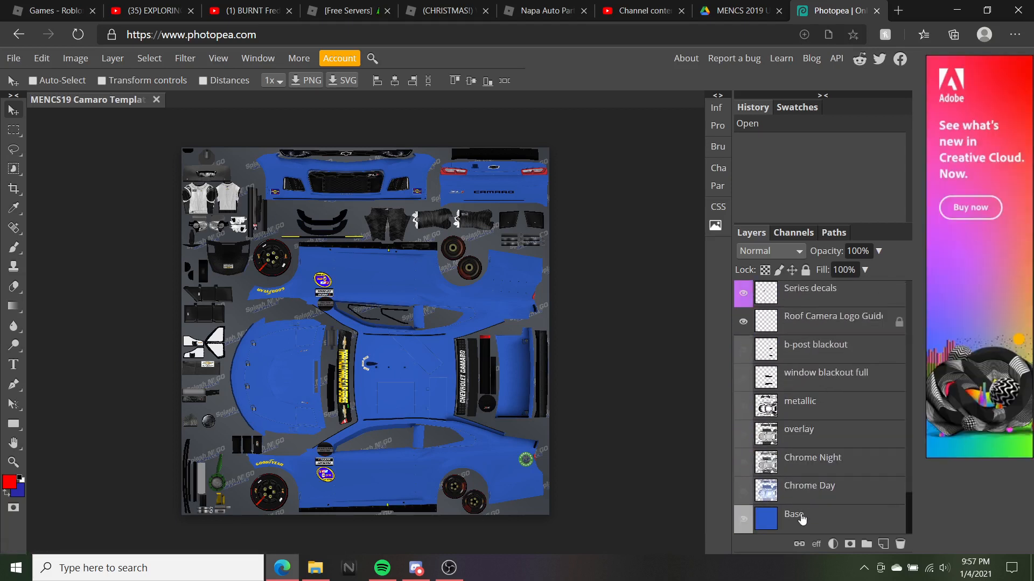
pyautogui.scroll(20, 818, 347)
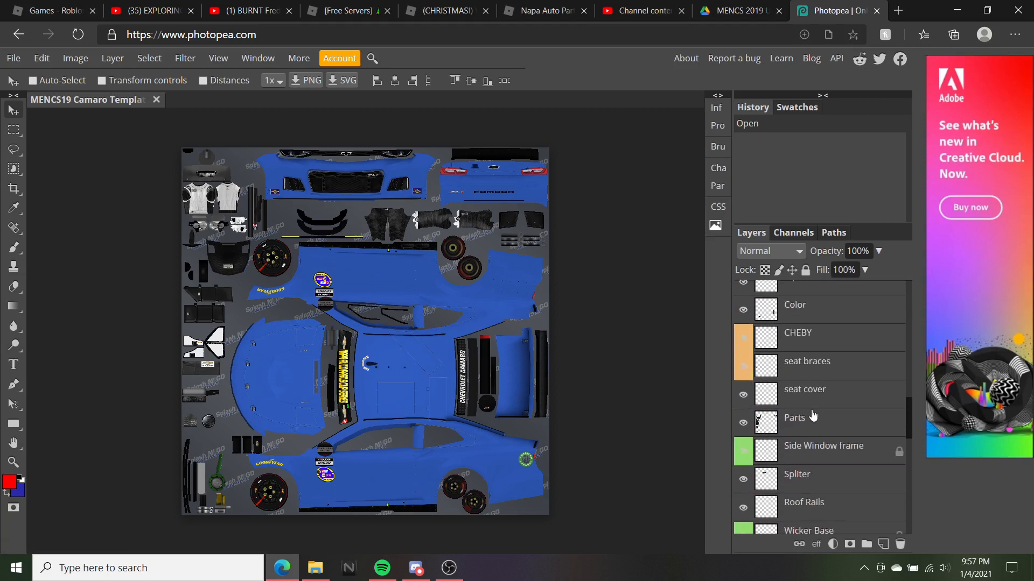
pyautogui.scroll(1, 813, 413)
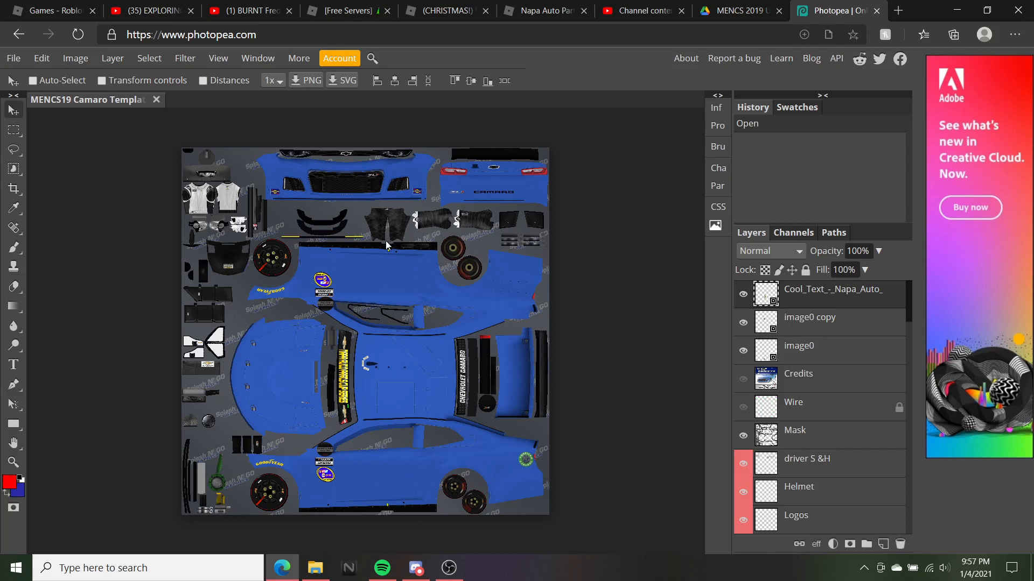
# Go to cloudconvert.com in a new tab and sign in with Google
pyautogui.click(897, 9)
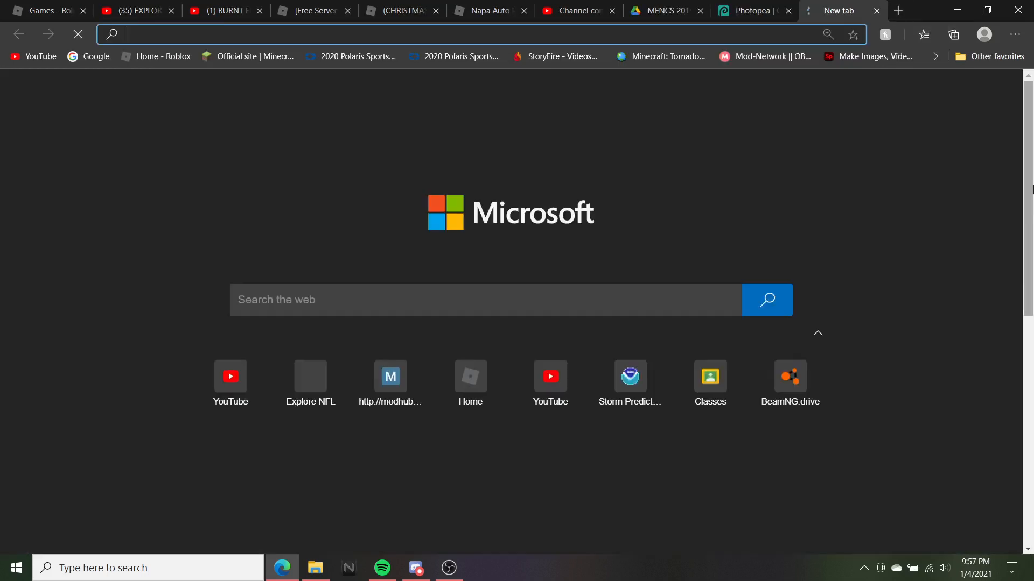
pyautogui.write('cloudcon')
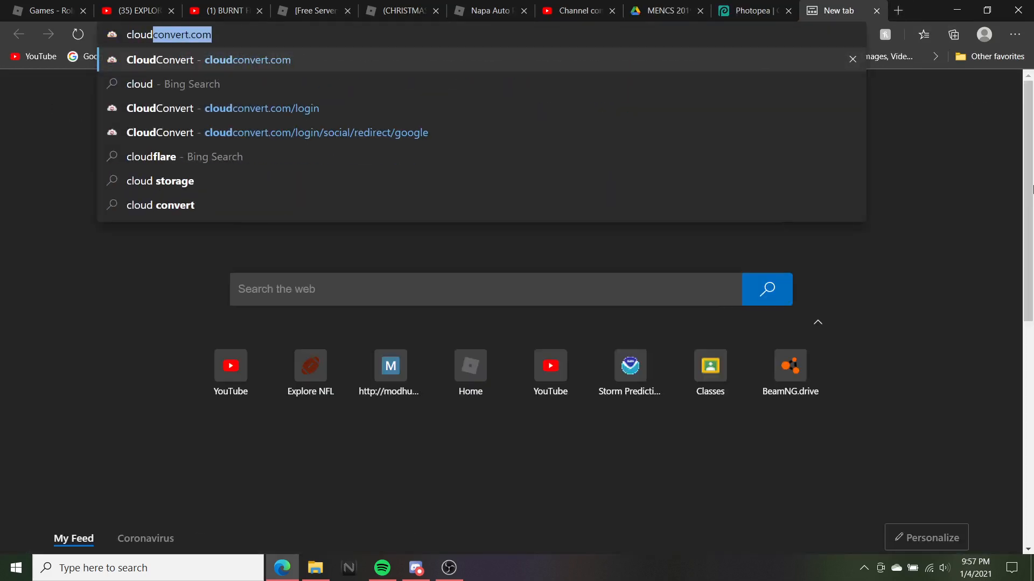
pyautogui.write('vert.co')
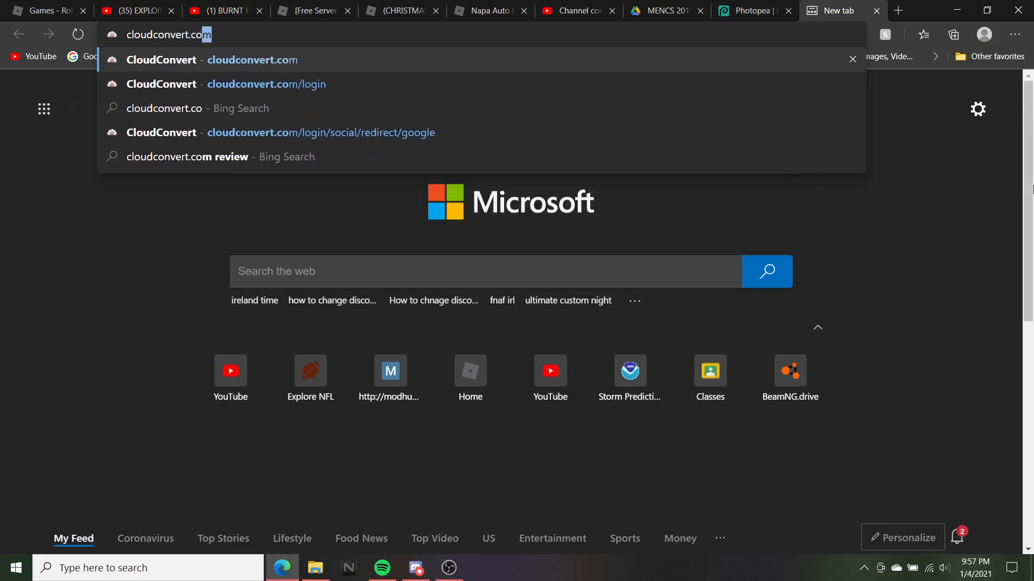
pyautogui.press('Return')
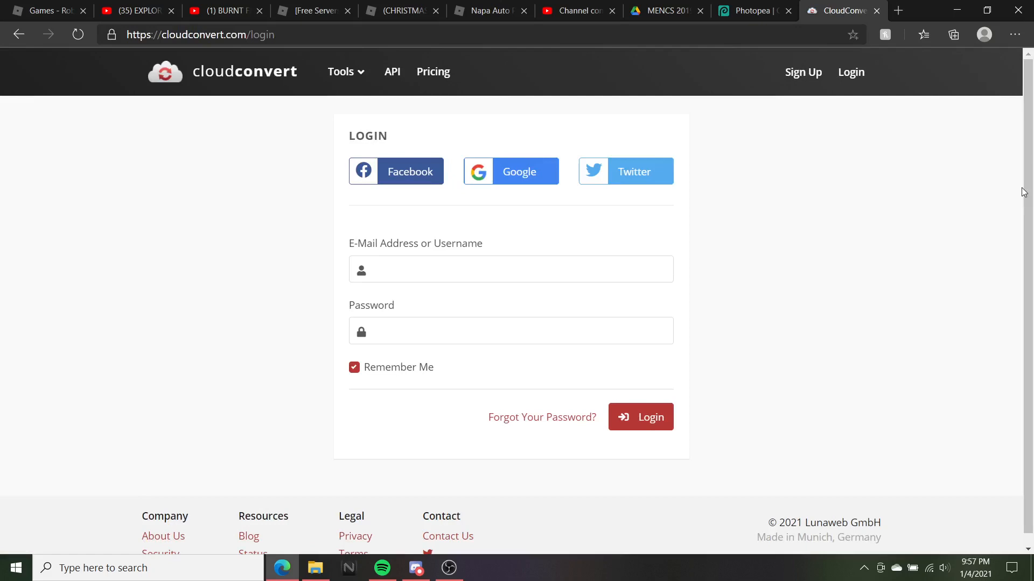
pyautogui.click(512, 175)
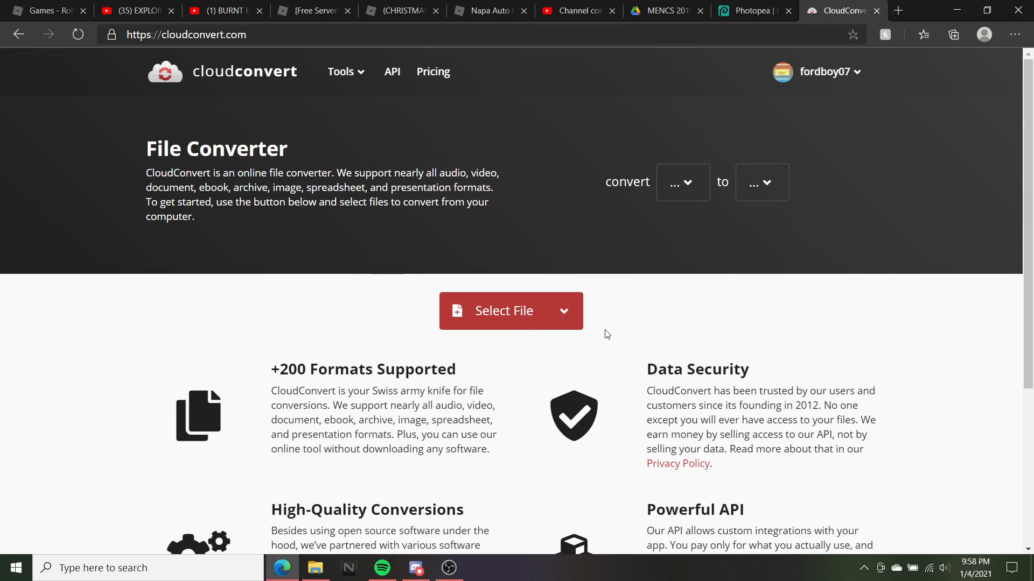
# Upload the MENCS19 Camaro Template HR (1) (4).psd file from Downloads to CloudConvert
pyautogui.click(501, 308)
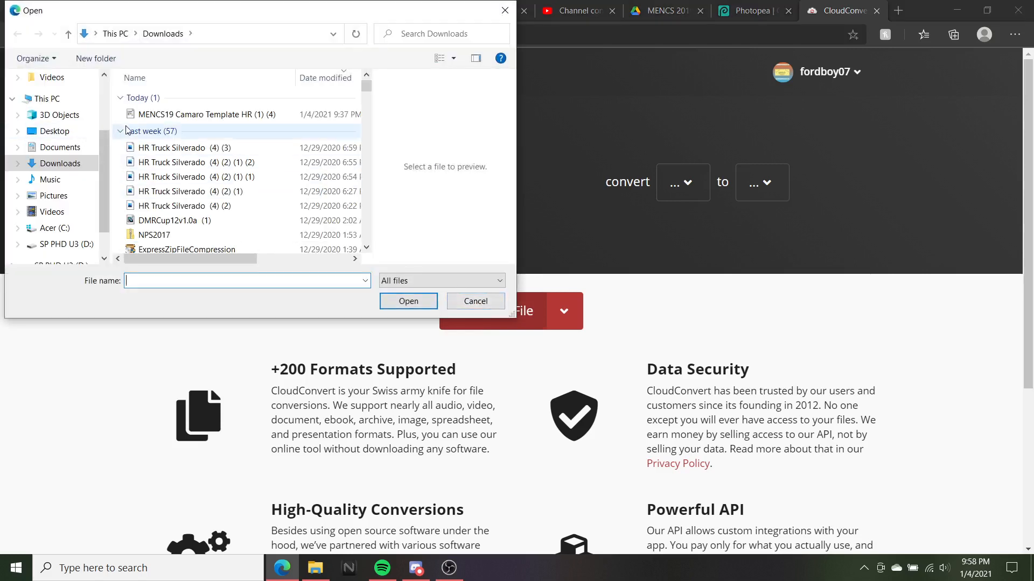
pyautogui.click(68, 164)
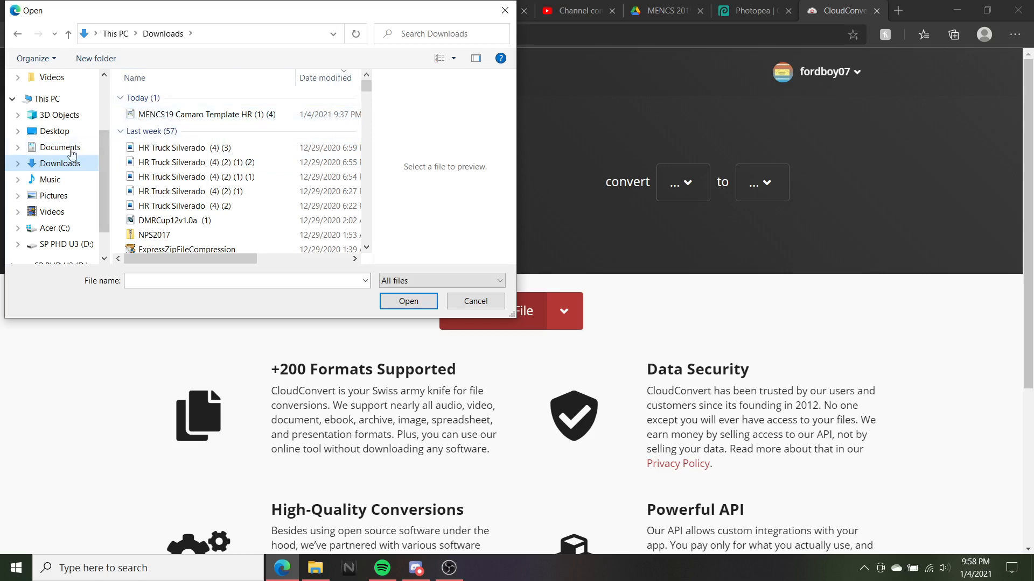
pyautogui.scroll(-1, 32, 215)
pyautogui.click(64, 190)
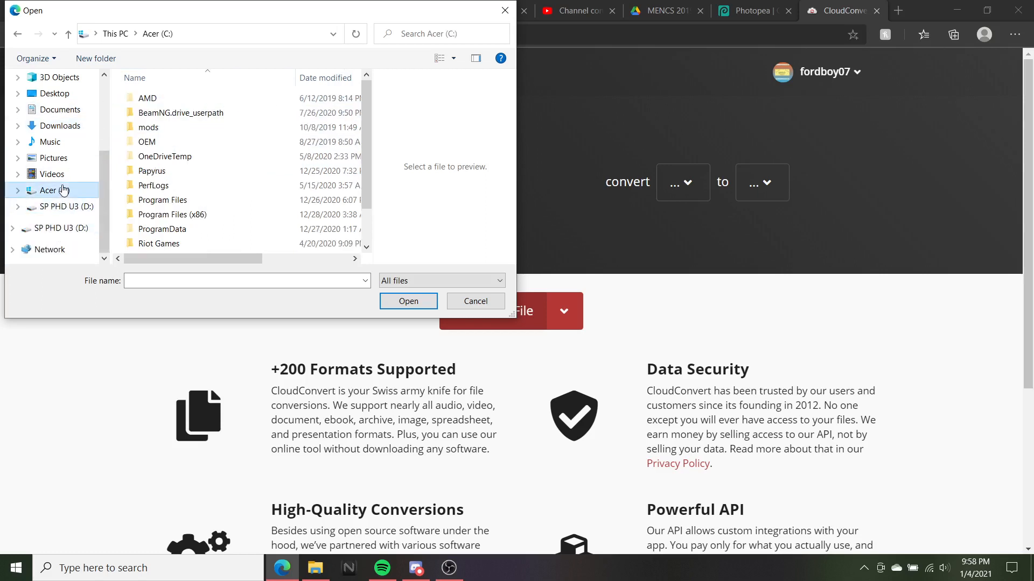
pyautogui.scroll(-1, 269, 130)
pyautogui.scroll(1, 204, 124)
pyautogui.scroll(2, 51, 161)
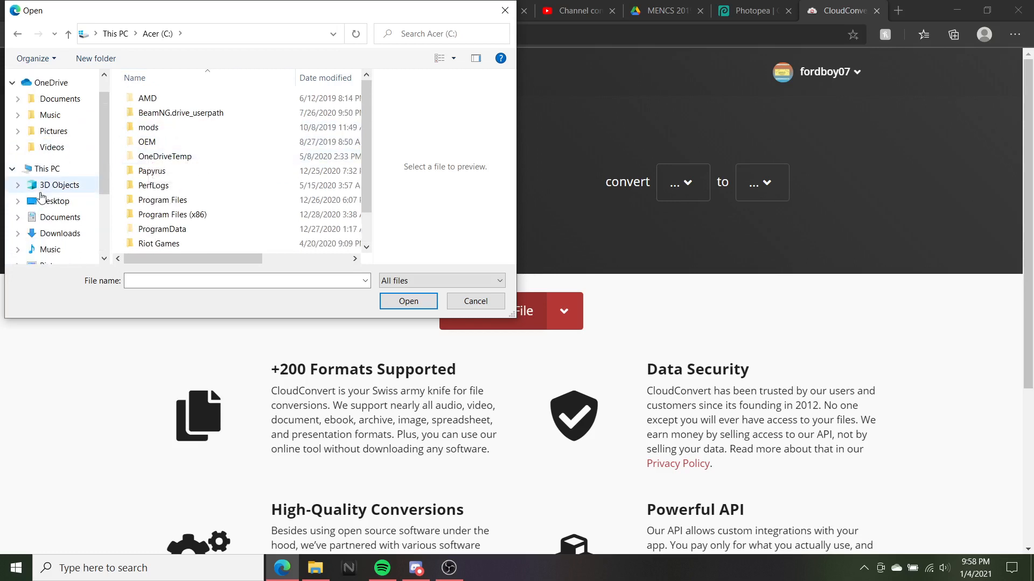
pyautogui.scroll(-1, 41, 197)
pyautogui.click(51, 212)
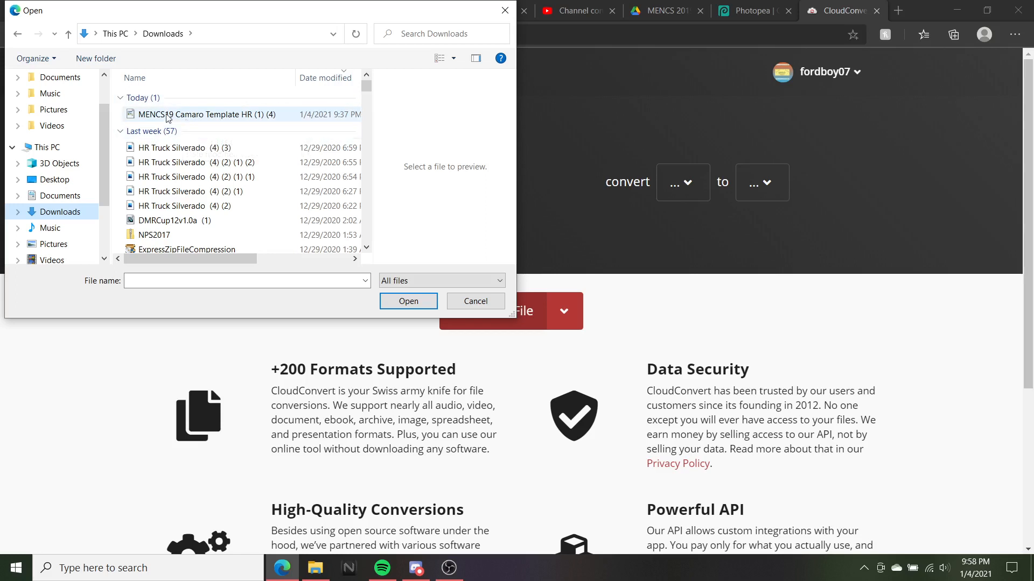
pyautogui.scroll(-1, 237, 181)
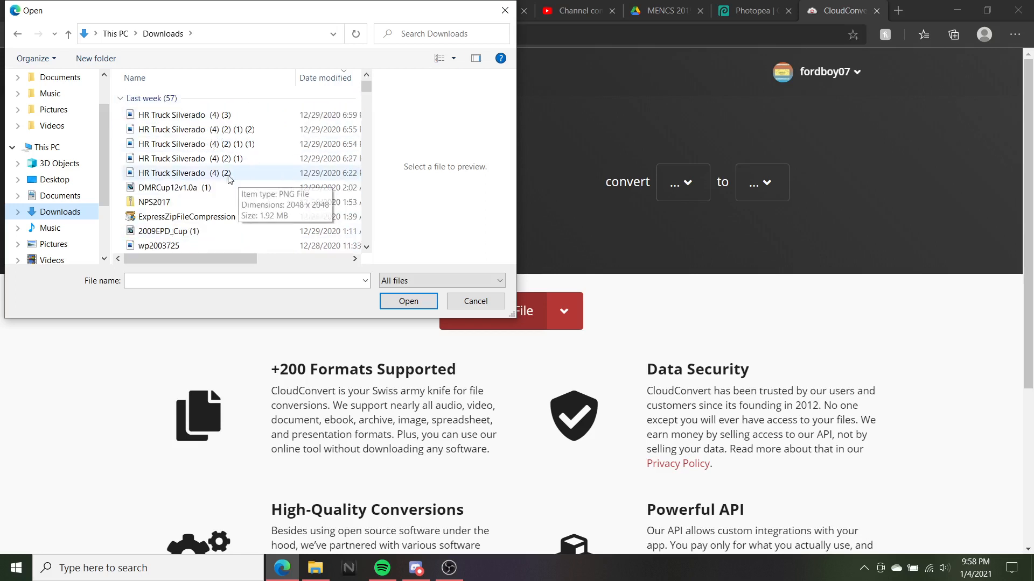
pyautogui.scroll(1, 175, 134)
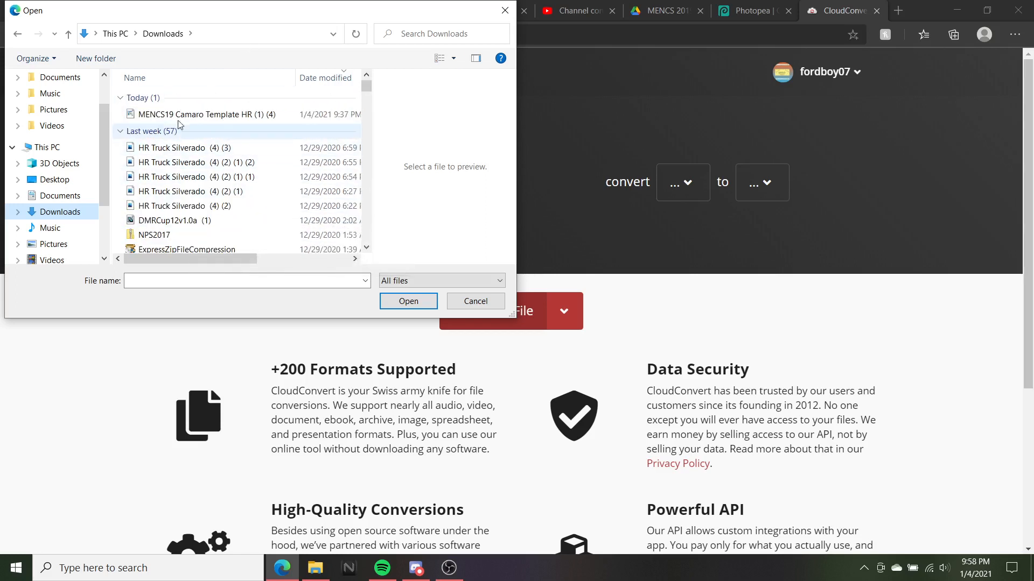
pyautogui.doubleClick(179, 114)
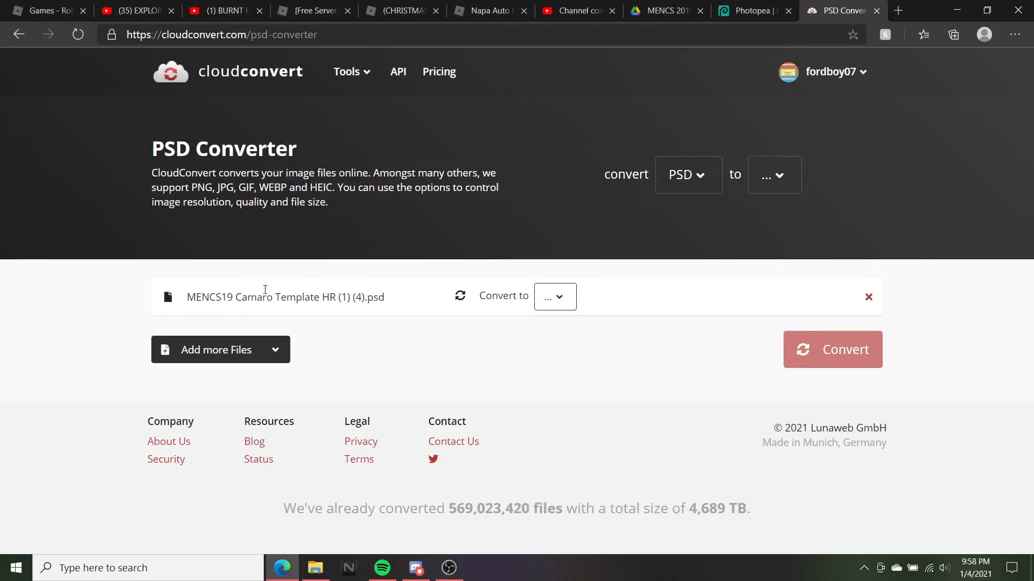
# Set the output format to PSD and close the converter tab
pyautogui.click(555, 297)
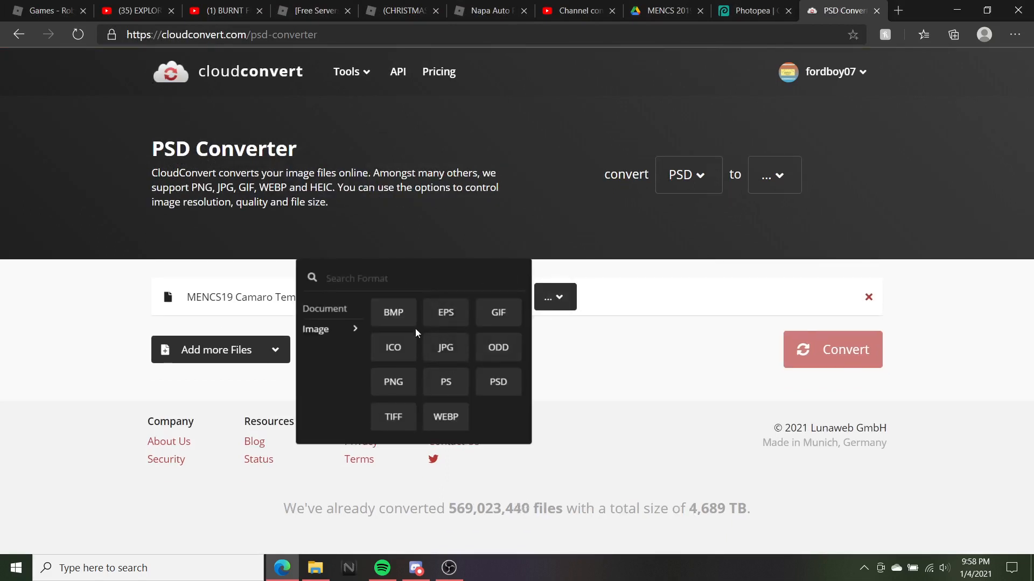
pyautogui.click(658, 388)
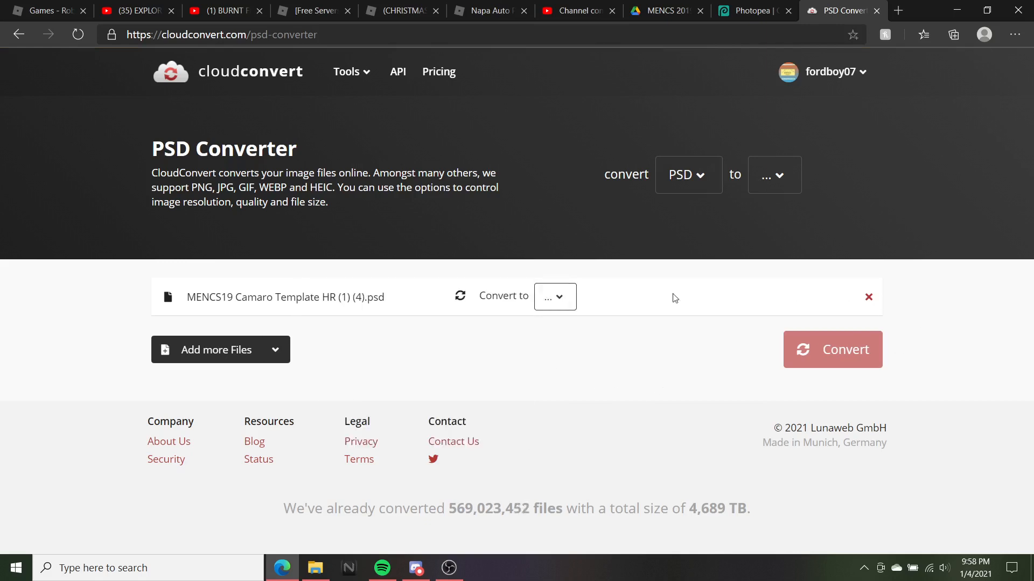
pyautogui.click(554, 297)
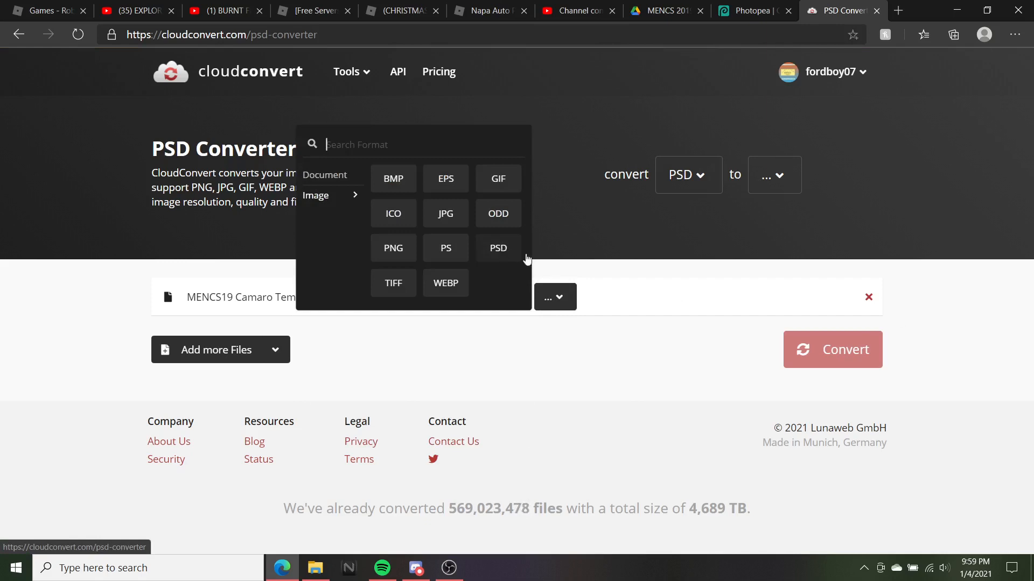
pyautogui.click(550, 303)
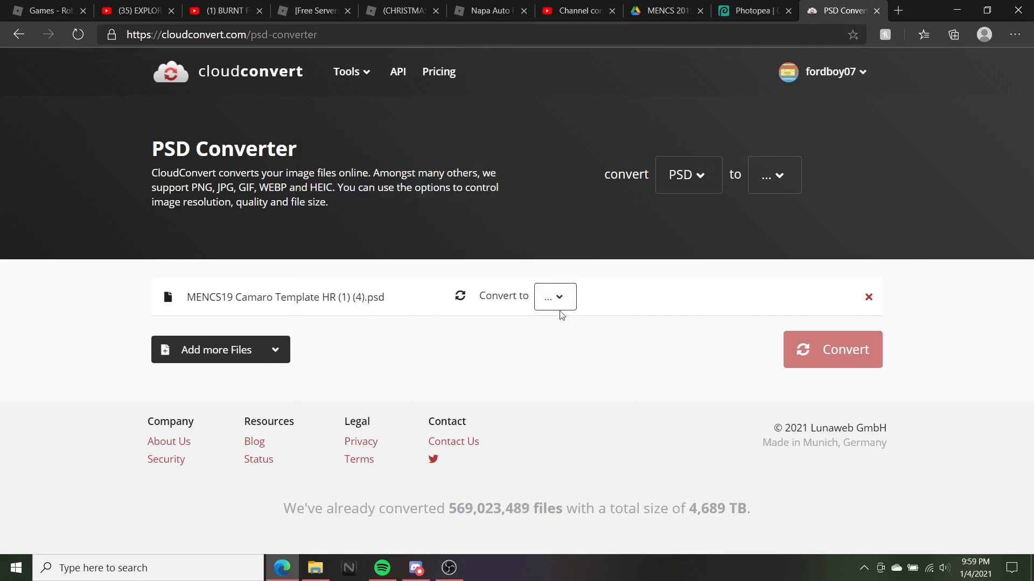
pyautogui.click(557, 298)
pyautogui.click(495, 242)
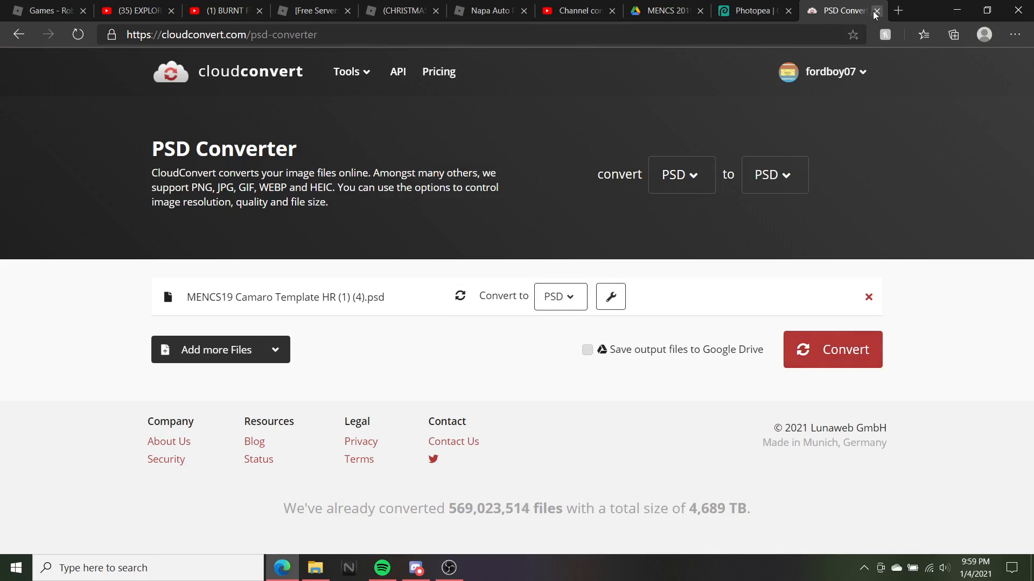
pyautogui.click(876, 10)
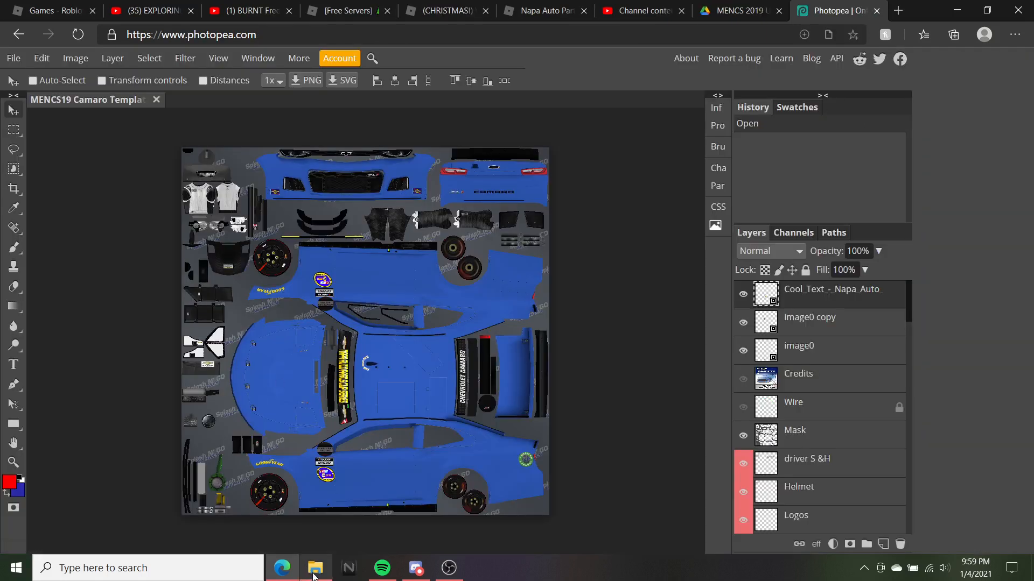
# Open the D3 scheme logos folder from the desktop
pyautogui.click(316, 566)
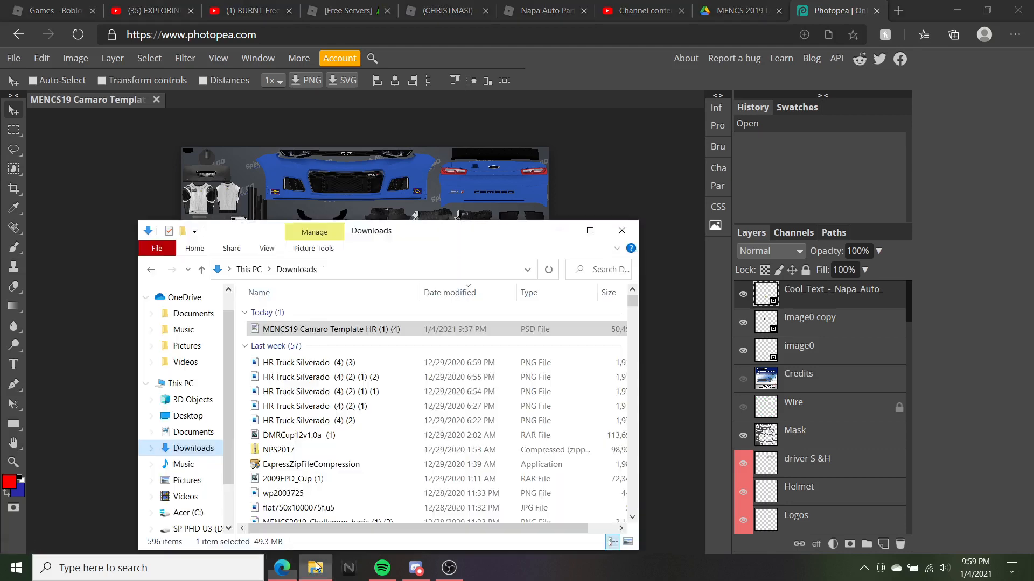
pyautogui.press('super+d')
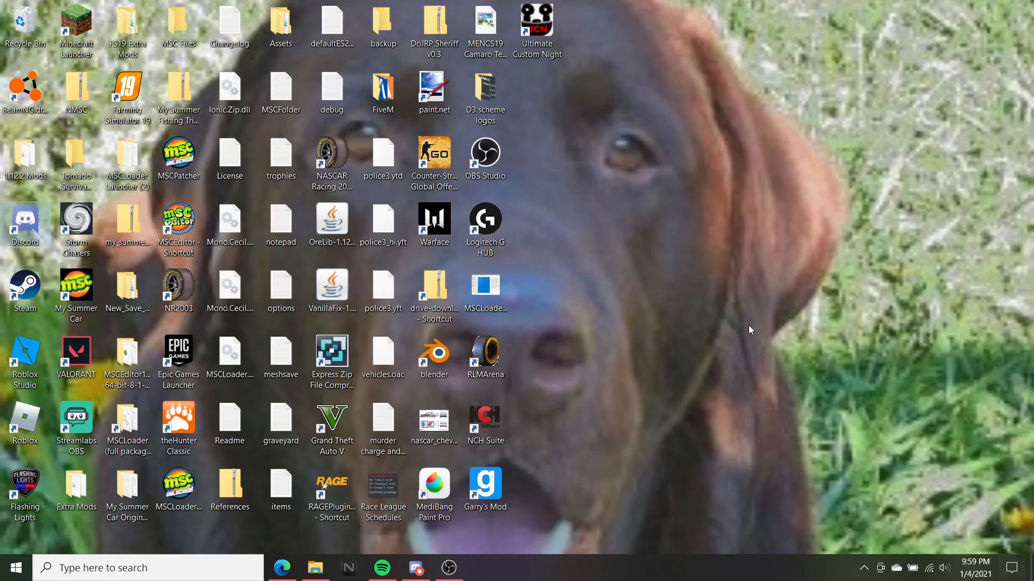
pyautogui.click(479, 104)
pyautogui.doubleClick(479, 104)
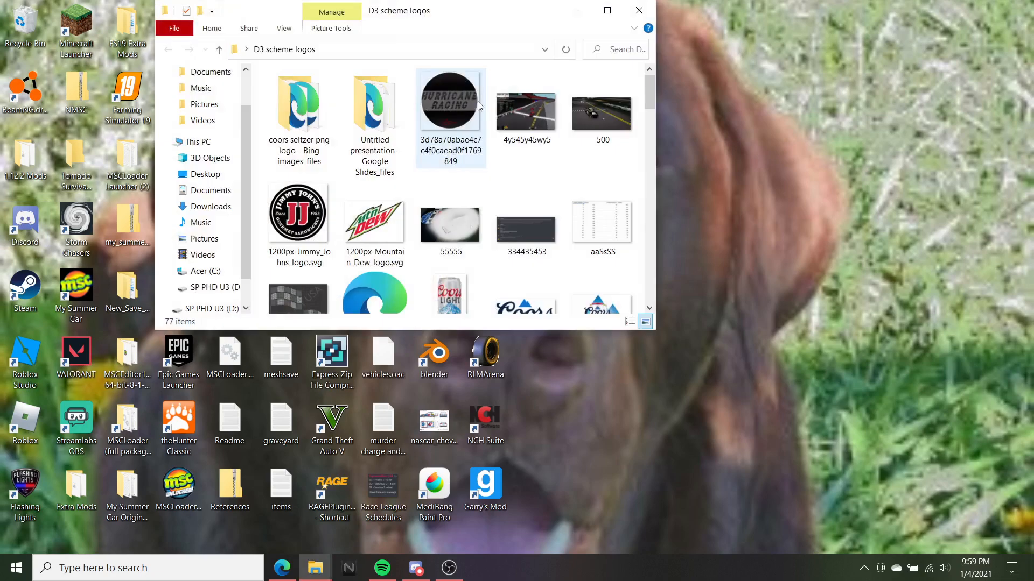
pyautogui.click(448, 569)
pyautogui.click(449, 570)
pyautogui.click(448, 570)
pyautogui.click(448, 570)
pyautogui.click(449, 571)
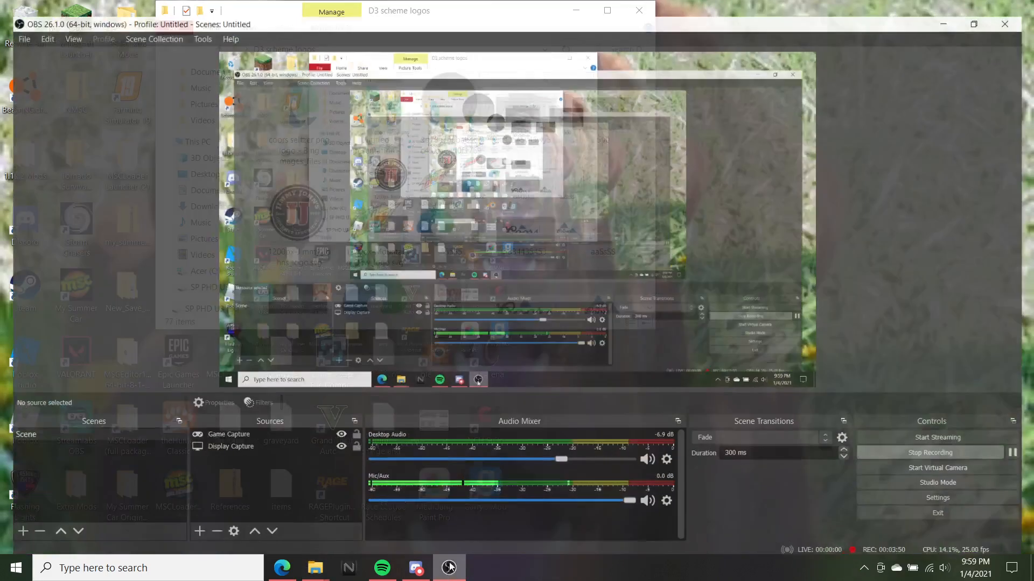
pyautogui.click(457, 574)
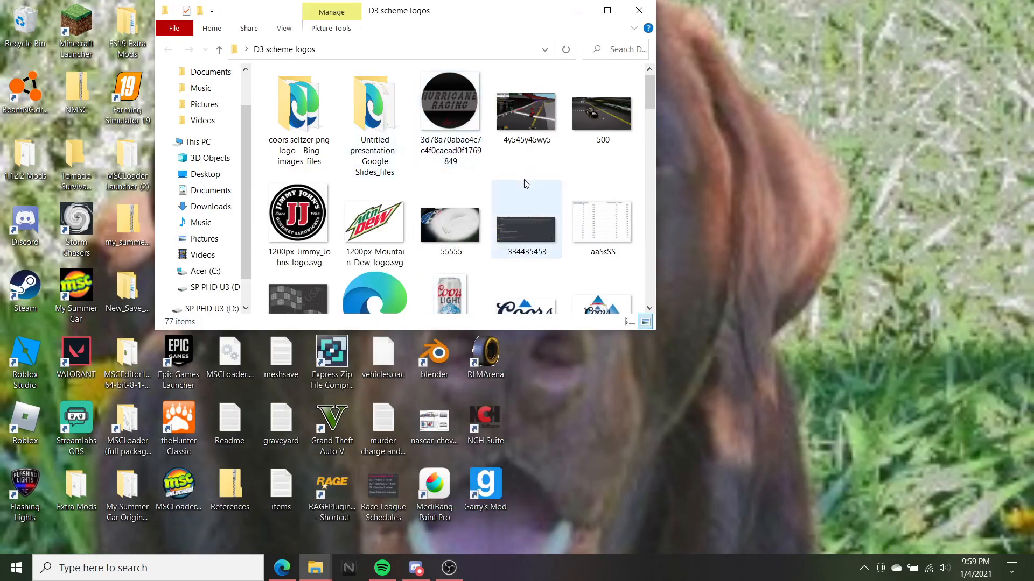
# Browse the 77 logo images maximized, restore the window, and return to the browser
pyautogui.scroll(-10, 509, 186)
pyautogui.scroll(-5, 509, 186)
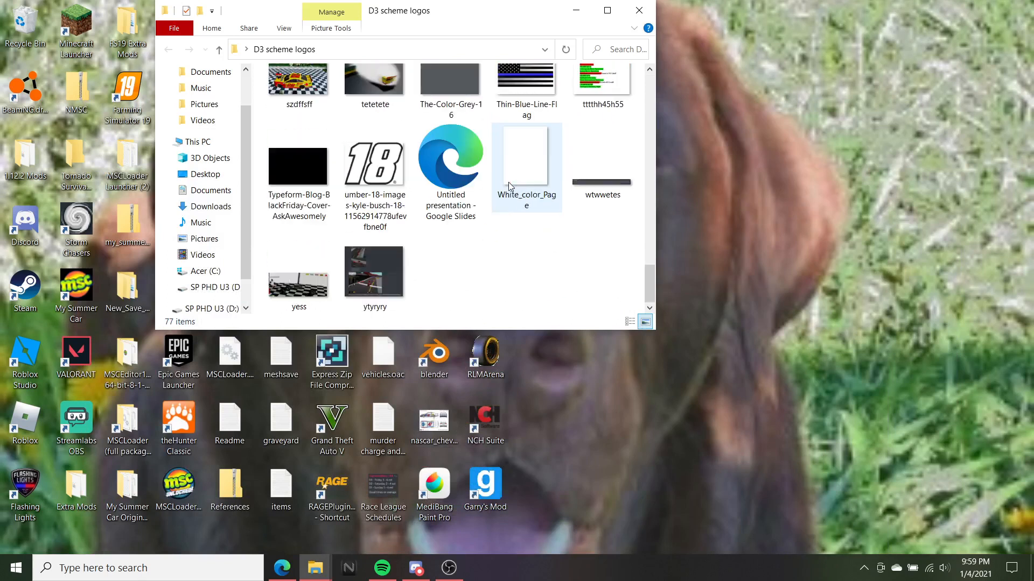
pyautogui.scroll(15, 510, 185)
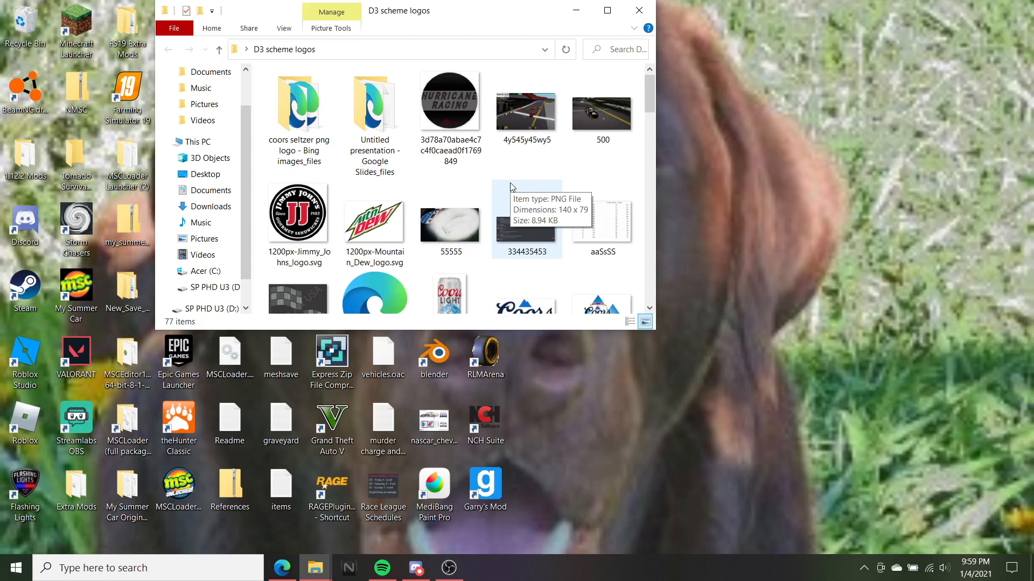
pyautogui.click(611, 11)
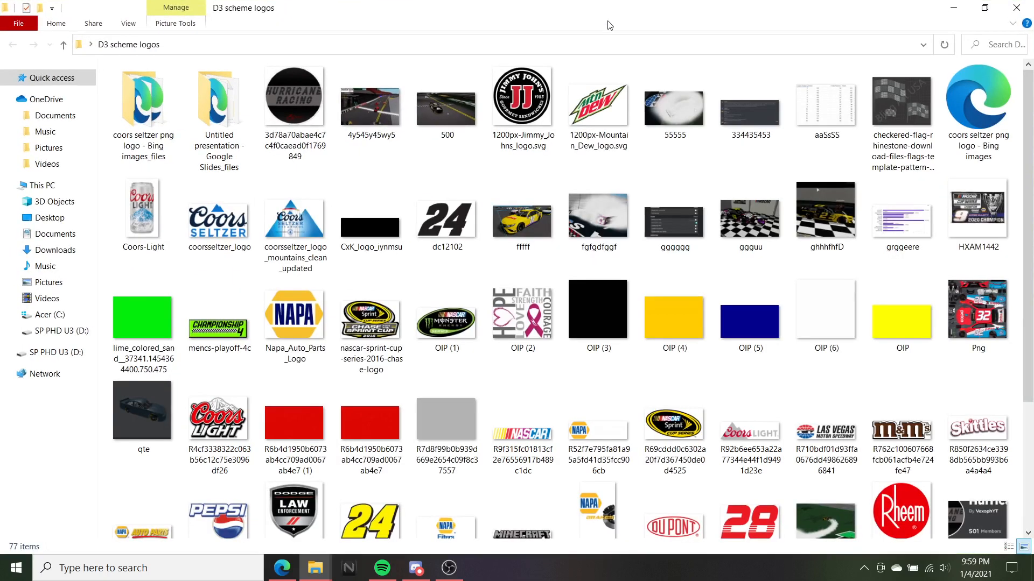
pyautogui.scroll(-5, 627, 162)
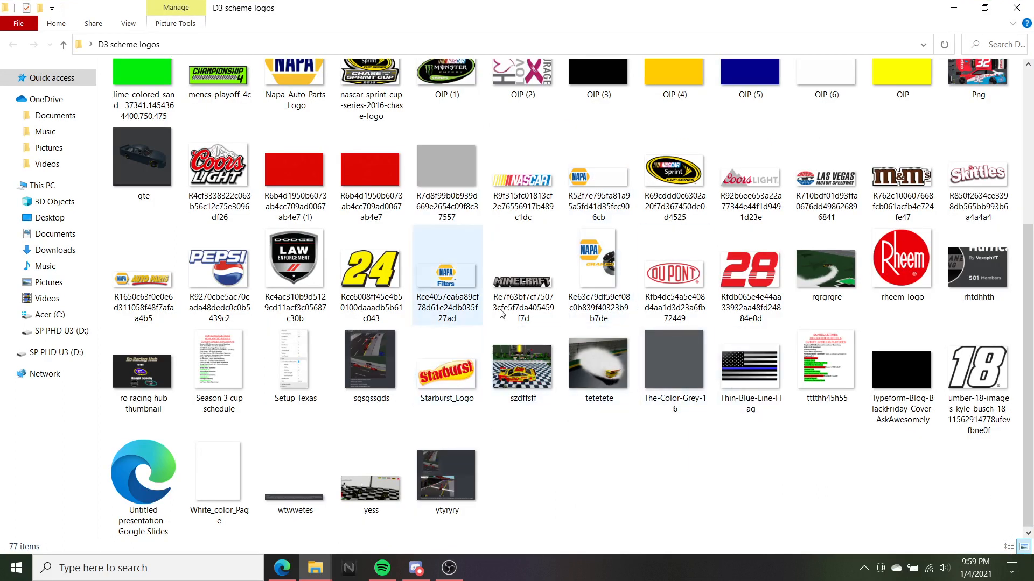
pyautogui.scroll(5, 618, 377)
pyautogui.moveTo(682, 253)
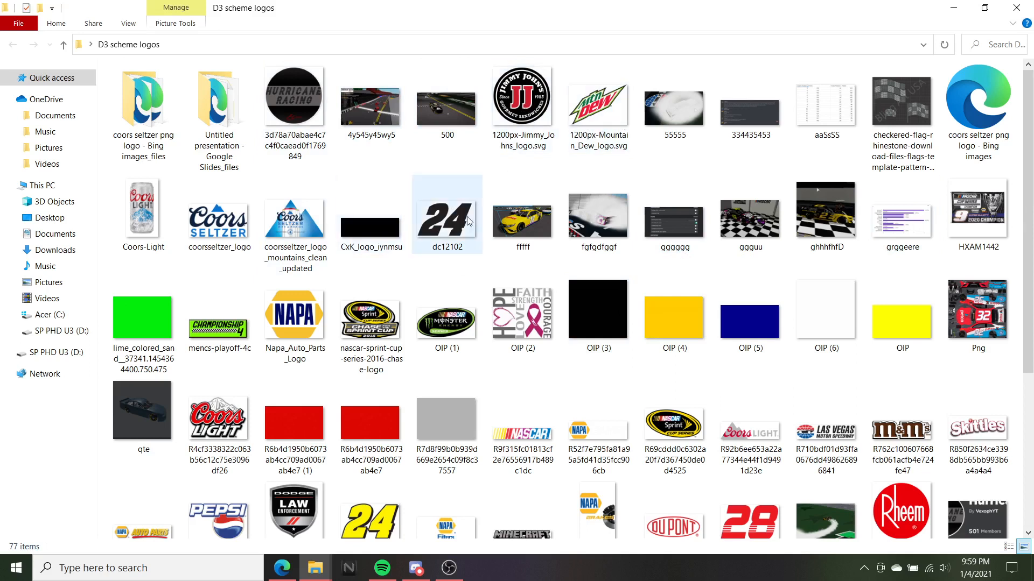
pyautogui.click(985, 8)
pyautogui.click(285, 531)
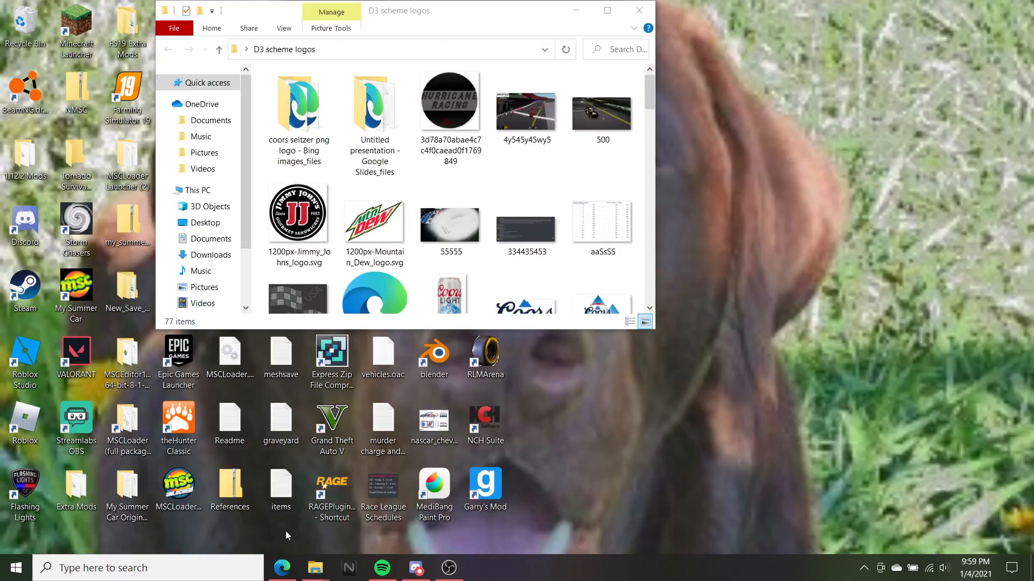
pyautogui.click(281, 568)
pyautogui.moveTo(315, 568)
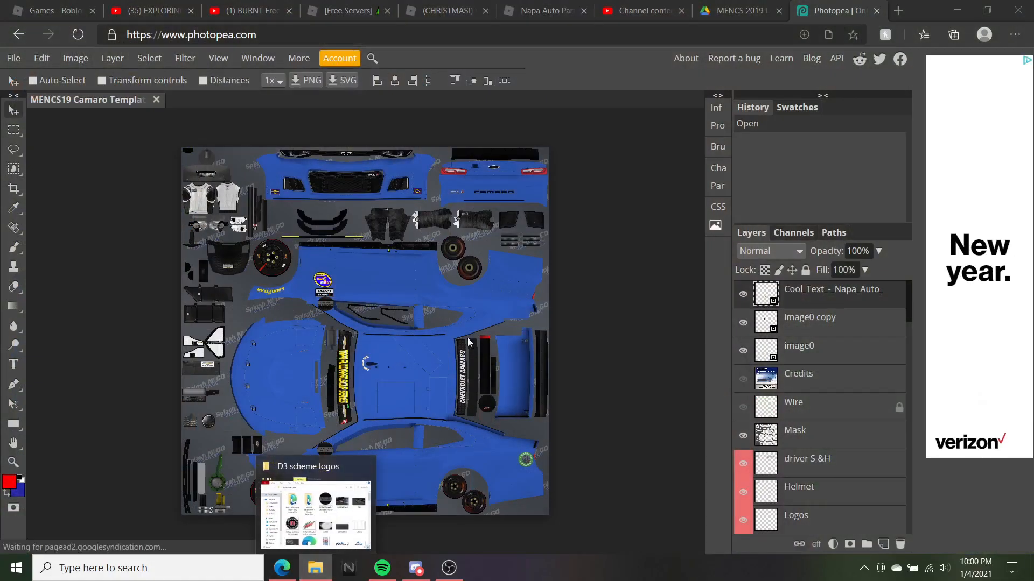
# Close the D3 scheme logos folder window
pyautogui.click(319, 491)
pyautogui.moveTo(524, 22); pyautogui.dragTo(716, 170)
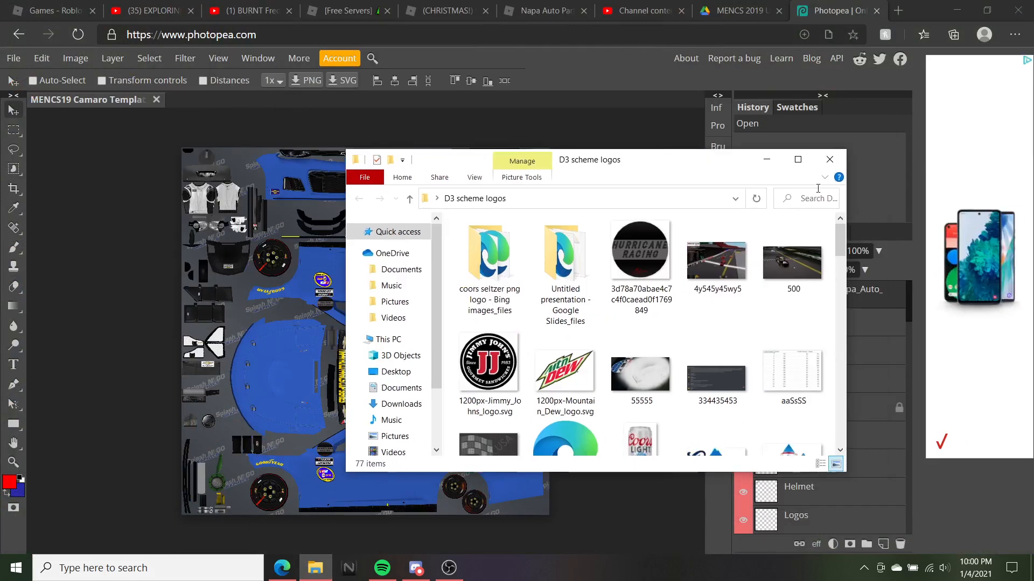
pyautogui.click(831, 160)
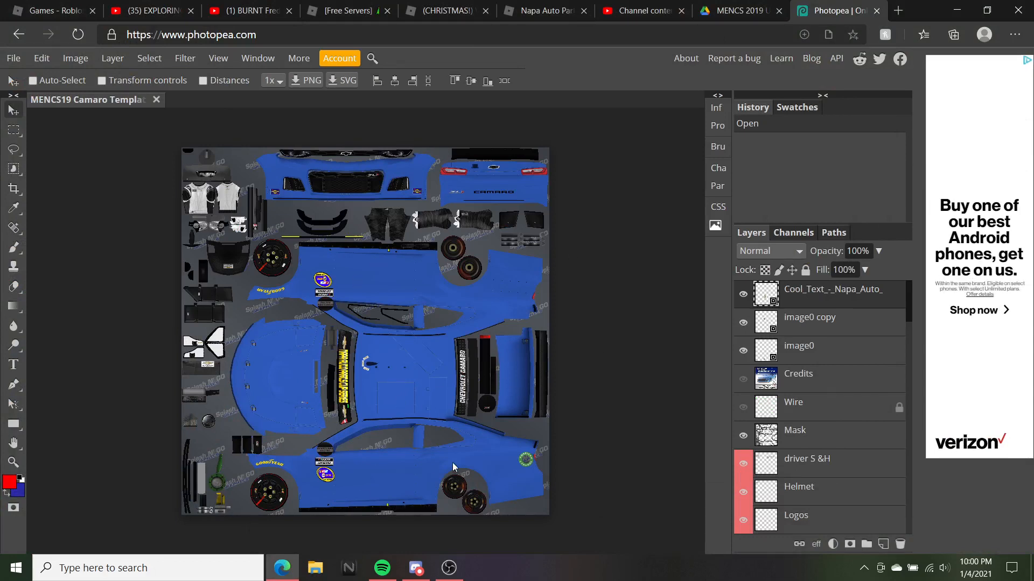
# Scroll the Layers panel down to the blue Base layer and open a new tab
pyautogui.moveTo(908, 302); pyautogui.dragTo(911, 534)
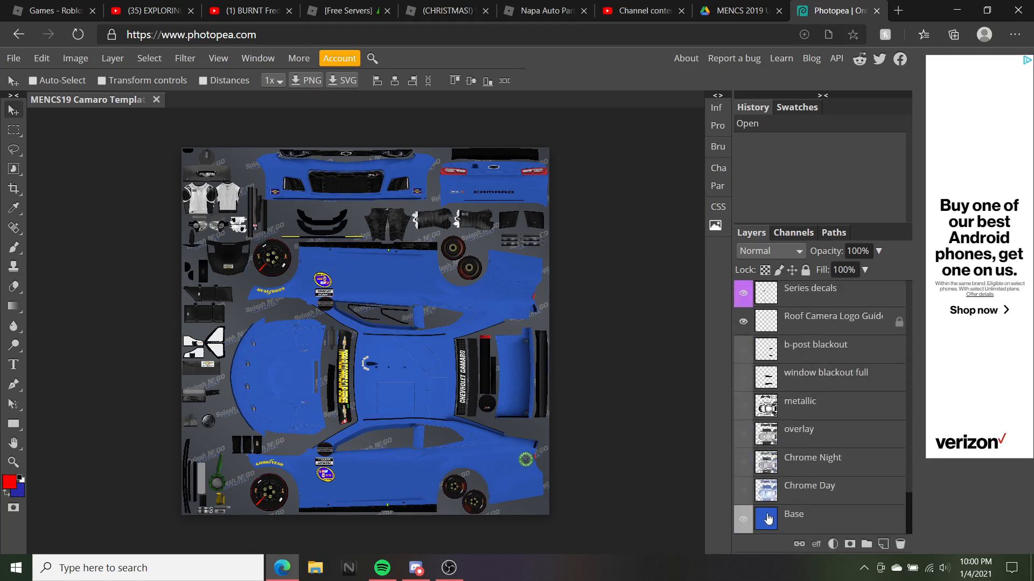
pyautogui.click(446, 569)
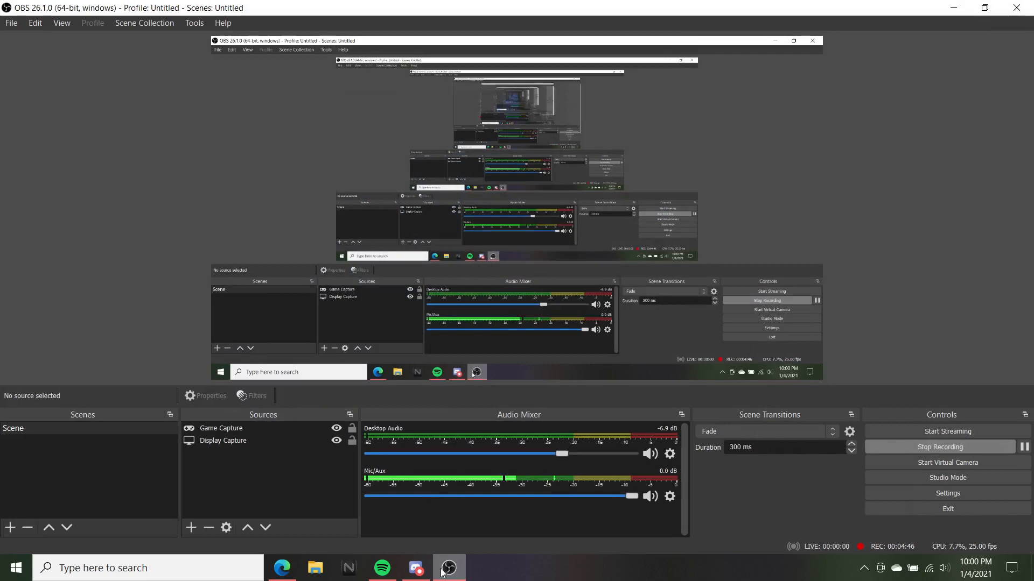
pyautogui.click(446, 570)
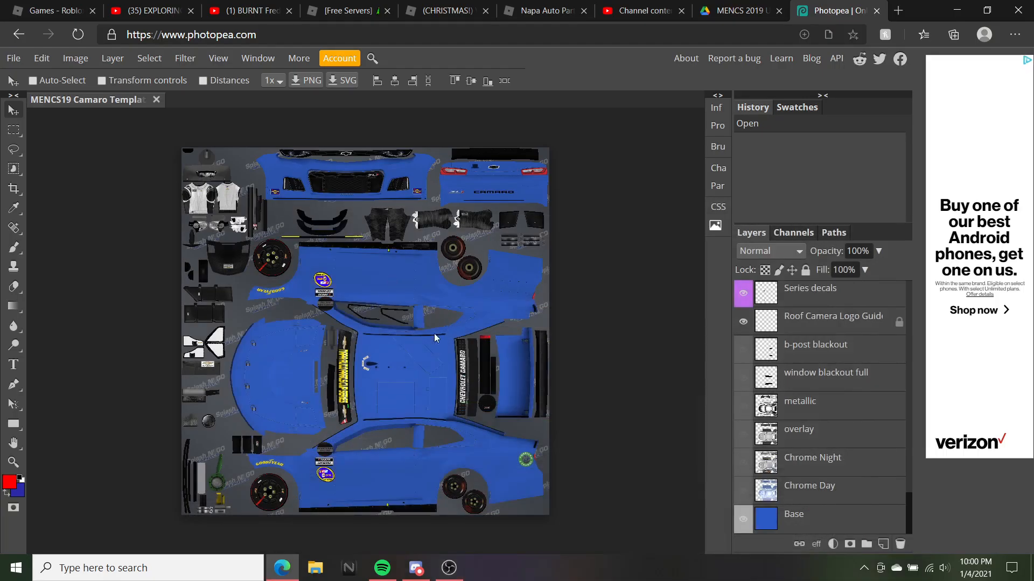
pyautogui.click(899, 12)
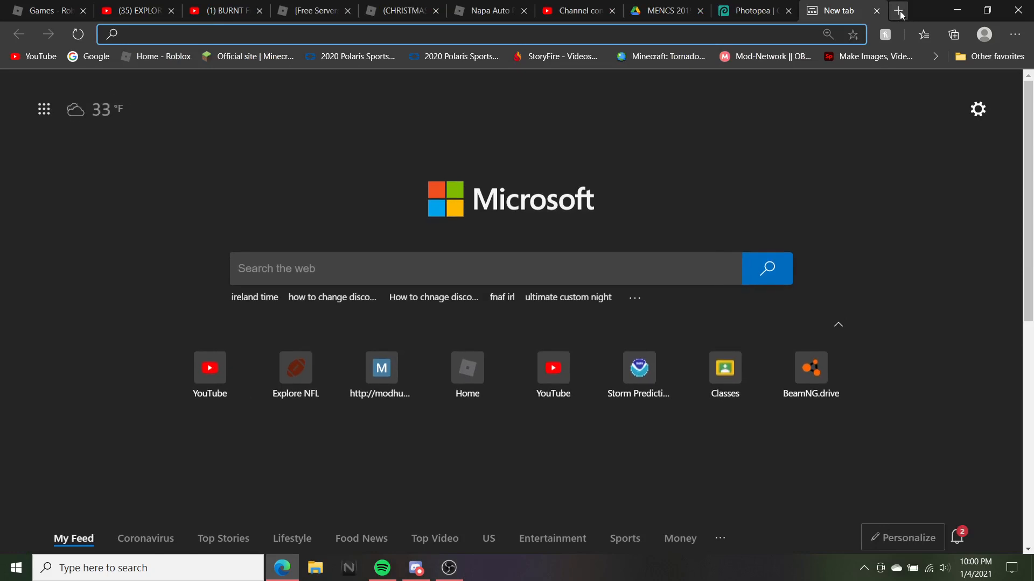
# Search Bing images for 'Black Colo' and choose to save a plain black image
pyautogui.write('Black Colo')
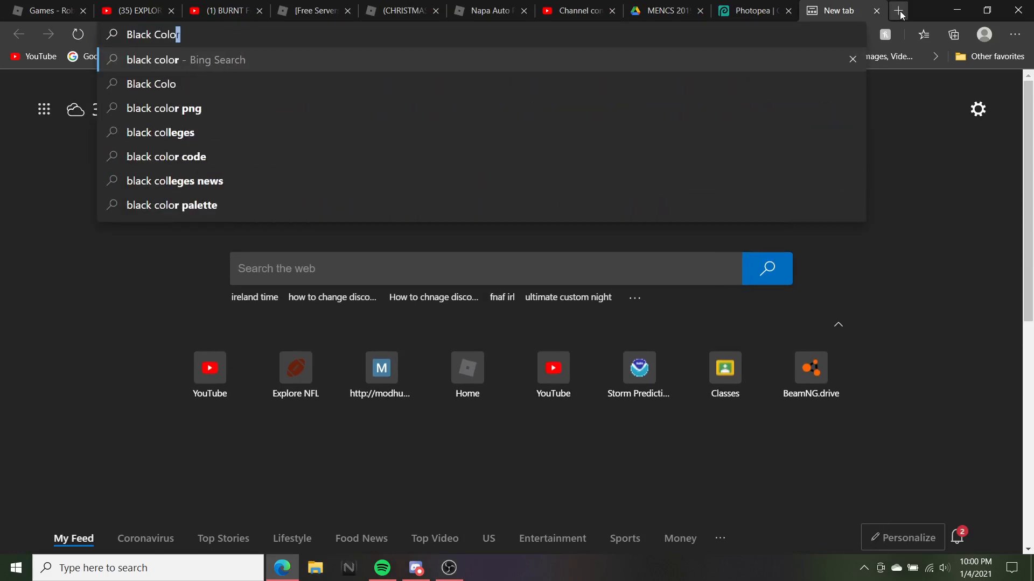
pyautogui.press('Return')
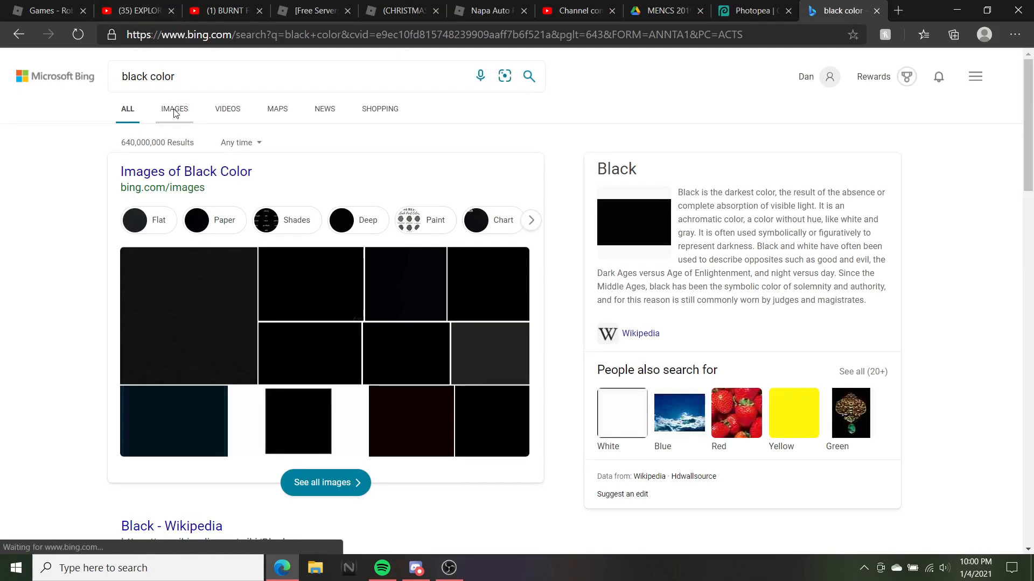
pyautogui.click(174, 108)
pyautogui.click(205, 234)
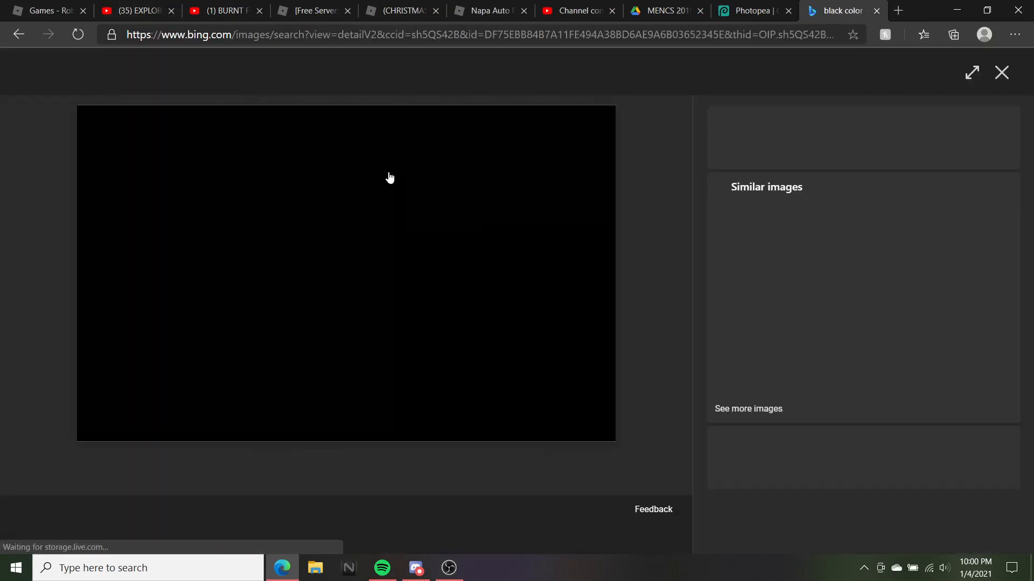
pyautogui.rightClick(419, 241)
pyautogui.click(486, 280)
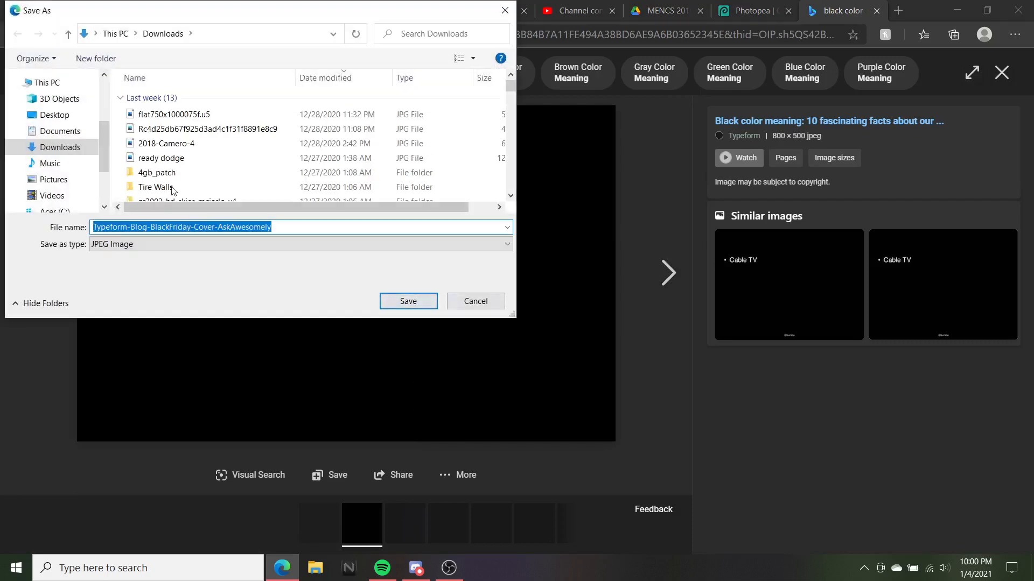
# Save the black image into D3 scheme logos, replacing the existing file
pyautogui.scroll(-3, 286, 184)
pyautogui.scroll(3, 283, 180)
pyautogui.scroll(1, 65, 105)
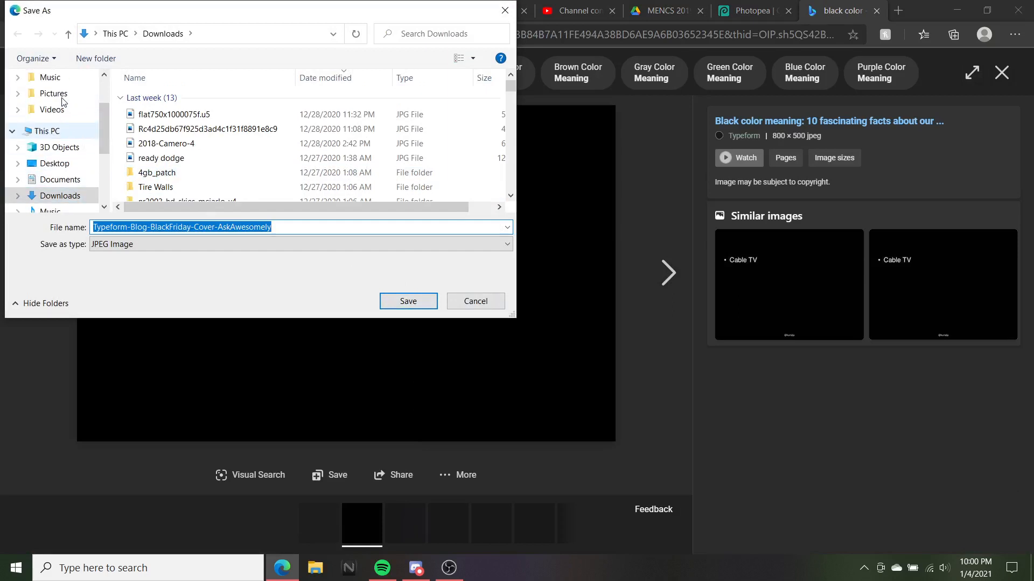
pyautogui.click(54, 163)
pyautogui.click(189, 112)
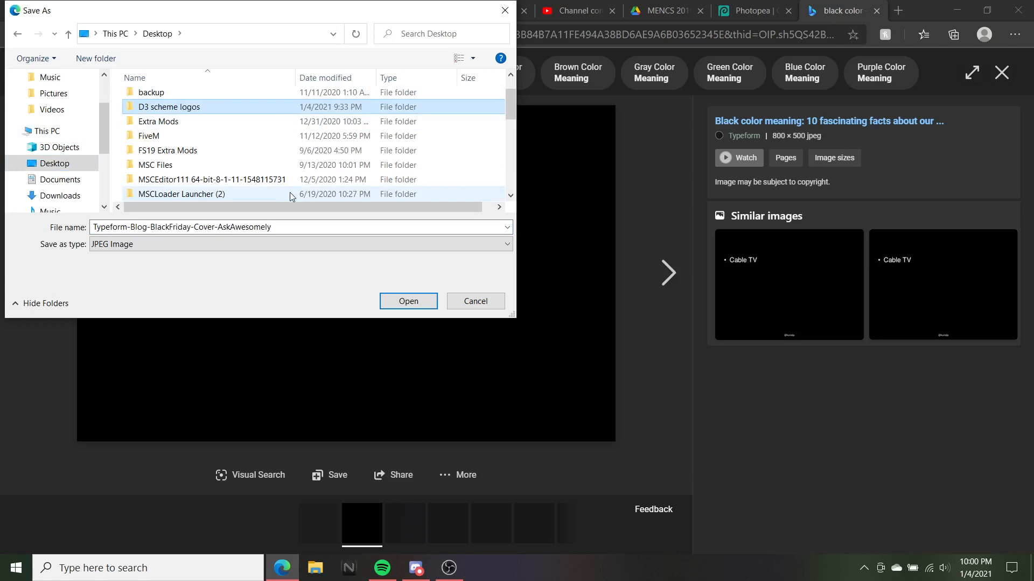
pyautogui.click(407, 299)
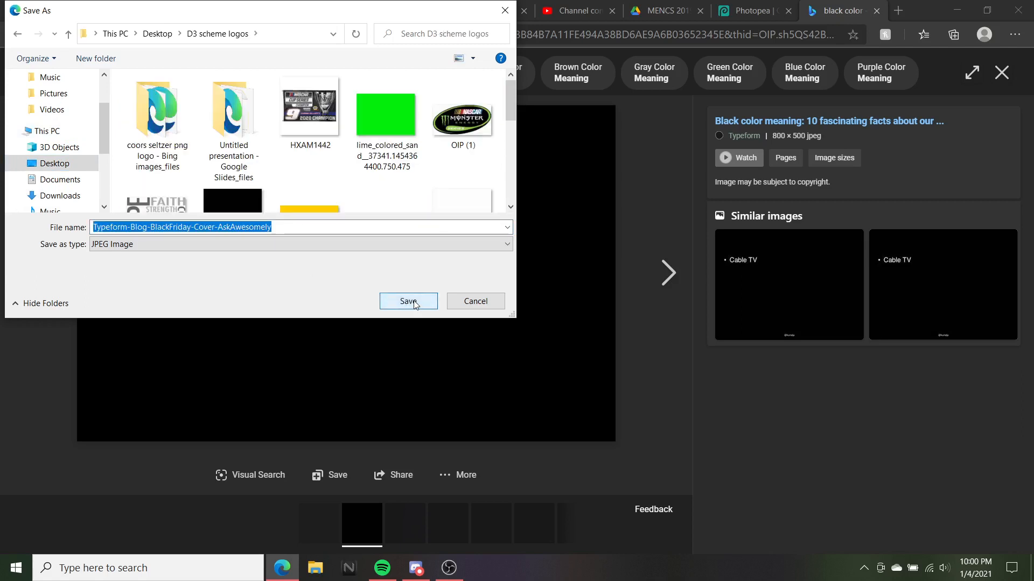
pyautogui.click(413, 303)
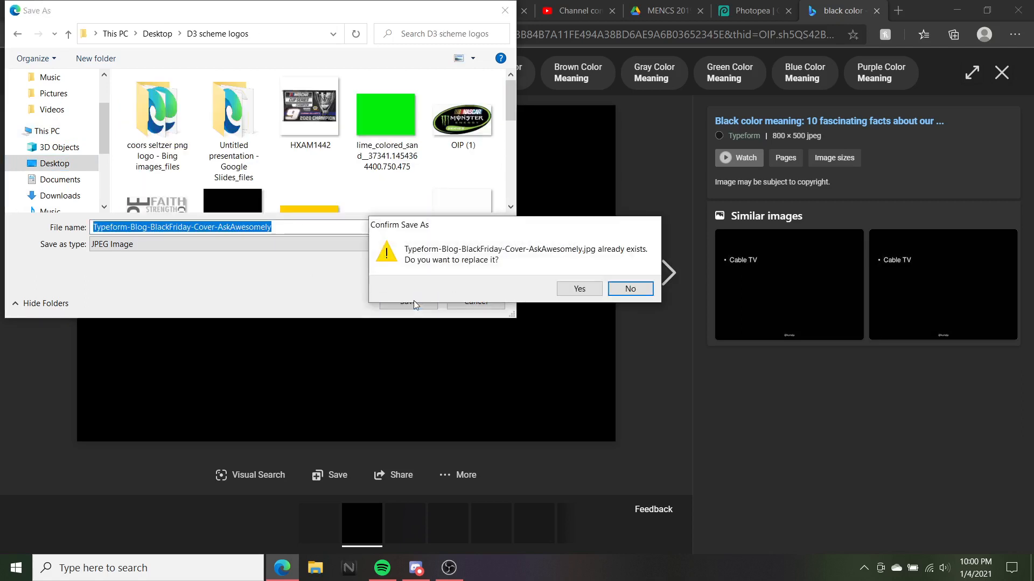
pyautogui.click(579, 289)
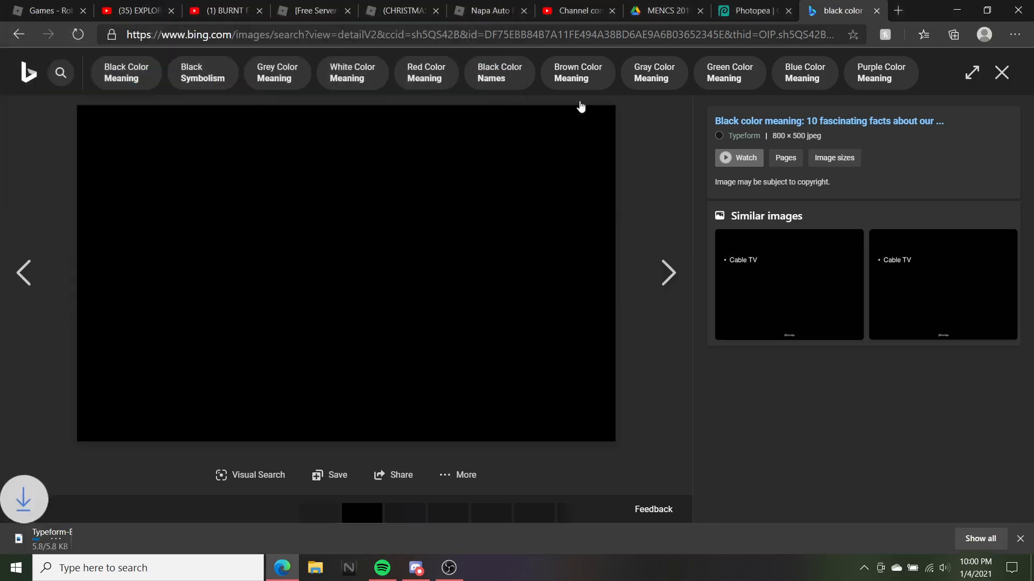
pyautogui.click(1020, 540)
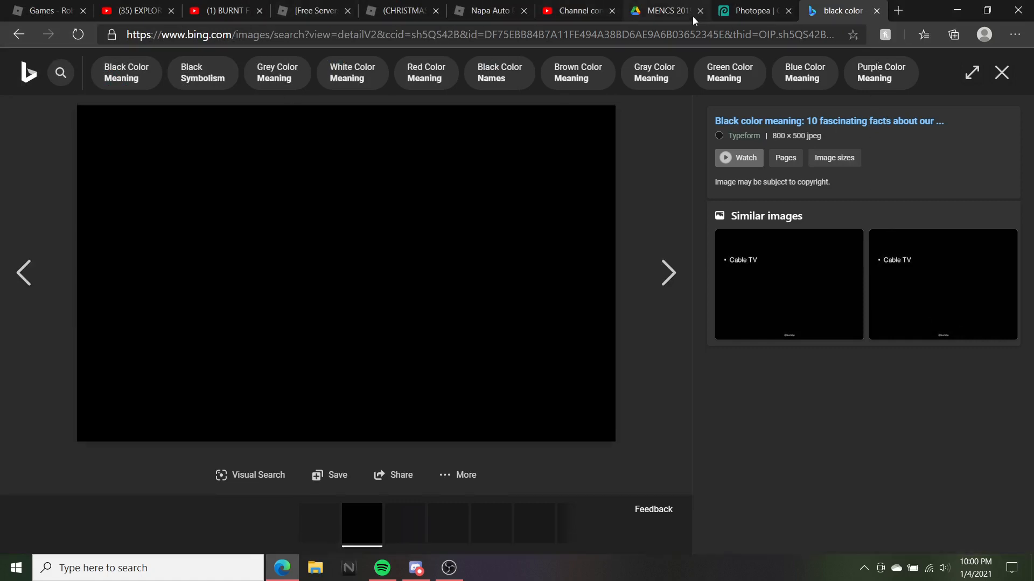
pyautogui.click(671, 35)
# Search Bing for 'Dupont png'
pyautogui.write('Dupo')
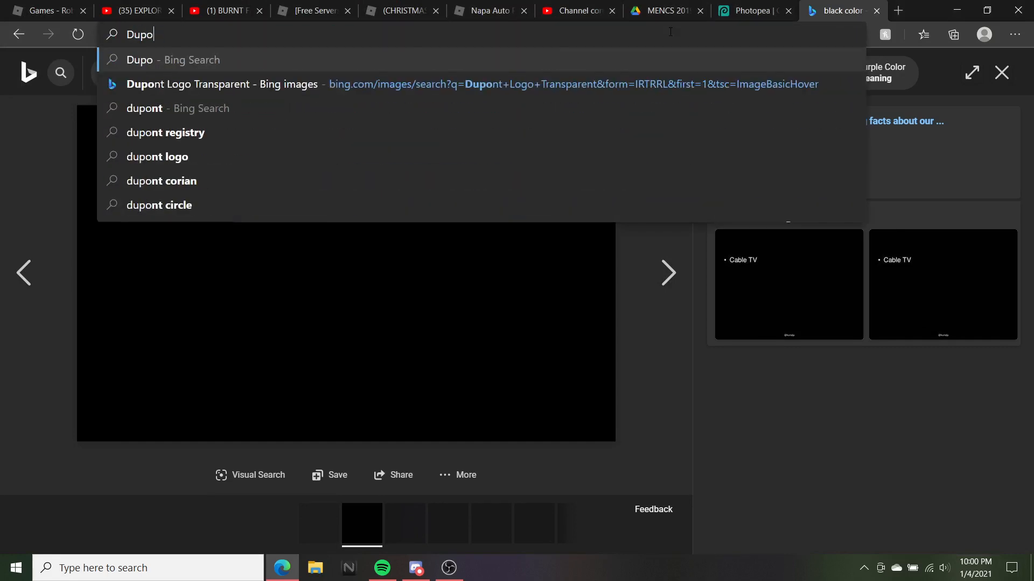
pyautogui.write('nt png')
pyautogui.press('Return')
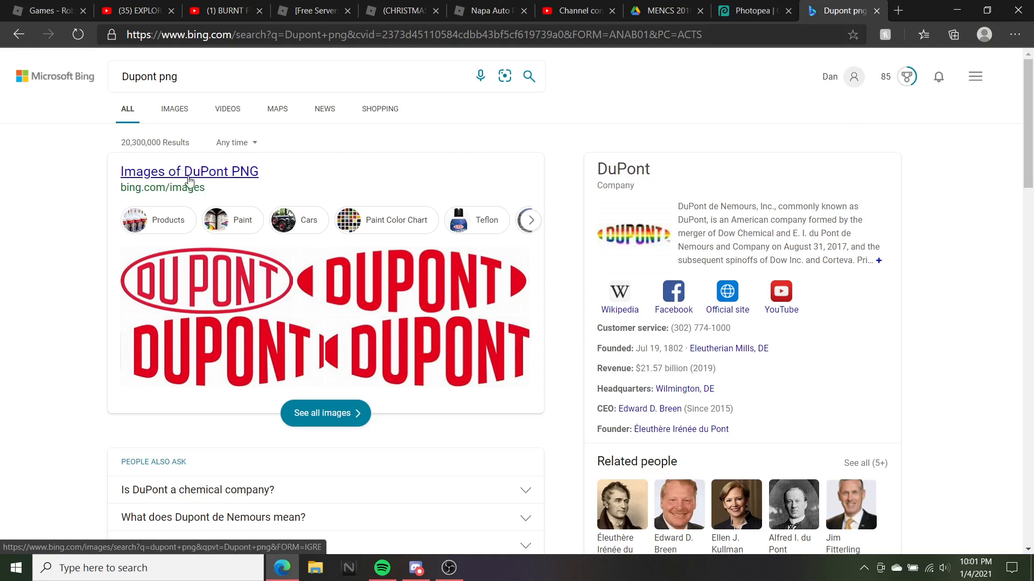
pyautogui.click(177, 75)
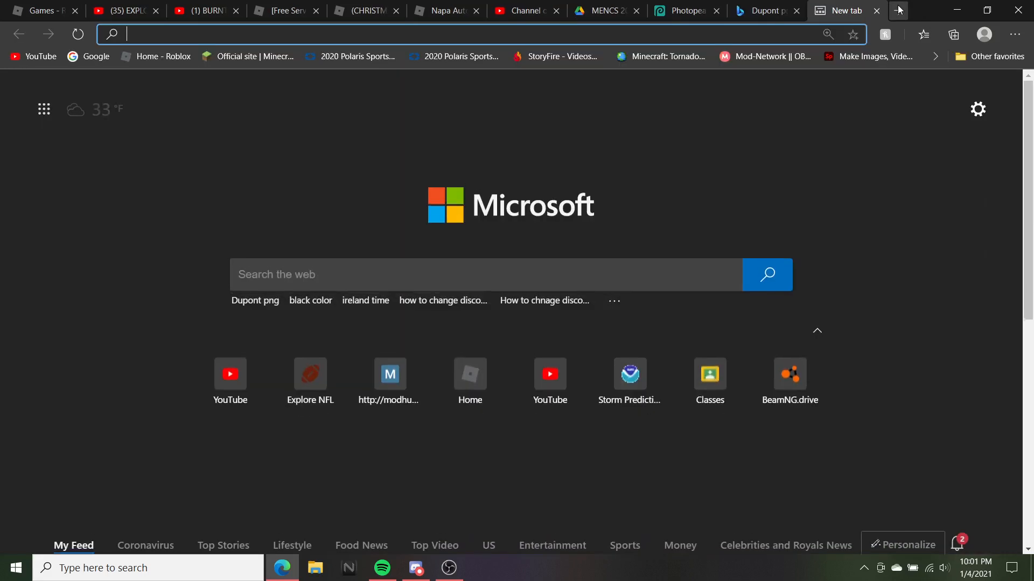
# In a new tab, search images for 'M & ms png' and open the M&M's brand logo
pyautogui.click(898, 10)
pyautogui.write('M')
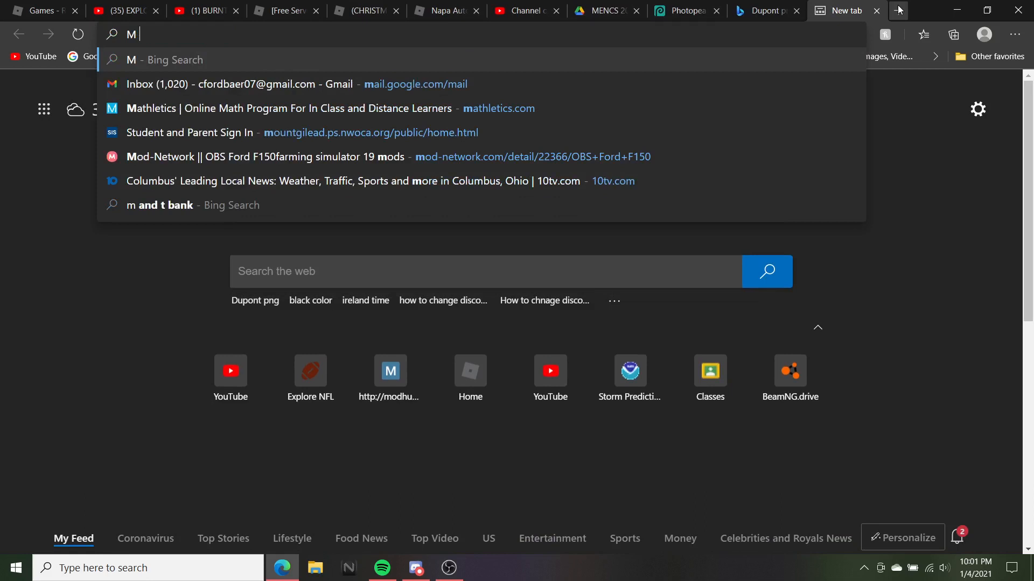
pyautogui.write(' &')
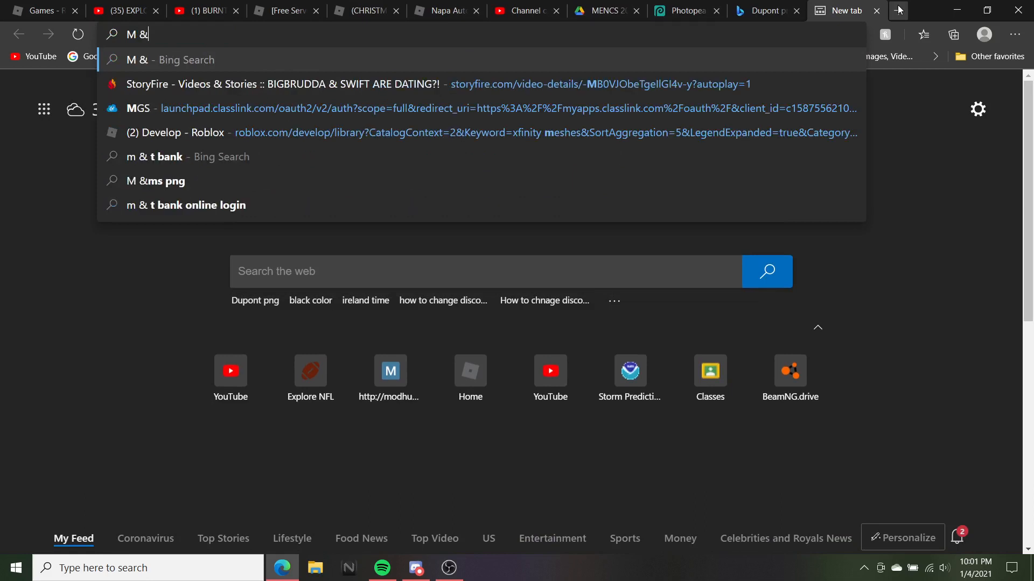
pyautogui.write('ms ')
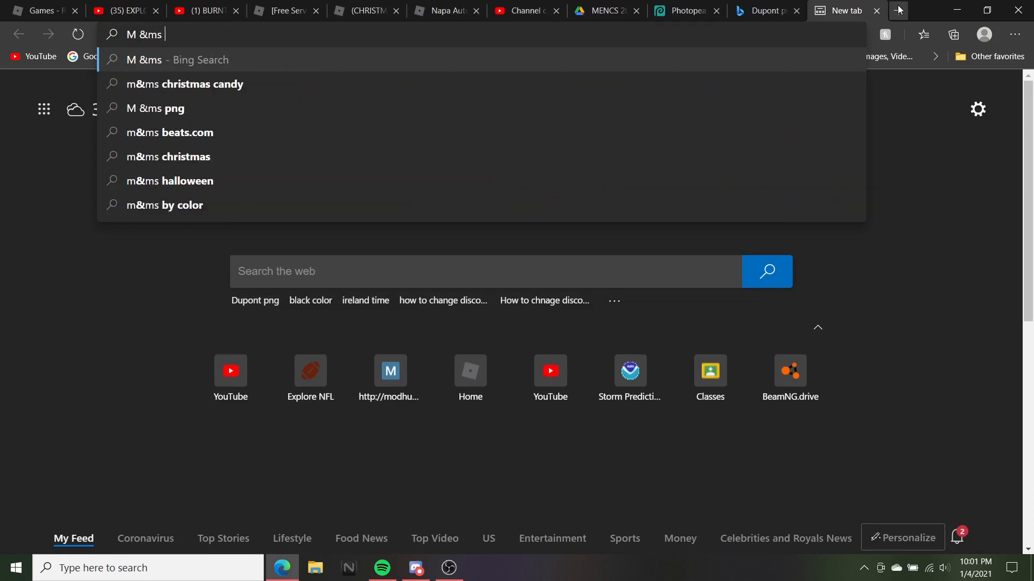
pyautogui.write('pg')
pyautogui.press('Return')
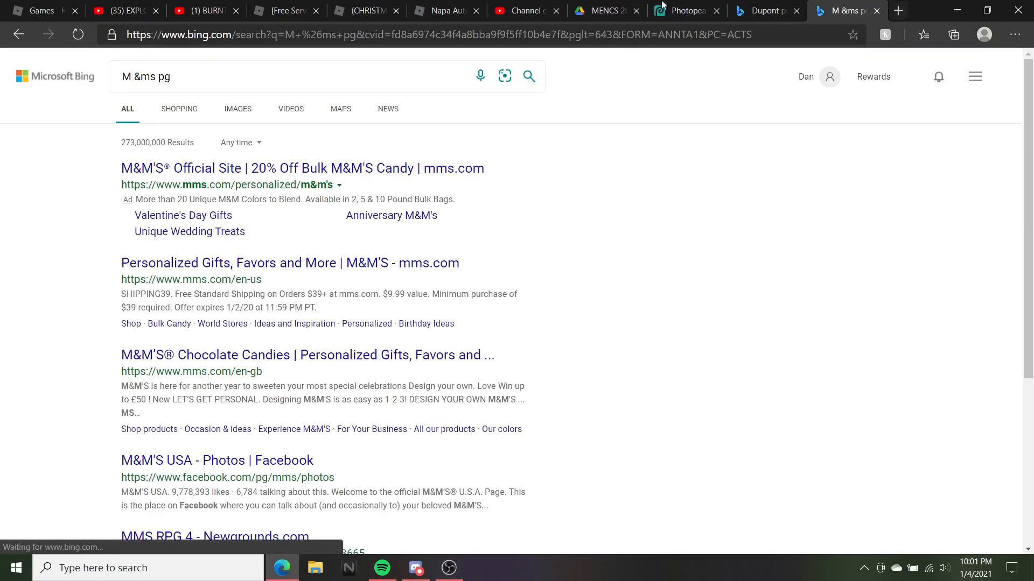
pyautogui.click(164, 77)
pyautogui.write('n')
pyautogui.press('Return')
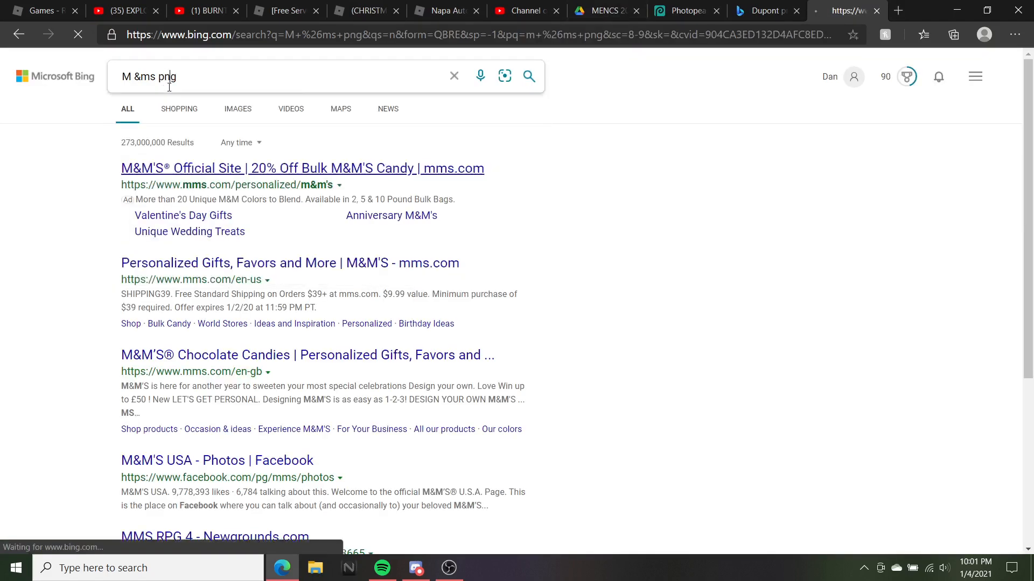
pyautogui.click(238, 108)
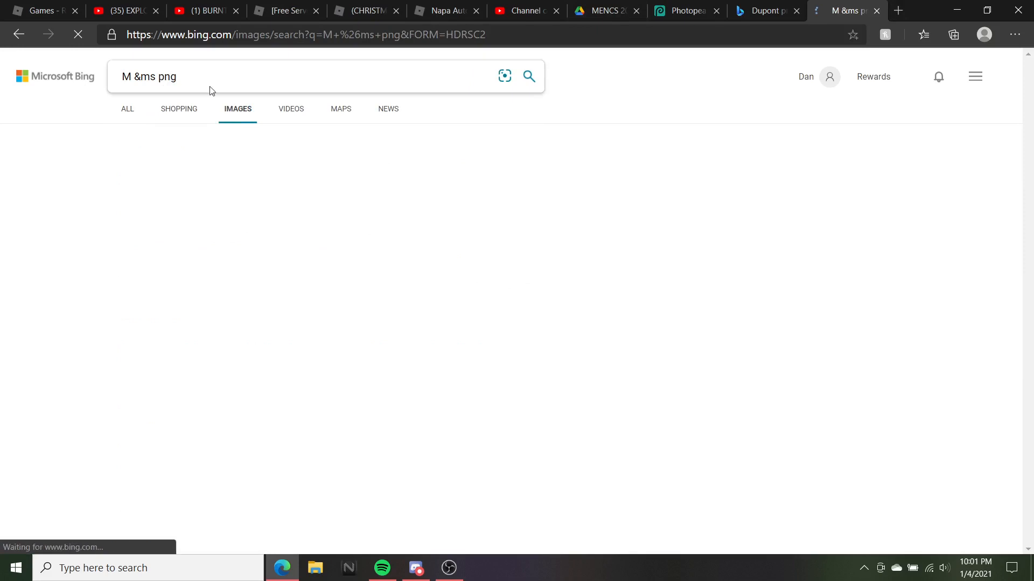
pyautogui.click(140, 77)
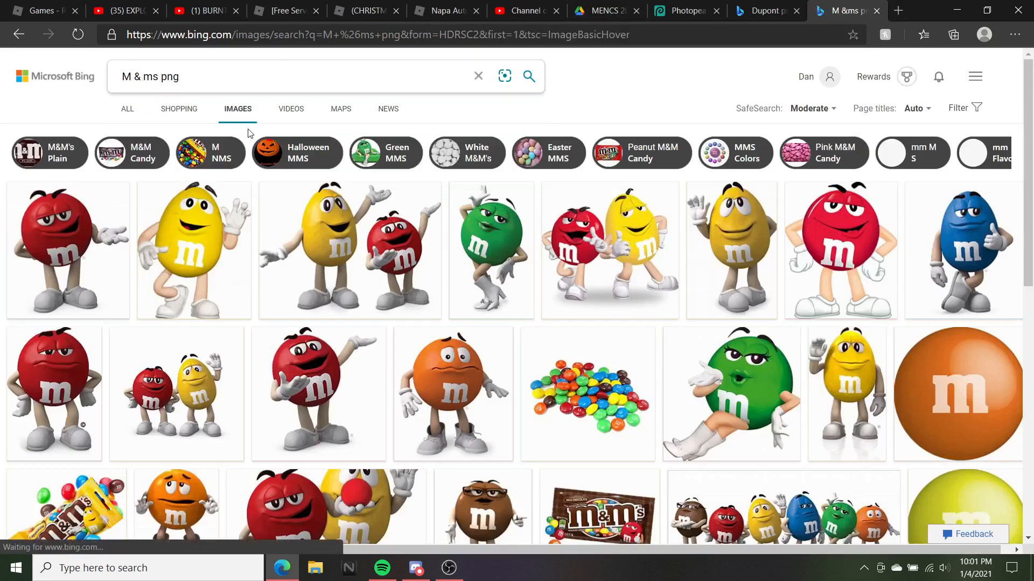
pyautogui.press('Return')
pyautogui.scroll(-3, 338, 202)
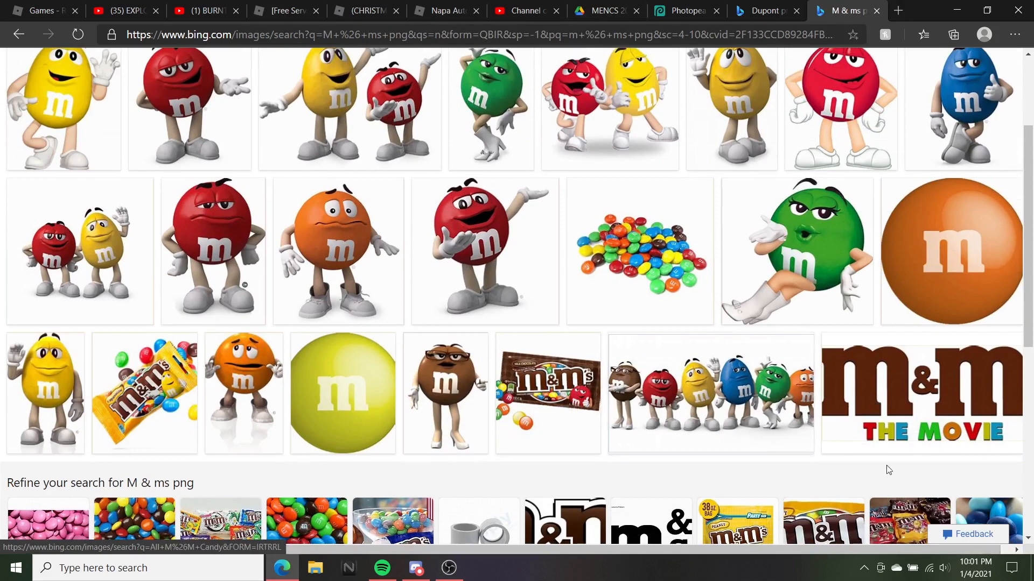
pyautogui.scroll(-4, 886, 469)
pyautogui.scroll(-3, 565, 305)
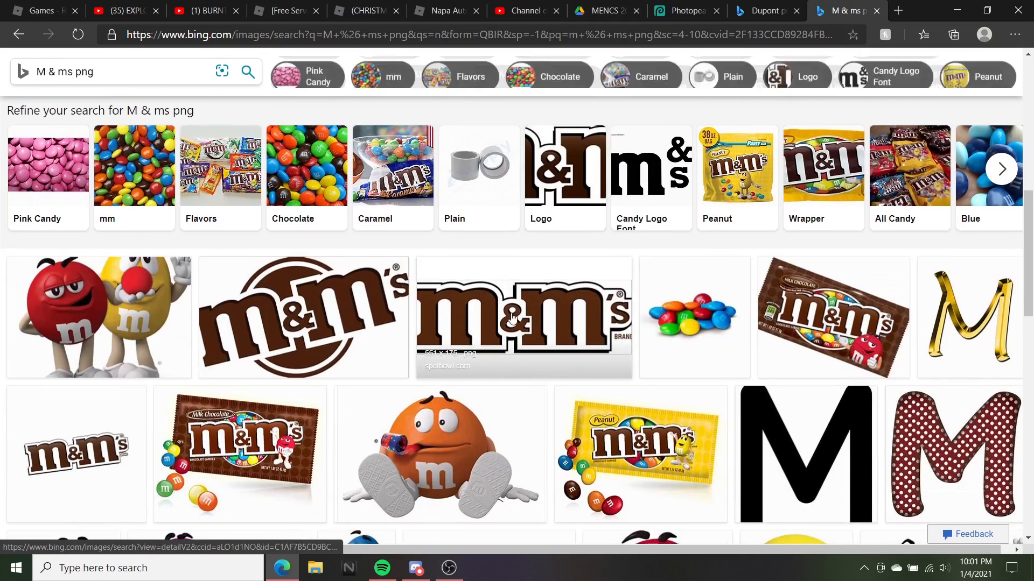
pyautogui.click(555, 327)
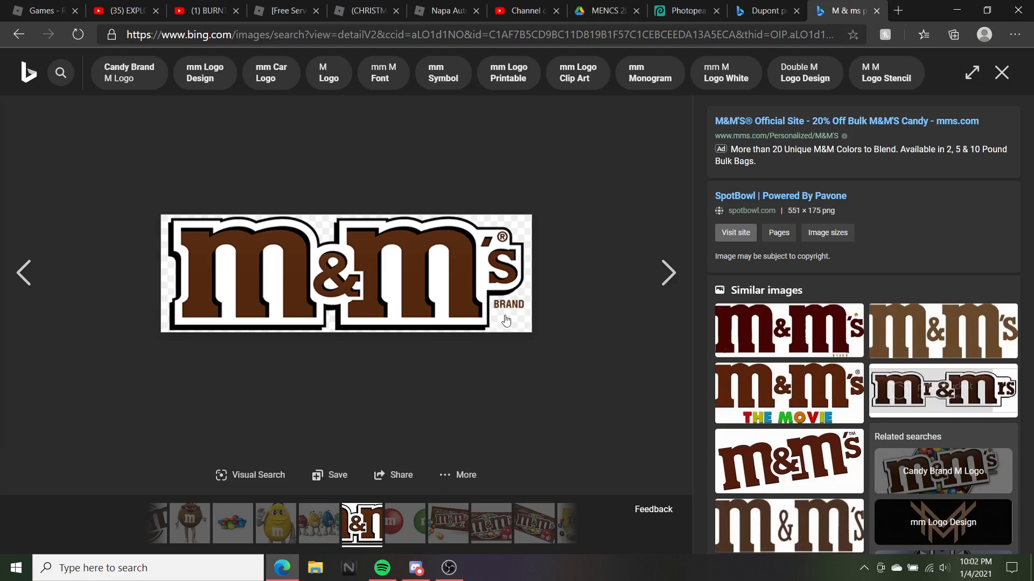
# Close the M&M's tab and open the red DuPont logo from Dupont png image results
pyautogui.click(680, 11)
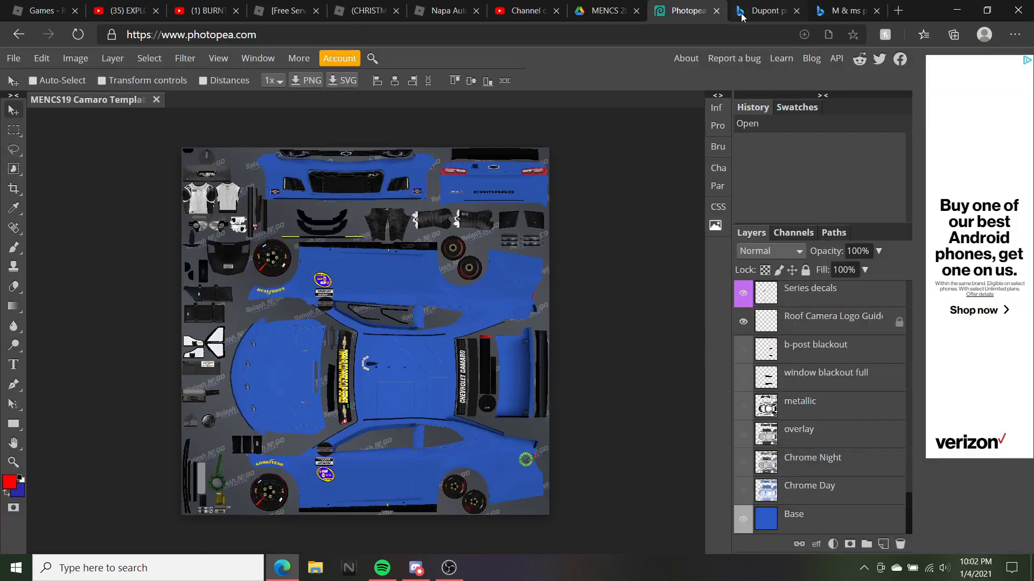
pyautogui.click(876, 10)
pyautogui.click(839, 11)
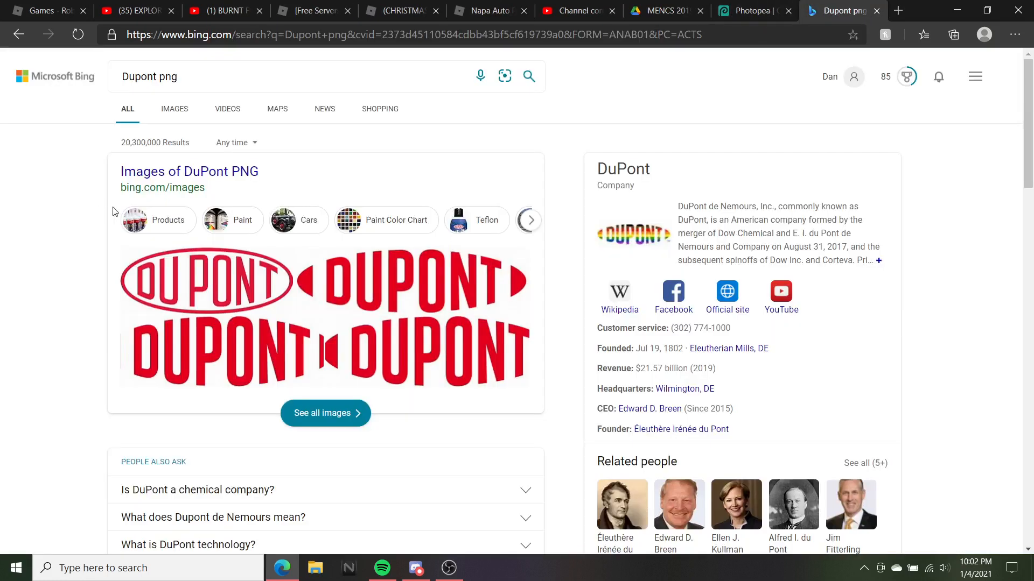
pyautogui.click(174, 109)
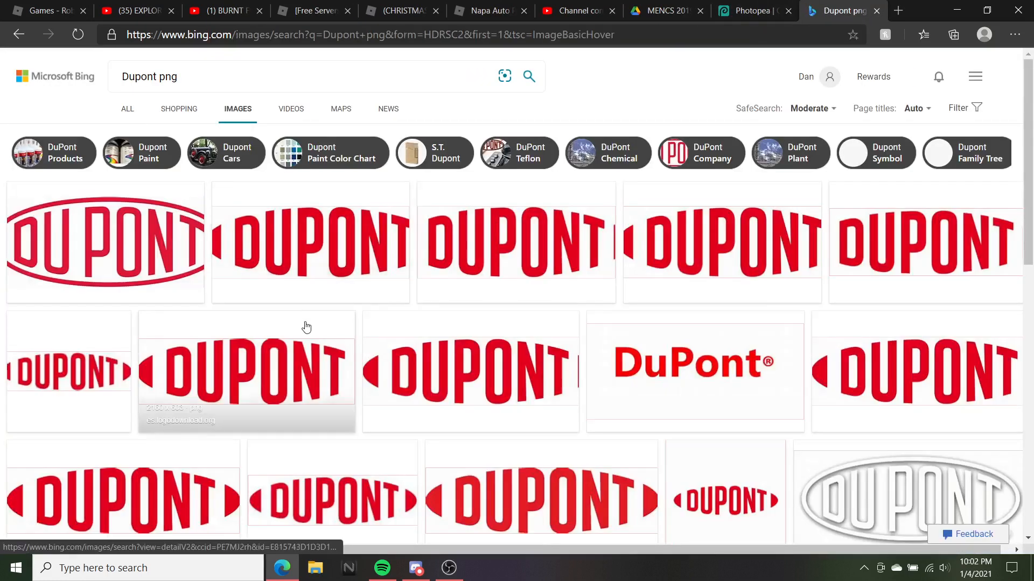
pyautogui.click(350, 256)
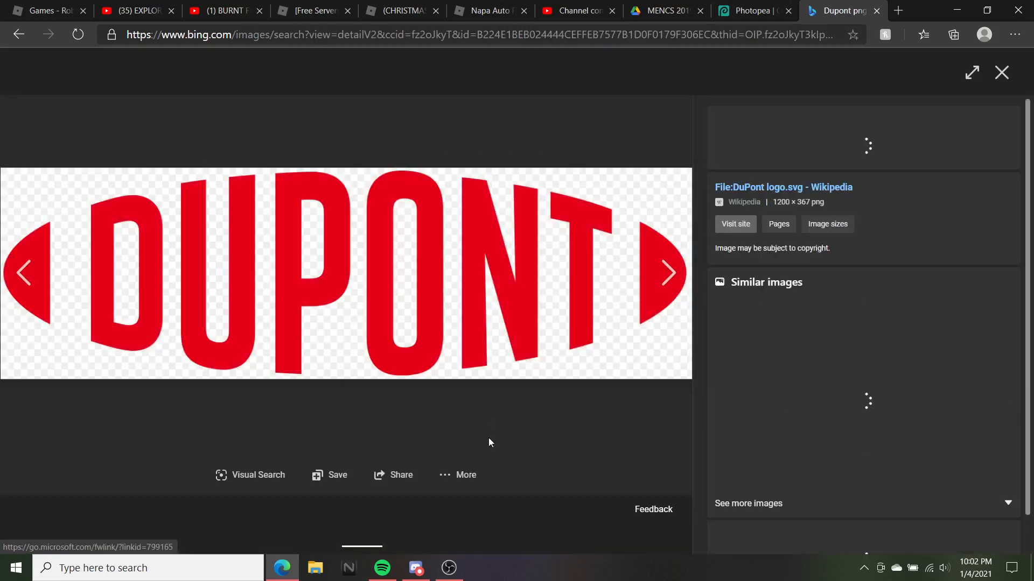
pyautogui.rightClick(506, 311)
pyautogui.click(544, 367)
pyautogui.click(350, 284)
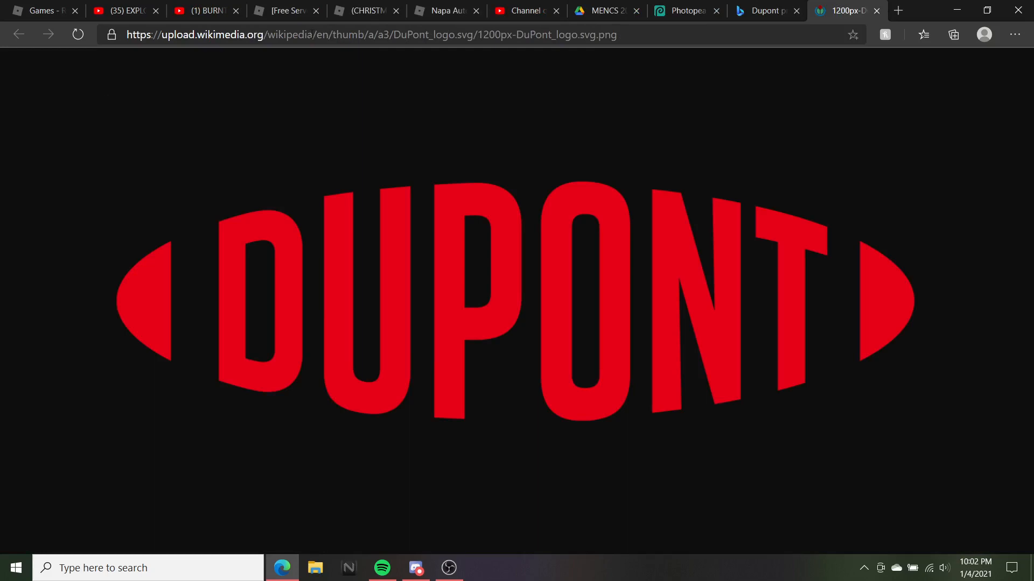
pyautogui.click(877, 11)
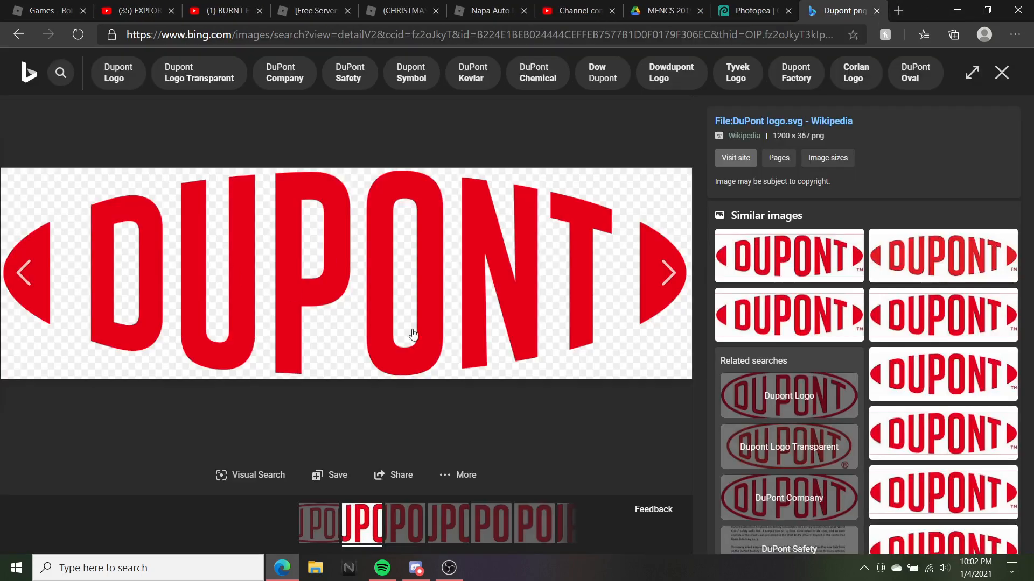
# Save the DuPont logo as the 1200px-DuPont_logo PNG in D3 scheme logos
pyautogui.rightClick(375, 319)
pyautogui.click(439, 352)
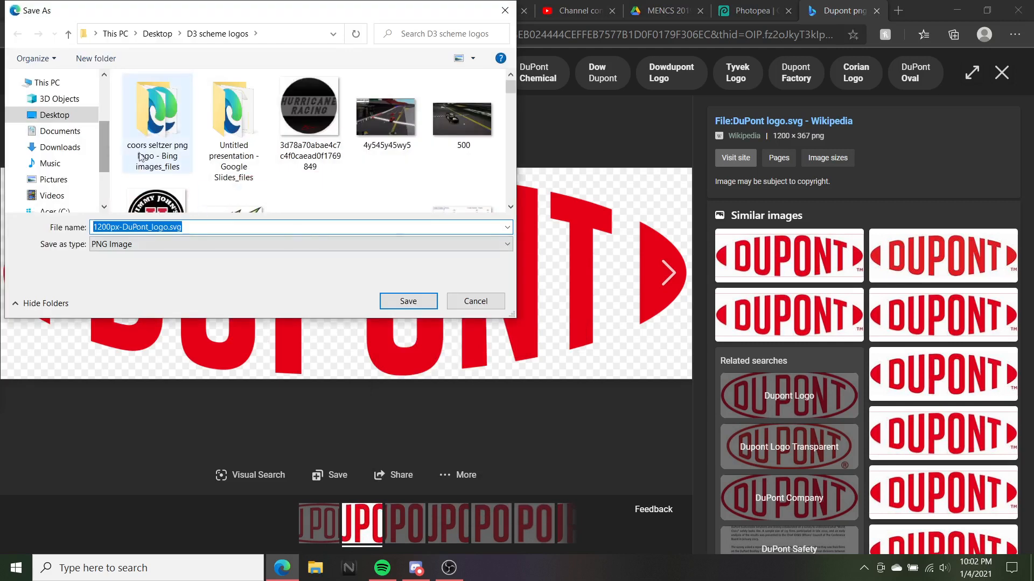
pyautogui.click(408, 302)
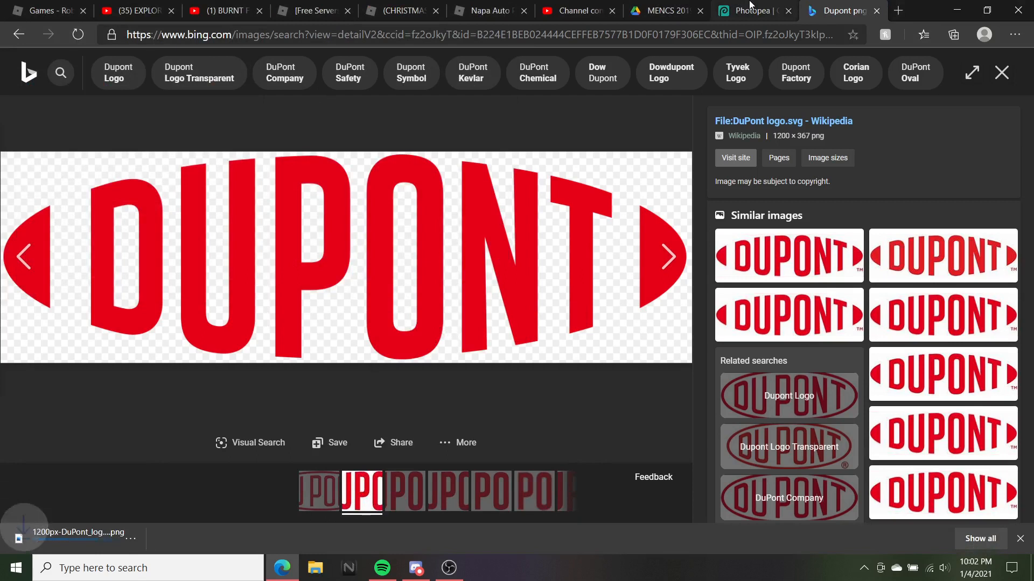
pyautogui.click(1022, 541)
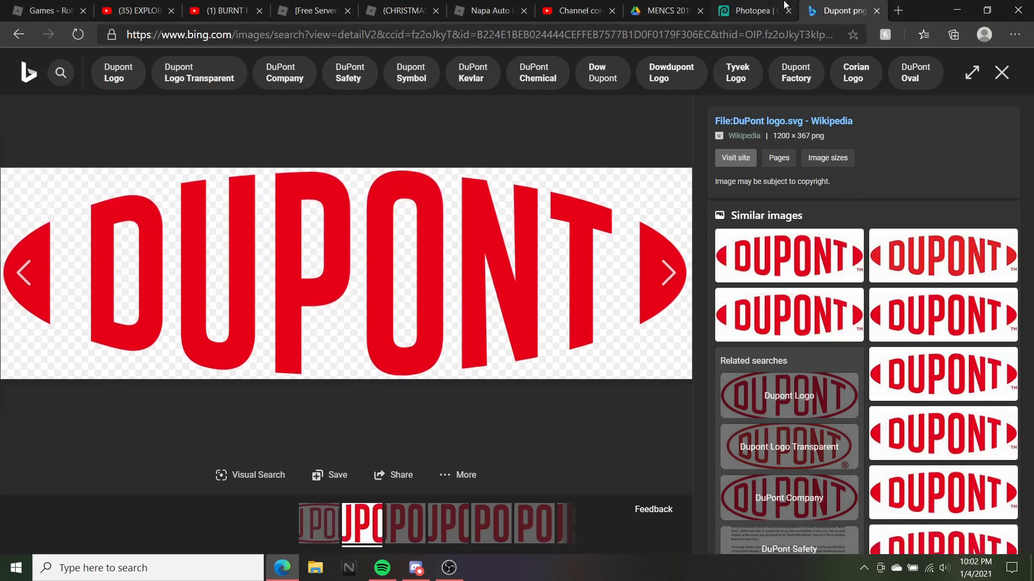
pyautogui.click(781, 11)
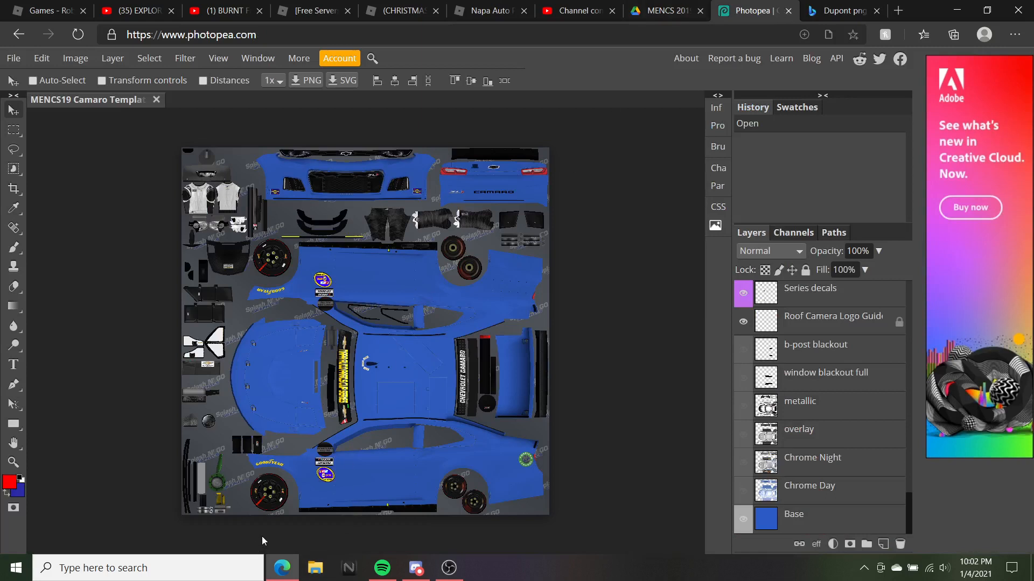
# Drag the black Typeform-Blog-BlackFriday image from the D3 scheme logos folder onto the Camaro template
pyautogui.click(329, 573)
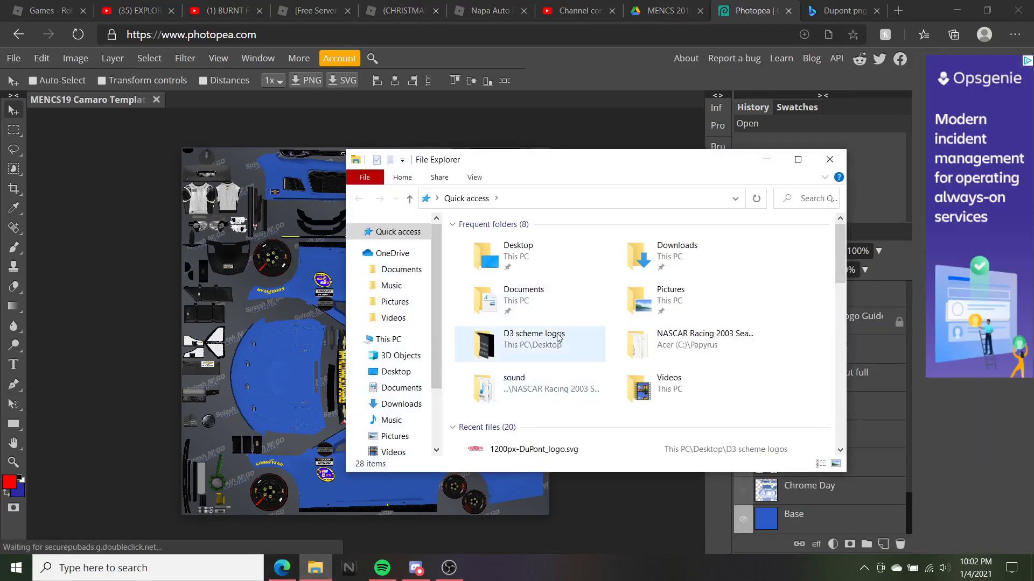
pyautogui.doubleClick(533, 338)
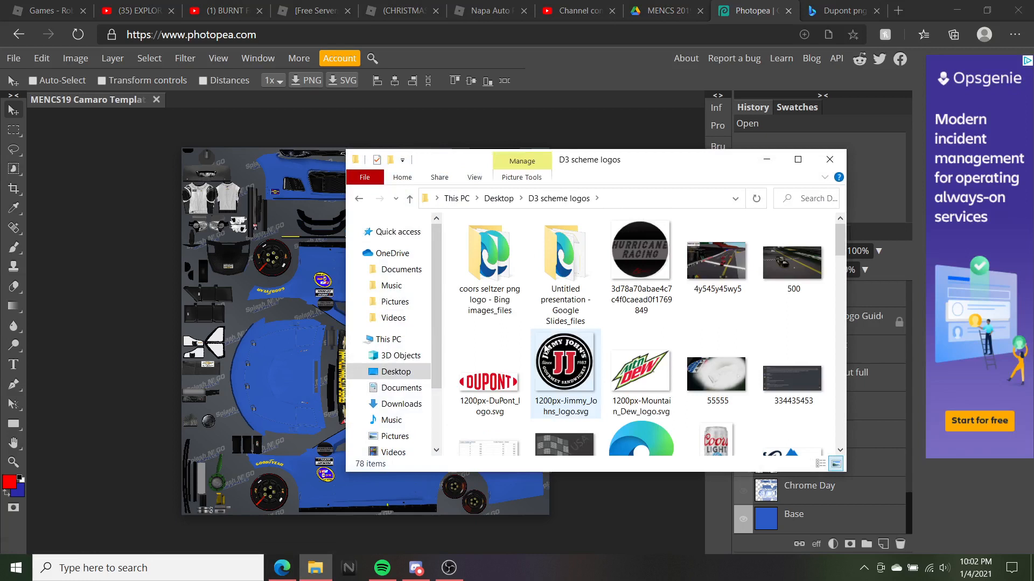
pyautogui.scroll(-5, 605, 323)
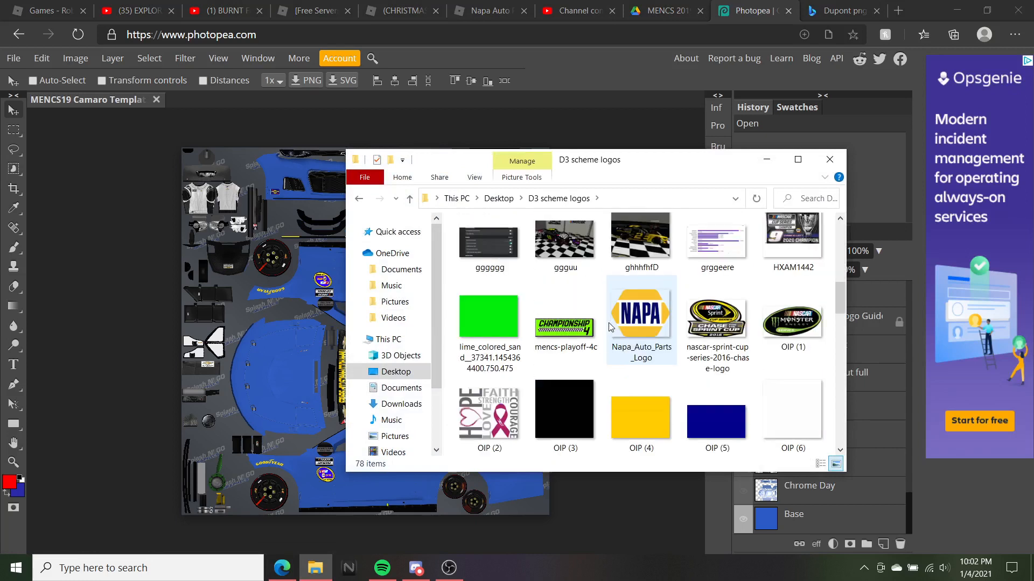
pyautogui.scroll(-2, 608, 326)
pyautogui.scroll(-5, 608, 326)
pyautogui.scroll(-5, 610, 327)
pyautogui.click(531, 348)
pyautogui.moveTo(531, 347); pyautogui.dragTo(241, 340)
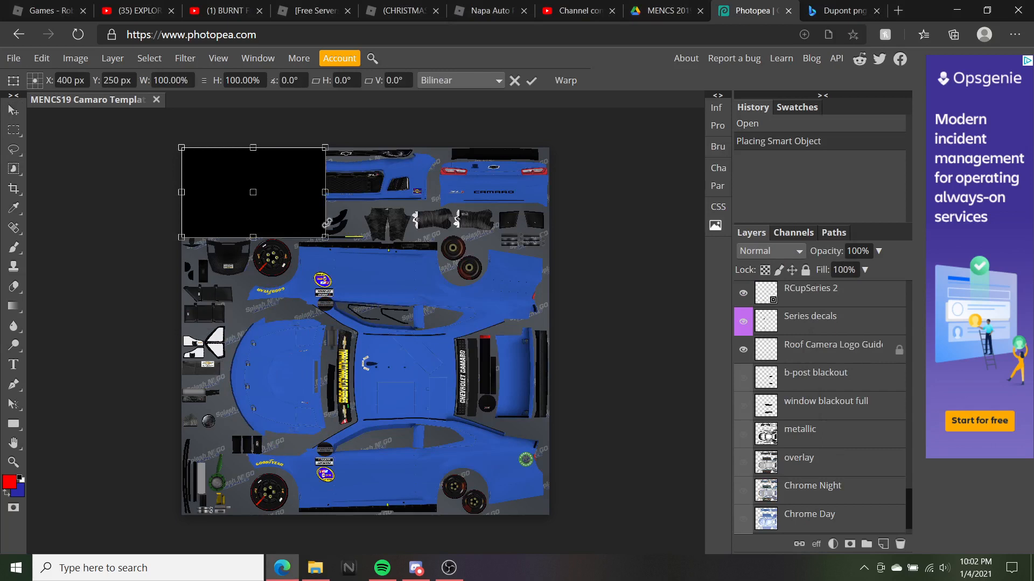
# Stretch the black image over the whole template and move its layer just above Base
pyautogui.moveTo(326, 237); pyautogui.dragTo(554, 522)
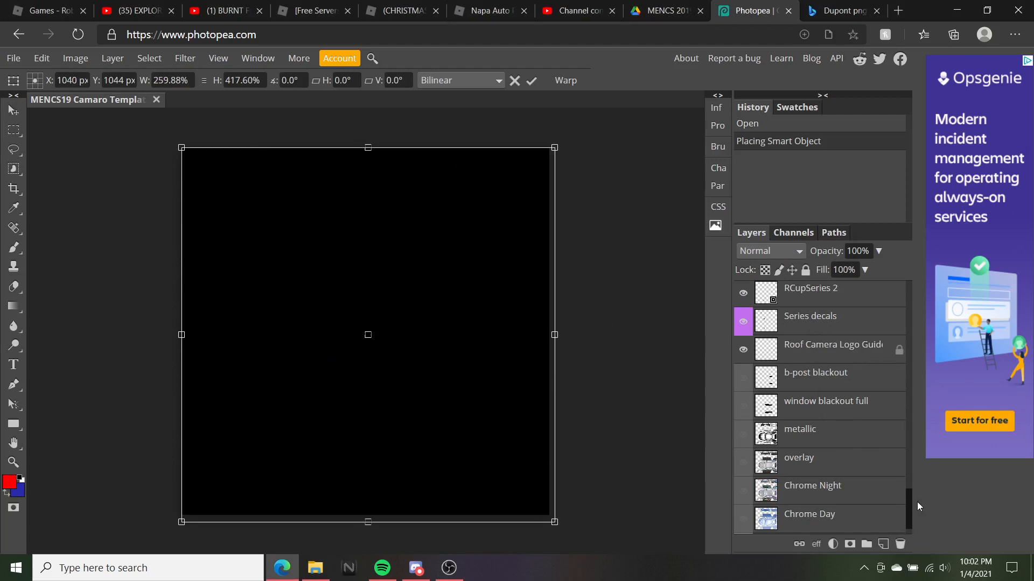
pyautogui.moveTo(907, 501); pyautogui.dragTo(904, 272)
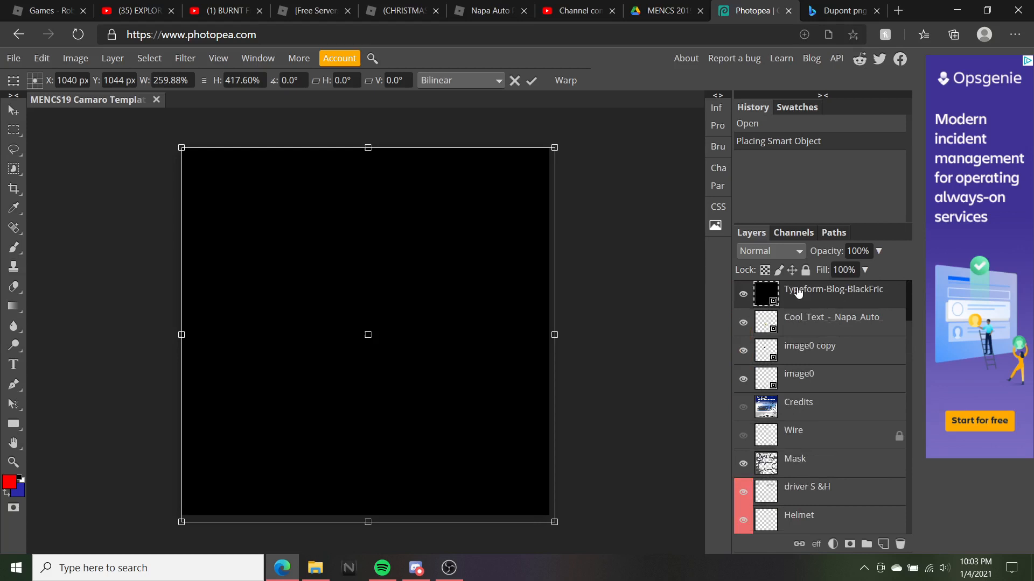
pyautogui.moveTo(799, 294); pyautogui.dragTo(796, 511)
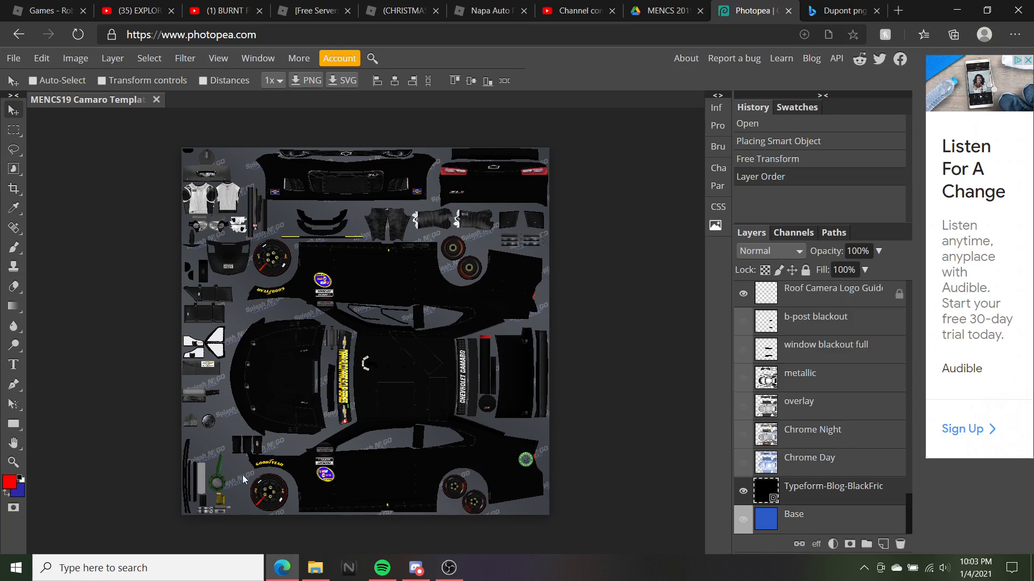
# Zoom in on the Camaro template and drop the red DuPont logo onto it
pyautogui.click(315, 568)
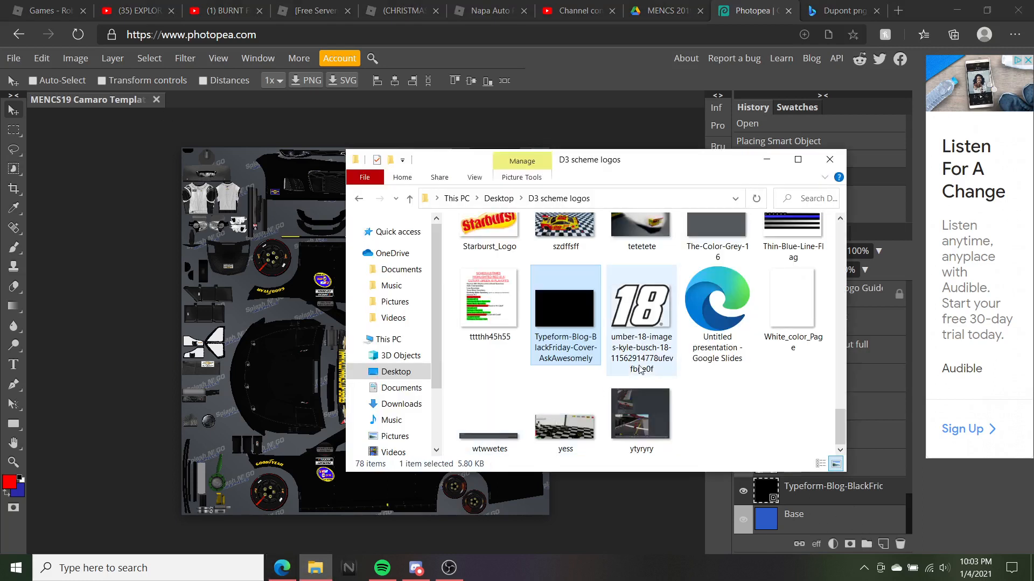
pyautogui.scroll(4, 667, 343)
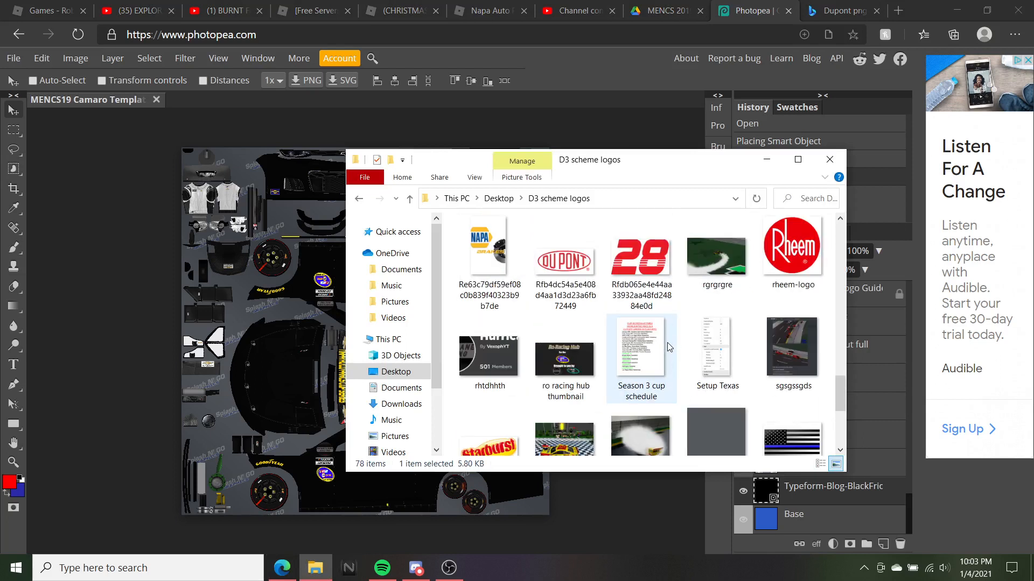
pyautogui.click(63, 351)
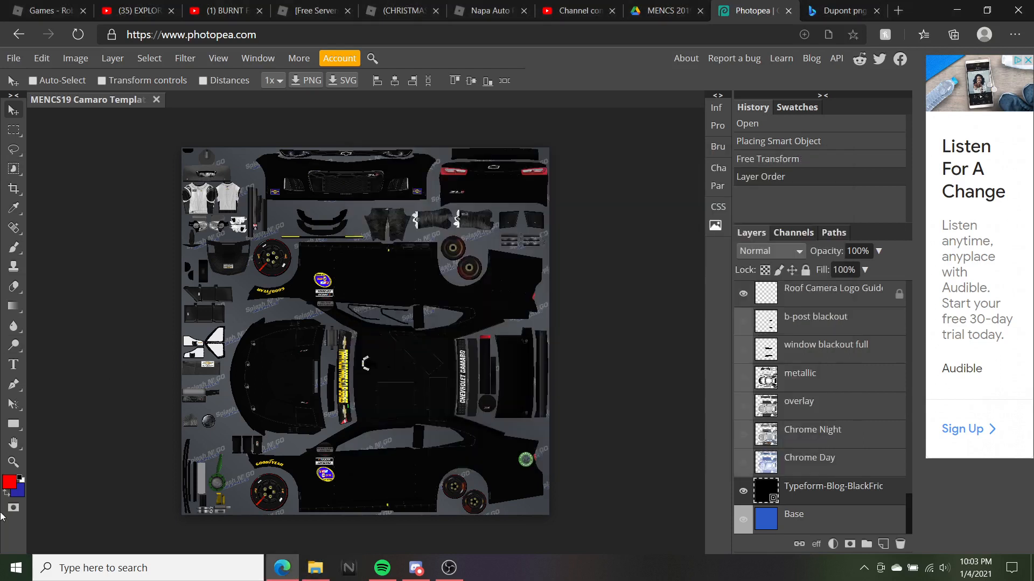
pyautogui.click(16, 466)
pyautogui.click(358, 365)
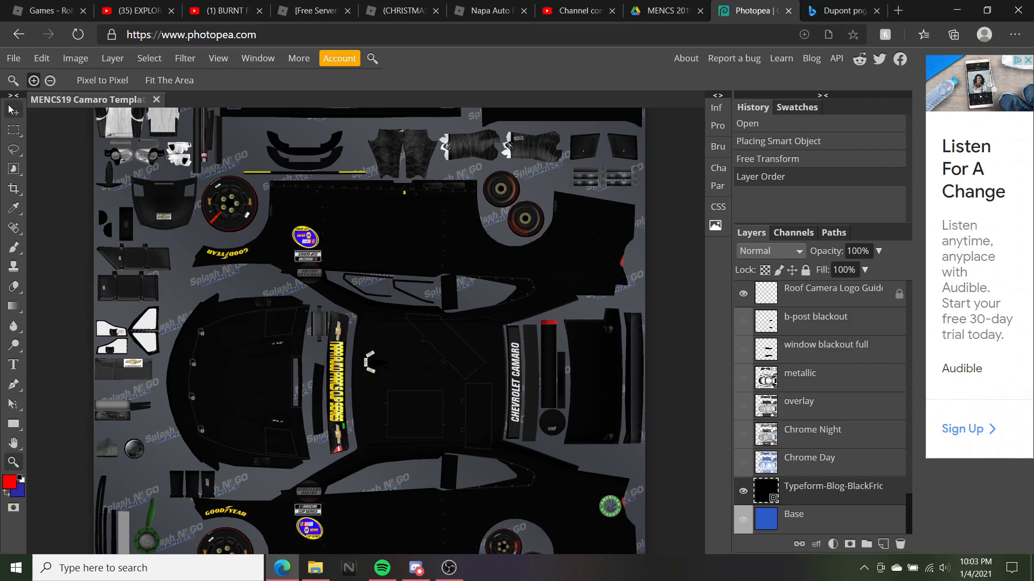
pyautogui.click(13, 110)
pyautogui.click(315, 569)
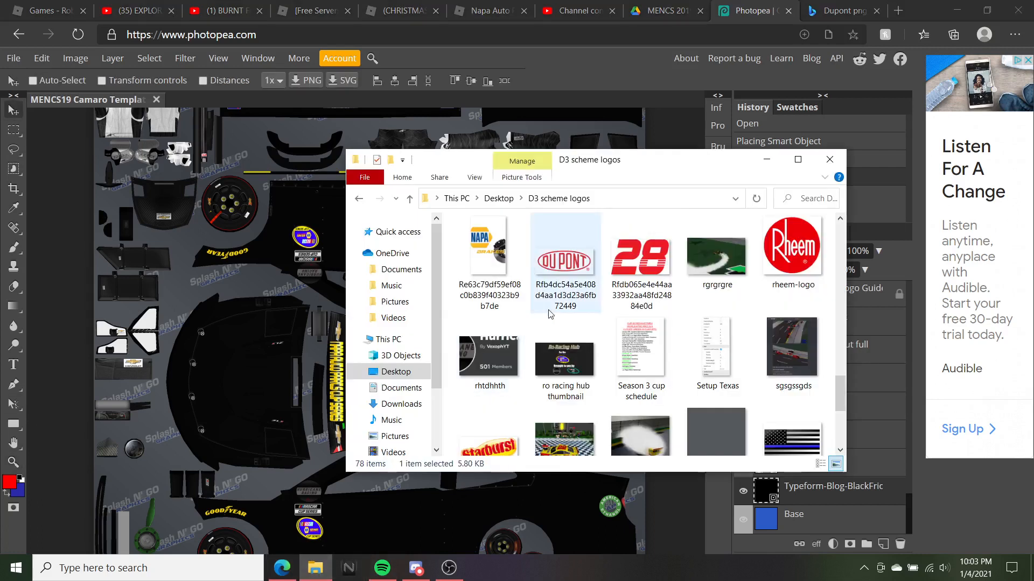
pyautogui.scroll(15, 571, 277)
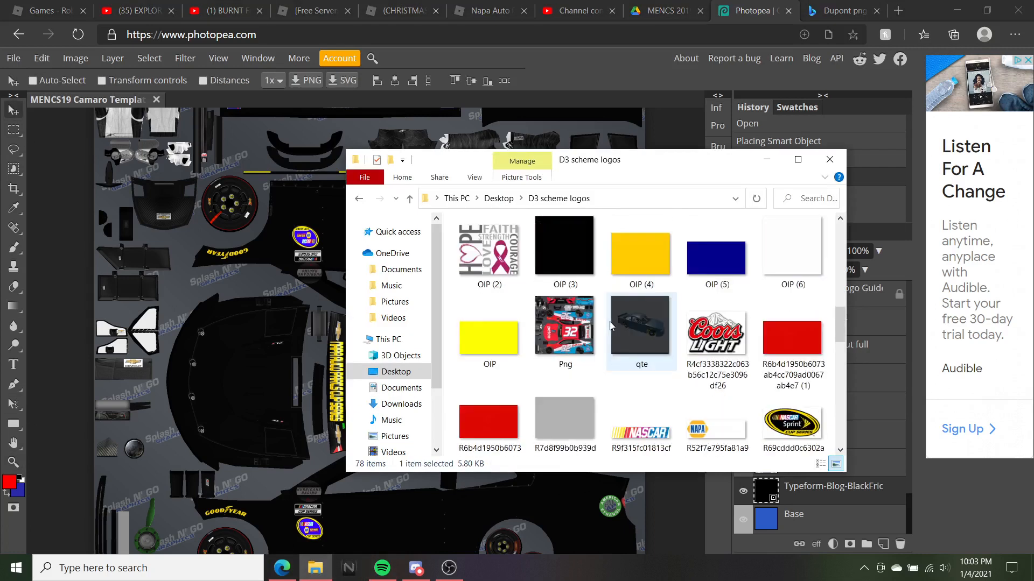
pyautogui.scroll(5, 611, 326)
pyautogui.moveTo(488, 350); pyautogui.dragTo(172, 237)
pyautogui.scroll(2, 220, 169)
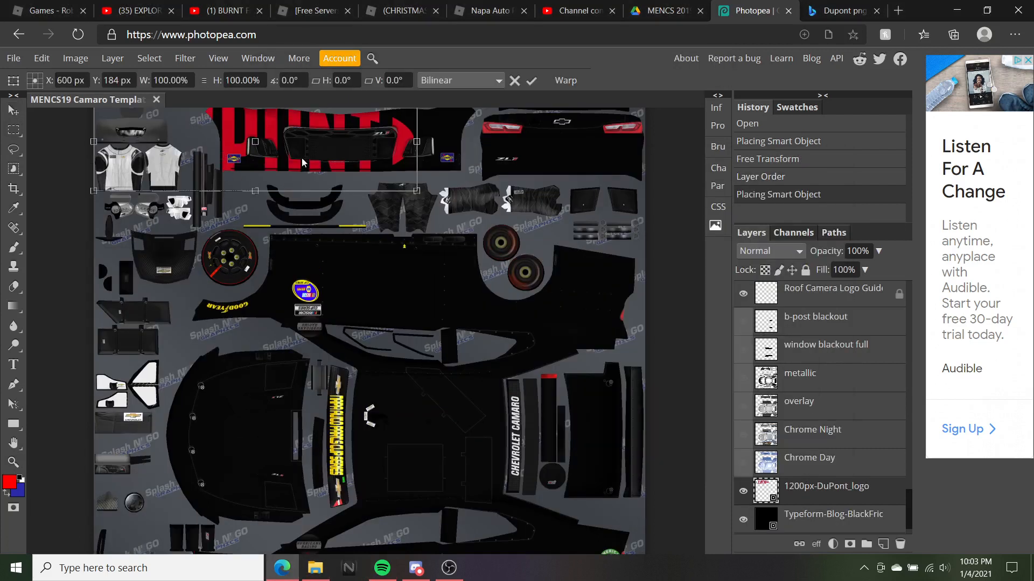
# Rotate the DuPont logo 90° clockwise and rescale it, setting an exact 90° angle
pyautogui.rightClick(405, 392)
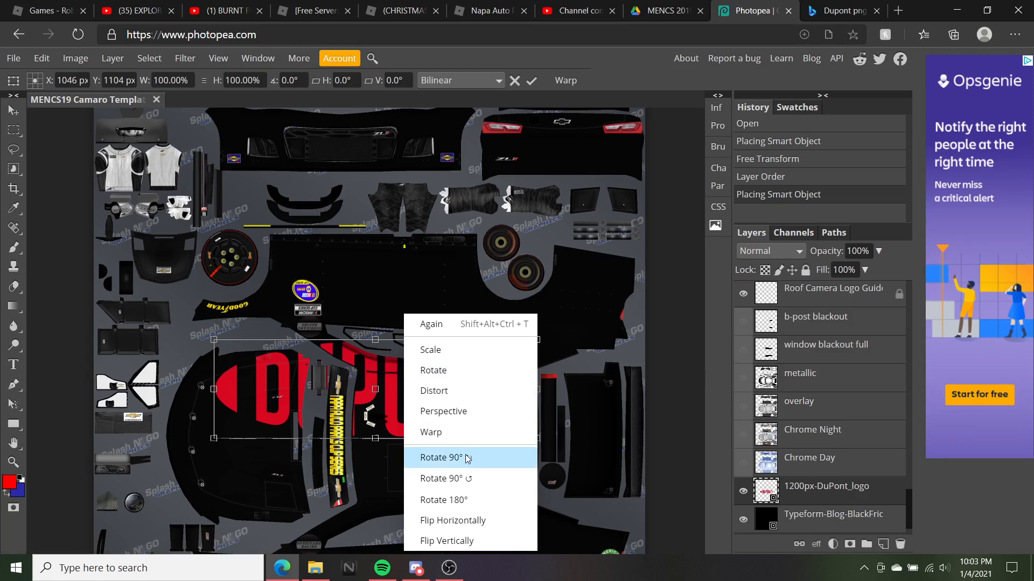
pyautogui.click(427, 457)
pyautogui.moveTo(426, 387); pyautogui.dragTo(366, 388)
pyautogui.moveTo(350, 327); pyautogui.dragTo(353, 480)
pyautogui.scroll(-2, 421, 385)
pyautogui.moveTo(371, 374)
pyautogui.mouseDown()
pyautogui.moveTo(370, 365)
pyautogui.moveTo(370, 383)
pyautogui.moveTo(370, 344)
pyautogui.moveTo(373, 366)
pyautogui.mouseUp()
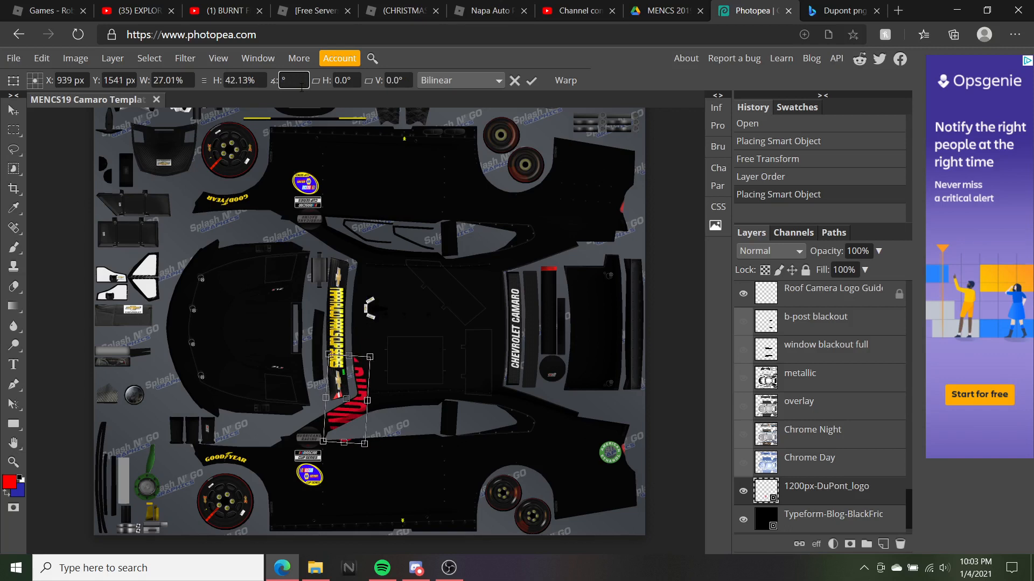
pyautogui.press('Return')
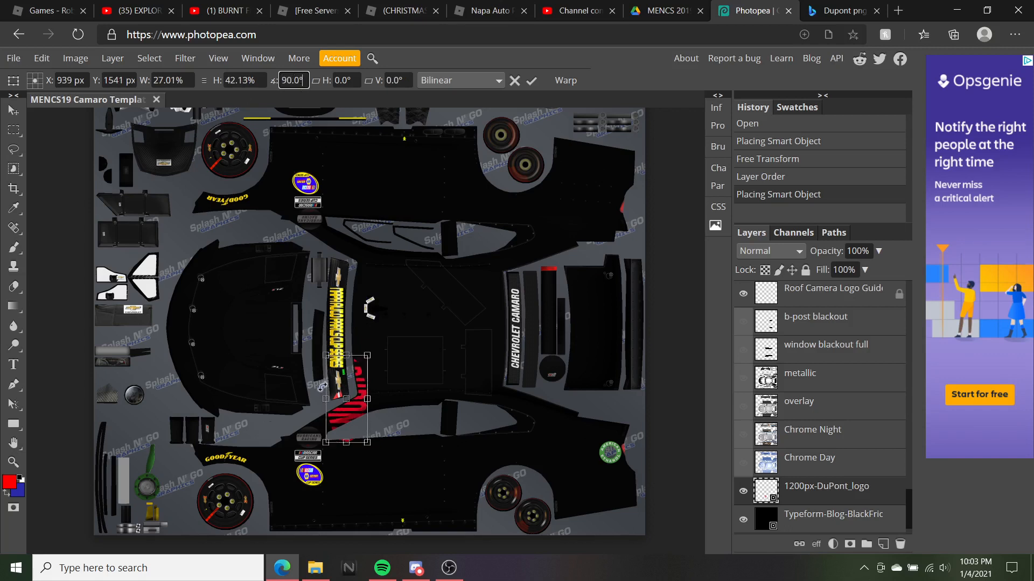
# Position the DuPont logo on the hood and commit the transform
pyautogui.moveTo(366, 373); pyautogui.dragTo(270, 268)
pyautogui.moveTo(258, 338); pyautogui.dragTo(257, 349)
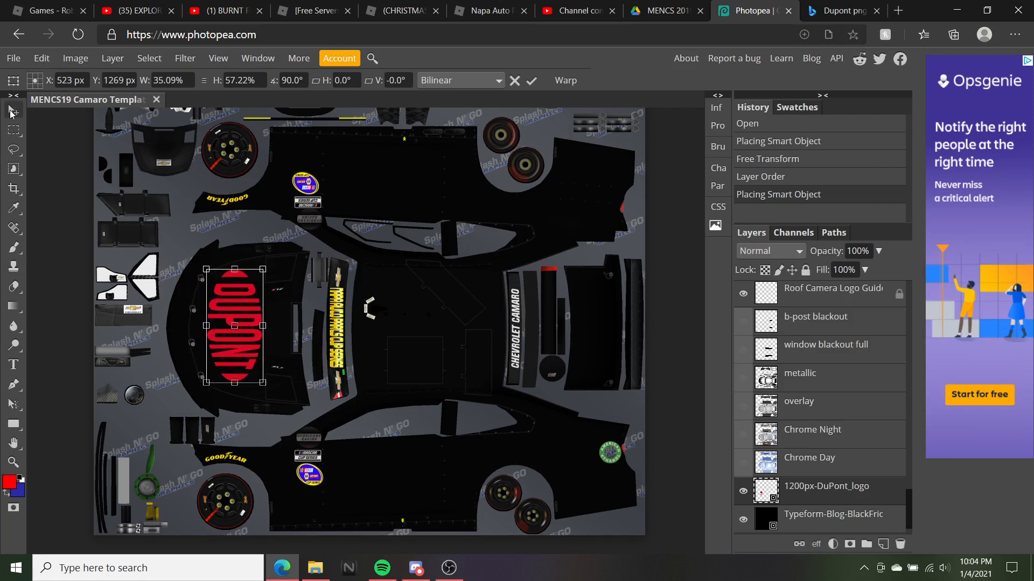
pyautogui.click(11, 111)
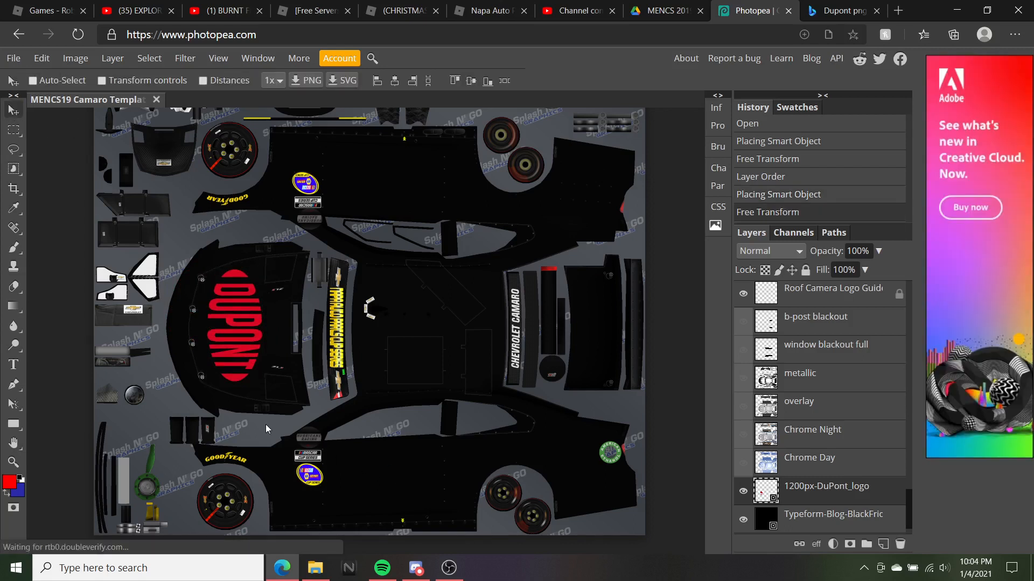
# Nudge the DuPont logo slightly right and bring up the D3 scheme logos folder
pyautogui.moveTo(224, 344); pyautogui.dragTo(223, 343)
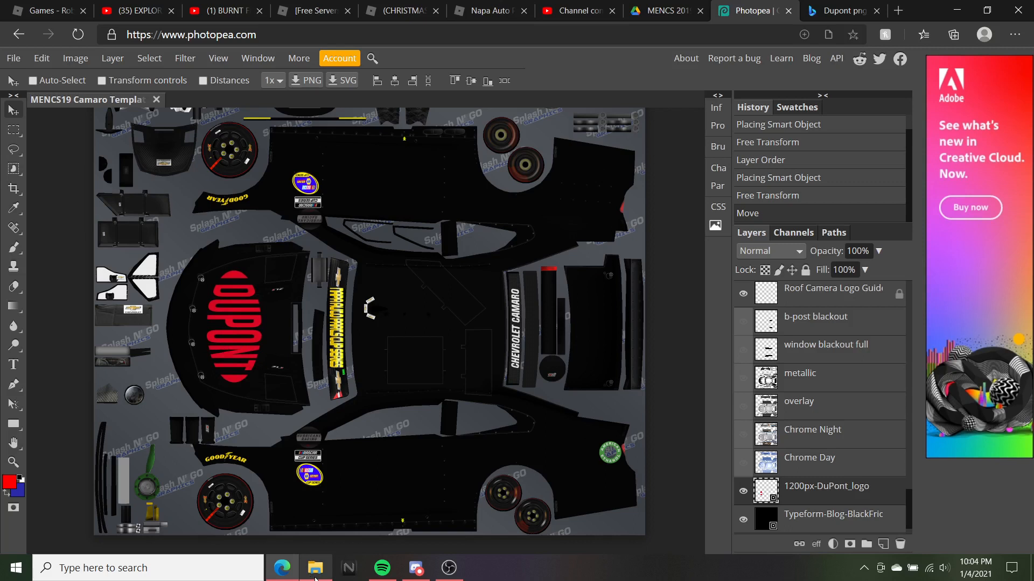
pyautogui.moveTo(315, 568)
pyautogui.click(316, 514)
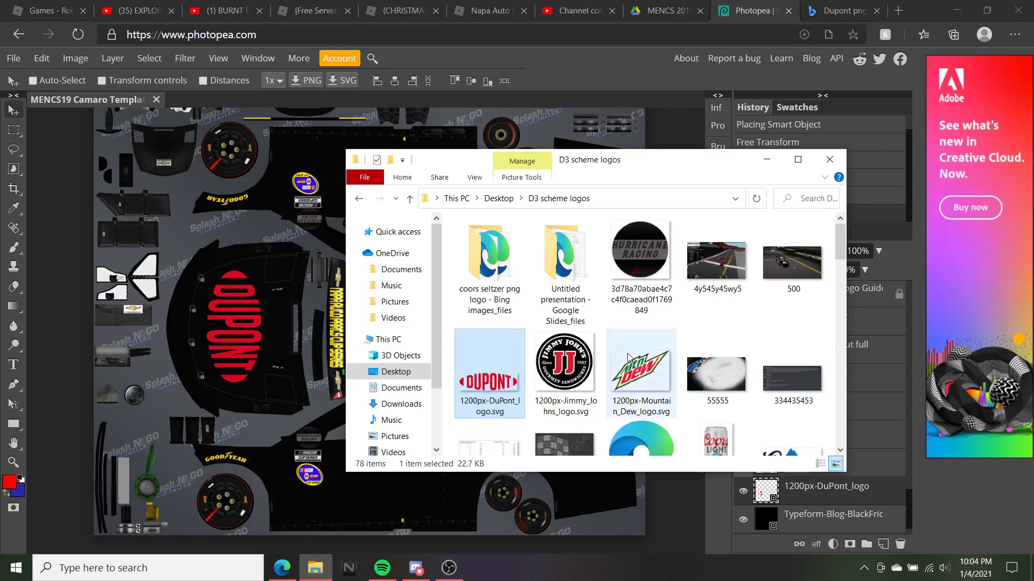
pyautogui.scroll(-1, 673, 366)
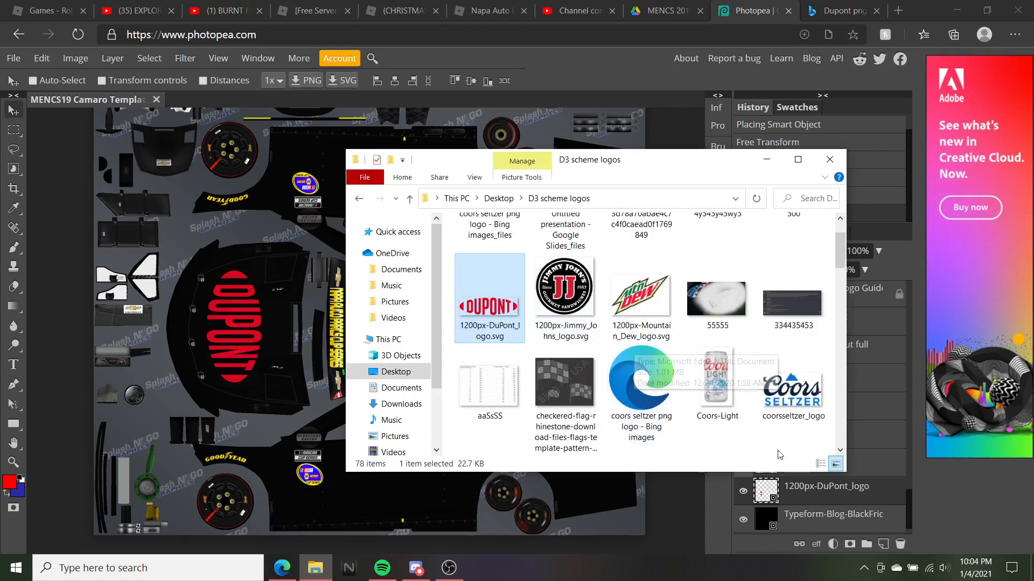
pyautogui.scroll(-1, 758, 400)
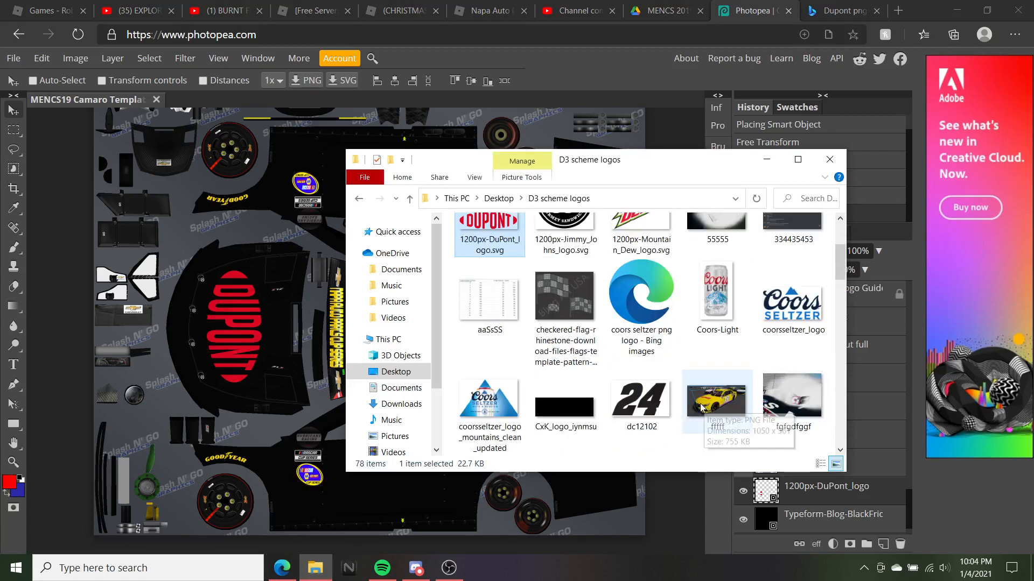
pyautogui.scroll(-1, 710, 408)
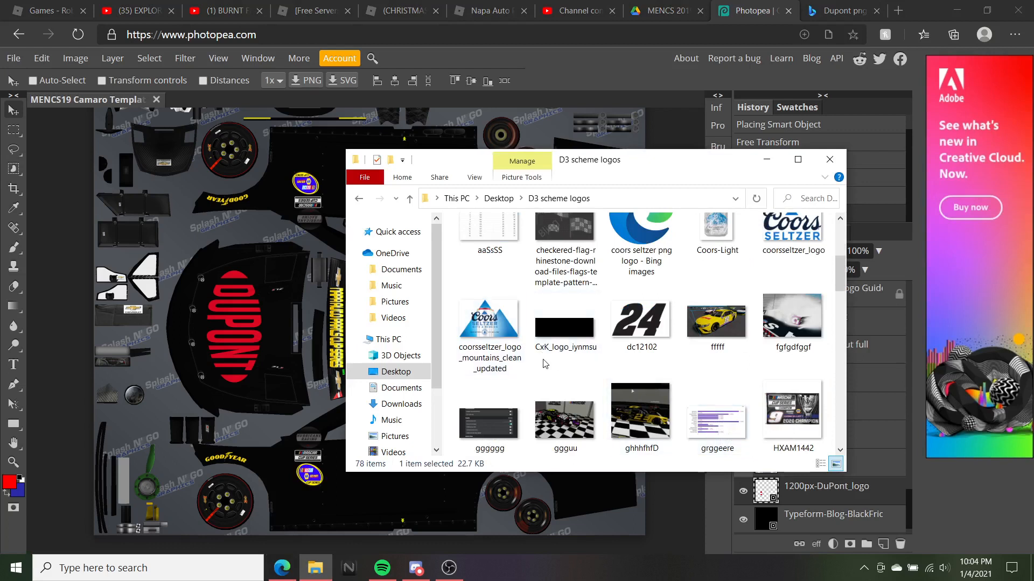
pyautogui.scroll(2, 555, 366)
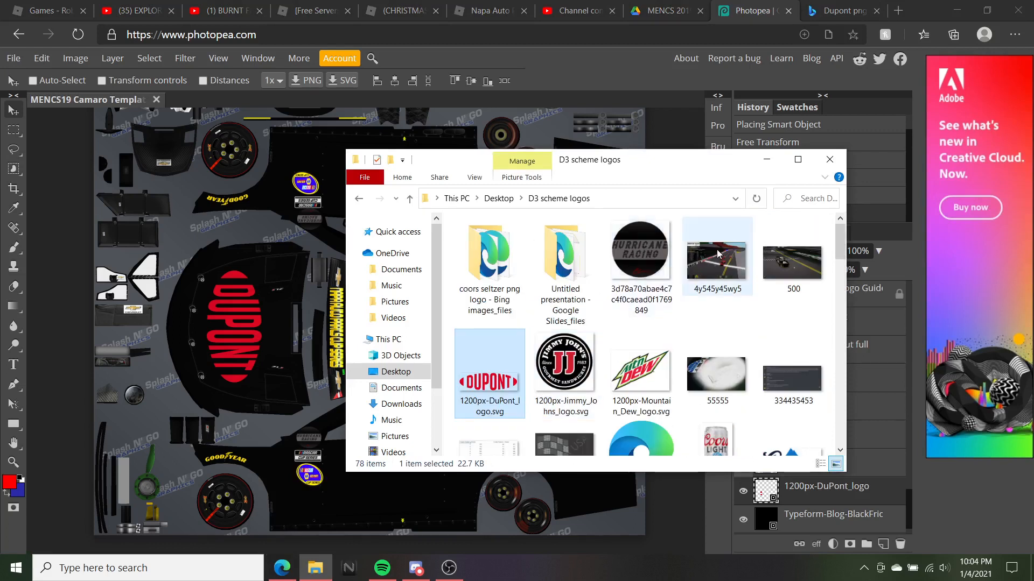
pyautogui.scroll(-1, 657, 297)
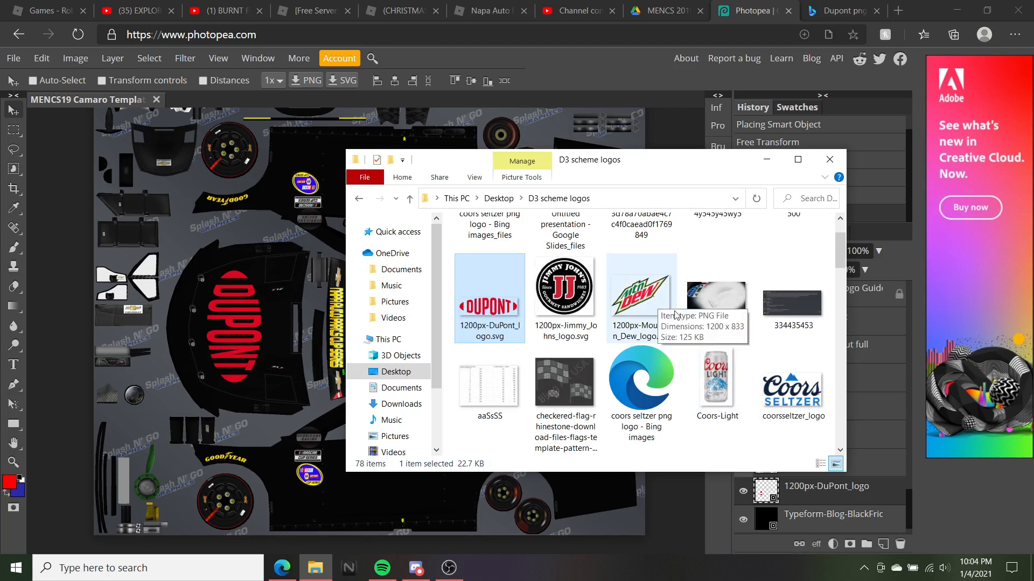
# Place the coorsseltzer_logo image on the template and move it toward the lower right
pyautogui.moveTo(791, 388); pyautogui.dragTo(231, 278)
pyautogui.scroll(3, 201, 192)
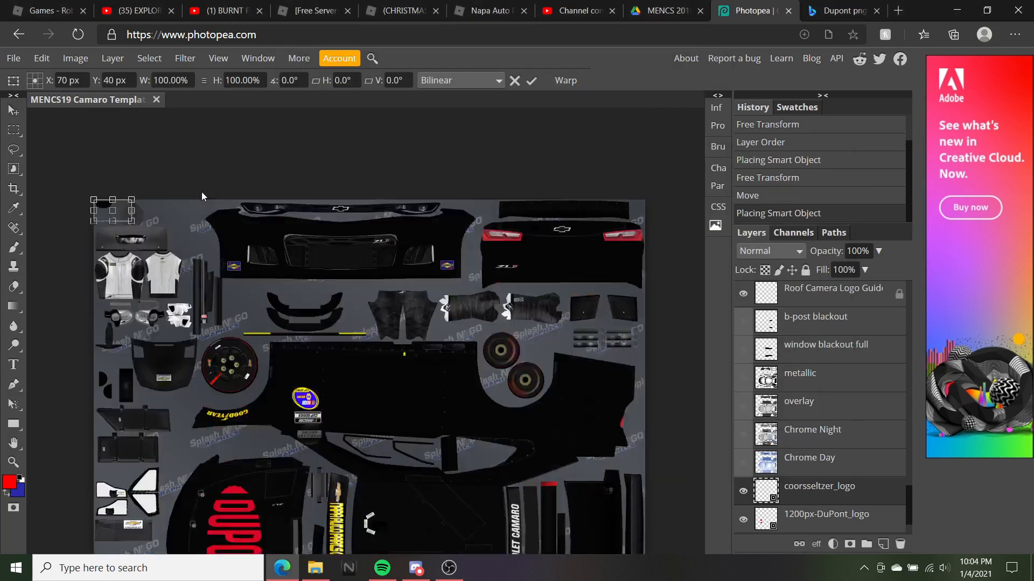
pyautogui.moveTo(125, 273); pyautogui.dragTo(364, 414)
pyautogui.scroll(-4, 405, 463)
pyautogui.moveTo(397, 460); pyautogui.dragTo(424, 485)
pyautogui.scroll(-2, 426, 485)
pyautogui.moveTo(496, 464); pyautogui.dragTo(605, 438)
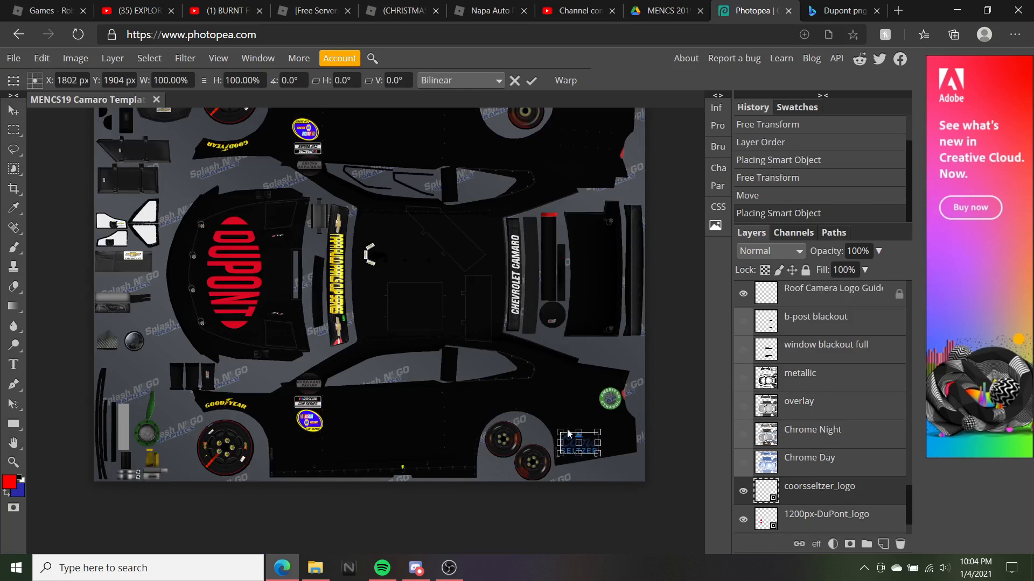
# Revert the Coors Seltzer logo in History, keeping the DuPont transform and nudge
pyautogui.click(775, 160)
pyautogui.scroll(-1, 392, 247)
pyautogui.scroll(2, 392, 247)
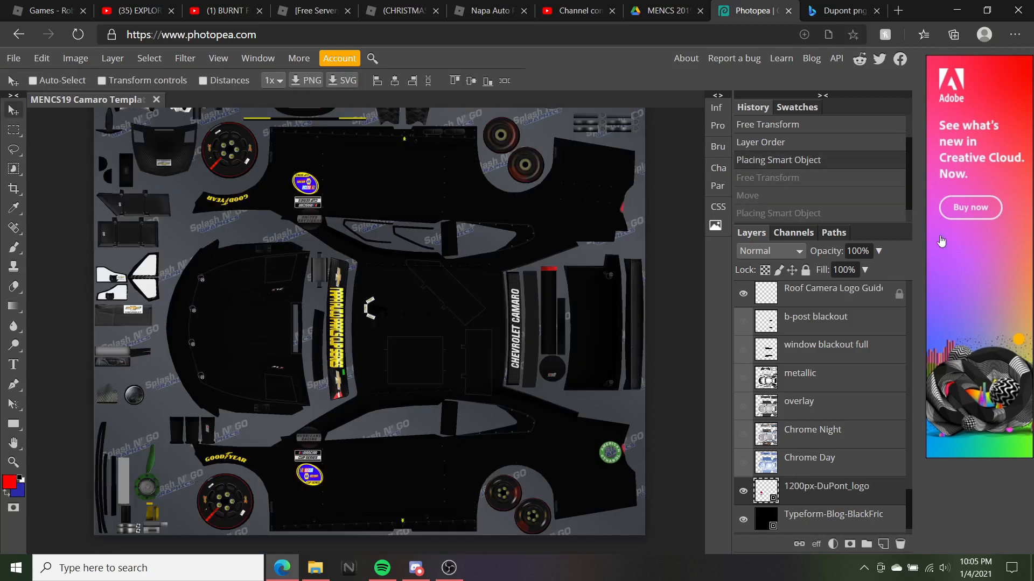
pyautogui.click(810, 180)
pyautogui.click(777, 197)
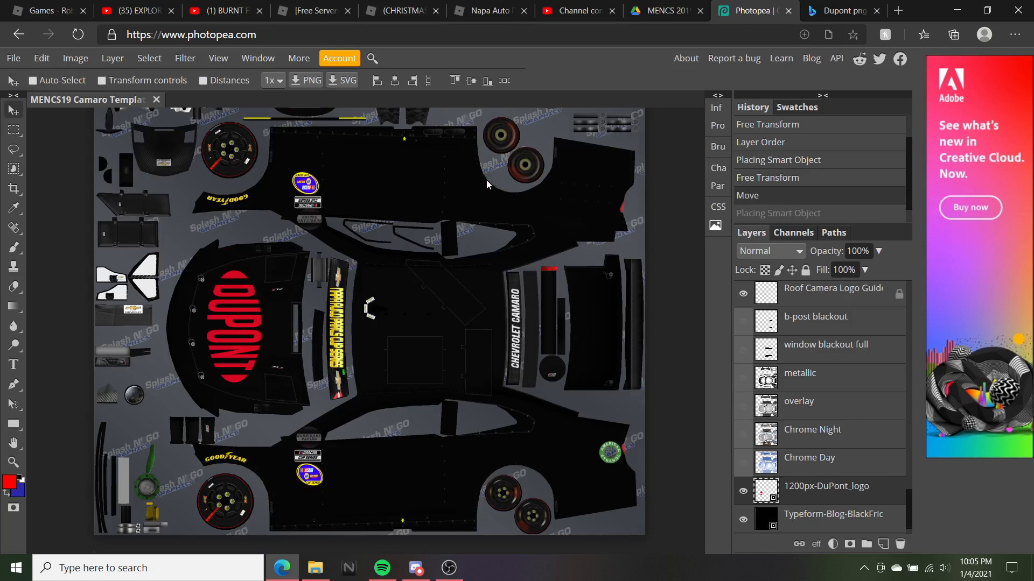
pyautogui.scroll(3, 487, 184)
pyautogui.scroll(-3, 385, 371)
# Drag the Coors Light logo from the logos folder onto the template
pyautogui.click(316, 575)
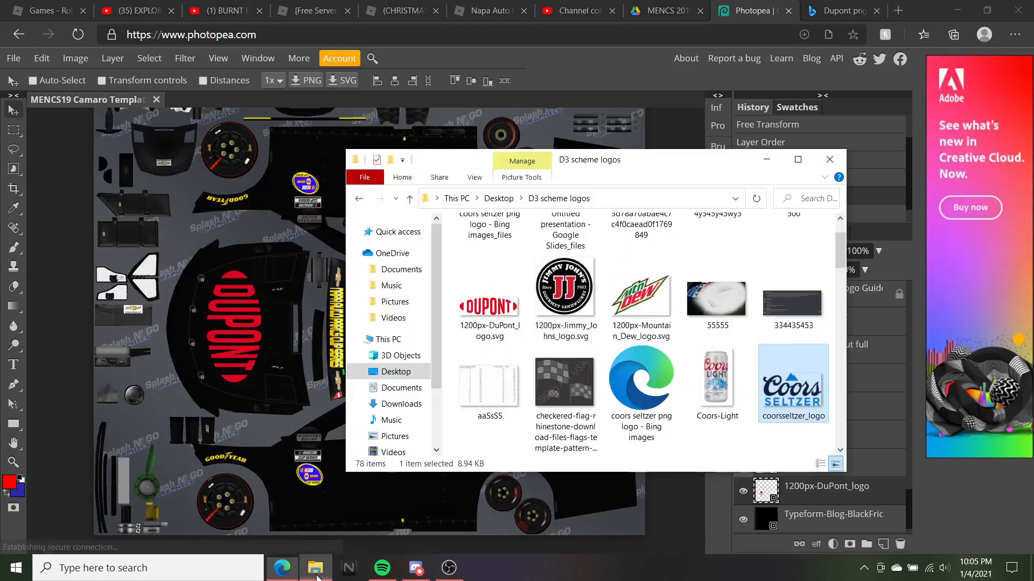
pyautogui.scroll(-3, 512, 356)
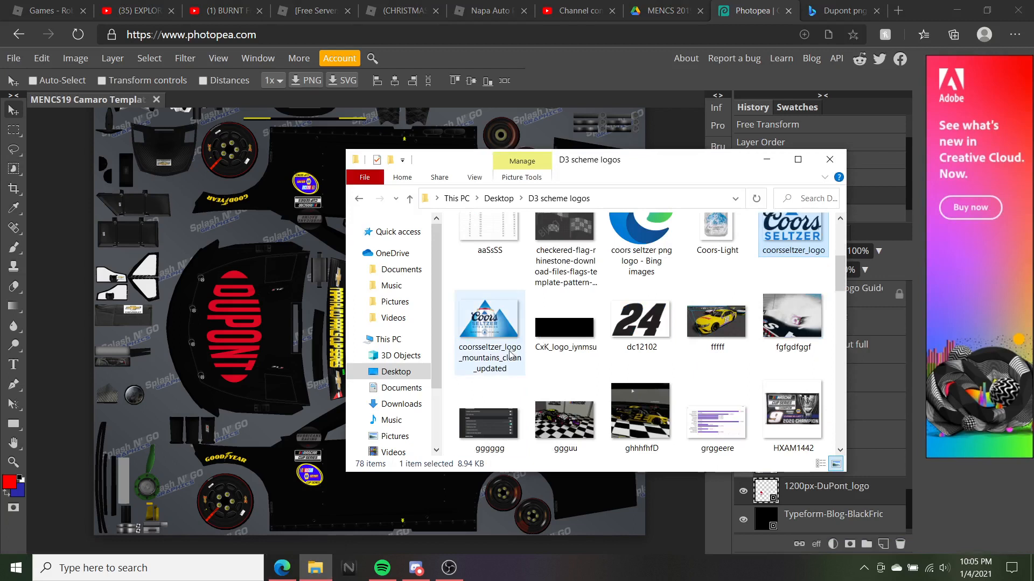
pyautogui.scroll(-7, 512, 356)
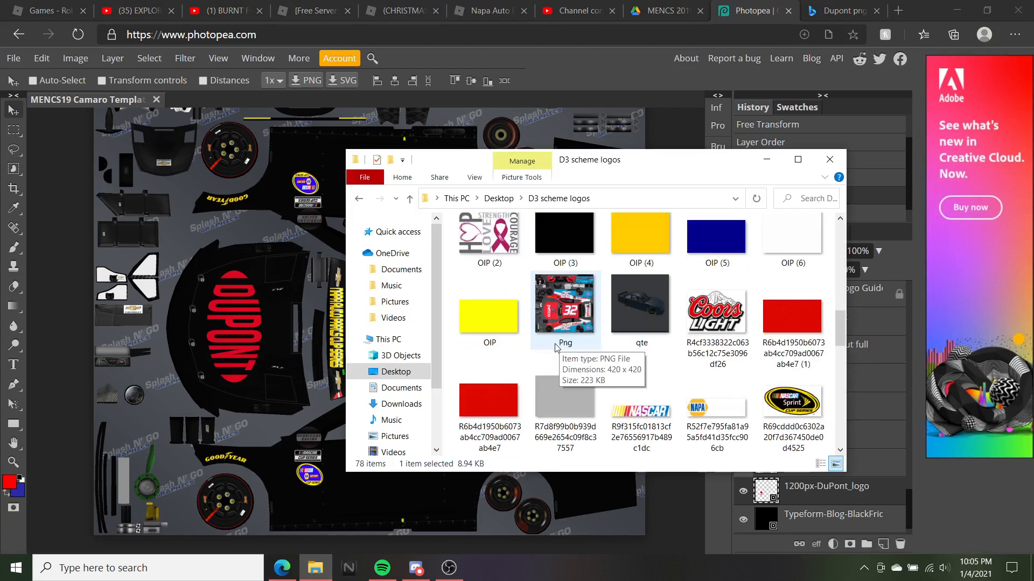
pyautogui.scroll(-1, 560, 344)
pyautogui.moveTo(716, 253); pyautogui.dragTo(243, 253)
pyautogui.moveTo(172, 181); pyautogui.dragTo(589, 282)
pyautogui.scroll(-4, 386, 405)
# Move the Coors Light logo onto the rear bumper, commit it, and reopen the logos folder
pyautogui.scroll(5, 587, 265)
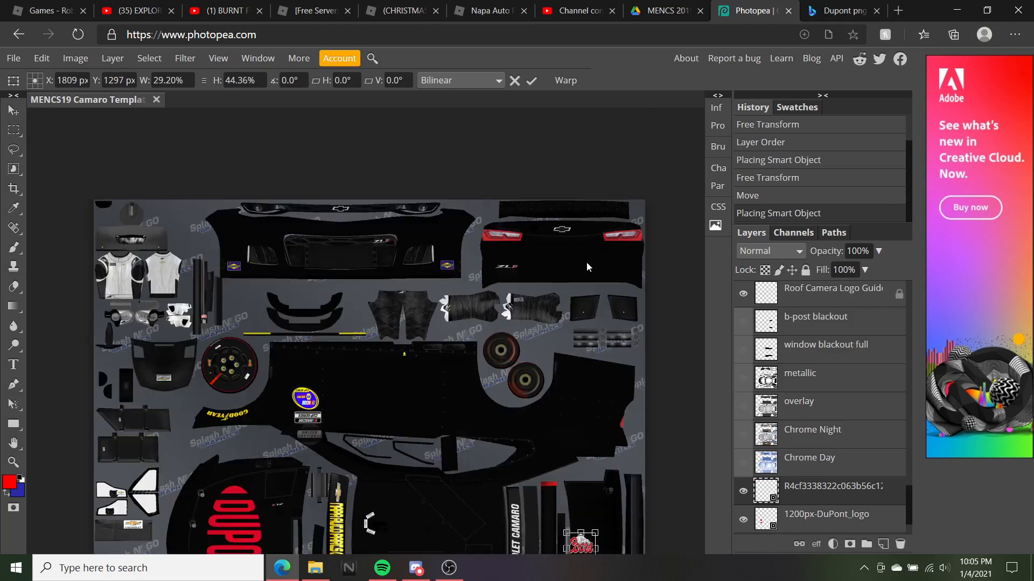
pyautogui.scroll(-2, 587, 265)
pyautogui.moveTo(587, 448); pyautogui.dragTo(635, 157)
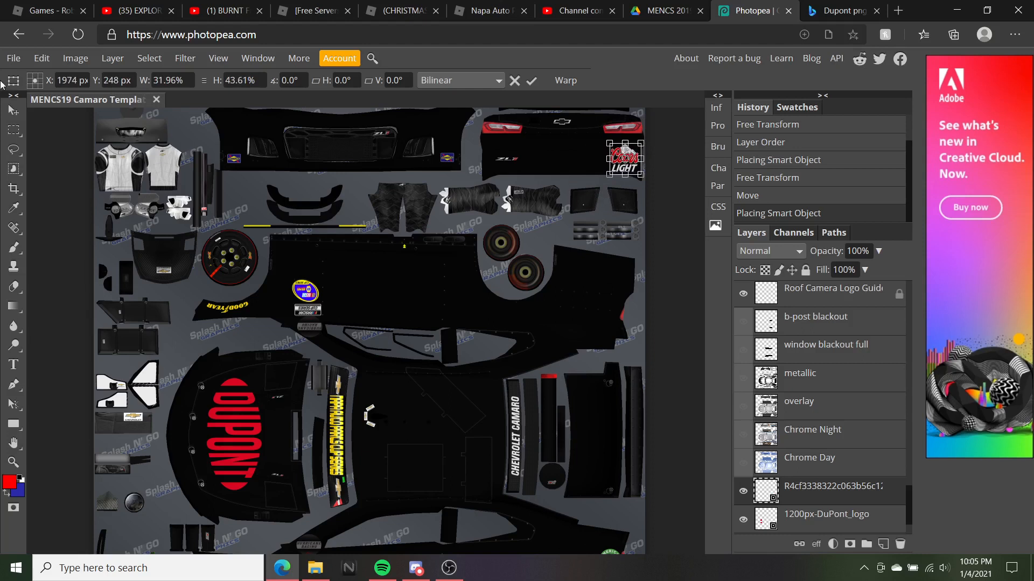
pyautogui.click(13, 110)
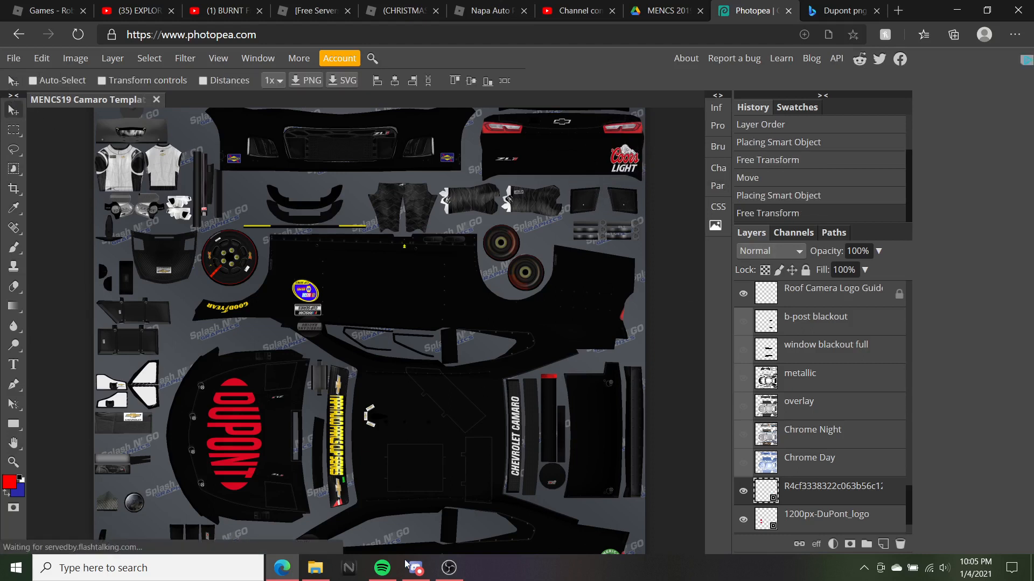
pyautogui.click(315, 568)
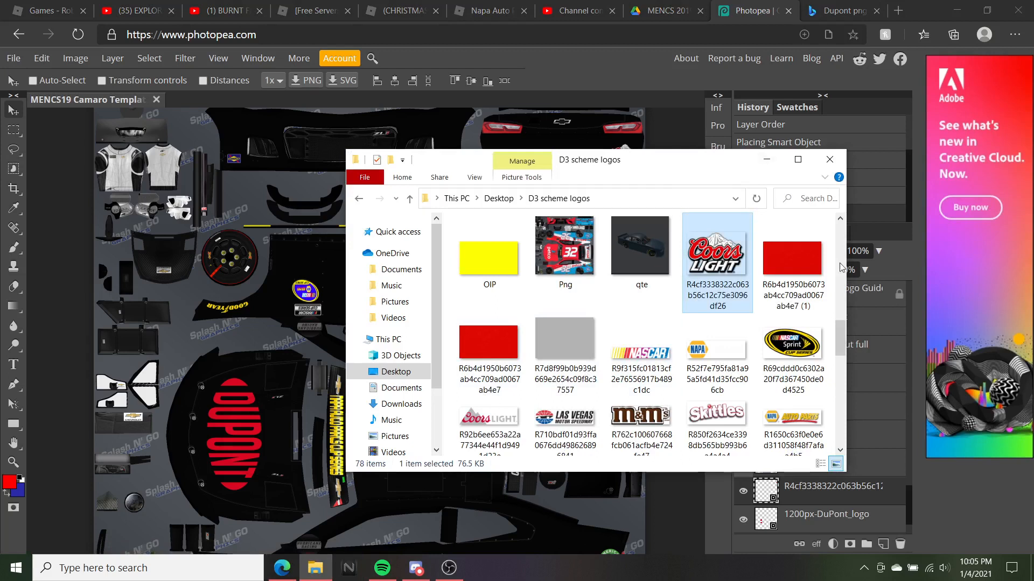
# Place the NAPA Brakes logo on the lower side panel by the rear wheel, shrunk slightly
pyautogui.moveTo(719, 371); pyautogui.dragTo(216, 291)
pyautogui.scroll(-4, 400, 388)
pyautogui.moveTo(379, 401); pyautogui.dragTo(537, 468)
pyautogui.moveTo(559, 434); pyautogui.dragTo(548, 454)
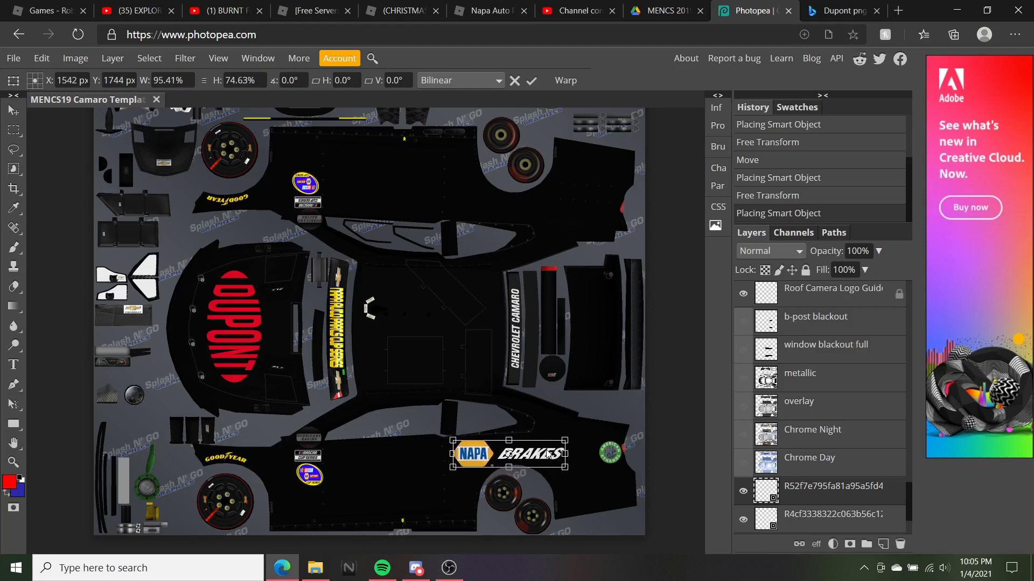
pyautogui.click(13, 110)
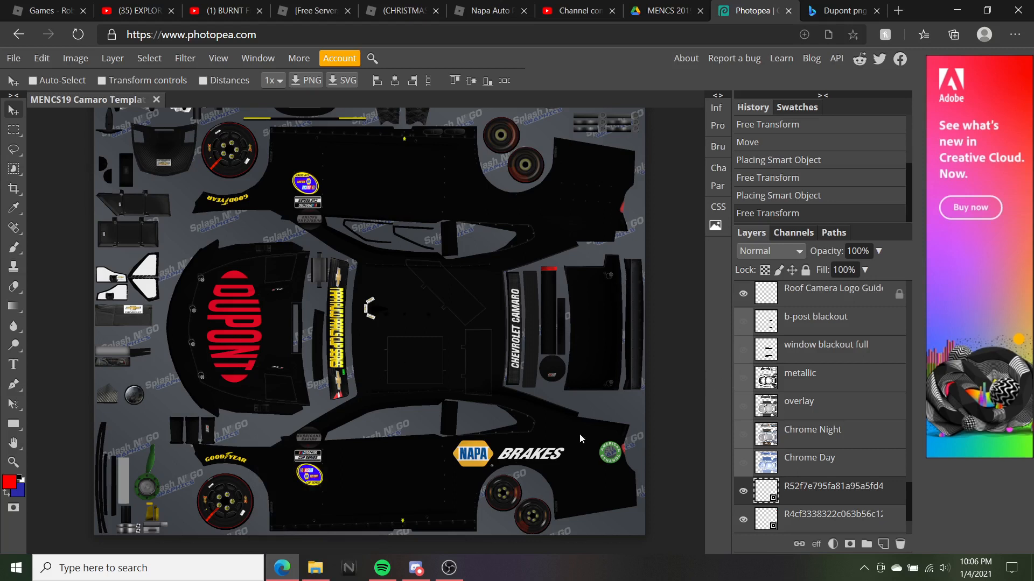
# Briefly check the Discord and recording software windows, then return to Photopea
pyautogui.scroll(3, 579, 434)
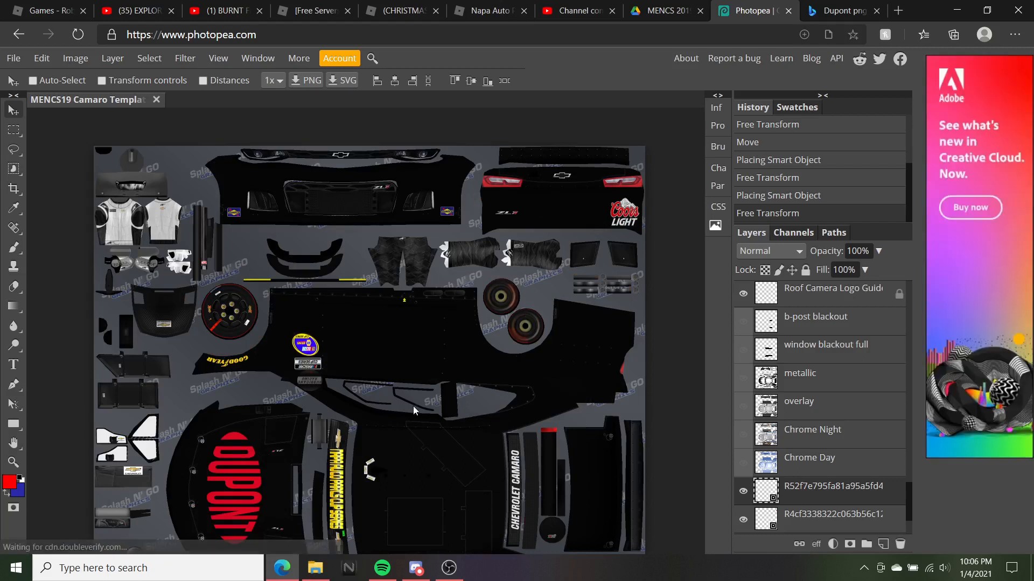
pyautogui.scroll(-2, 414, 411)
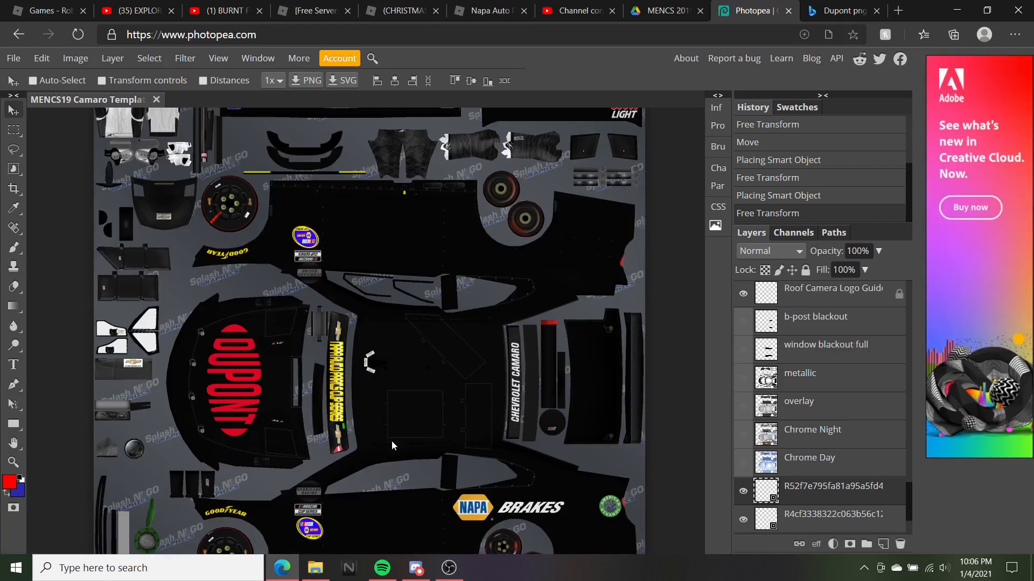
pyautogui.scroll(2, 419, 412)
pyautogui.scroll(-4, 420, 413)
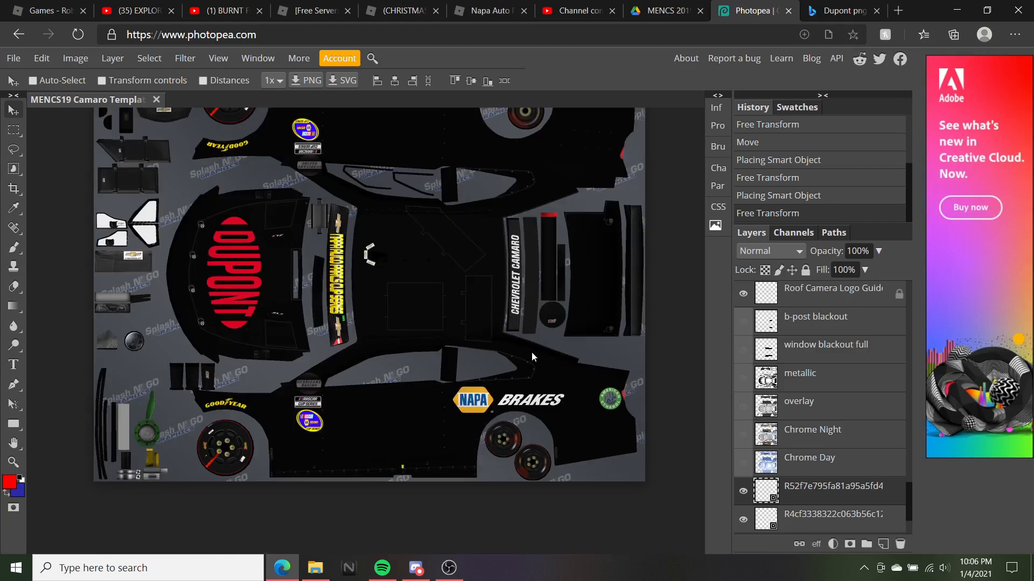
pyautogui.click(423, 568)
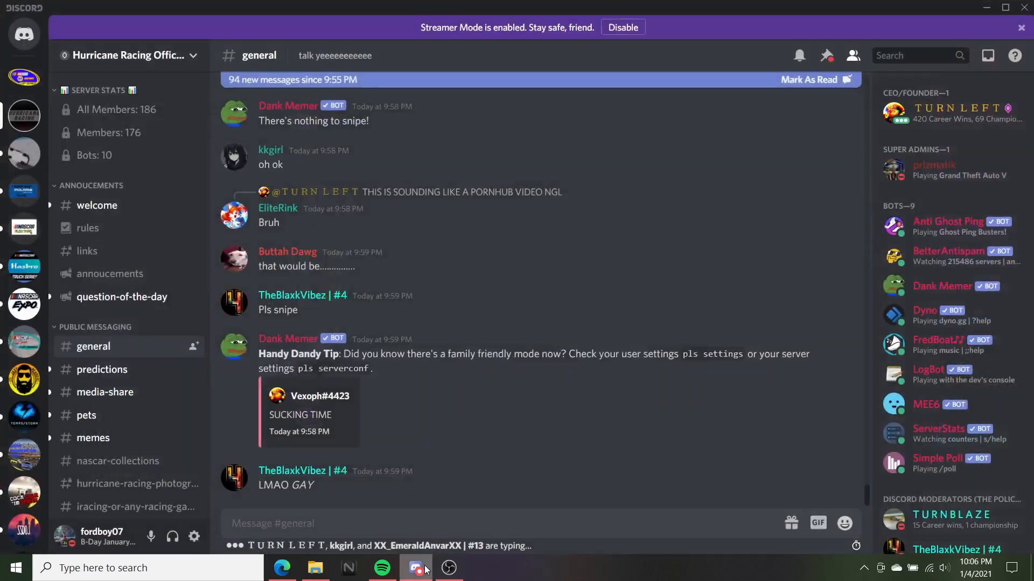
pyautogui.click(425, 570)
pyautogui.click(453, 572)
pyautogui.click(453, 573)
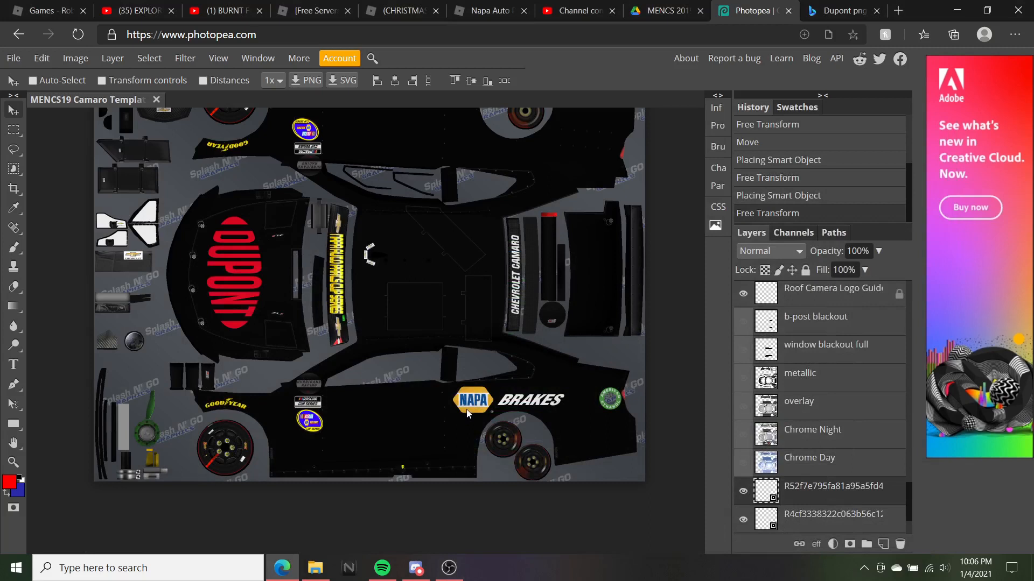
# Place a yellow 24 logo on the livery, shrink it and confirm
pyautogui.scroll(5, 332, 289)
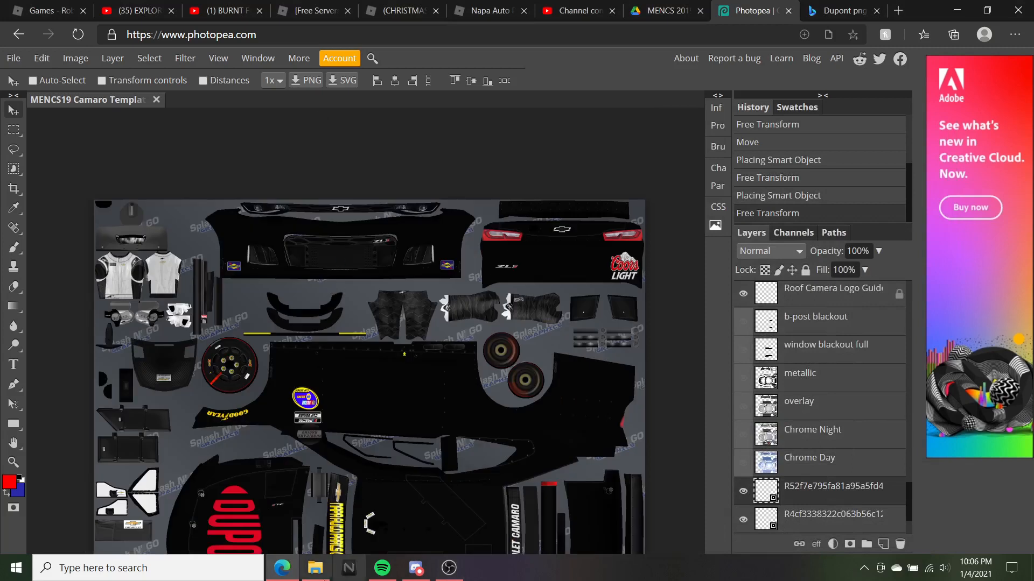
pyautogui.click(315, 568)
pyautogui.scroll(-3, 677, 354)
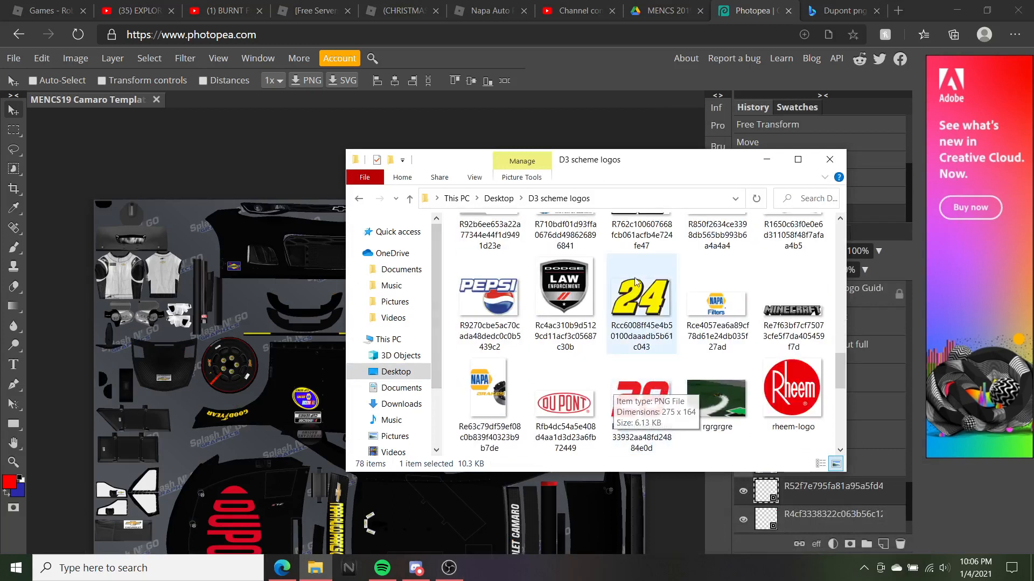
pyautogui.moveTo(641, 296); pyautogui.dragTo(241, 346)
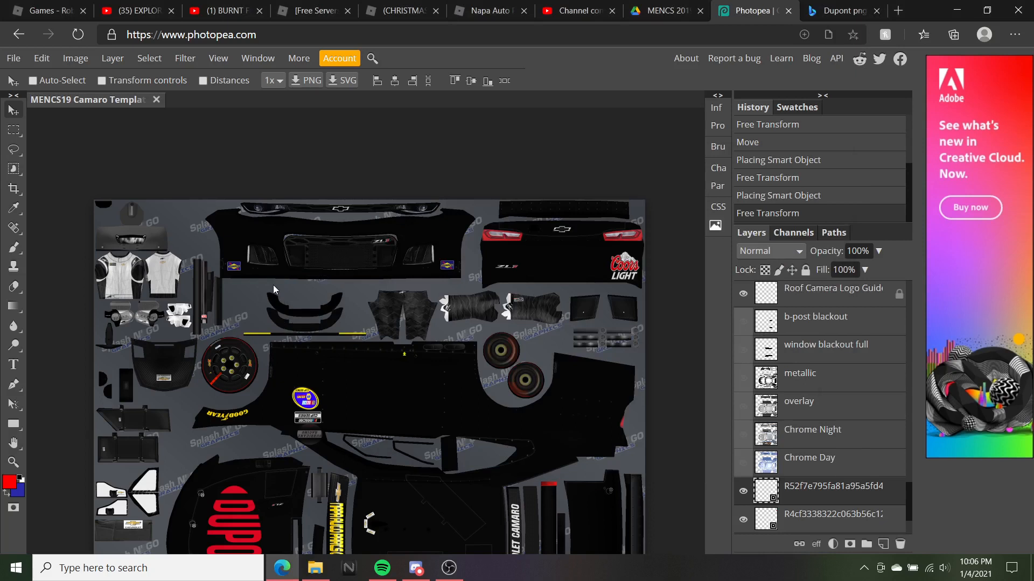
pyautogui.scroll(-5, 461, 399)
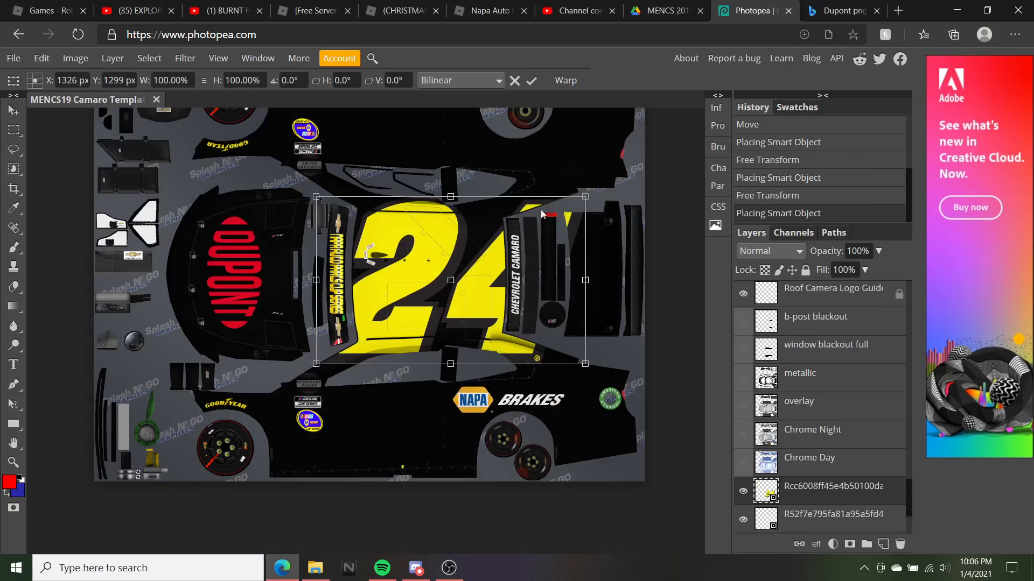
pyautogui.moveTo(585, 197); pyautogui.dragTo(487, 198)
pyautogui.moveTo(472, 265); pyautogui.dragTo(471, 290)
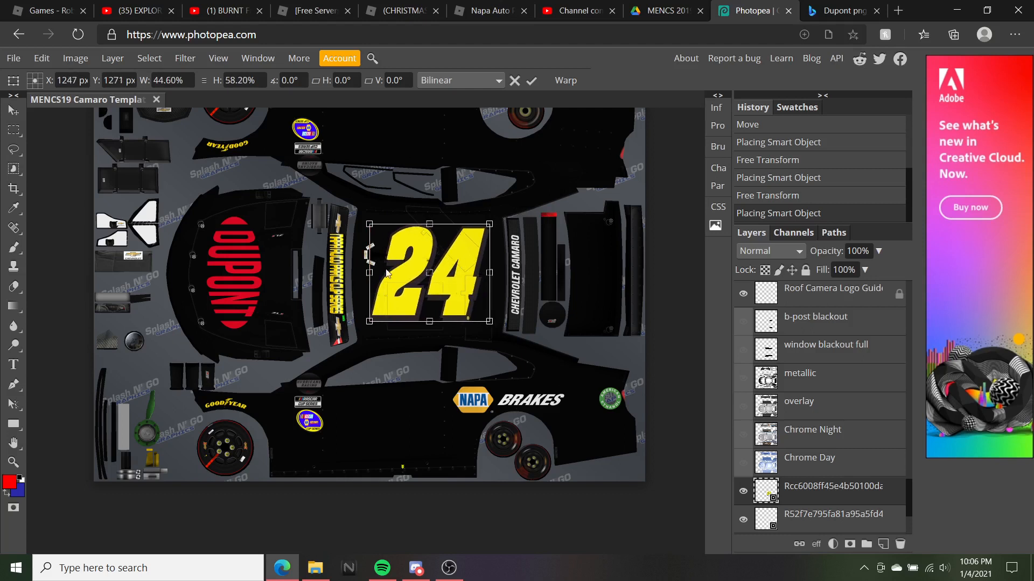
pyautogui.press('Return')
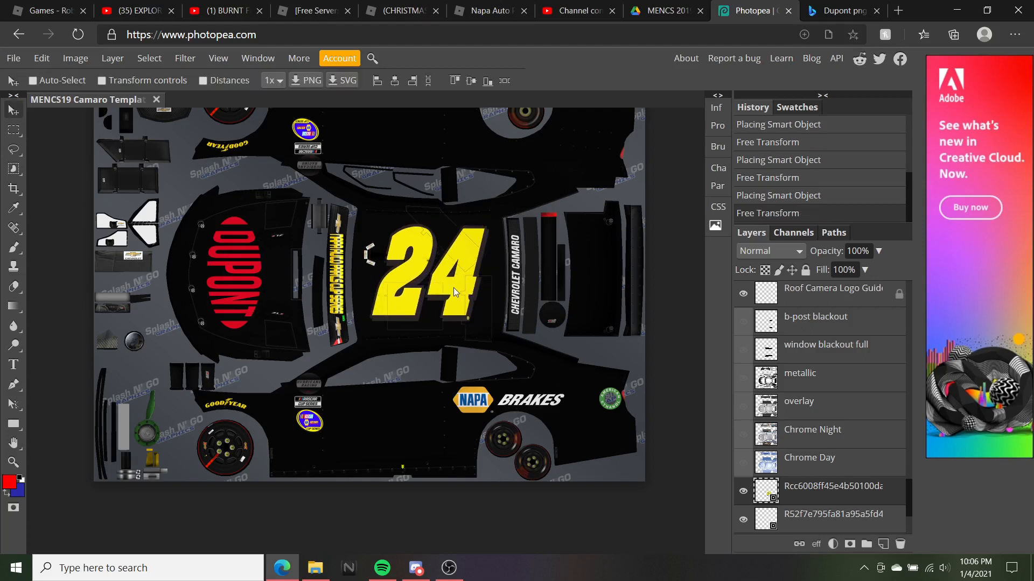
# Undo the first 24 placement through the History panel
pyautogui.scroll(2, 454, 291)
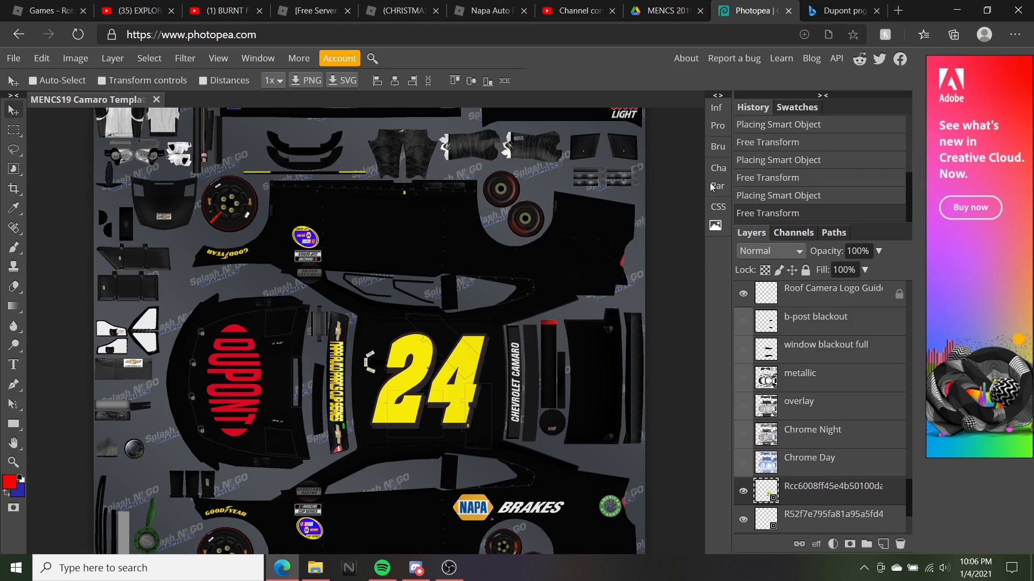
pyautogui.click(761, 196)
pyautogui.scroll(2, 459, 202)
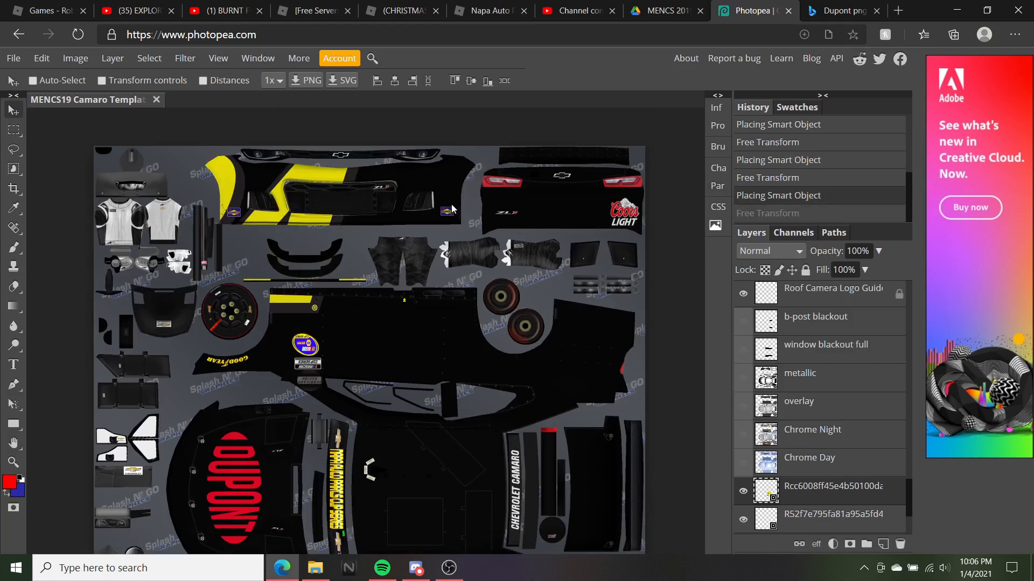
pyautogui.click(797, 179)
pyautogui.scroll(-2, 687, 221)
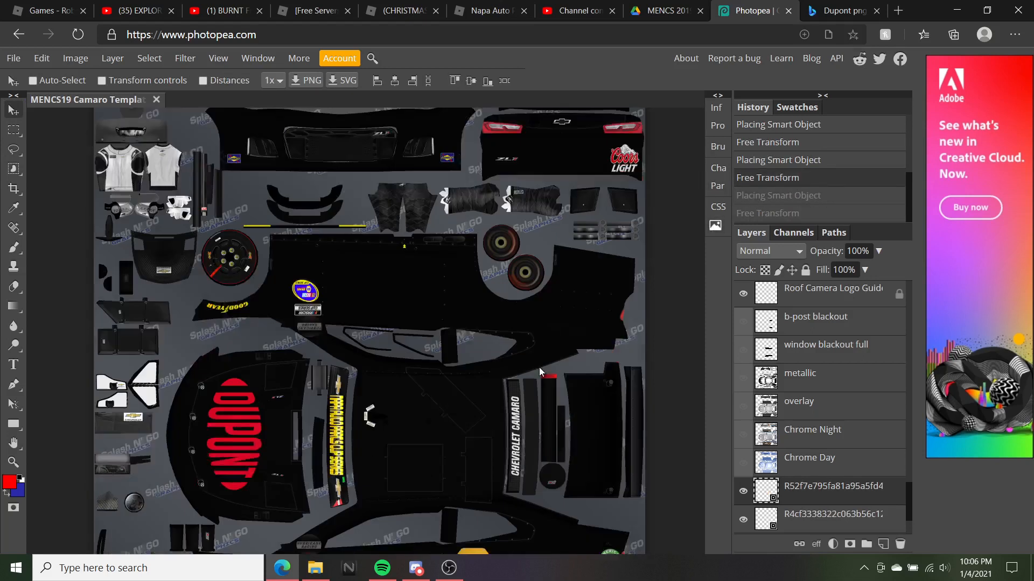
# Place the 24 logo again, centring it on the roof and shrinking it to fit
pyautogui.click(315, 568)
pyautogui.moveTo(607, 197); pyautogui.dragTo(244, 245)
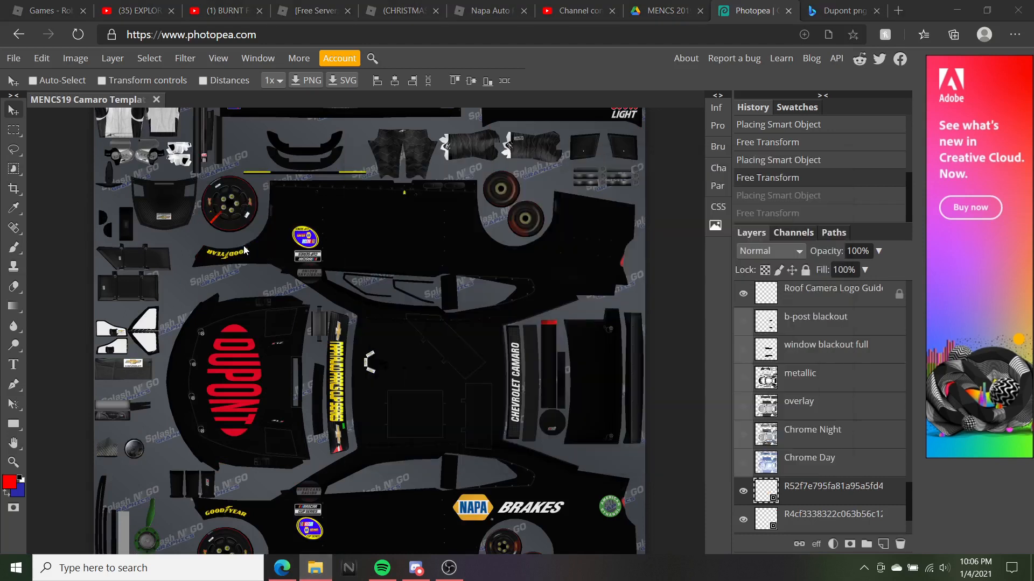
pyautogui.moveTo(327, 198); pyautogui.dragTo(528, 428)
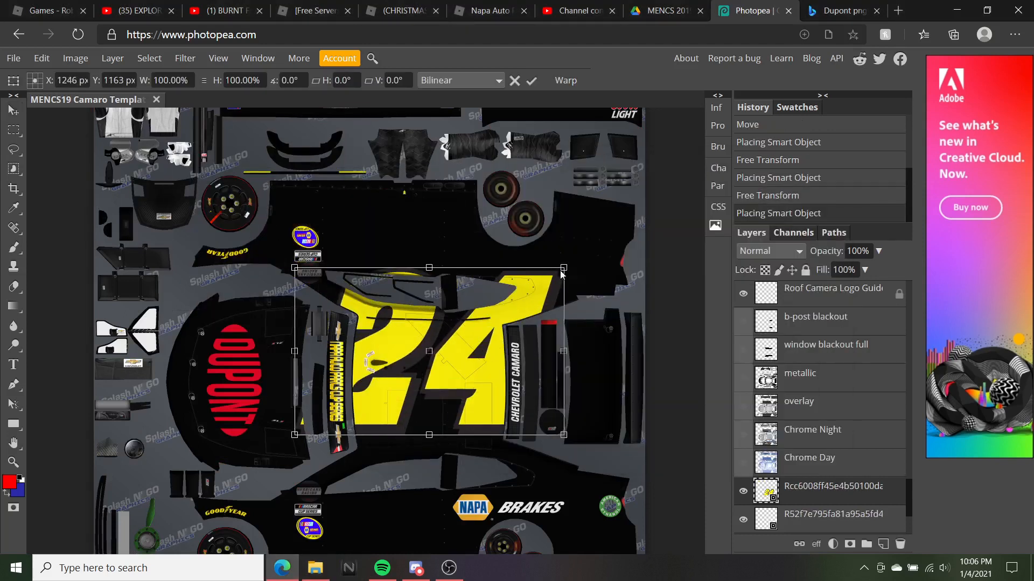
pyautogui.moveTo(563, 268); pyautogui.dragTo(476, 378)
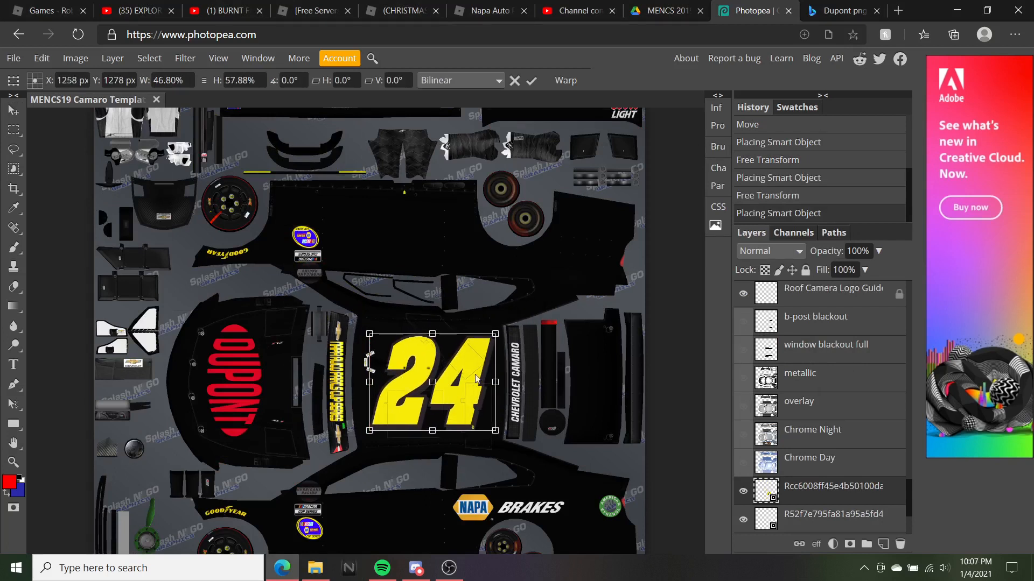
pyautogui.scroll(2, 540, 311)
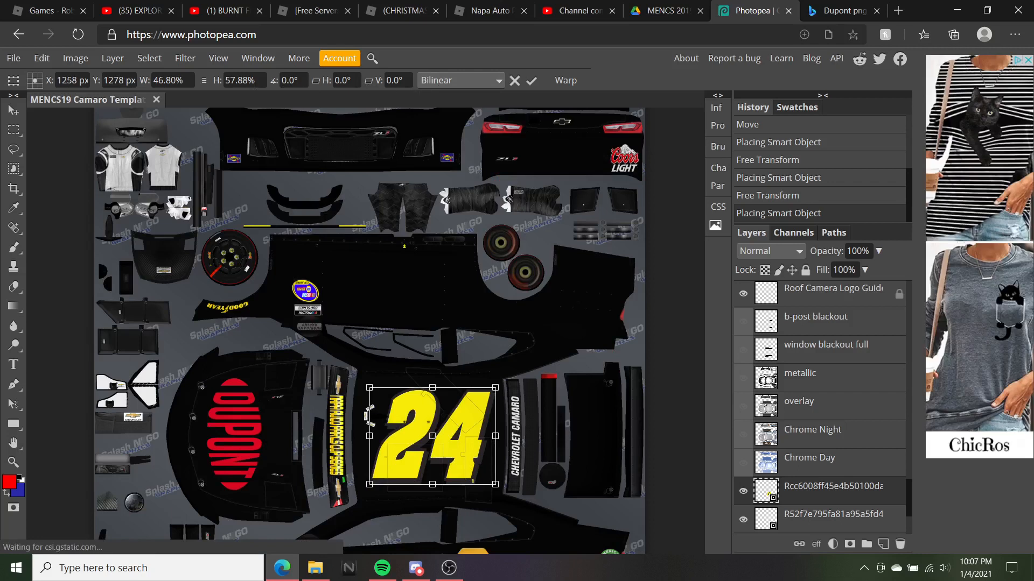
pyautogui.scroll(-4, 451, 263)
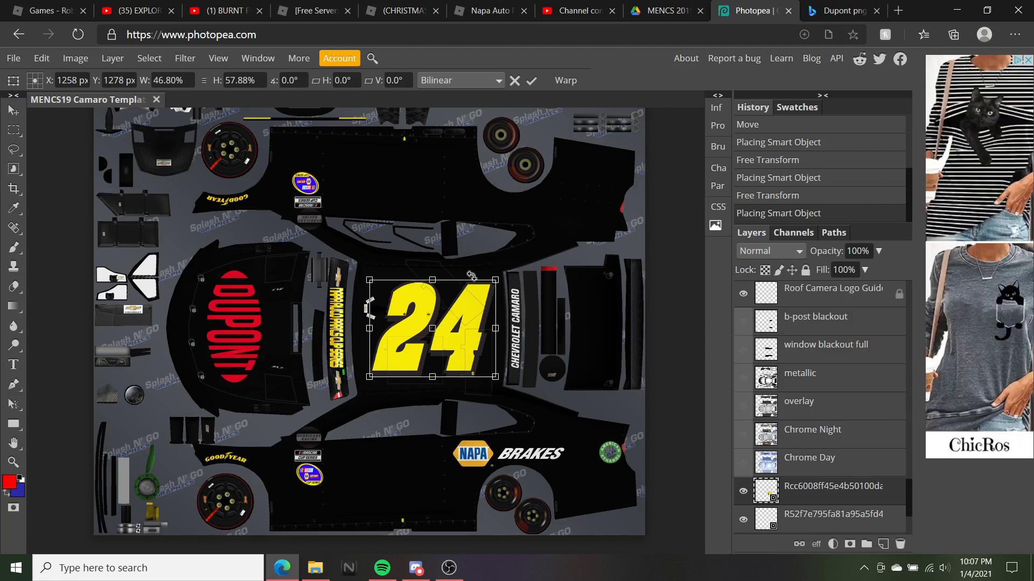
# Set the 24's rotation to 0° so it stands upright, nudge it up, and commit
pyautogui.moveTo(470, 278); pyautogui.dragTo(420, 252)
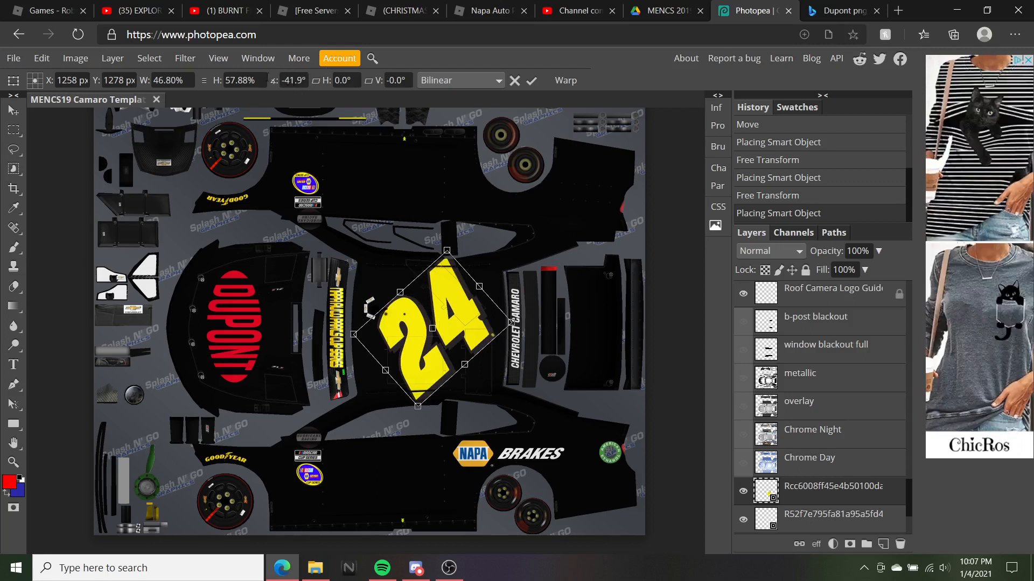
pyautogui.click(302, 80)
pyautogui.press('BackSpace')
pyautogui.press('BackSpace')
pyautogui.press('BackSpace')
pyautogui.press('BackSpace')
pyautogui.press('BackSpace')
pyautogui.write('0')
pyautogui.press('Return')
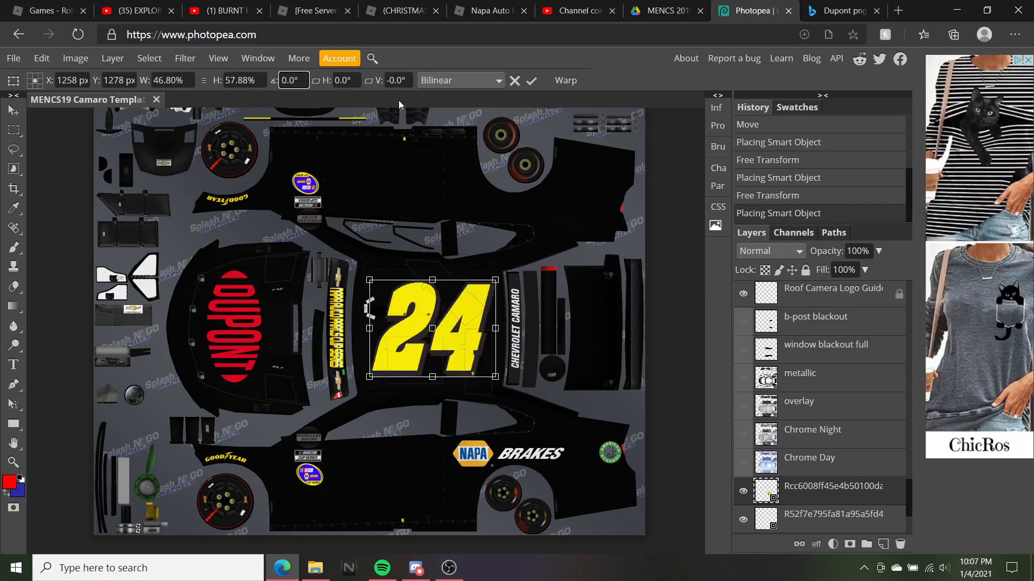
pyautogui.moveTo(473, 343); pyautogui.dragTo(472, 341)
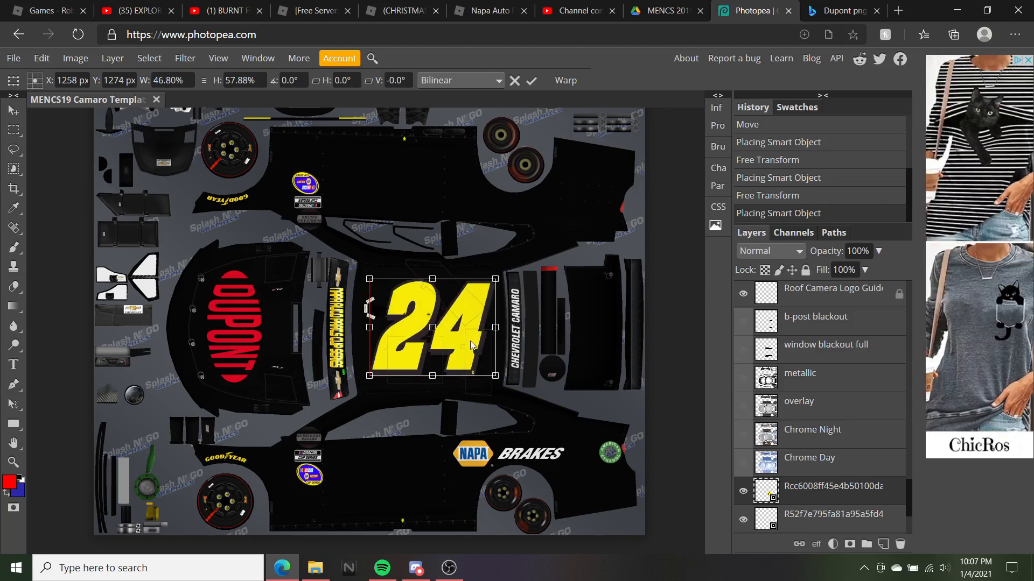
pyautogui.click(13, 110)
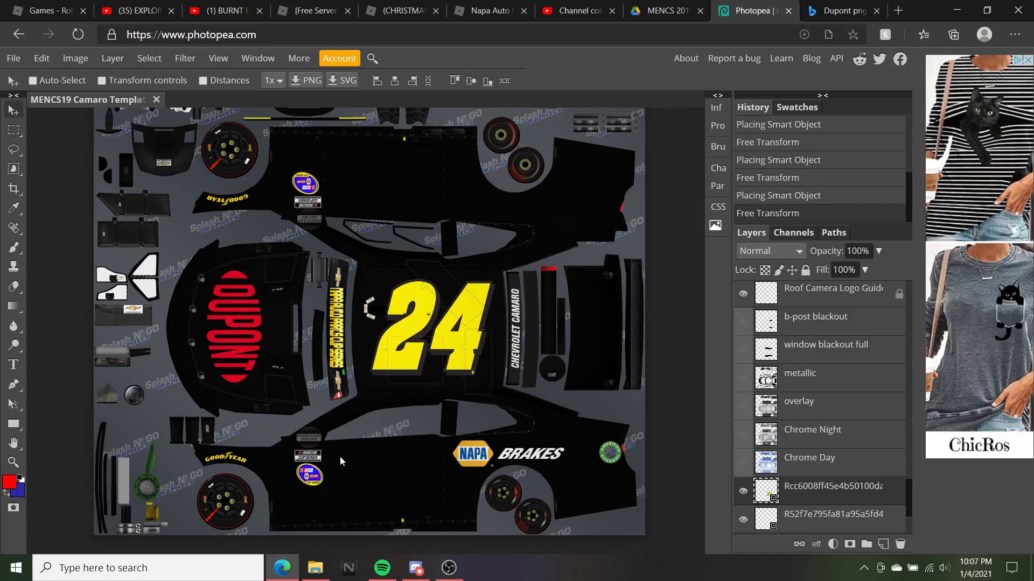
# Place a second NAPA logo from the logos folder onto the BRAKES decal
pyautogui.click(325, 576)
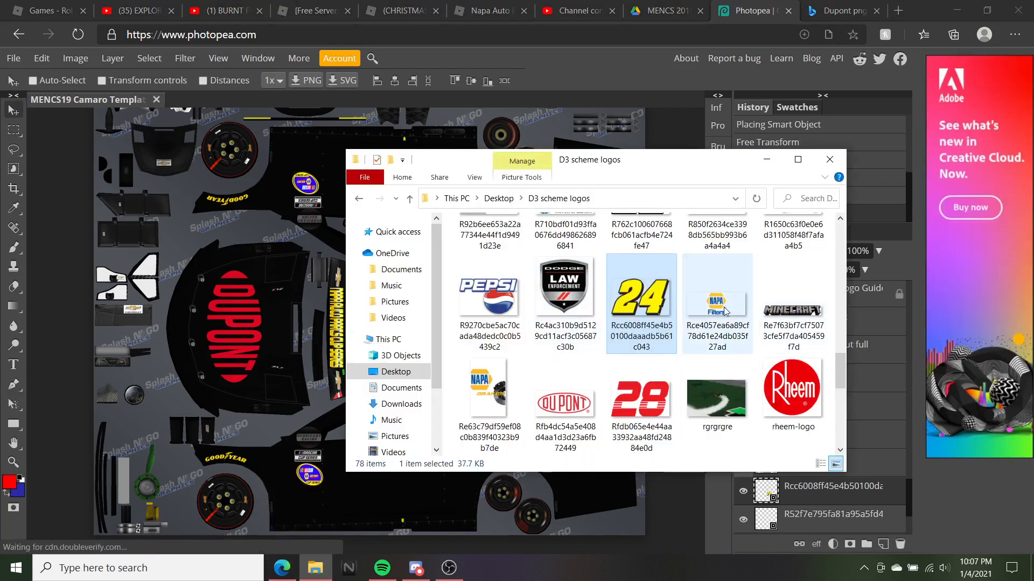
pyautogui.scroll(1, 726, 316)
pyautogui.scroll(3, 727, 315)
pyautogui.moveTo(736, 399); pyautogui.dragTo(183, 292)
pyautogui.scroll(3, 176, 178)
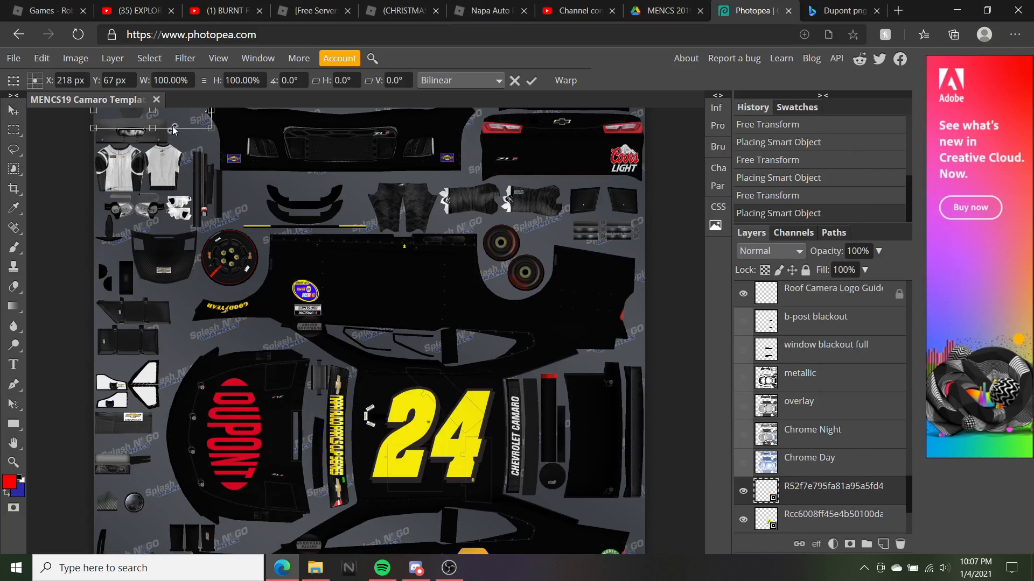
pyautogui.moveTo(401, 350); pyautogui.dragTo(403, 356)
pyautogui.scroll(-3, 403, 357)
pyautogui.moveTo(406, 179); pyautogui.dragTo(550, 405)
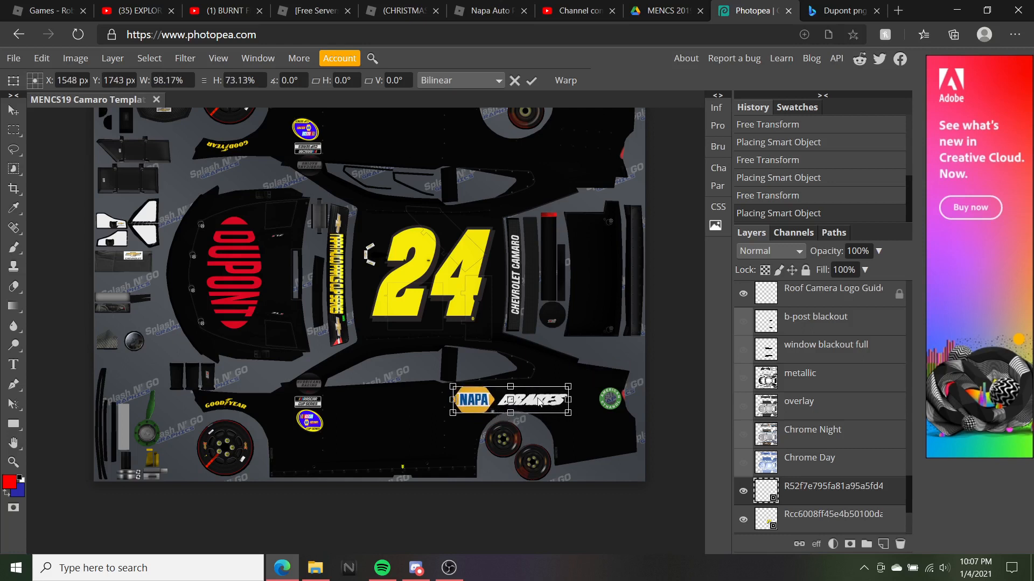
# Rotate the NAPA logo 180°, move it to the upper side panel, commit, and nudge it right
pyautogui.rightClick(539, 403)
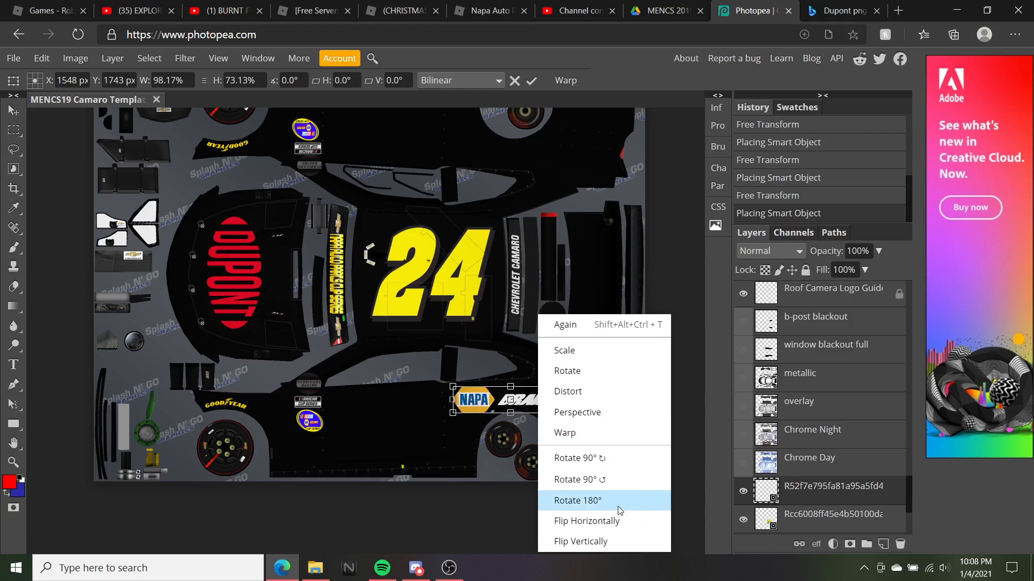
pyautogui.click(577, 501)
pyautogui.moveTo(539, 409); pyautogui.dragTo(527, 160)
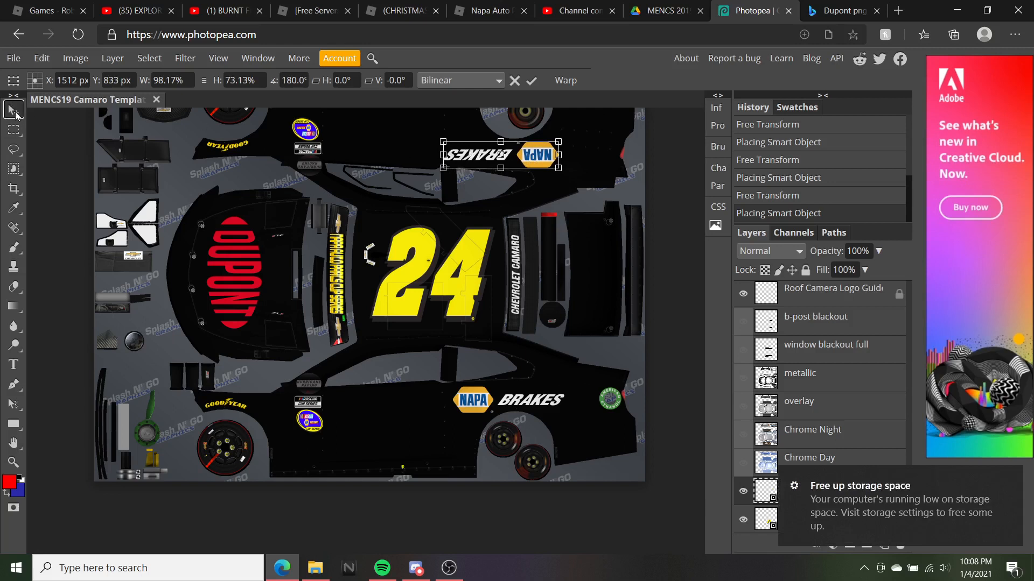
pyautogui.click(16, 114)
pyautogui.moveTo(552, 157); pyautogui.dragTo(561, 156)
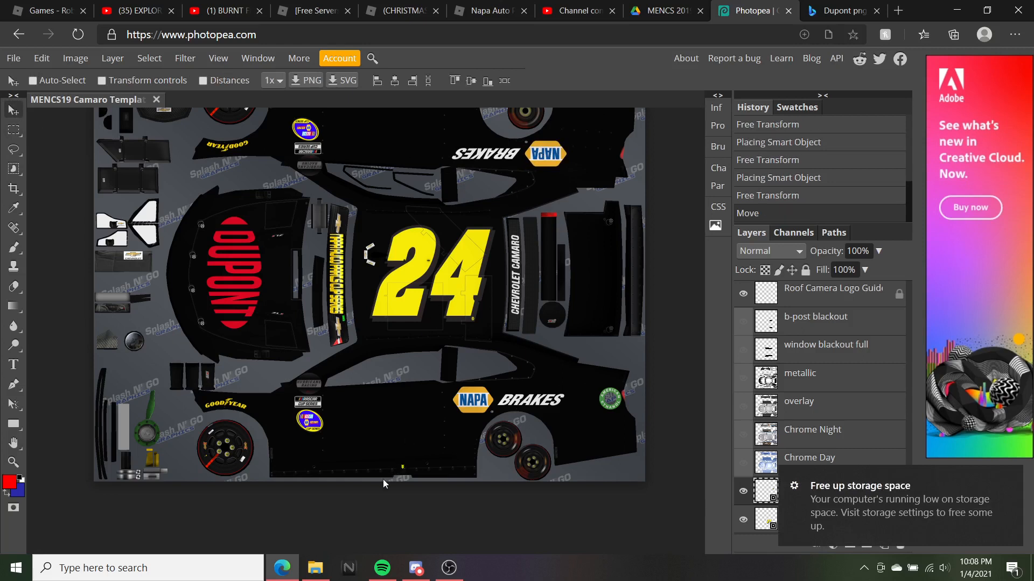
pyautogui.click(315, 568)
pyautogui.scroll(4, 721, 322)
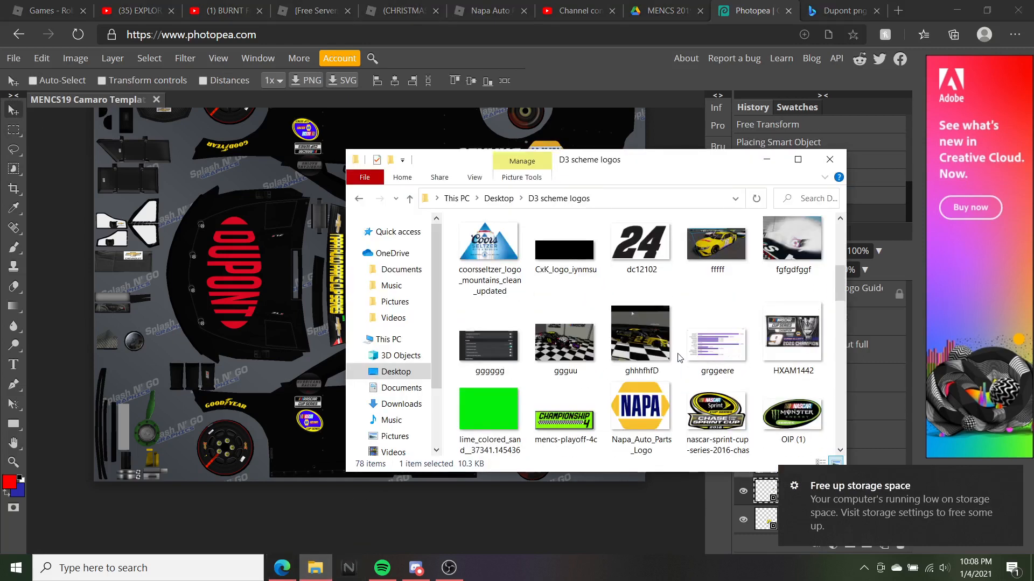
pyautogui.moveTo(654, 425); pyautogui.dragTo(305, 297)
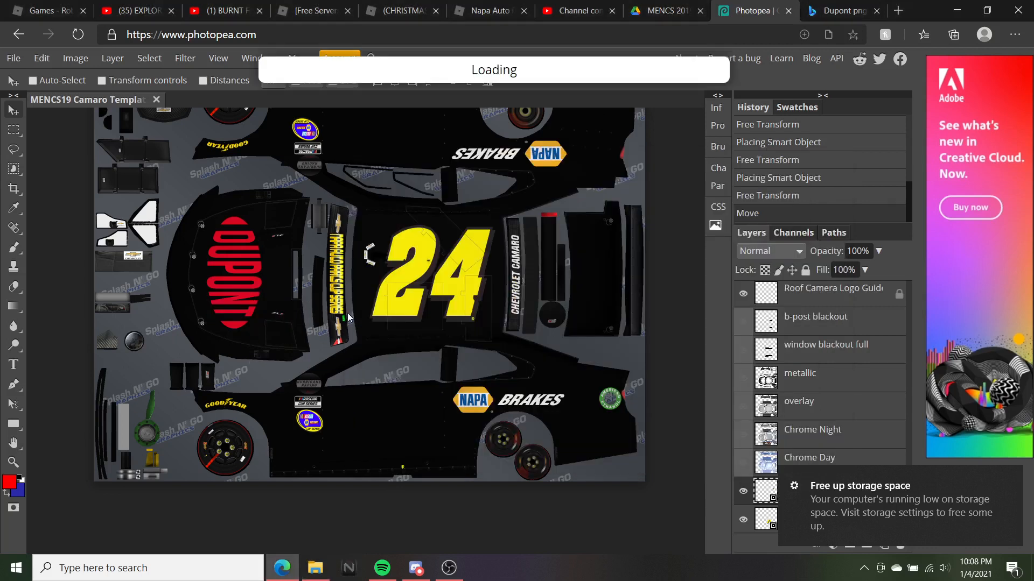
pyautogui.scroll(5, 429, 275)
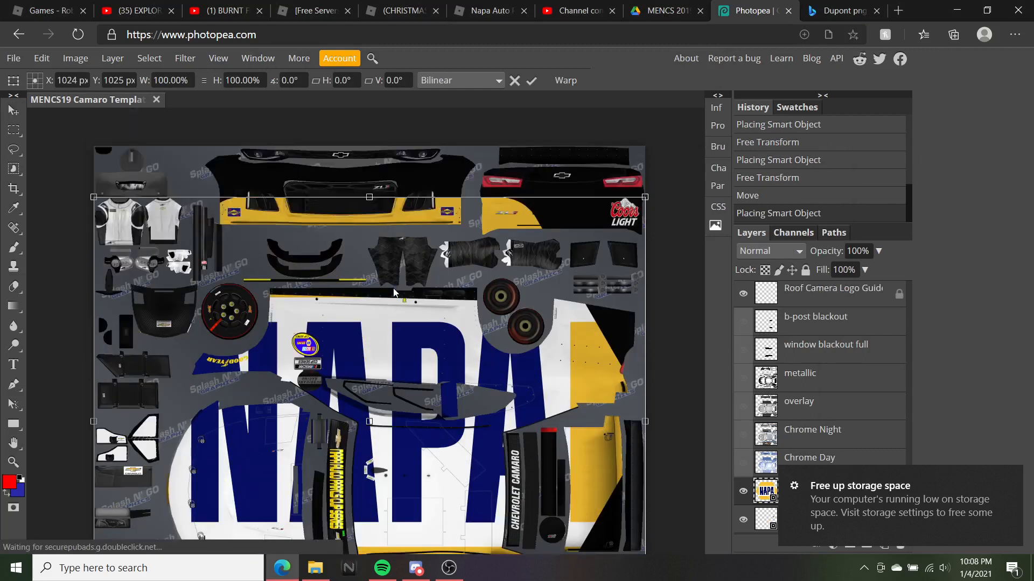
pyautogui.moveTo(645, 143); pyautogui.dragTo(346, 431)
pyautogui.scroll(-5, 407, 349)
pyautogui.moveTo(347, 269); pyautogui.dragTo(461, 447)
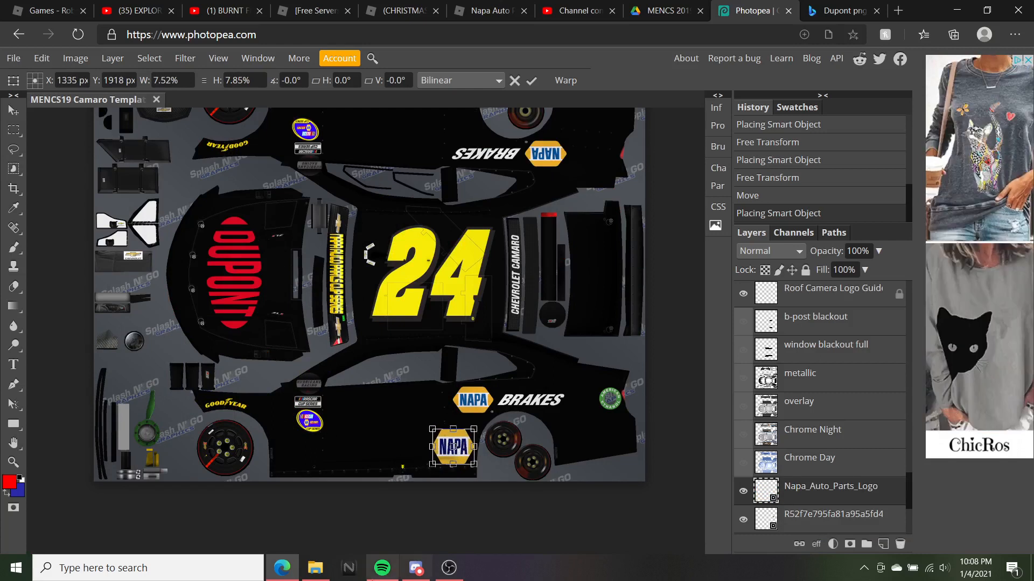
pyautogui.click(767, 178)
pyautogui.scroll(3, 522, 247)
pyautogui.scroll(-3, 523, 246)
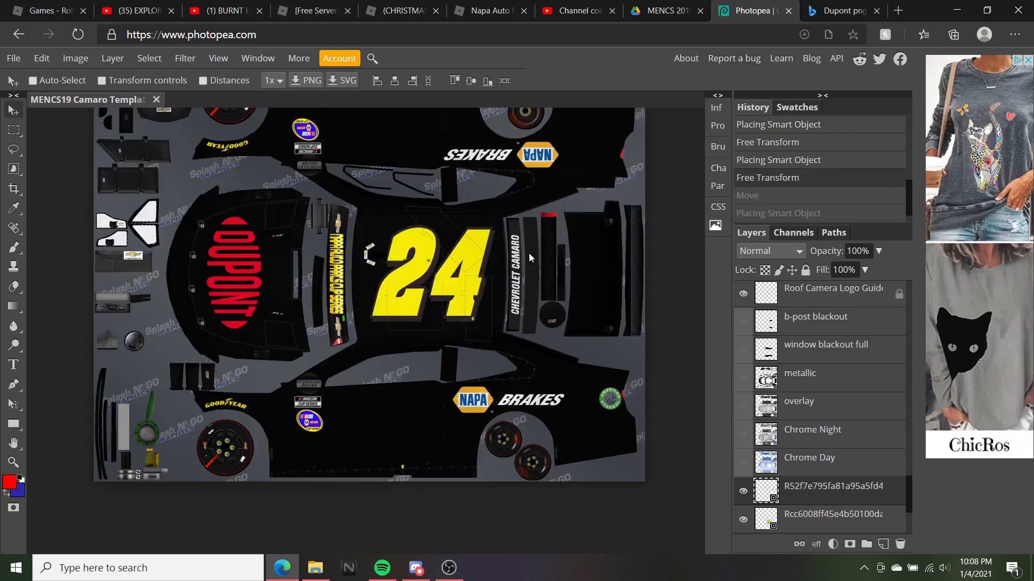
pyautogui.moveTo(534, 160); pyautogui.dragTo(540, 159)
pyautogui.moveTo(541, 159); pyautogui.dragTo(541, 157)
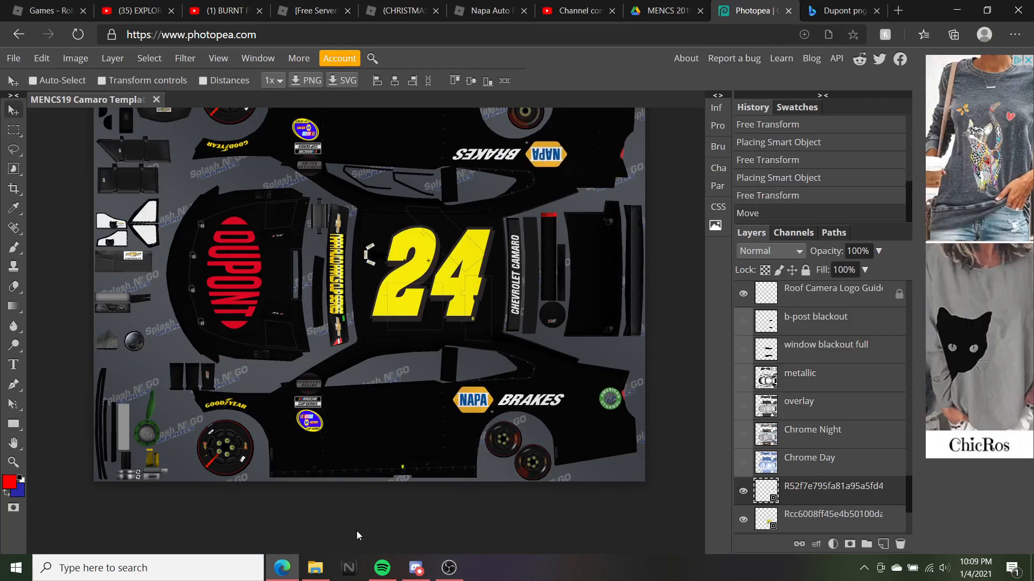
# Place a Thin-Blue-Line-Flag image in the livery and shrink it beside the lower rear wheel
pyautogui.click(315, 568)
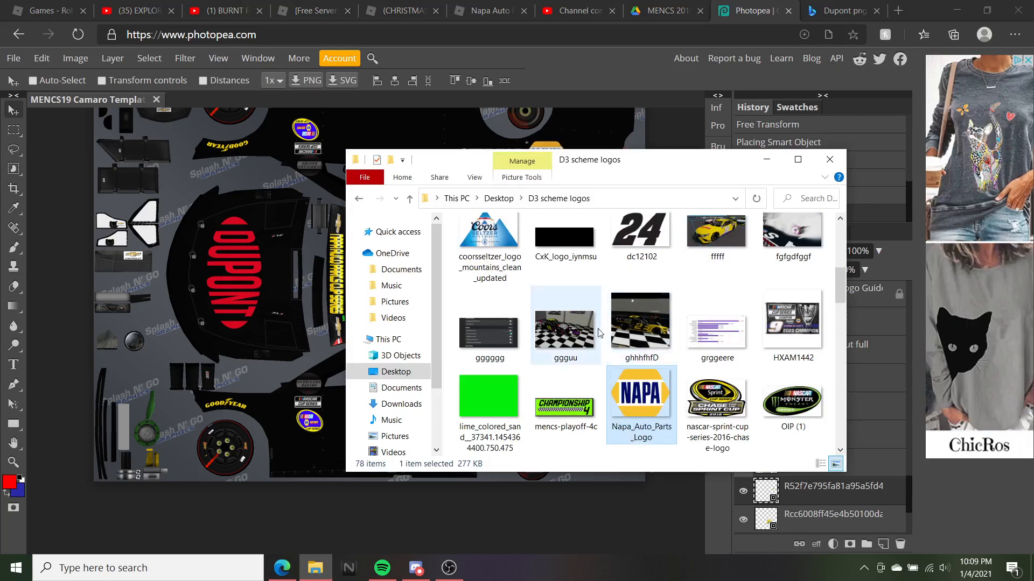
pyautogui.scroll(-6, 595, 338)
pyautogui.scroll(-5, 594, 338)
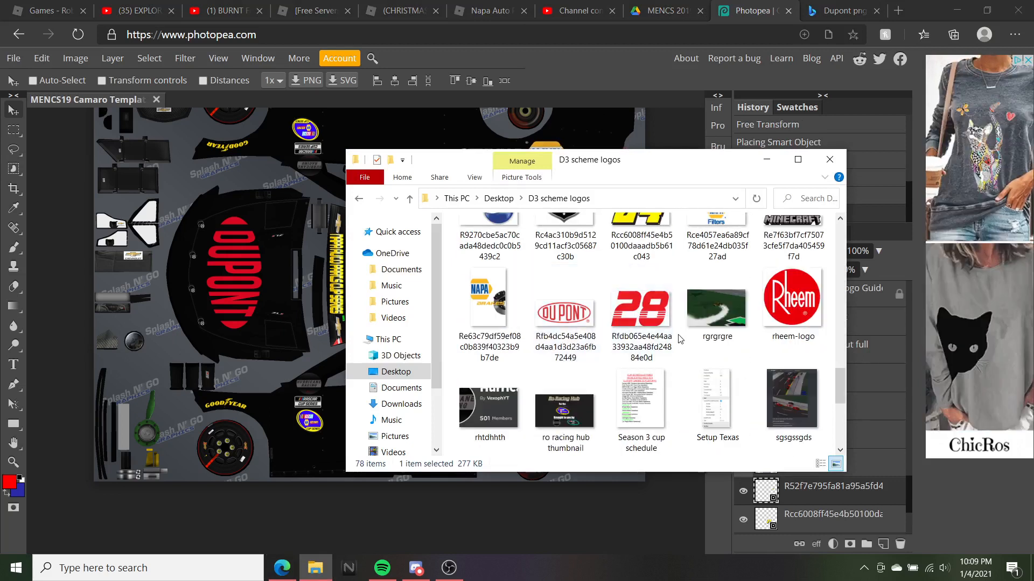
pyautogui.scroll(-5, 636, 333)
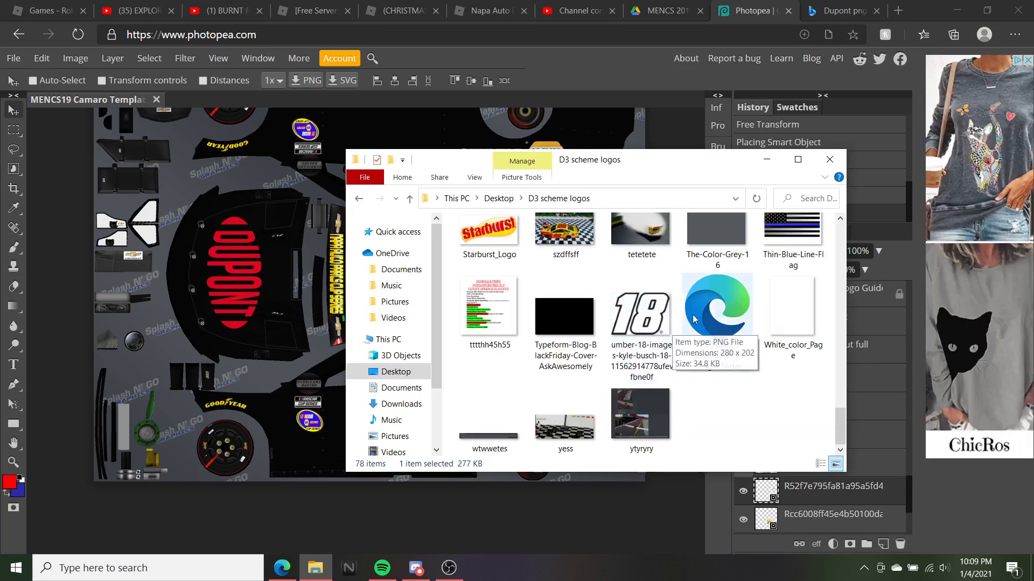
pyautogui.scroll(1, 673, 330)
pyautogui.click(202, 244)
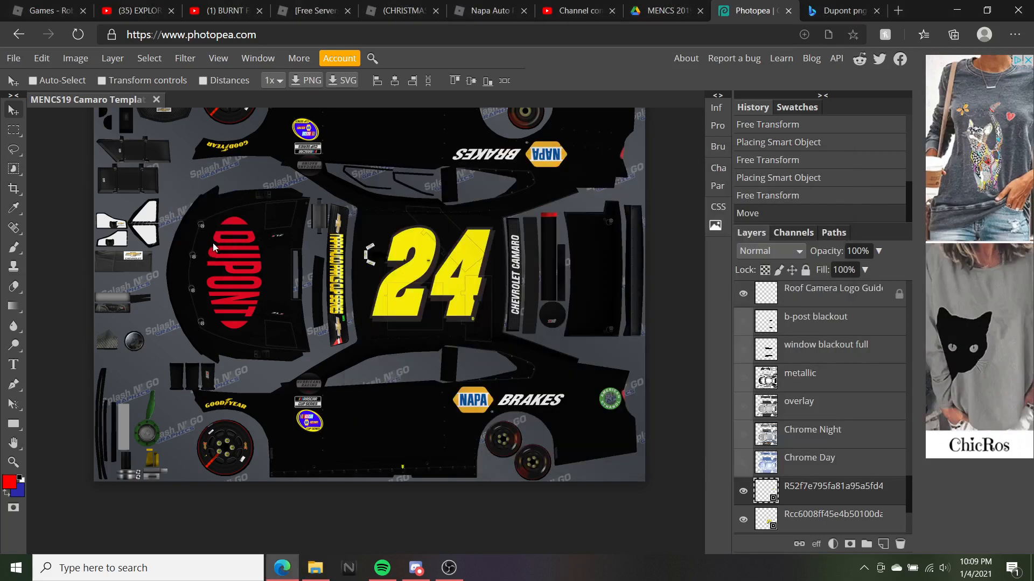
pyautogui.moveTo(365, 296); pyautogui.dragTo(428, 318)
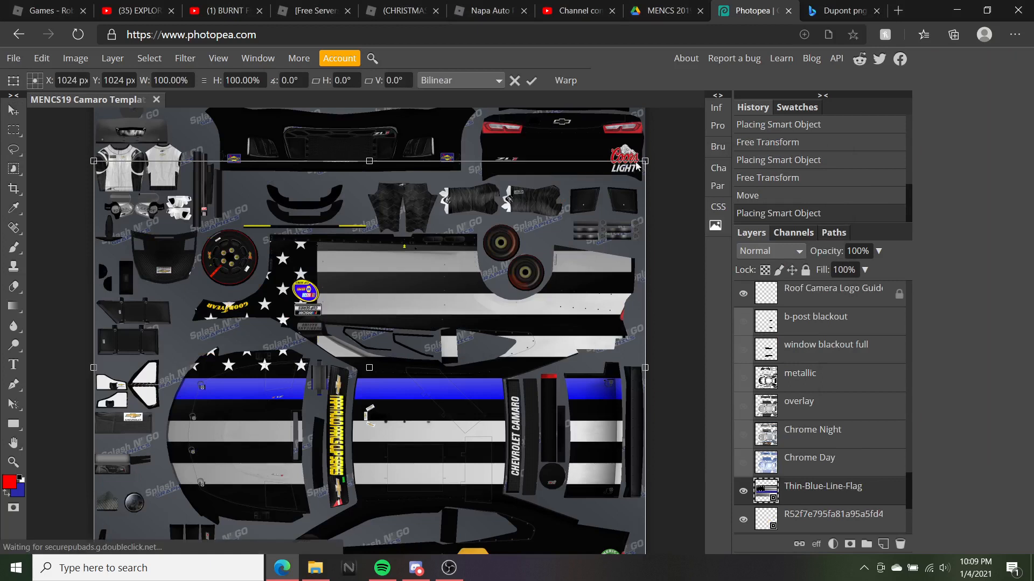
pyautogui.moveTo(645, 161); pyautogui.dragTo(257, 438)
pyautogui.scroll(-3, 259, 435)
pyautogui.moveTo(257, 276); pyautogui.dragTo(134, 404)
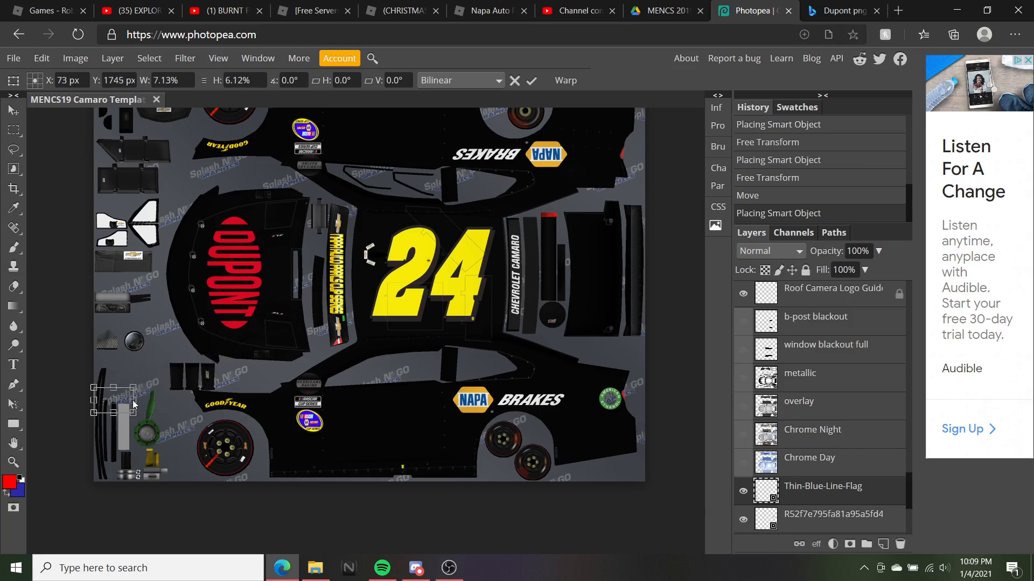
pyautogui.moveTo(430, 444); pyautogui.dragTo(467, 450)
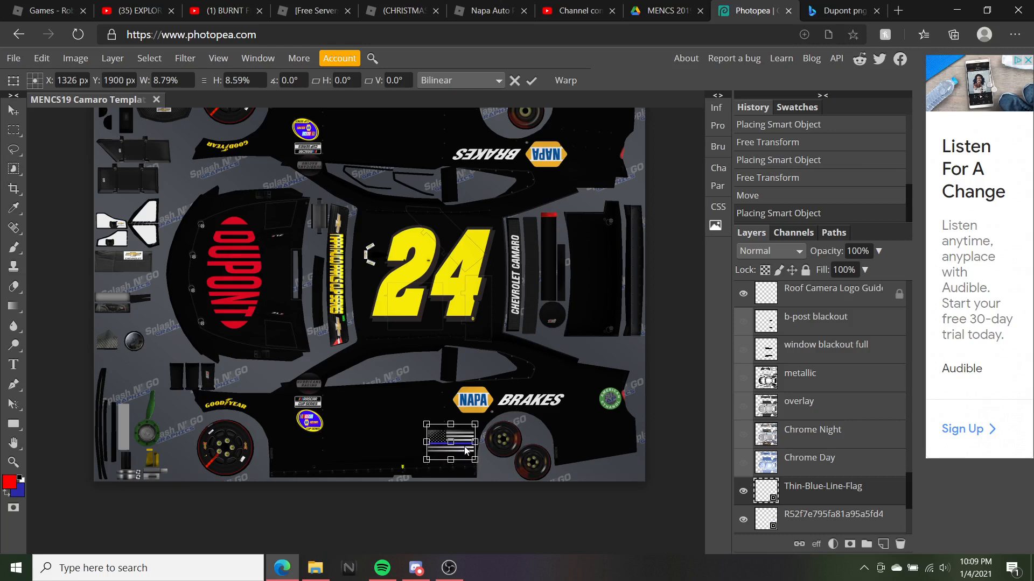
# Add a second scaled-down flag, rotate it 180°, and commit it on the upper side panel
pyautogui.click(315, 568)
pyautogui.moveTo(813, 264); pyautogui.dragTo(231, 260)
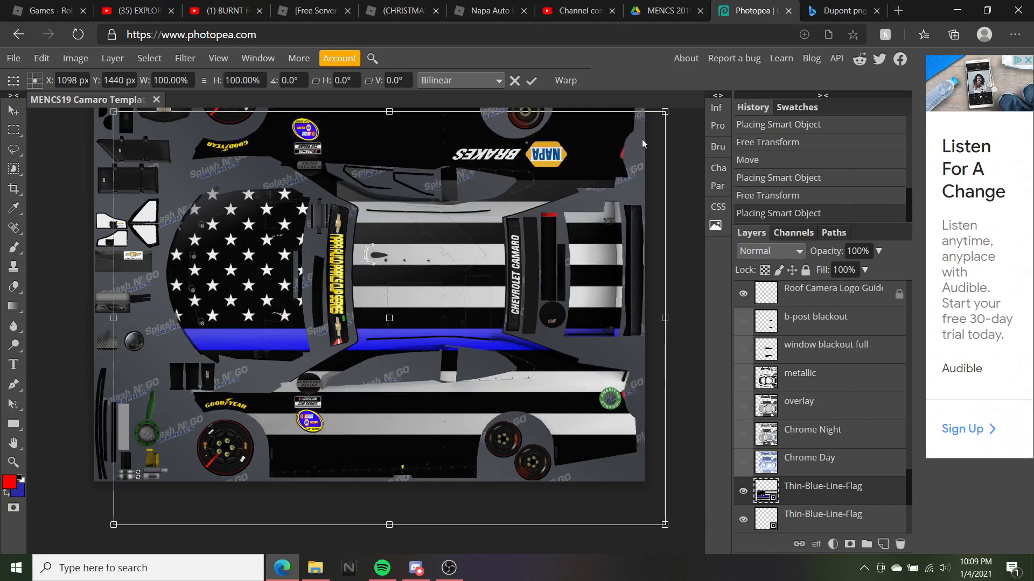
pyautogui.moveTo(666, 110); pyautogui.dragTo(427, 460)
pyautogui.rightClick(456, 451)
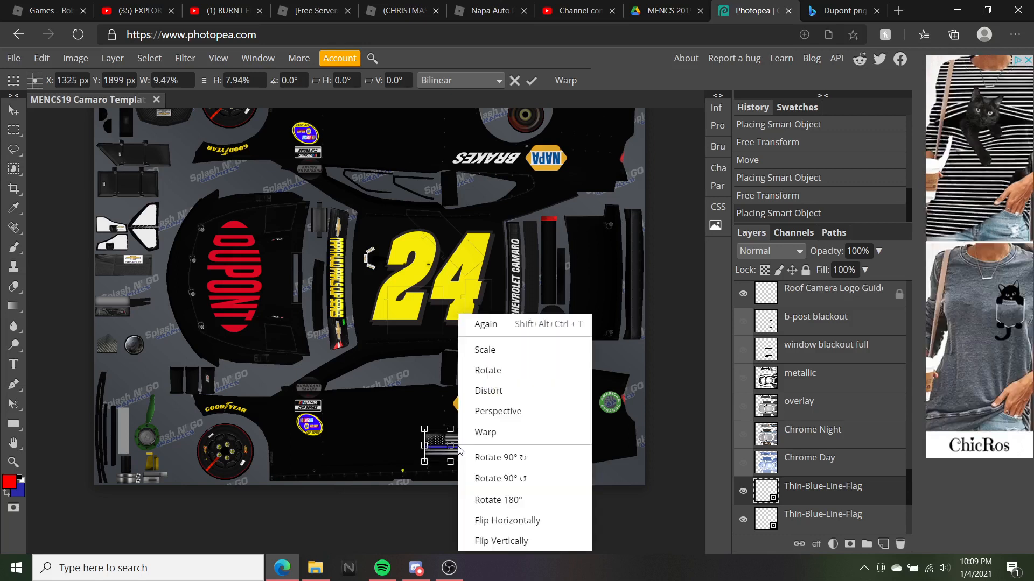
pyautogui.click(504, 499)
pyautogui.moveTo(463, 445); pyautogui.dragTo(447, 129)
pyautogui.scroll(1, 446, 156)
pyautogui.moveTo(458, 188); pyautogui.dragTo(467, 175)
pyautogui.scroll(-2, 466, 175)
pyautogui.scroll(2, 466, 175)
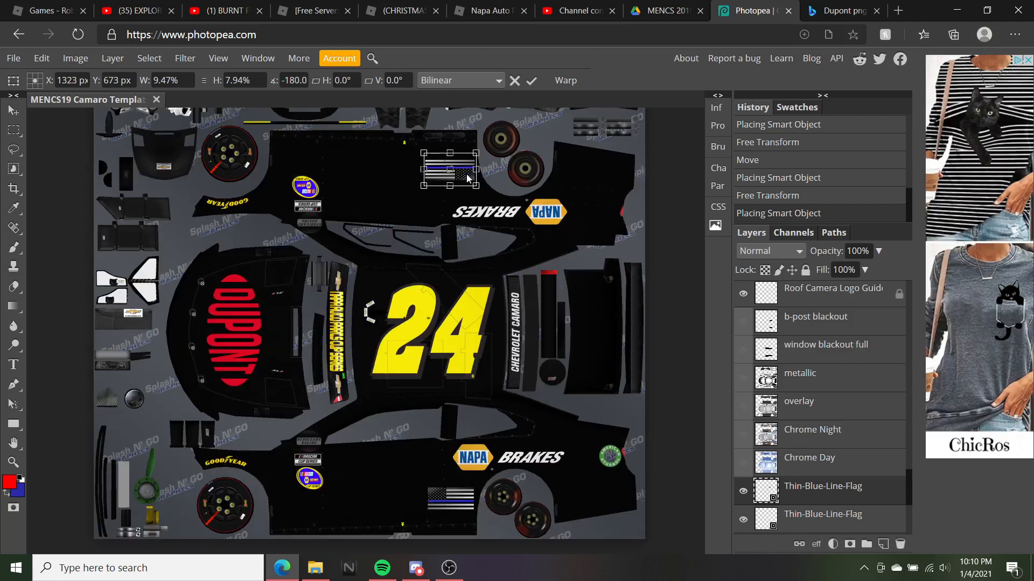
pyautogui.click(11, 111)
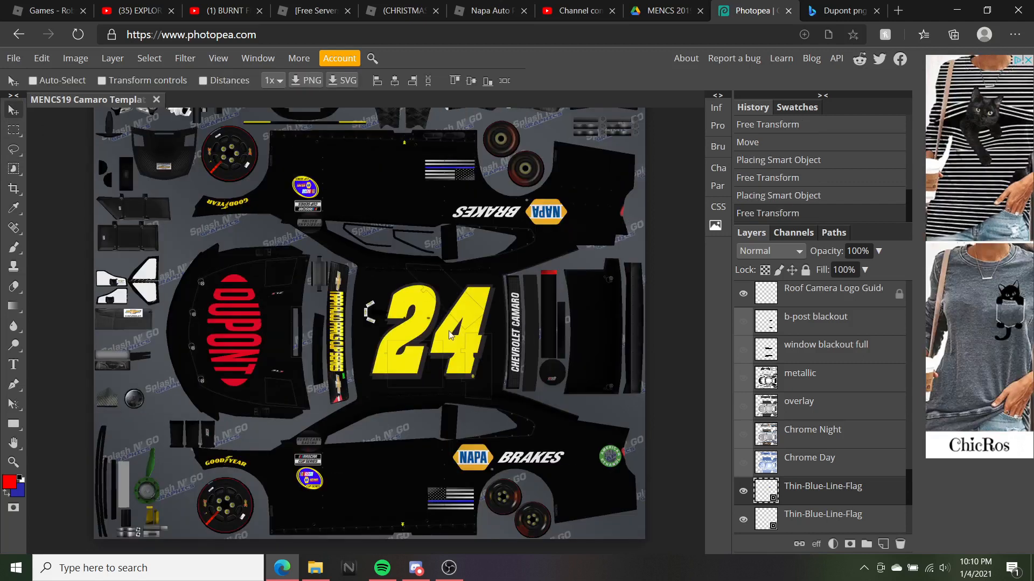
pyautogui.scroll(-2, 380, 538)
pyautogui.click(318, 570)
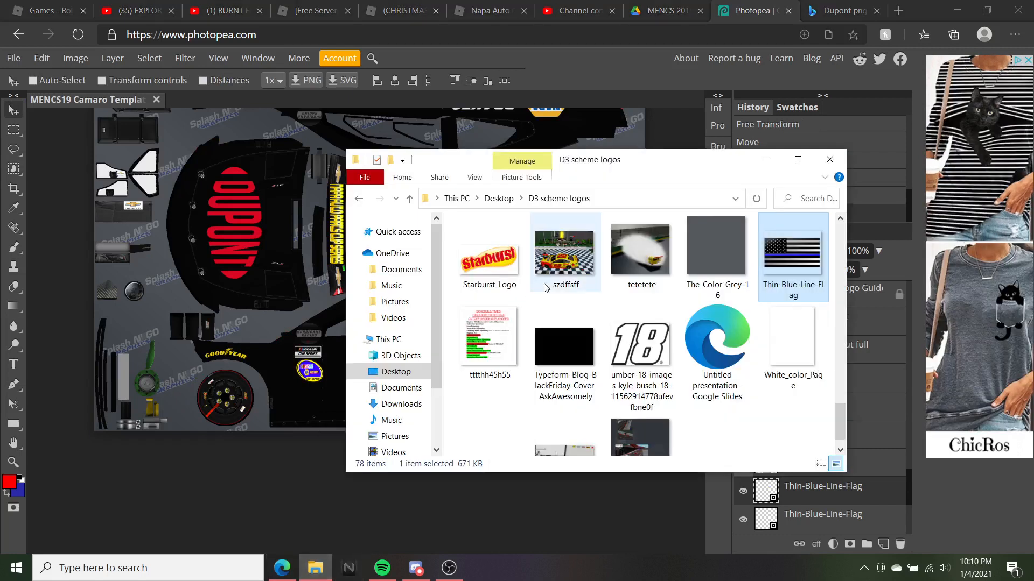
pyautogui.scroll(-1, 584, 304)
pyautogui.scroll(-3, 584, 305)
pyautogui.moveTo(641, 196); pyautogui.dragTo(196, 300)
pyautogui.scroll(4, 275, 254)
pyautogui.moveTo(275, 254); pyautogui.dragTo(448, 539)
pyautogui.scroll(-5, 448, 539)
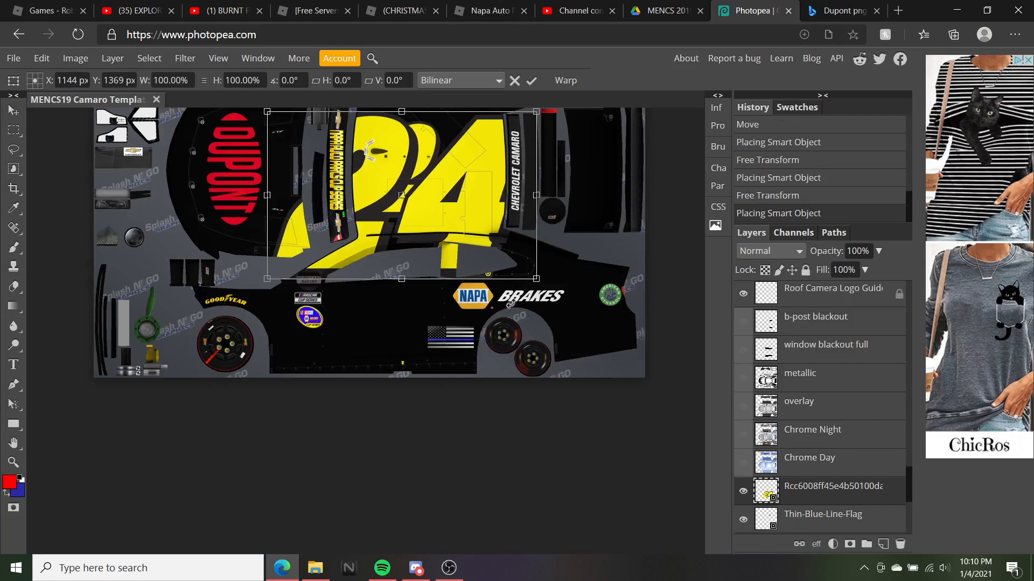
pyautogui.scroll(2, 485, 377)
pyautogui.moveTo(538, 217); pyautogui.dragTo(538, 216)
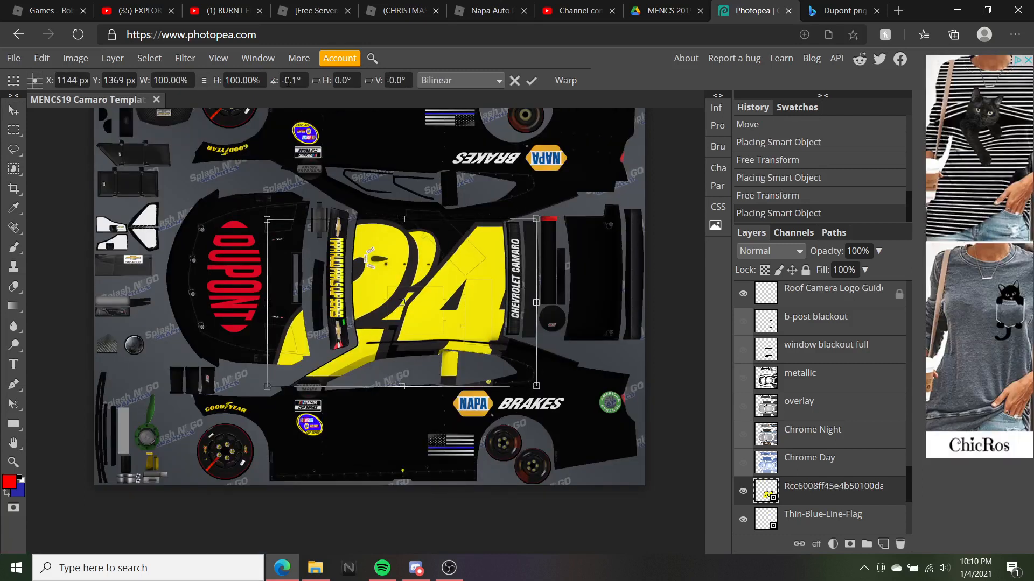
pyautogui.click(291, 80)
pyautogui.press('BackSpace')
pyautogui.write('0')
pyautogui.press('Return')
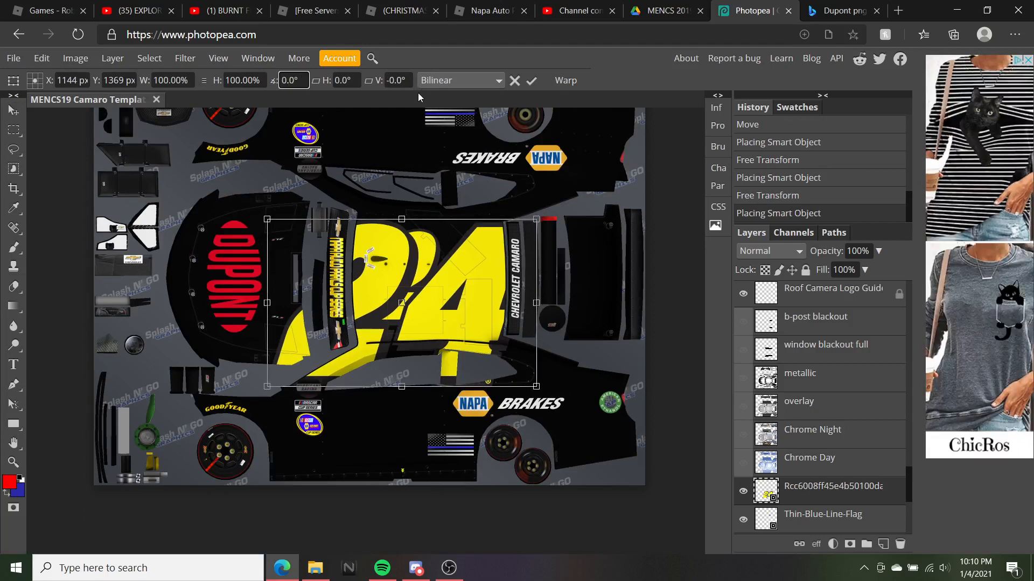
pyautogui.moveTo(538, 220); pyautogui.dragTo(409, 291)
pyautogui.moveTo(384, 329); pyautogui.dragTo(390, 419)
pyautogui.moveTo(372, 453); pyautogui.dragTo(406, 432)
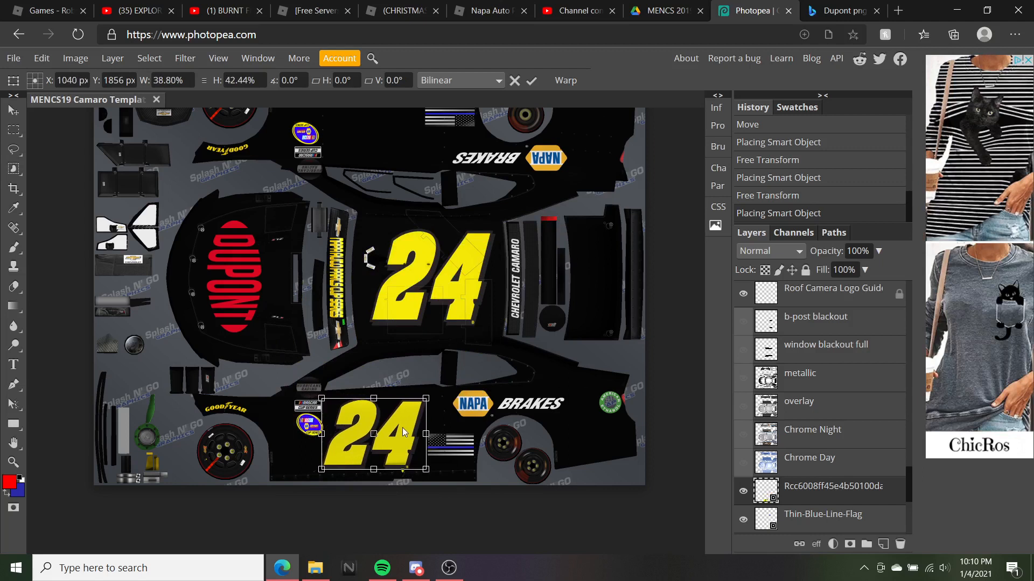
pyautogui.rightClick(393, 427)
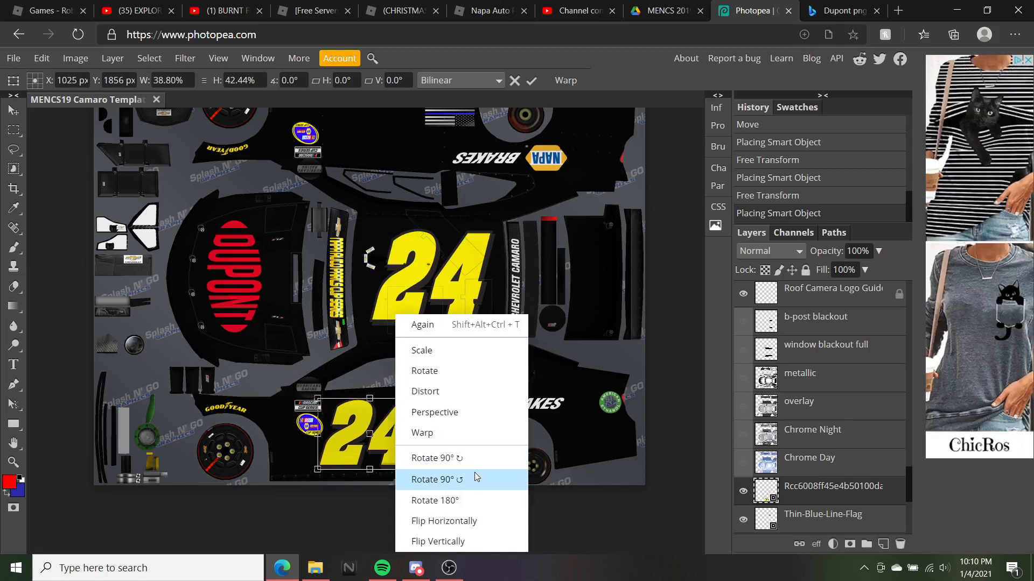
pyautogui.click(315, 568)
pyautogui.moveTo(629, 318); pyautogui.dragTo(183, 267)
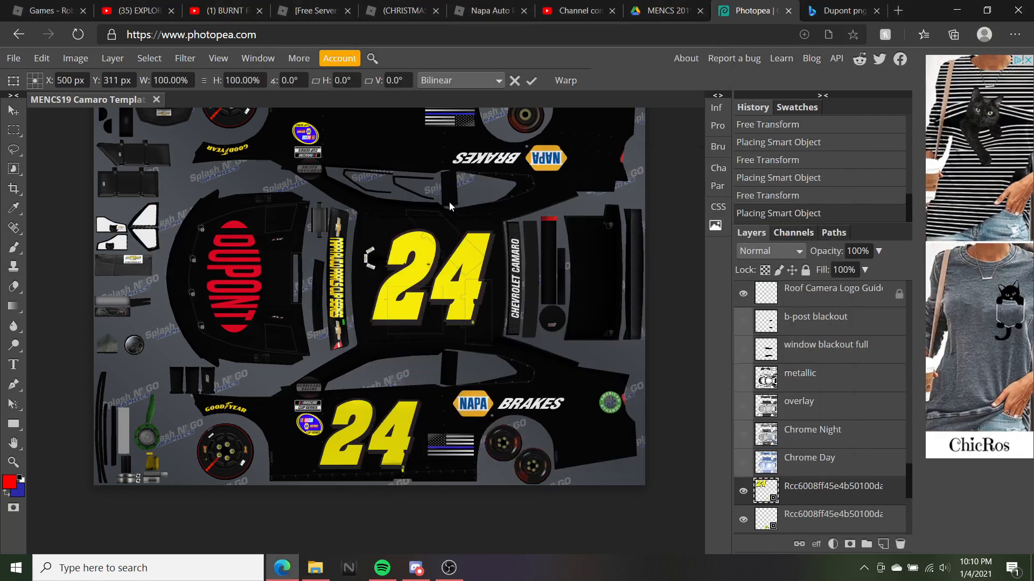
pyautogui.scroll(3, 449, 203)
pyautogui.moveTo(296, 198); pyautogui.dragTo(431, 432)
pyautogui.scroll(-4, 420, 350)
pyautogui.moveTo(481, 142); pyautogui.dragTo(404, 369)
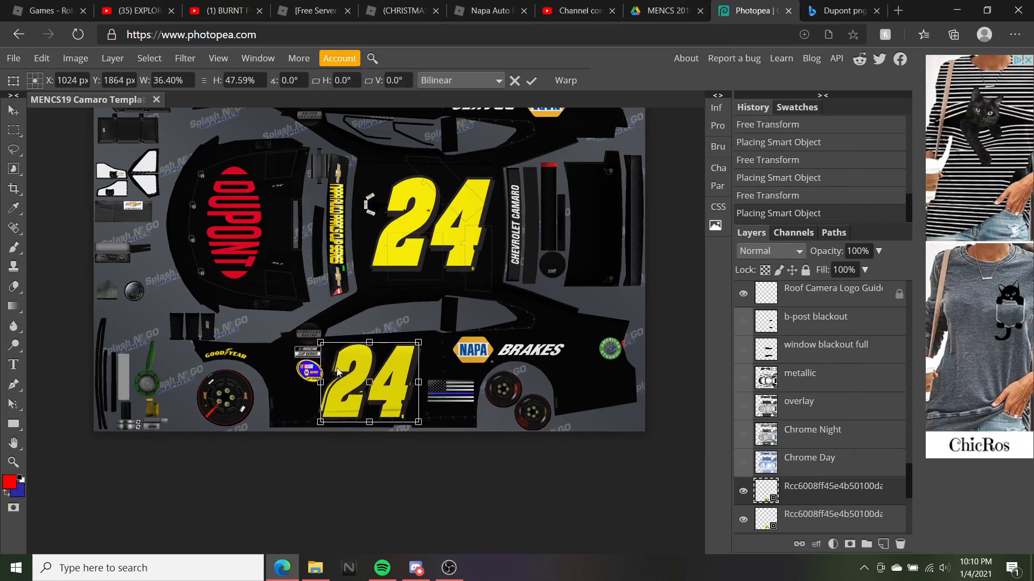
pyautogui.moveTo(321, 381); pyautogui.dragTo(316, 381)
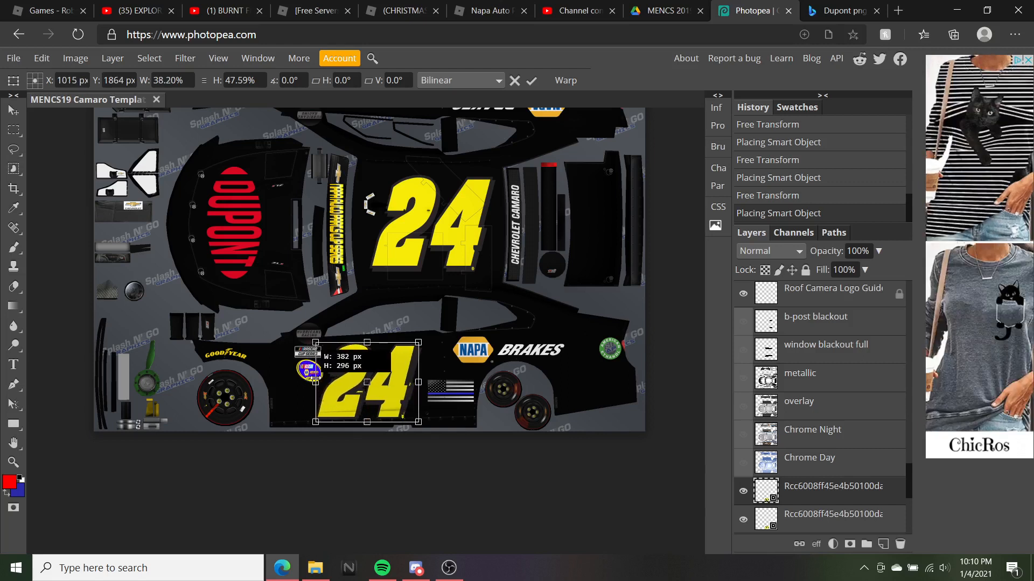
pyautogui.rightClick(393, 399)
pyautogui.click(461, 497)
pyautogui.moveTo(370, 375); pyautogui.dragTo(386, 248)
pyautogui.scroll(3, 366, 312)
pyautogui.scroll(-1, 386, 248)
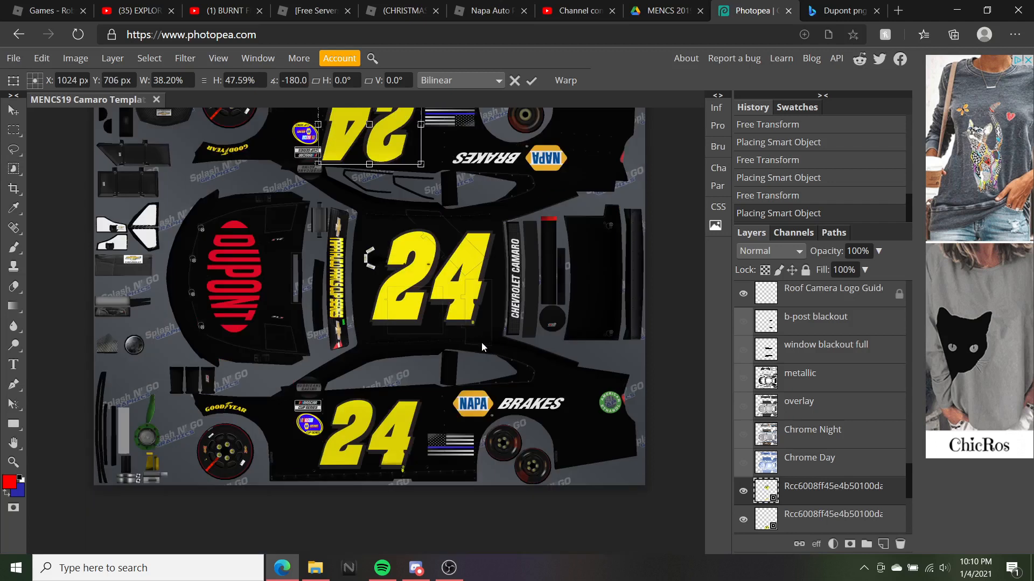
pyautogui.moveTo(419, 217); pyautogui.dragTo(379, 188)
pyautogui.scroll(-1, 379, 188)
pyautogui.scroll(1, 379, 188)
pyautogui.moveTo(426, 141); pyautogui.dragTo(423, 141)
pyautogui.moveTo(411, 187); pyautogui.dragTo(415, 190)
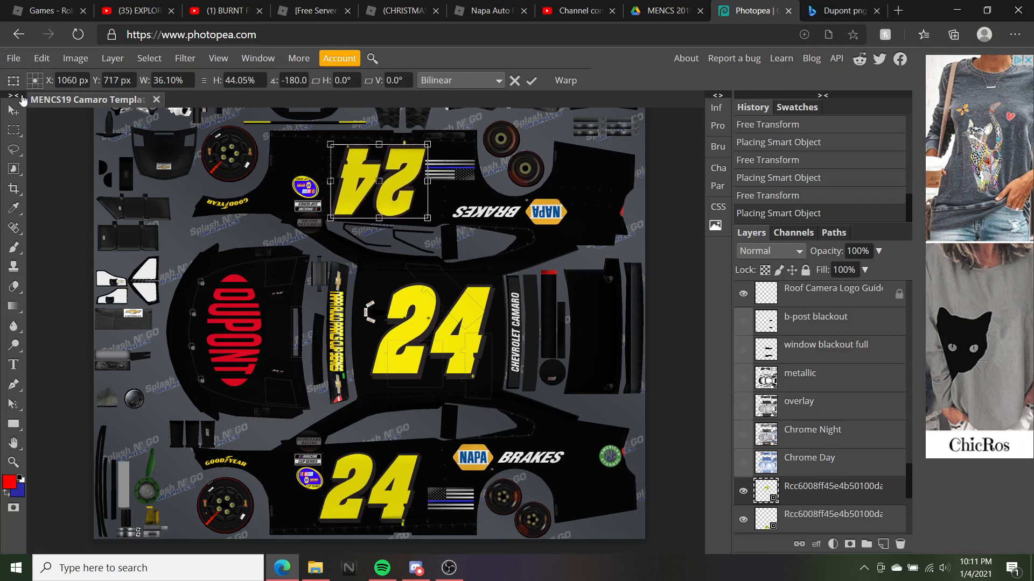
pyautogui.click(16, 108)
pyautogui.moveTo(400, 179); pyautogui.dragTo(398, 179)
pyautogui.scroll(-2, 428, 234)
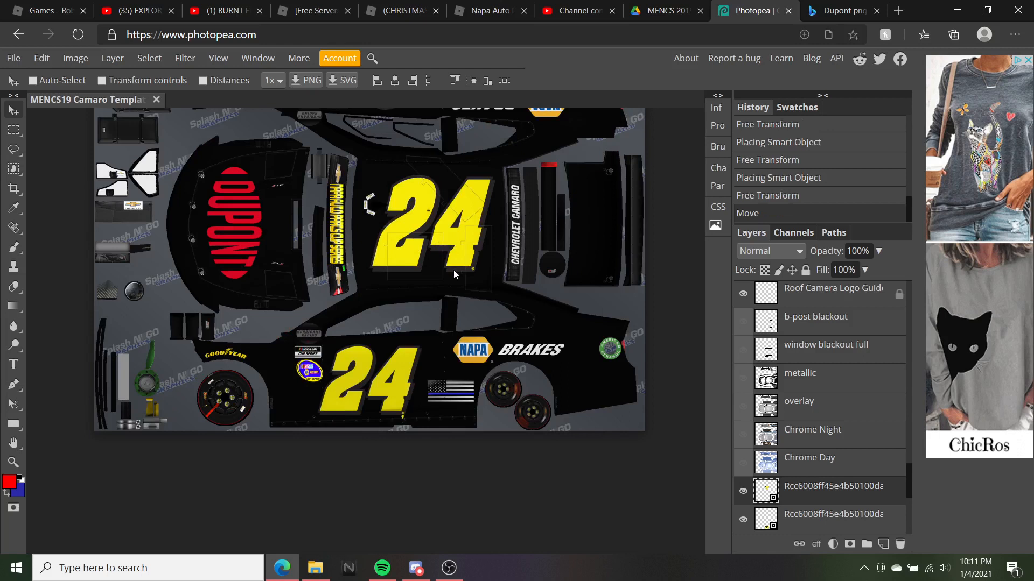
pyautogui.scroll(3, 370, 381)
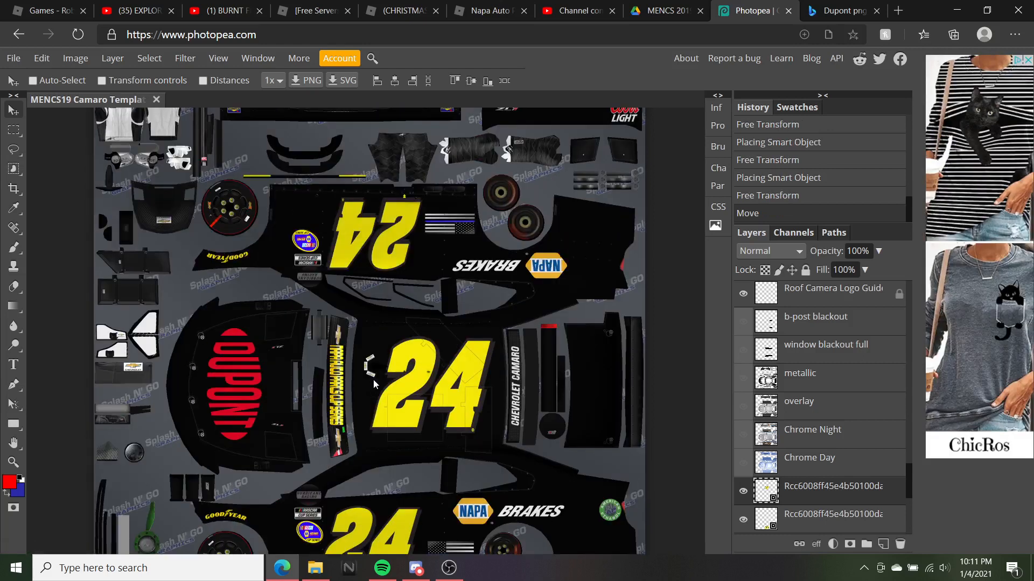
pyautogui.scroll(-2, 340, 244)
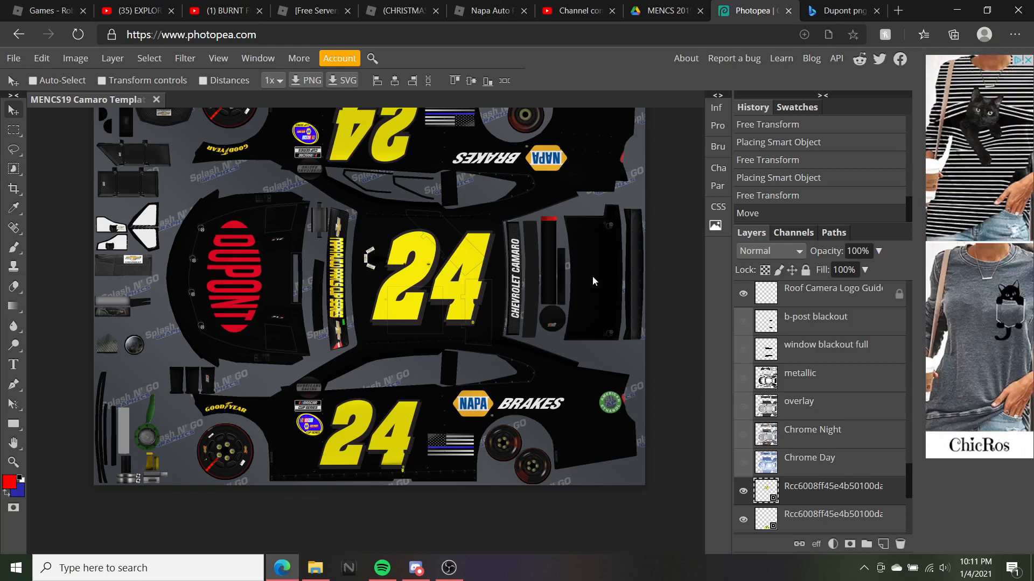
# Rasterize the smart-object livery layer by trying to paint on it with the Brush
pyautogui.click(13, 252)
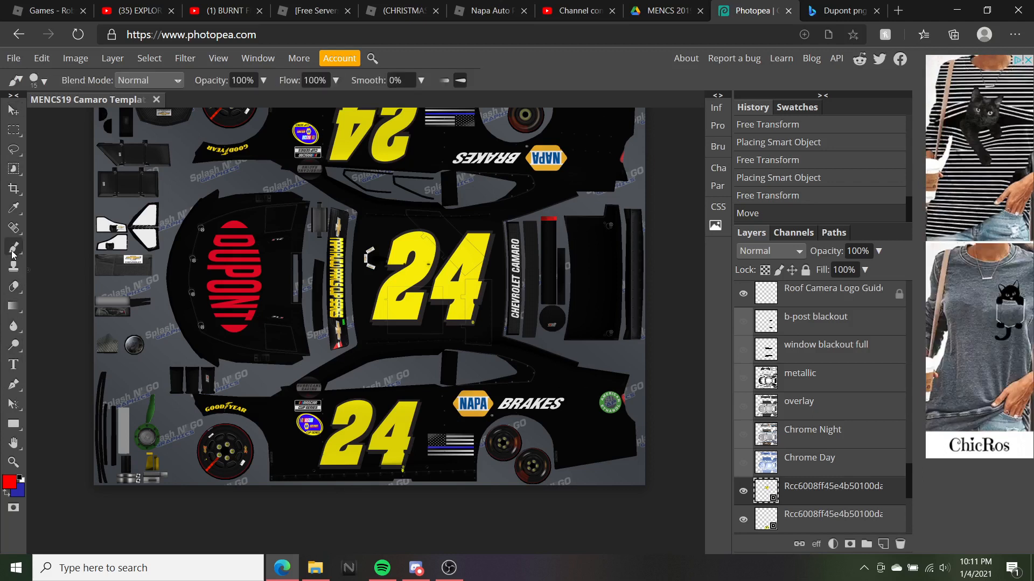
pyautogui.click(341, 251)
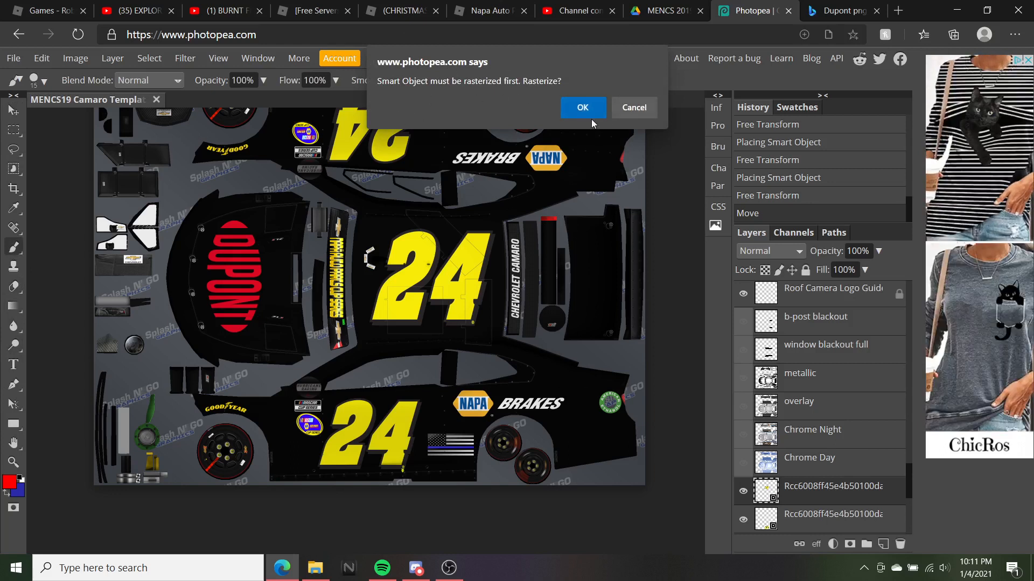
pyautogui.click(582, 109)
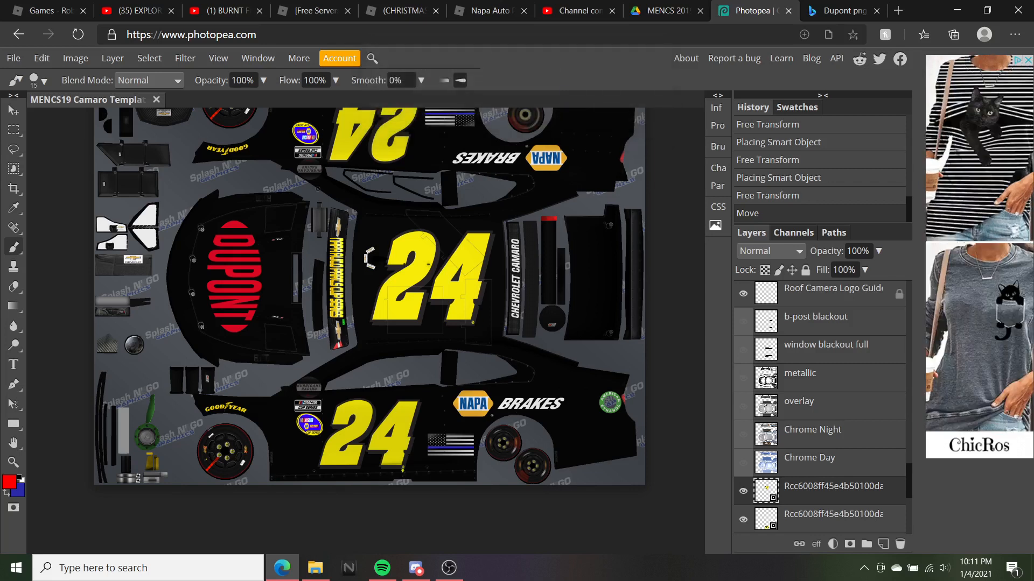
# Switch to the Paint Bucket and confirm red as the foreground colour
pyautogui.click(18, 312)
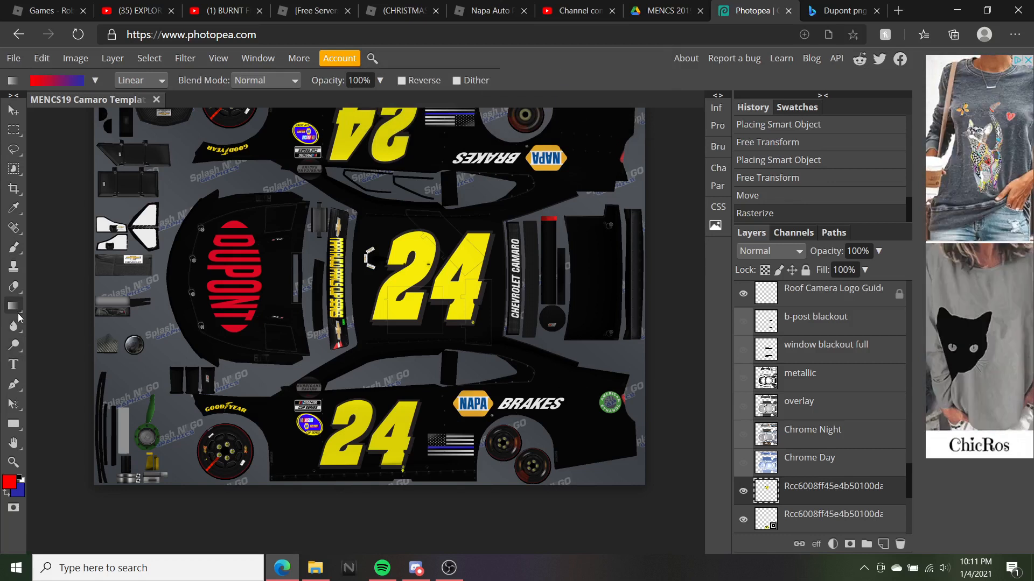
pyautogui.hotkey('shift', 'g')
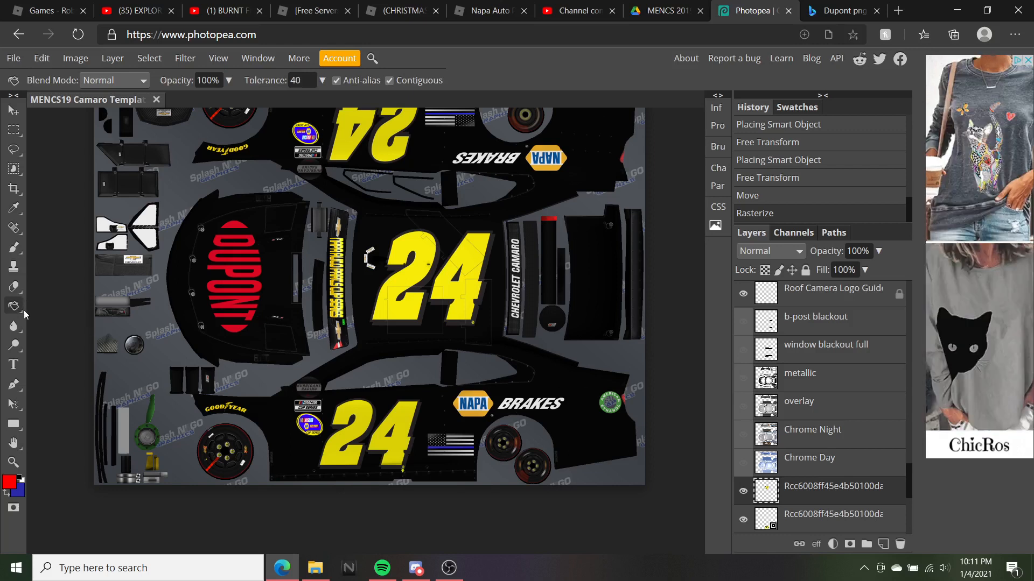
pyautogui.click(10, 482)
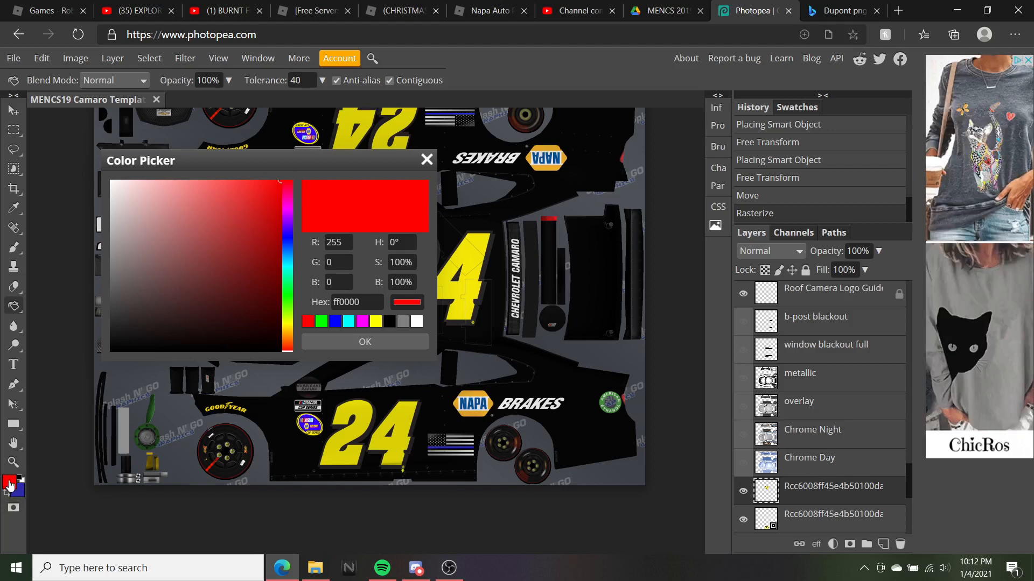
pyautogui.click(395, 341)
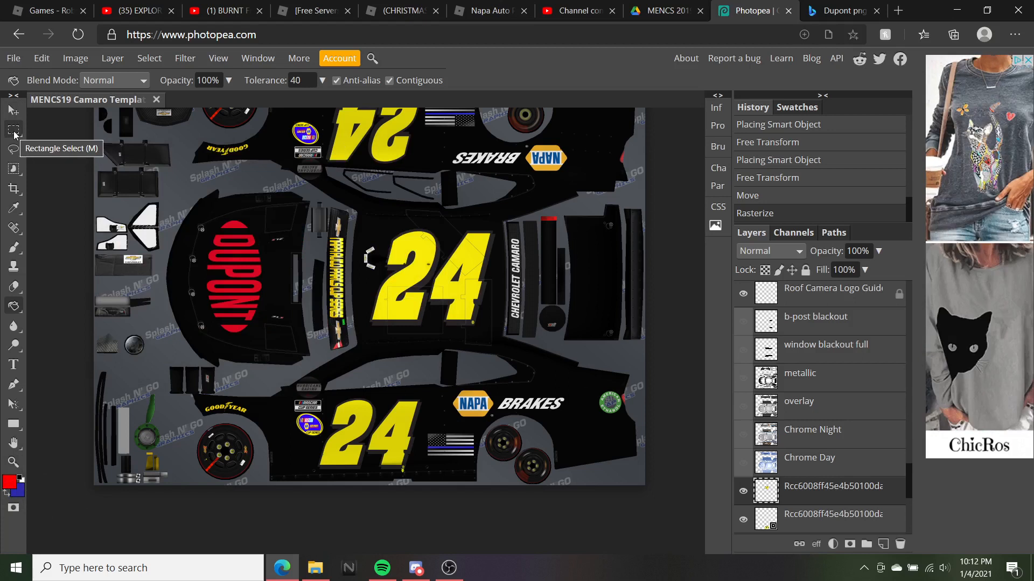
pyautogui.click(14, 133)
# Select a thin strip along the car's bottom edge and fill it red with repeated Paint Bucket clicks
pyautogui.scroll(-2, 287, 430)
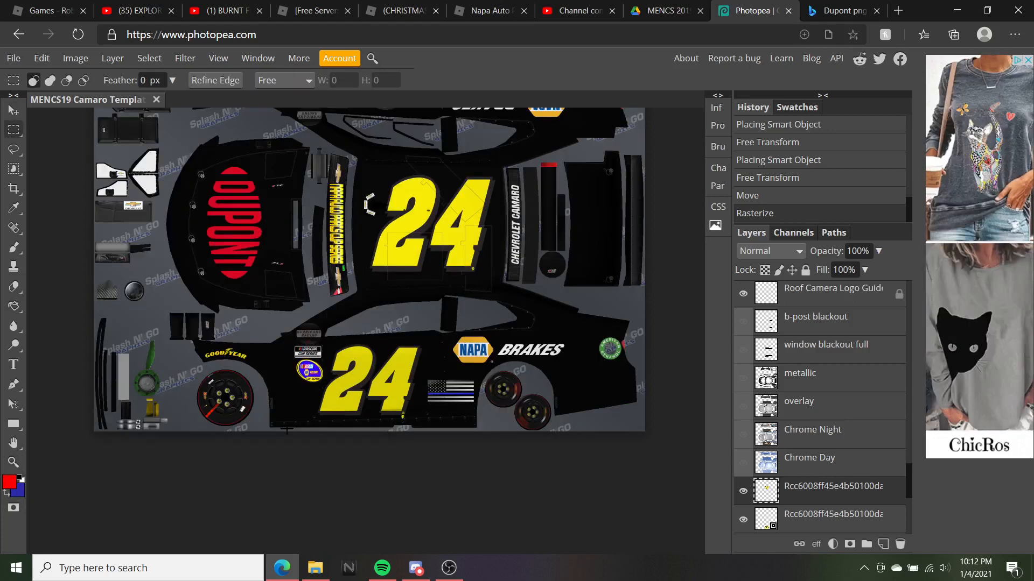
pyautogui.moveTo(263, 416); pyautogui.dragTo(594, 414)
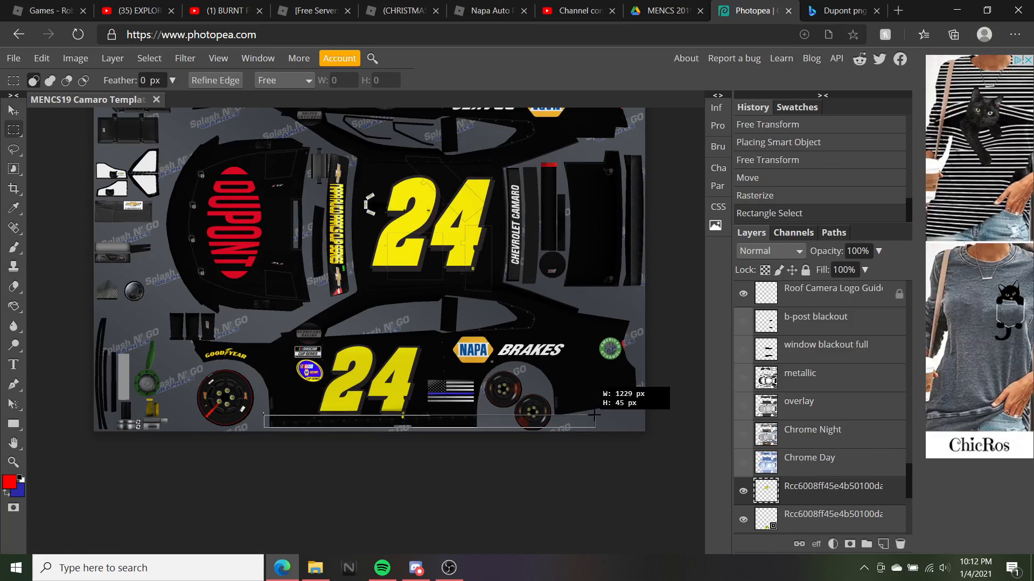
pyautogui.moveTo(594, 415); pyautogui.dragTo(594, 415)
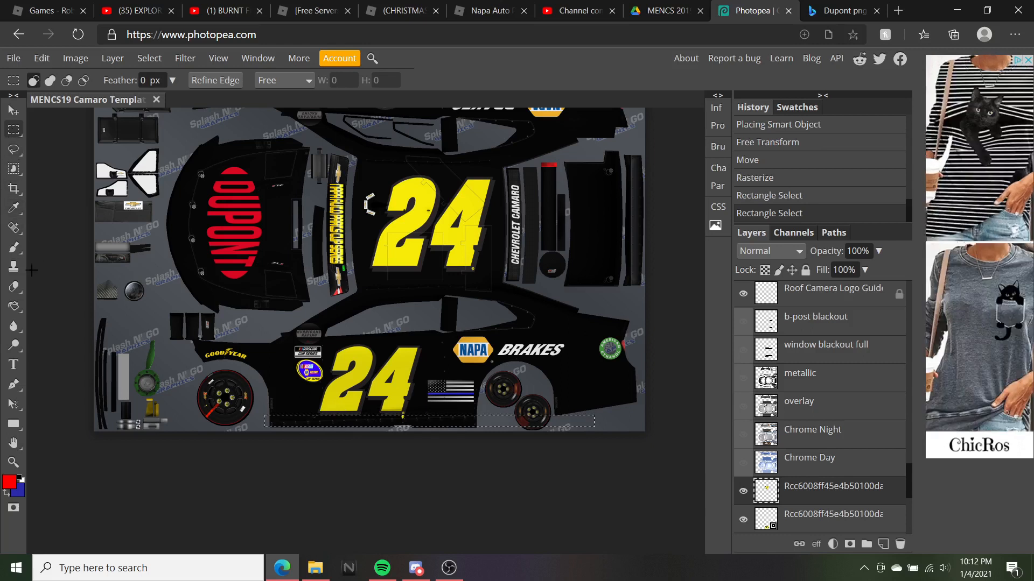
pyautogui.click(18, 311)
pyautogui.click(321, 420)
pyautogui.click(320, 420)
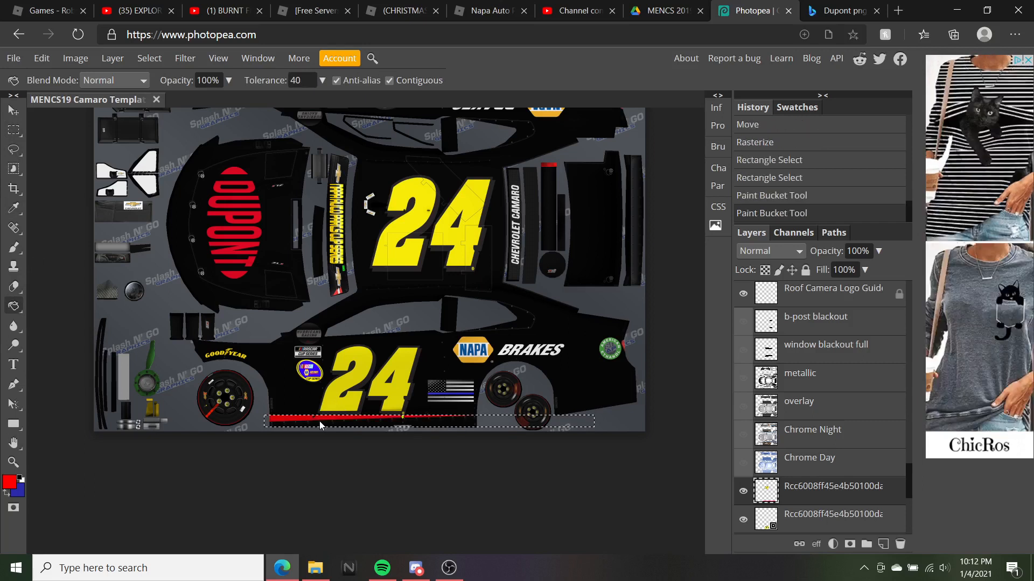
pyautogui.click(319, 421)
pyautogui.click(319, 422)
pyautogui.click(319, 424)
pyautogui.click(318, 425)
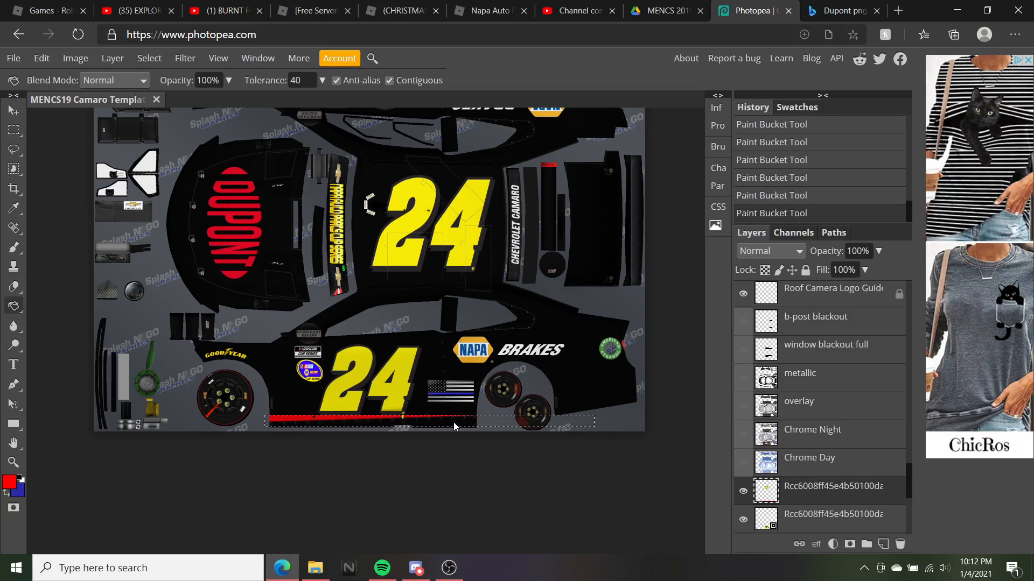
pyautogui.scroll(1, 430, 426)
pyautogui.scroll(-1, 430, 426)
# Shift the red stripe down to the canvas bottom edge with the Move tool
pyautogui.click(14, 110)
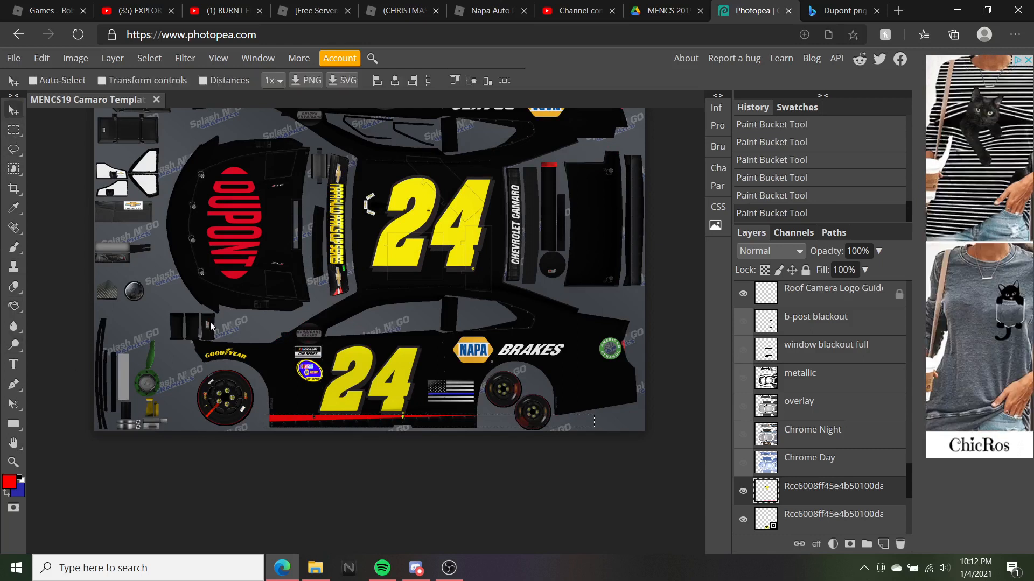
pyautogui.moveTo(452, 421)
pyautogui.mouseDown()
pyautogui.moveTo(452, 431)
pyautogui.moveTo(439, 397)
pyautogui.moveTo(441, 418)
pyautogui.mouseUp()
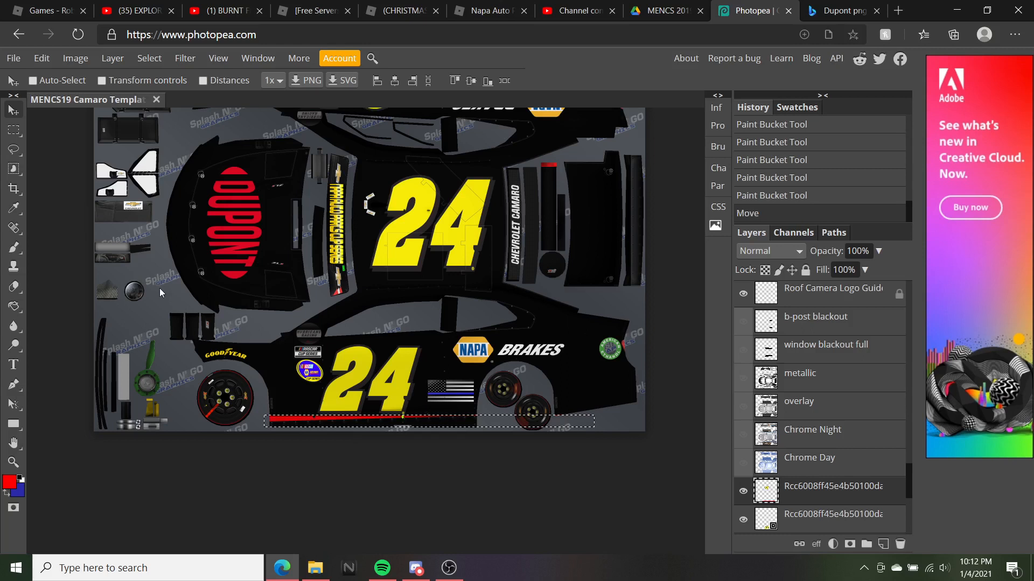
pyautogui.scroll(3, 786, 159)
pyautogui.scroll(4, 786, 167)
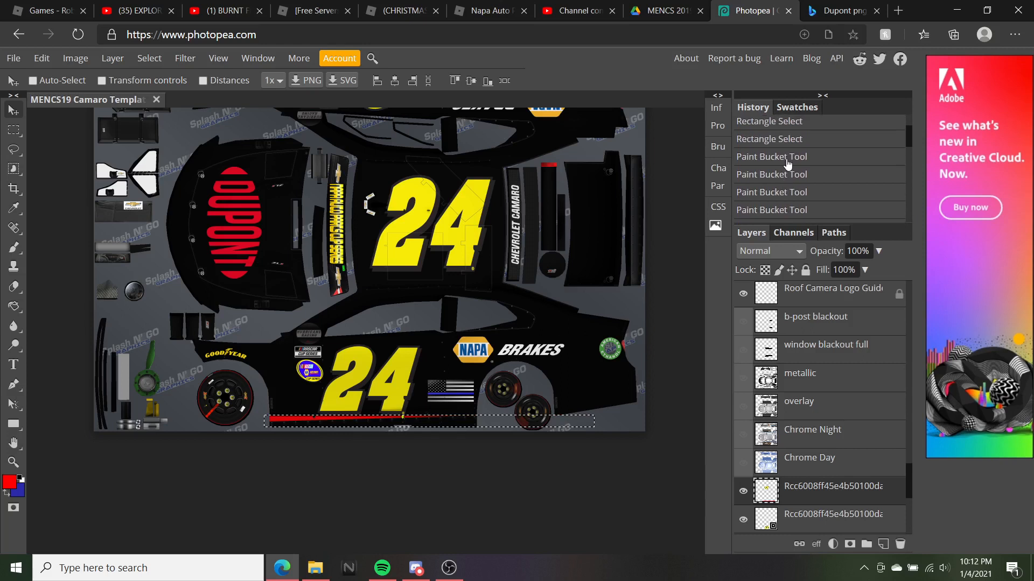
# Step back through History, restore the fills, and drag the red-bar layer up the stack
pyautogui.click(772, 191)
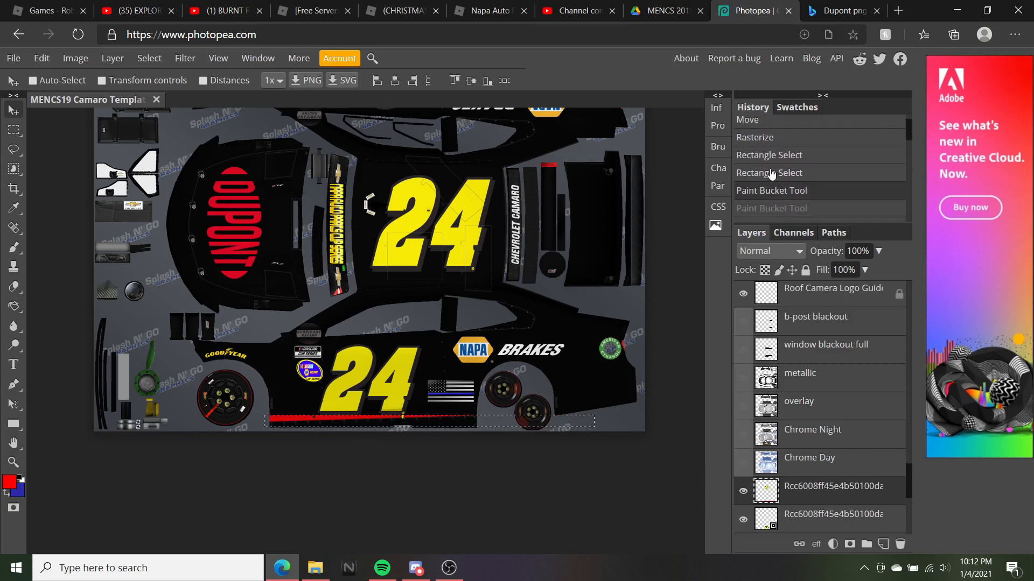
pyautogui.click(772, 173)
pyautogui.click(772, 156)
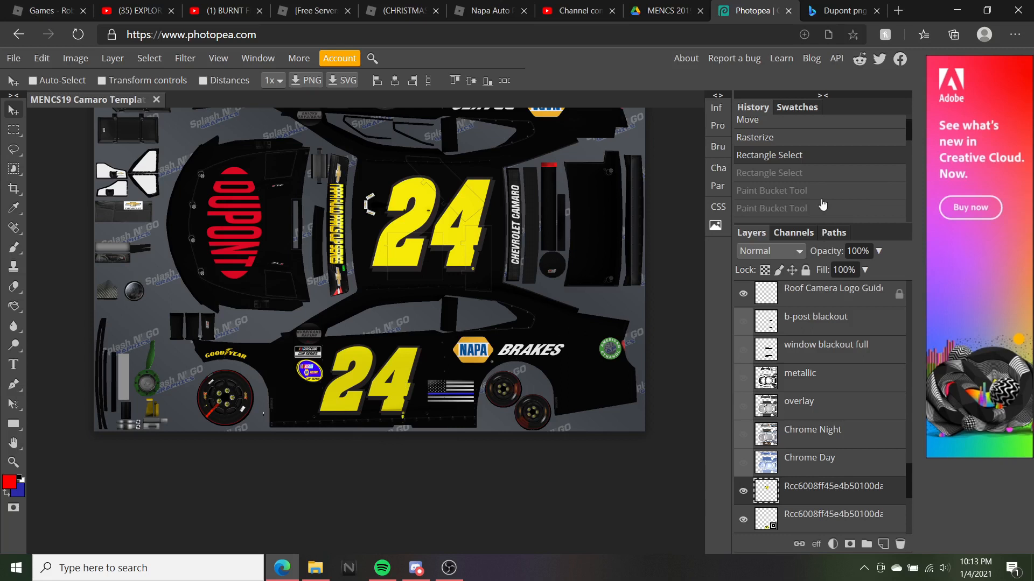
pyautogui.scroll(-4, 822, 205)
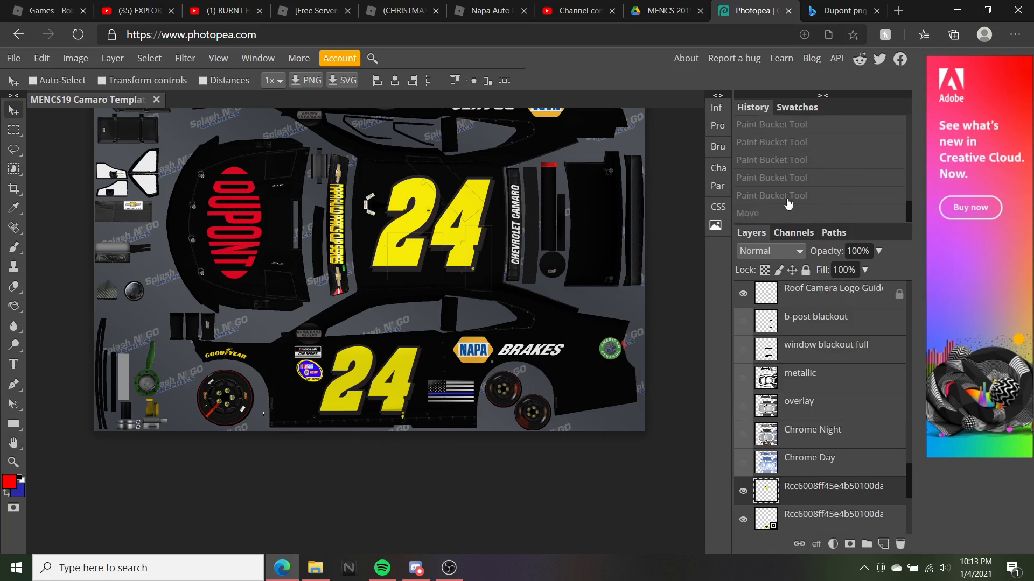
pyautogui.click(781, 212)
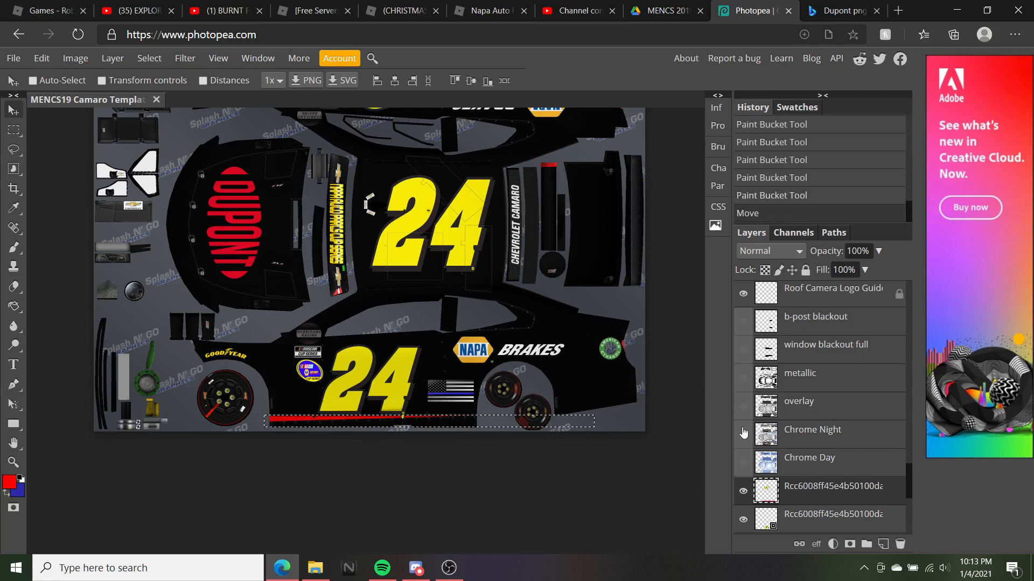
pyautogui.moveTo(825, 488); pyautogui.dragTo(792, 326)
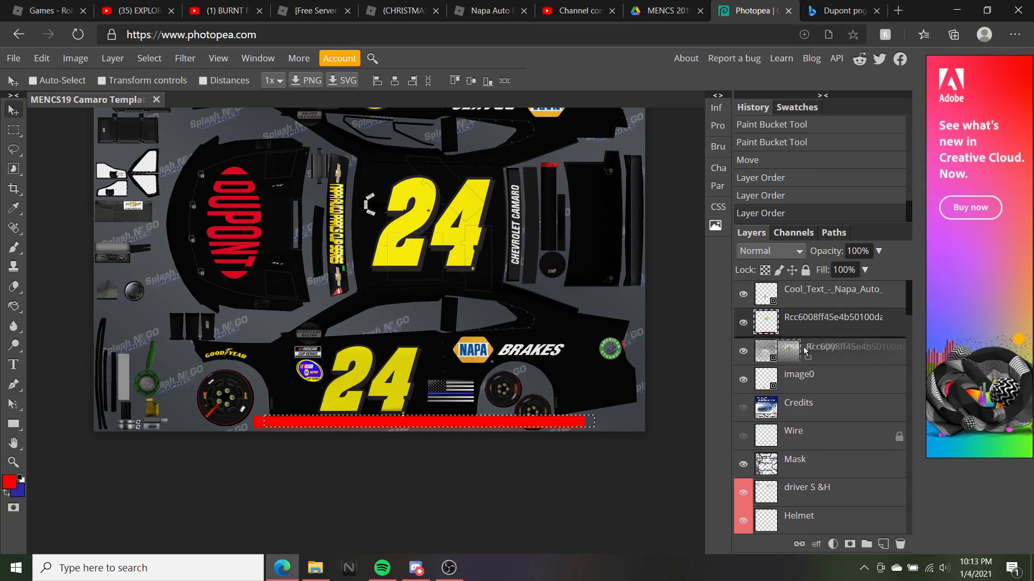
# Delete the red-bar layer and refill the bottom strip with red
pyautogui.rightClick(797, 325)
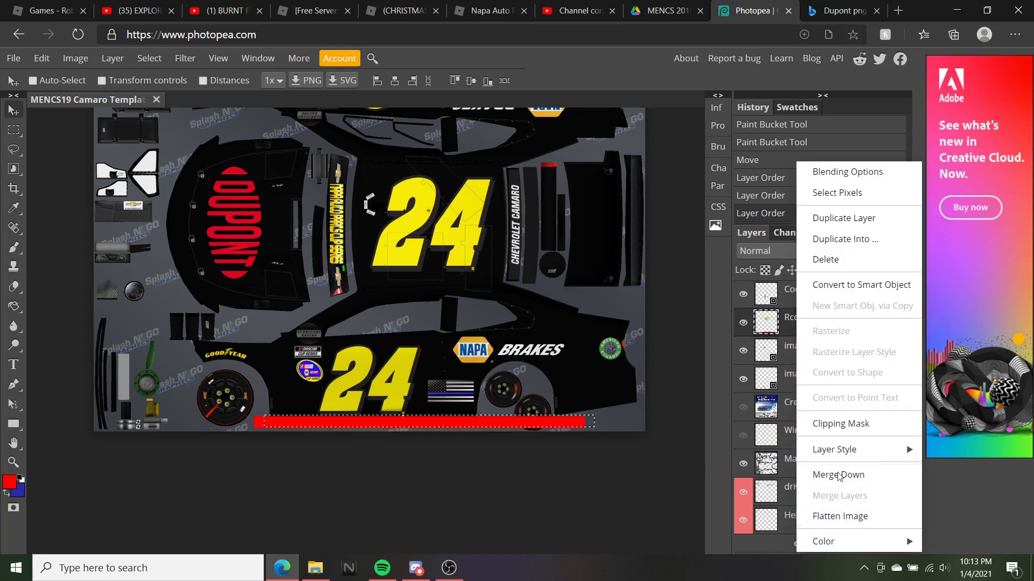
pyautogui.click(835, 263)
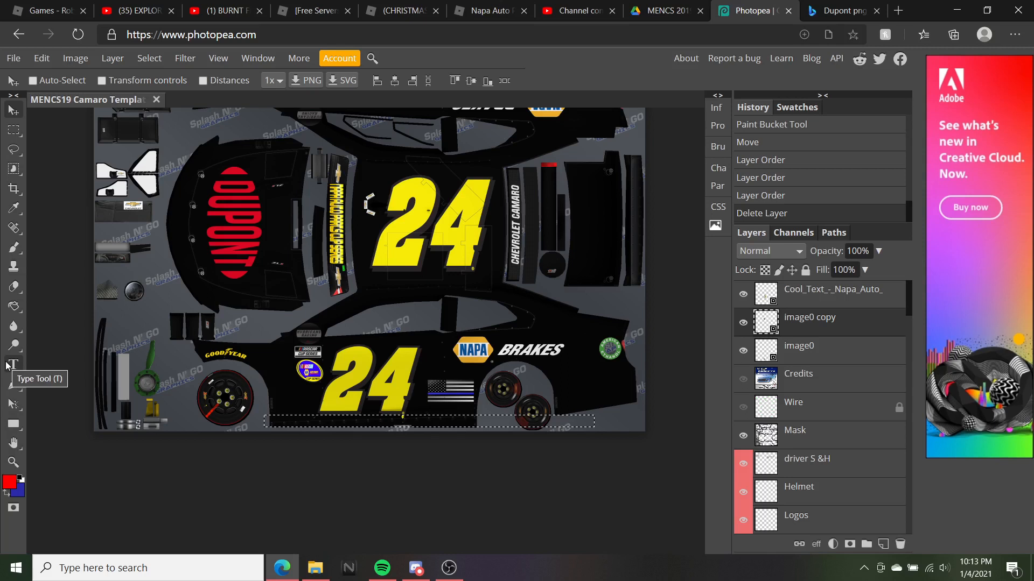
pyautogui.click(13, 306)
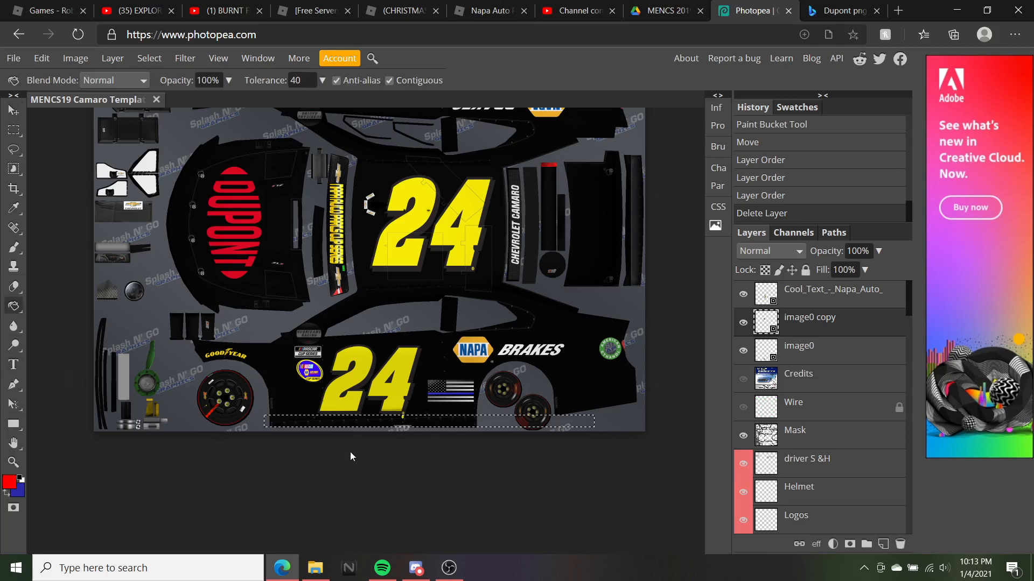
pyautogui.click(339, 419)
# Rasterize the layer and fill the selected bottom strip red again
pyautogui.click(13, 248)
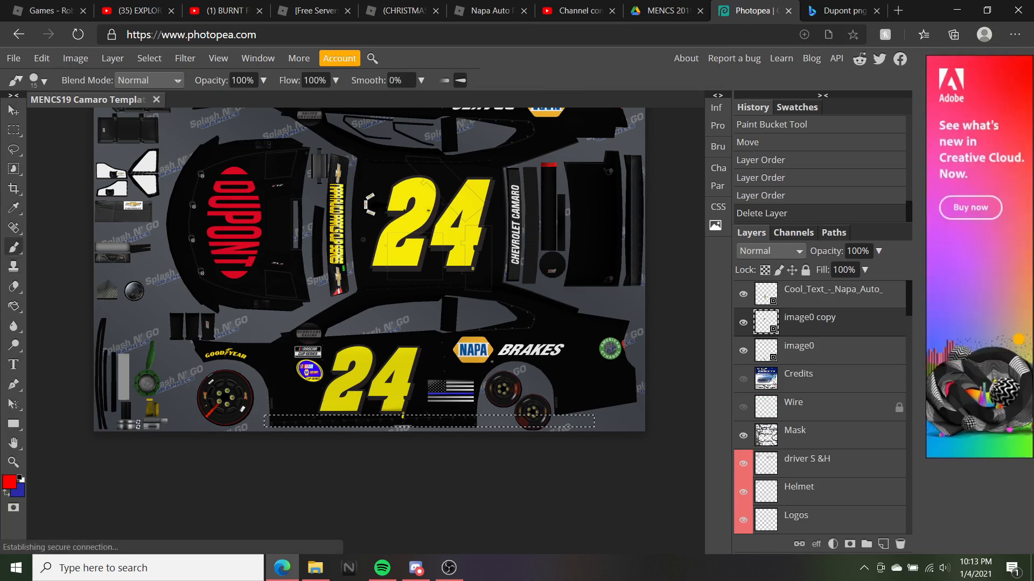
pyautogui.click(363, 239)
pyautogui.click(582, 108)
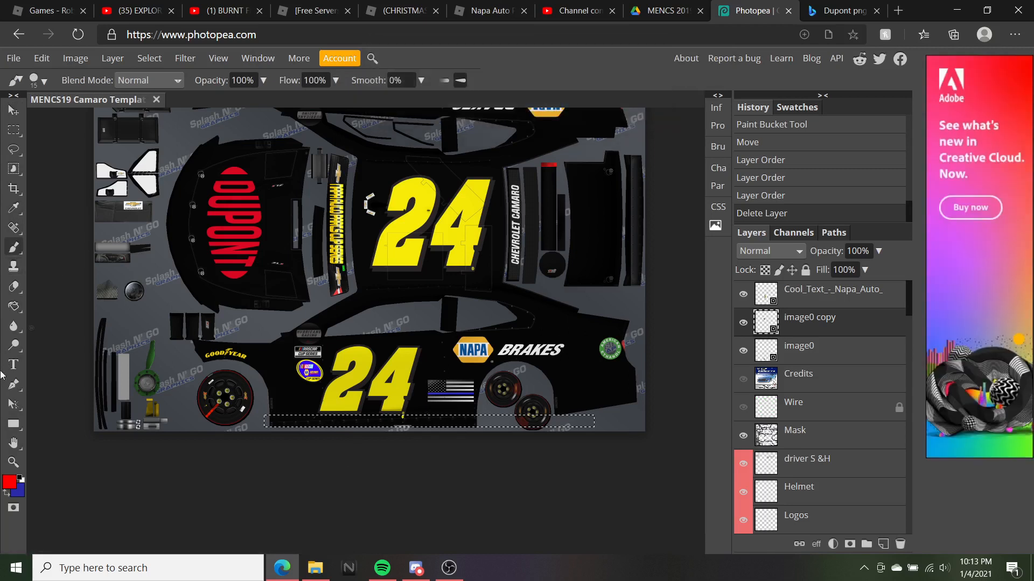
pyautogui.click(14, 308)
pyautogui.click(401, 418)
pyautogui.click(385, 421)
pyautogui.click(384, 421)
pyautogui.click(384, 421)
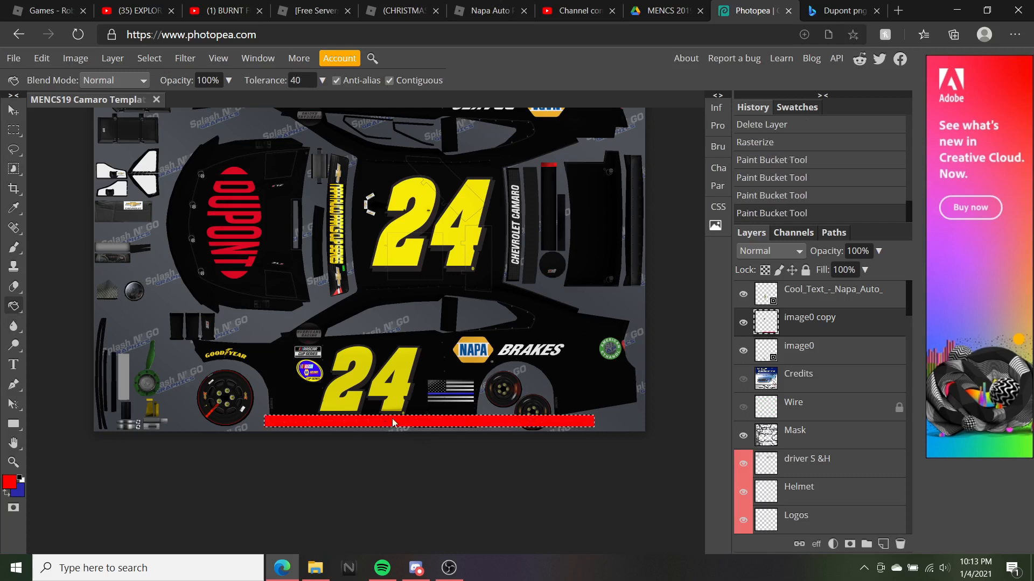
# Delete the image0 copy layer holding the red bottom fill
pyautogui.rightClick(871, 329)
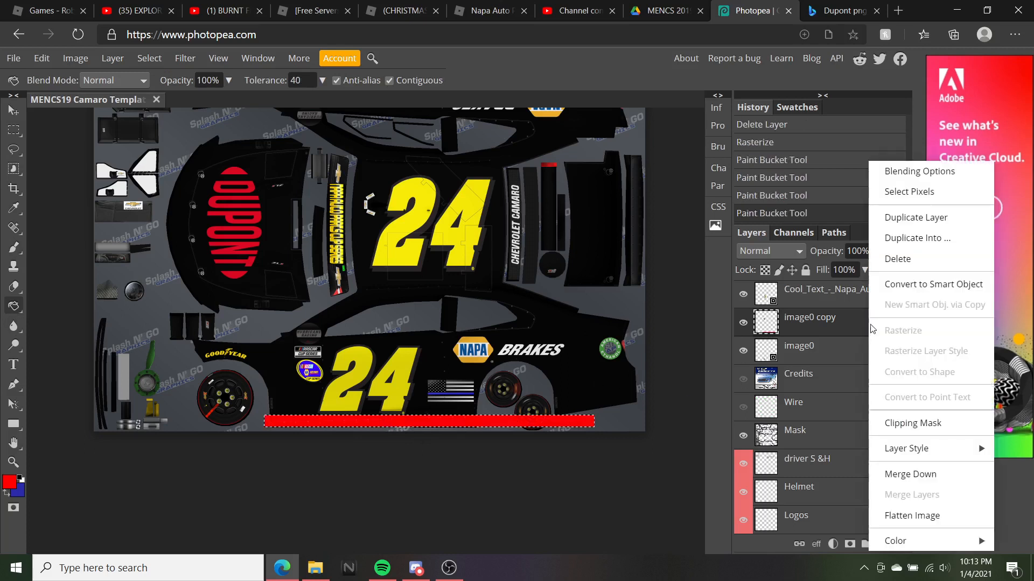
pyautogui.click(935, 259)
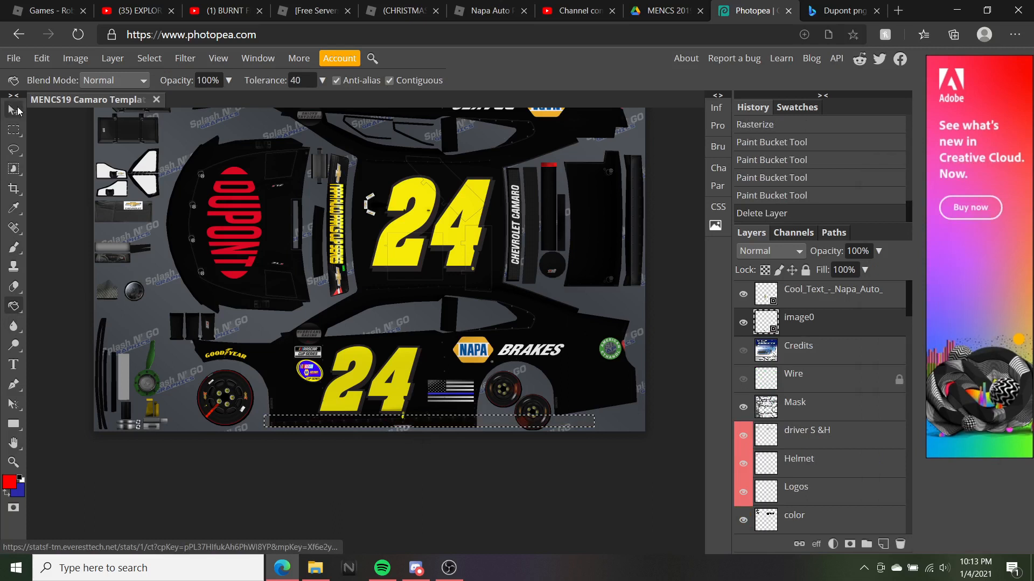
pyautogui.click(16, 110)
pyautogui.click(50, 406)
pyautogui.scroll(3, 229, 465)
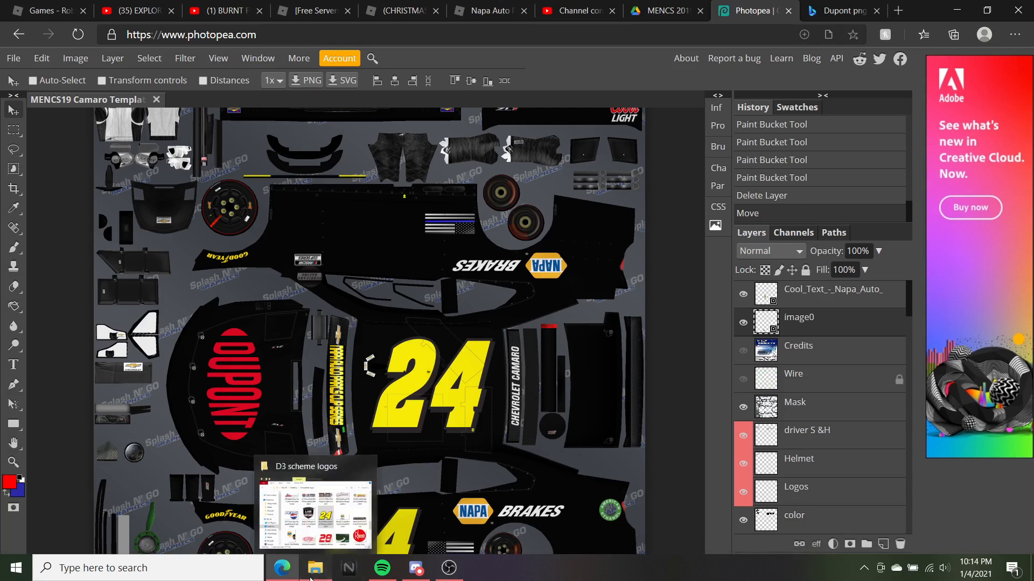
# Drag Starburst_Logo from the D3 scheme logos folder onto the Photopea canvas
pyautogui.click(314, 568)
pyautogui.scroll(2, 620, 347)
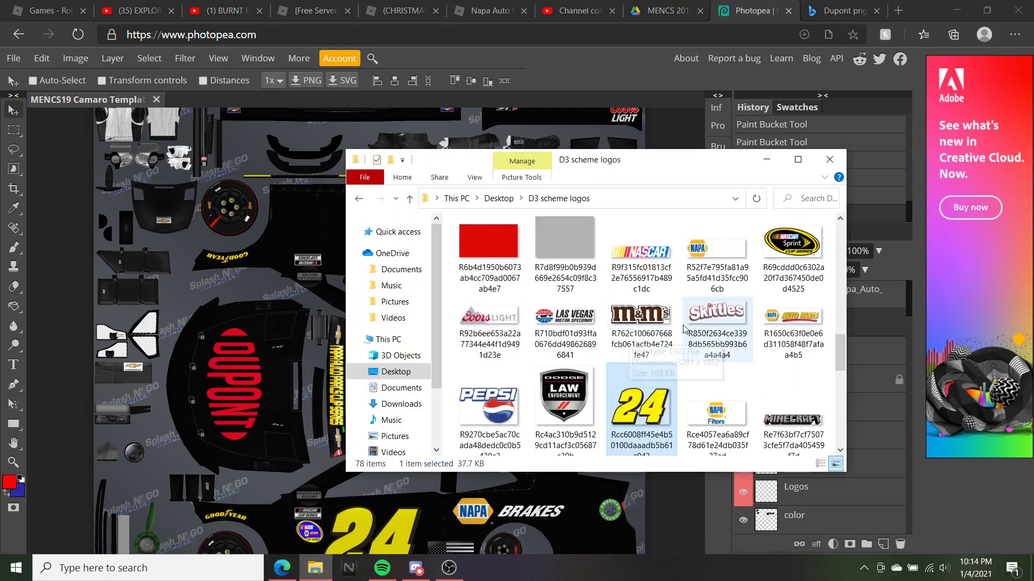
pyautogui.scroll(-3, 715, 343)
pyautogui.scroll(5, 717, 333)
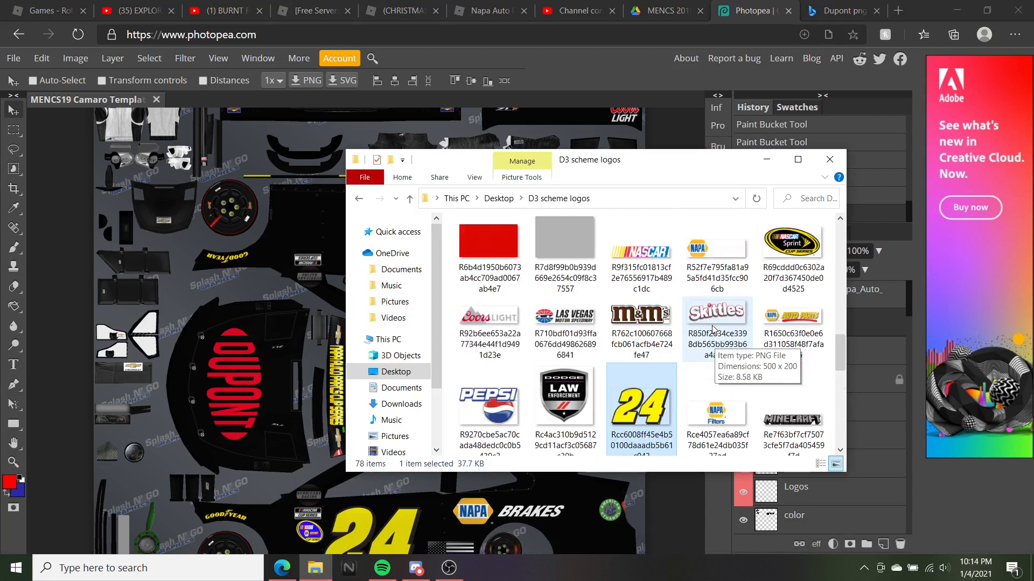
pyautogui.scroll(6, 722, 353)
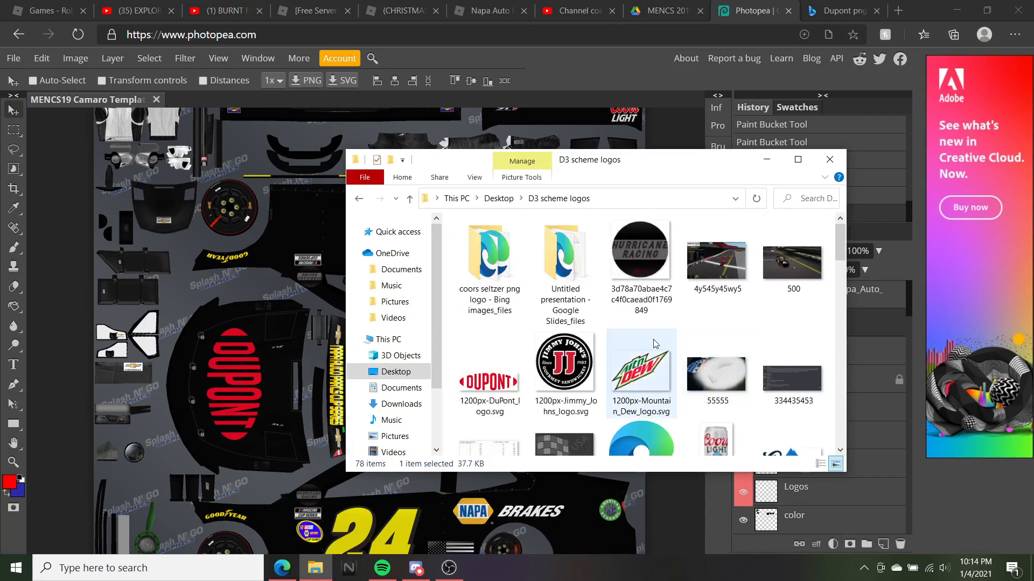
pyautogui.scroll(-10, 657, 347)
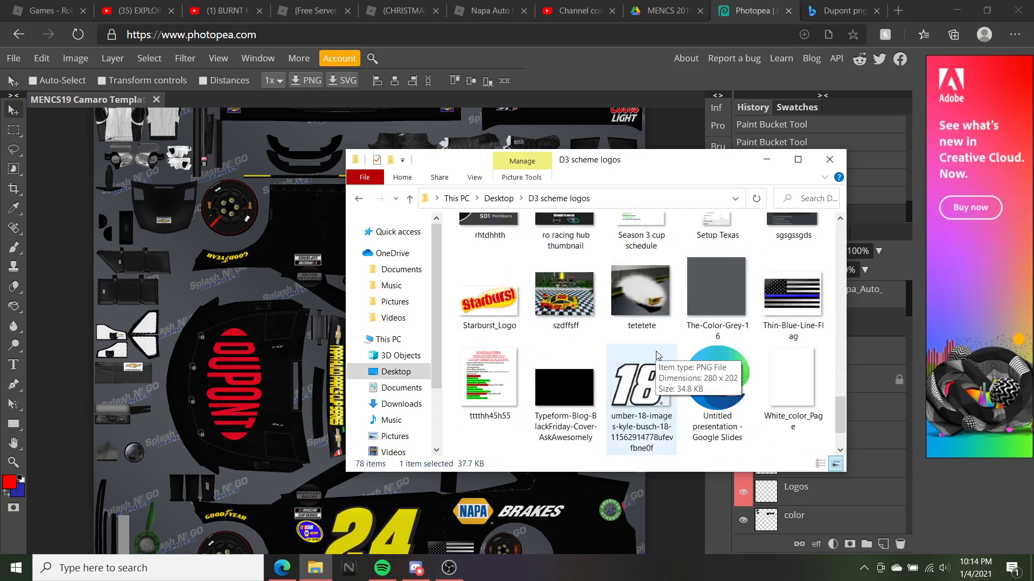
pyautogui.scroll(2, 660, 350)
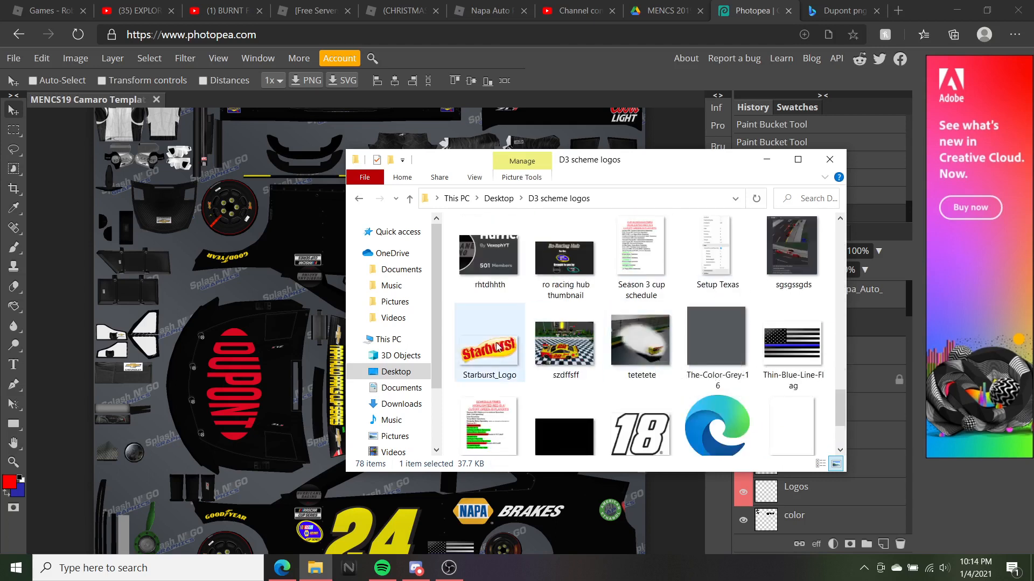
pyautogui.scroll(3, 506, 372)
pyautogui.scroll(-1, 514, 393)
pyautogui.moveTo(517, 401); pyautogui.dragTo(253, 276)
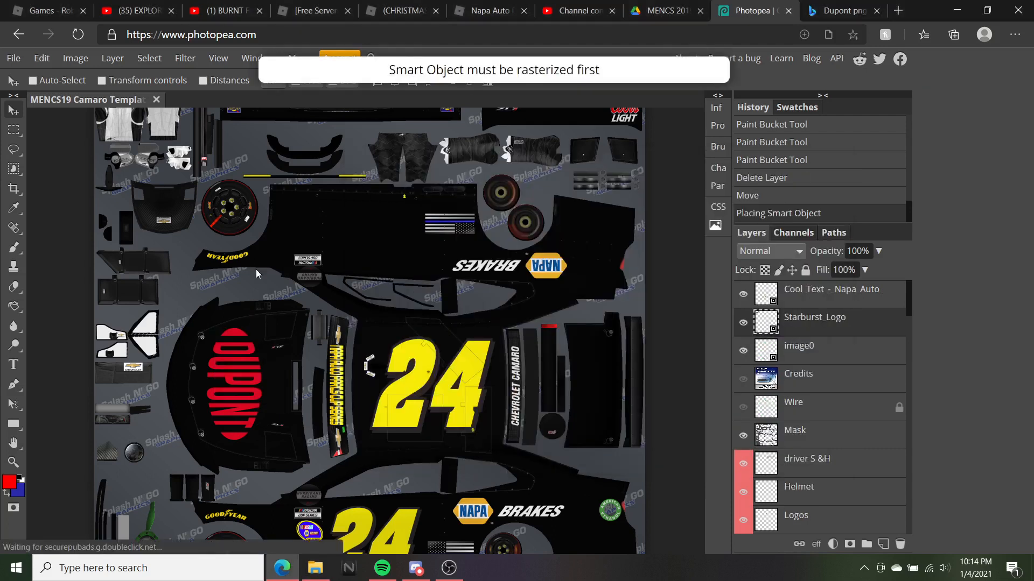
pyautogui.scroll(-2, 437, 308)
pyautogui.scroll(1, 438, 310)
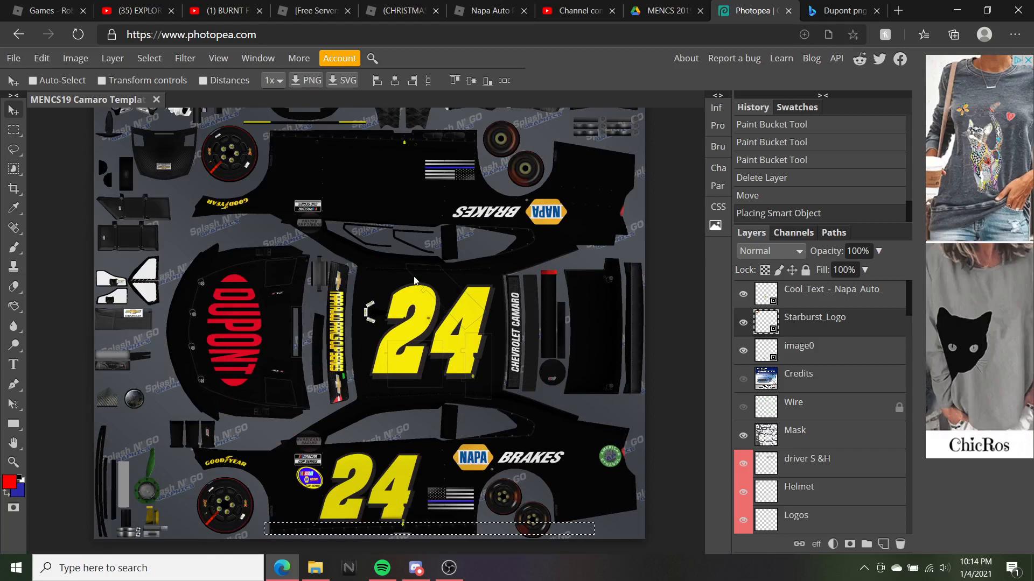
# Drag the Starburst_Logo layer down to just above Typeform-Blog-BlackFriday and Base
pyautogui.scroll(1, 415, 280)
pyautogui.scroll(-3, 819, 191)
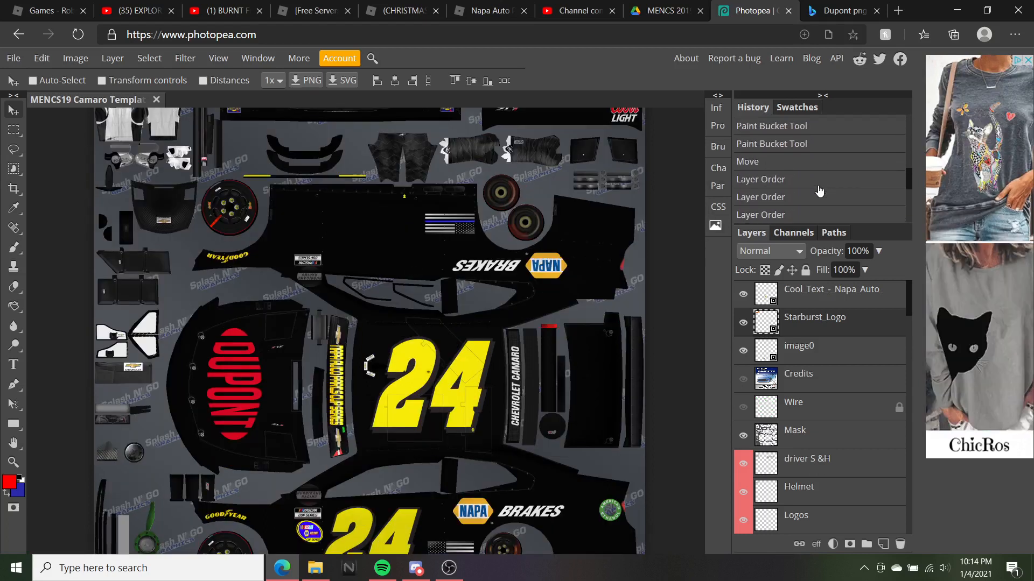
pyautogui.scroll(5, 819, 191)
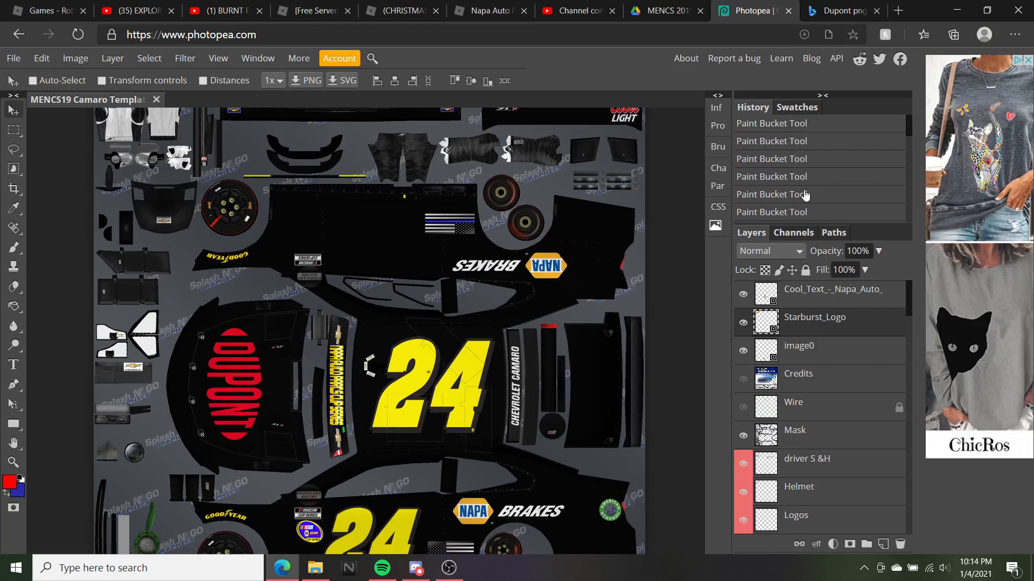
pyautogui.scroll(-4, 805, 195)
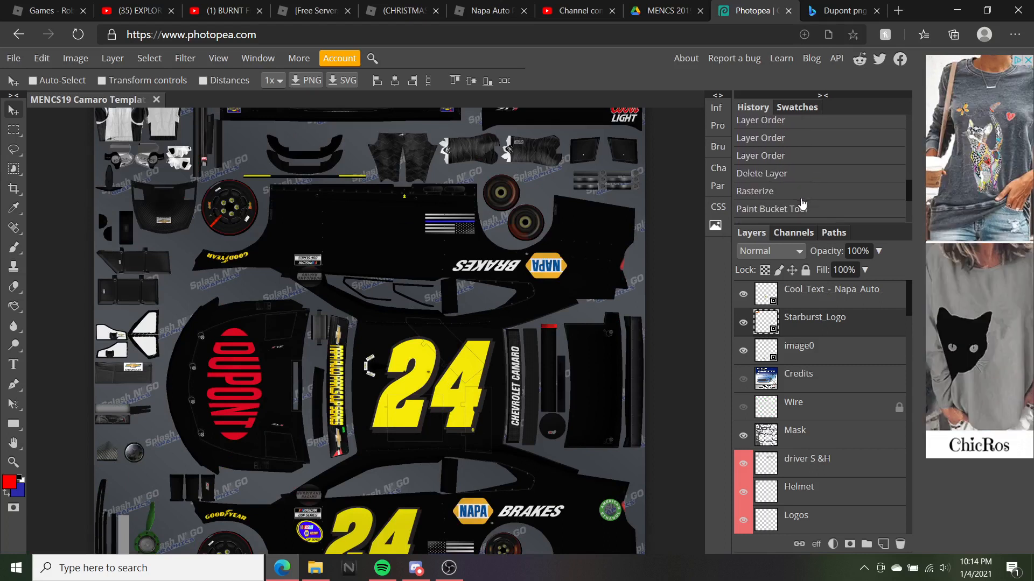
pyautogui.scroll(4, 792, 194)
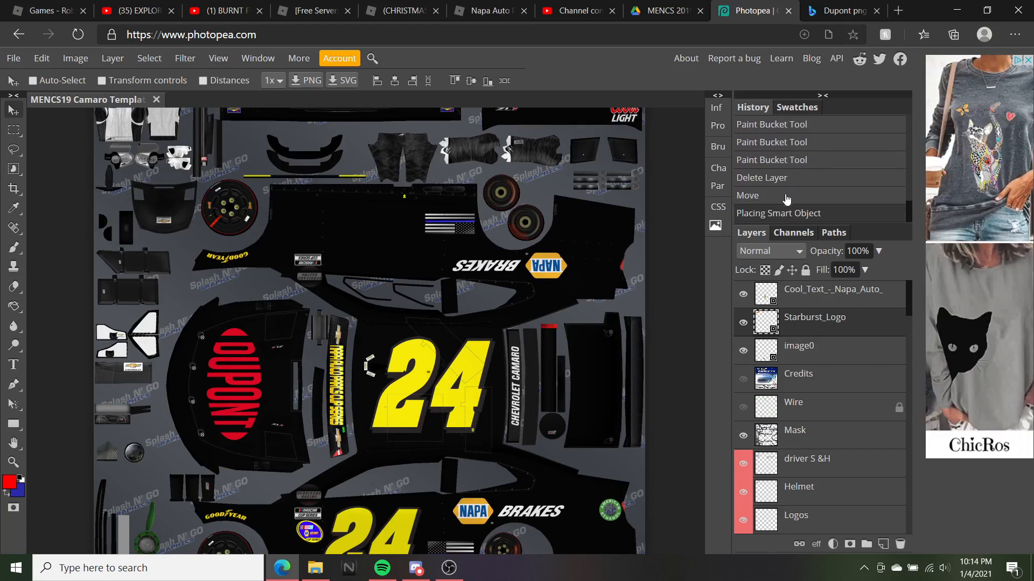
pyautogui.moveTo(879, 321); pyautogui.dragTo(811, 488)
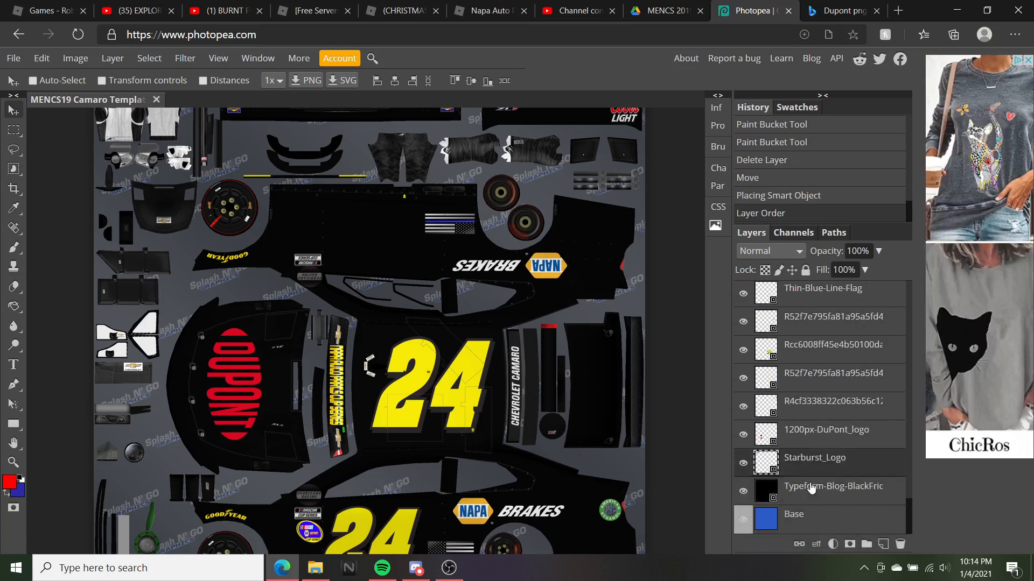
pyautogui.scroll(2, 442, 319)
pyautogui.scroll(-5, 394, 286)
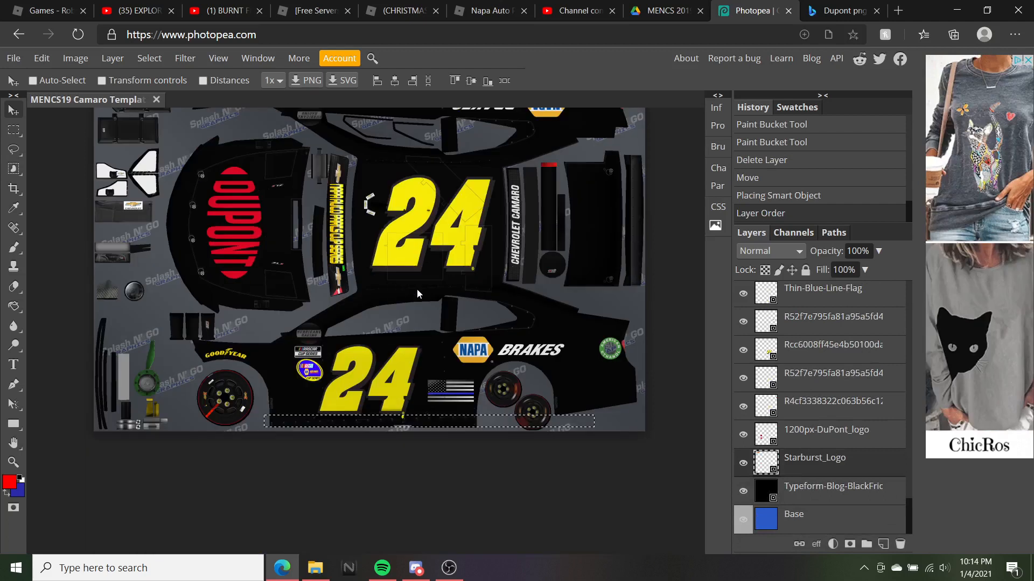
pyautogui.scroll(2, 417, 289)
pyautogui.scroll(5, 782, 161)
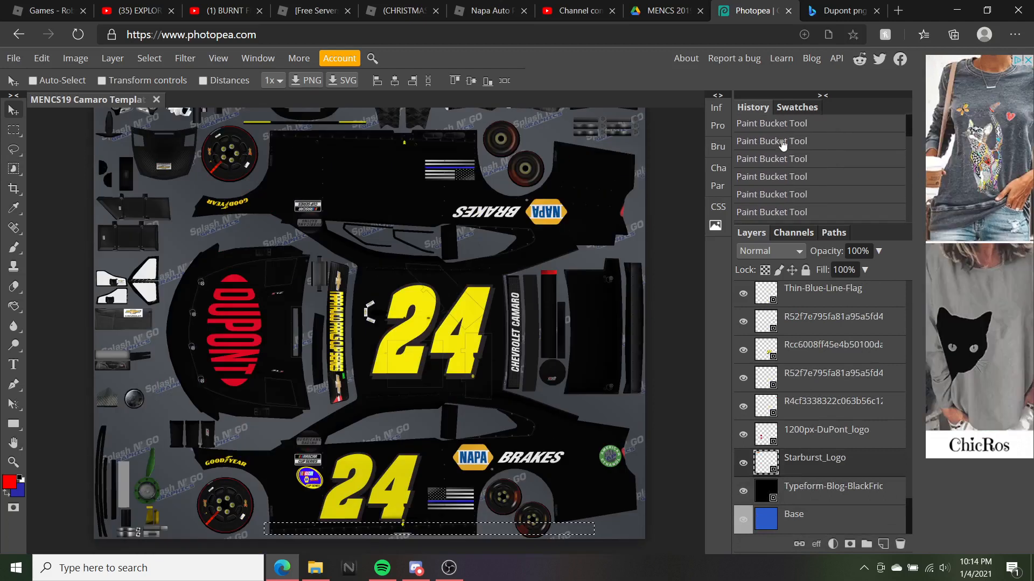
# Roll History back to the first Paint Bucket fill, then forward to the third
pyautogui.click(776, 124)
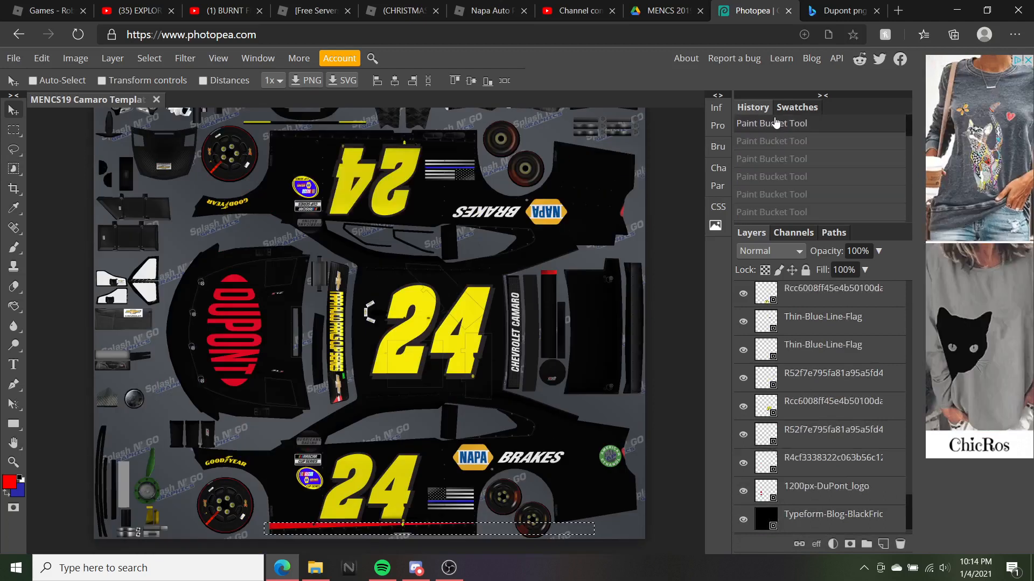
pyautogui.click(770, 141)
pyautogui.click(772, 160)
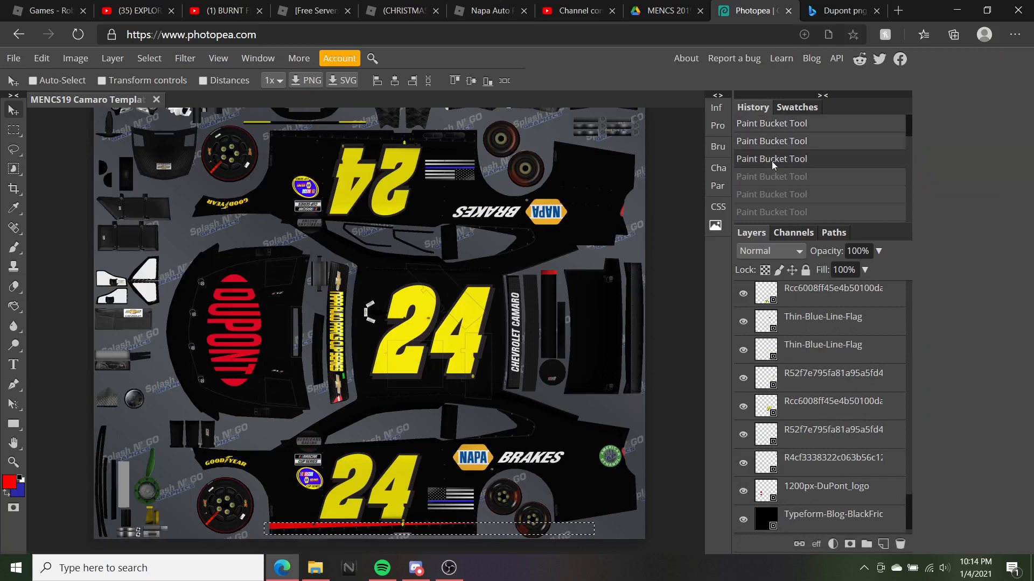
pyautogui.scroll(-1, 772, 164)
pyautogui.scroll(1, 773, 165)
pyautogui.moveTo(906, 503); pyautogui.dragTo(905, 275)
# Delete the image0 copy layer, then undo the deletion and the accidental move
pyautogui.click(828, 322)
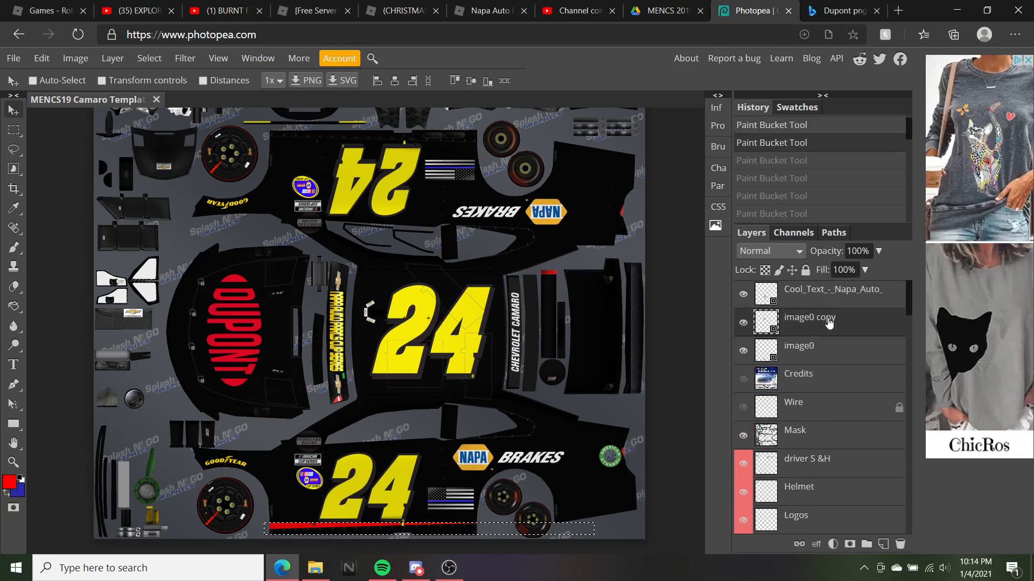
pyautogui.rightClick(828, 322)
pyautogui.click(864, 262)
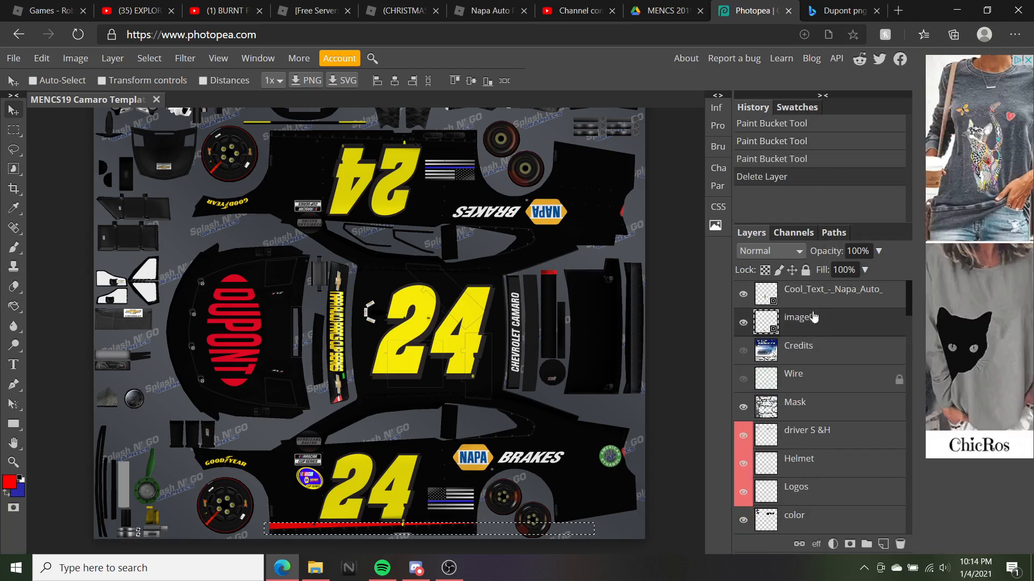
pyautogui.click(773, 159)
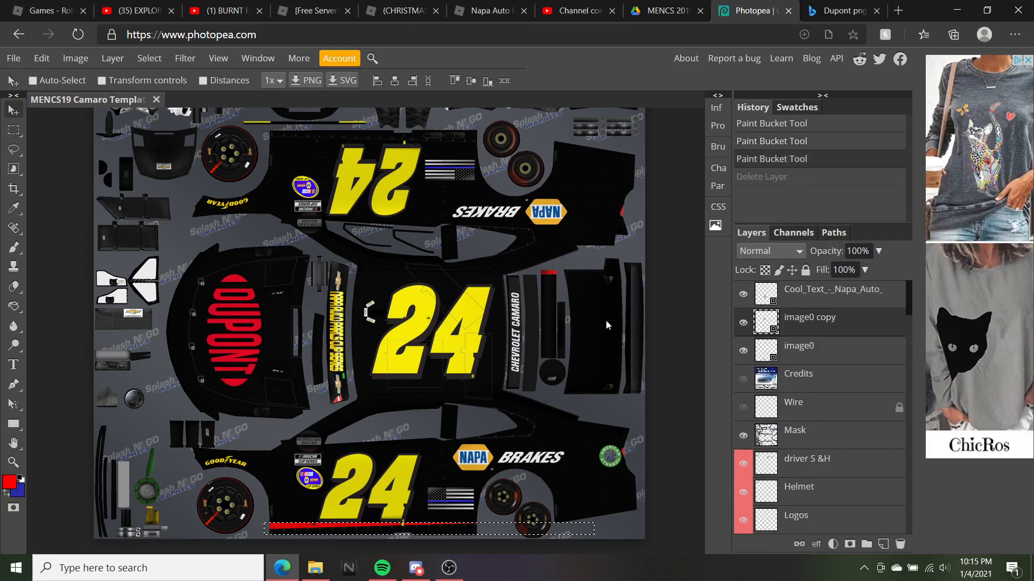
pyautogui.click(396, 534)
pyautogui.click(787, 159)
# Drag the yellow 24 layer in the stack, then undo it with Ctrl+Z
pyautogui.scroll(-1, 854, 310)
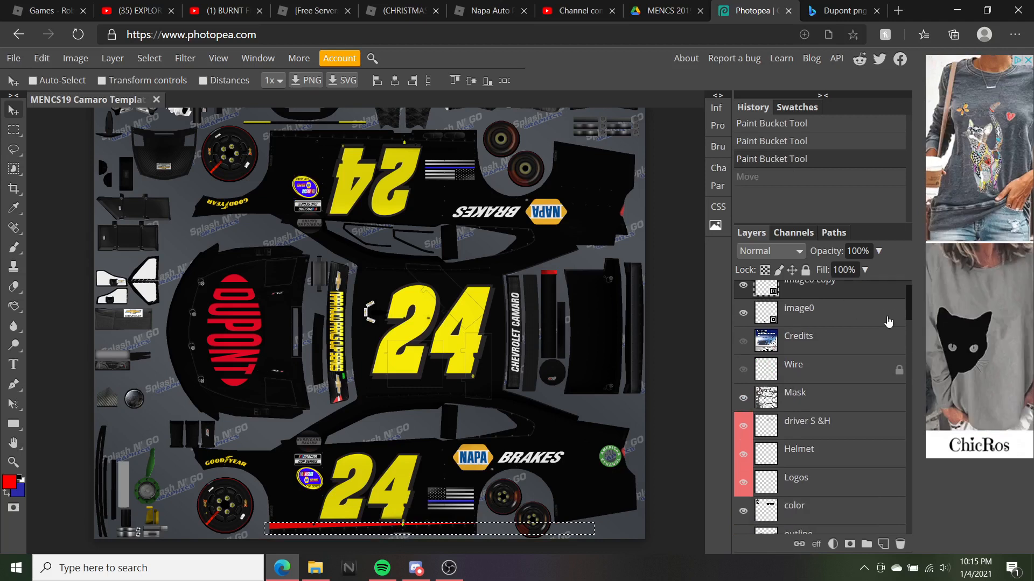
pyautogui.moveTo(912, 311); pyautogui.dragTo(919, 532)
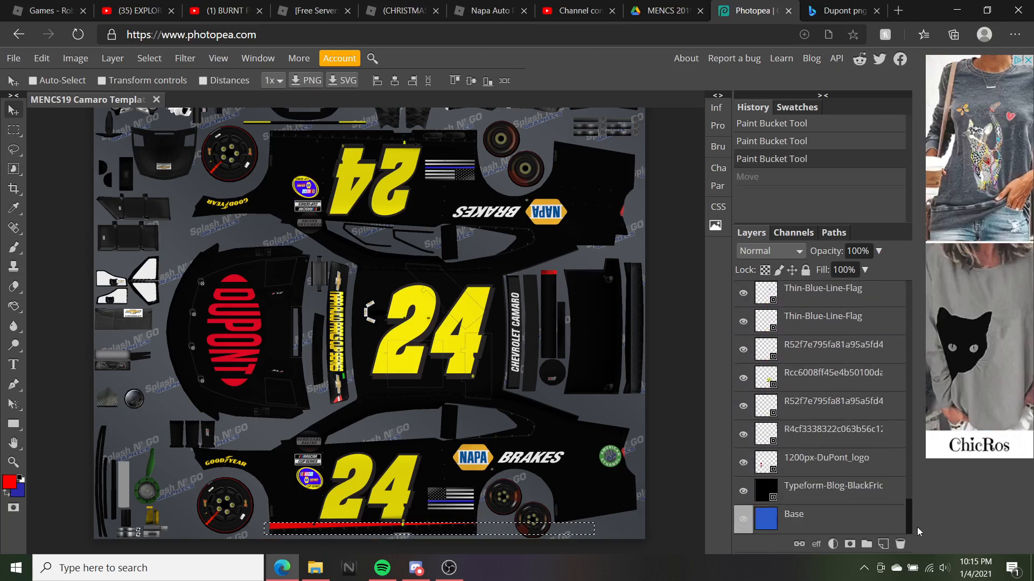
pyautogui.moveTo(814, 378)
pyautogui.mouseDown()
pyautogui.moveTo(810, 389)
pyautogui.moveTo(813, 378)
pyautogui.mouseUp()
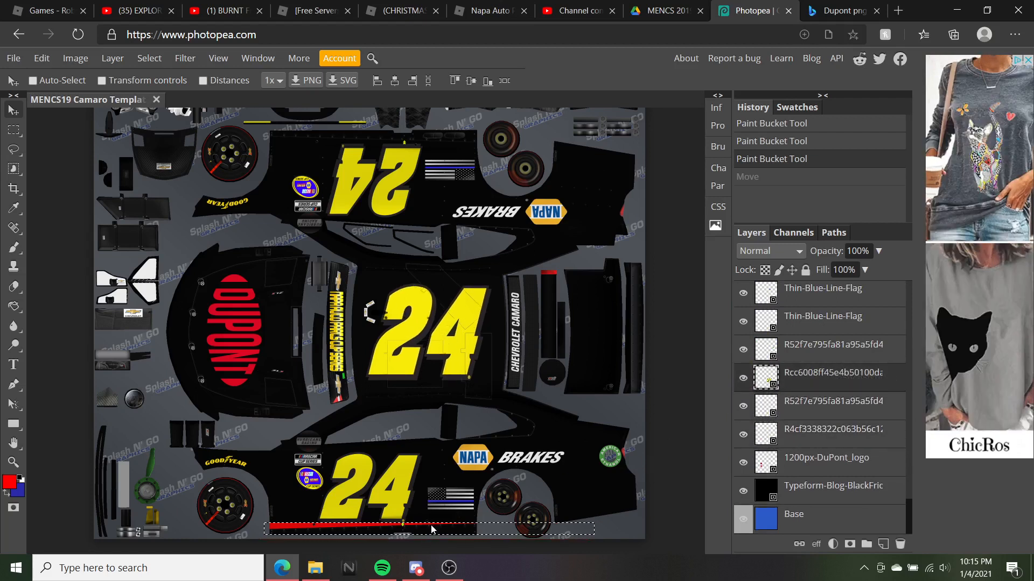
pyautogui.hotkey('ctrl', 'z')
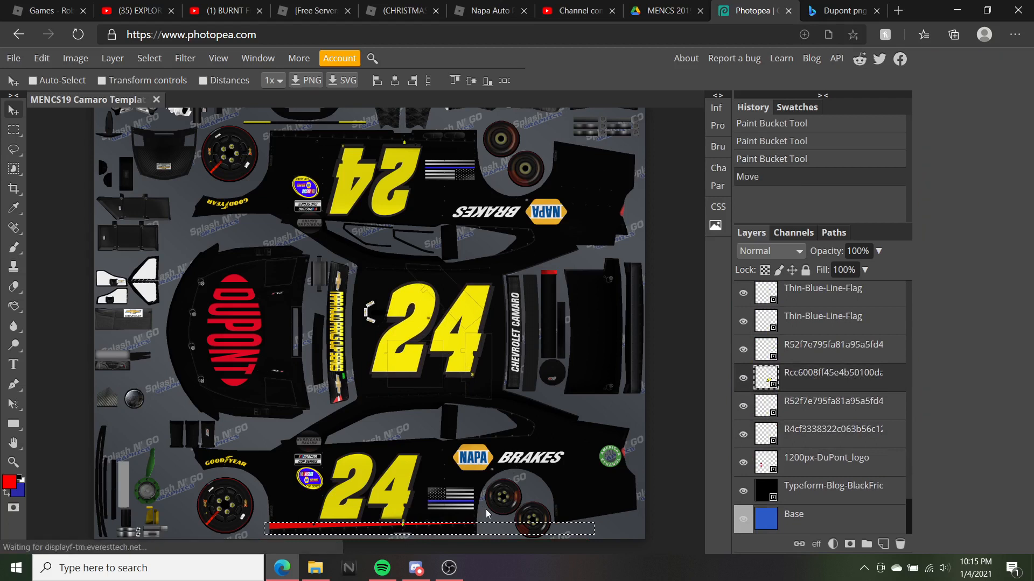
# Select the 1200px-DuPont_logo layer and nudge the DuPont logo into place
pyautogui.rightClick(801, 434)
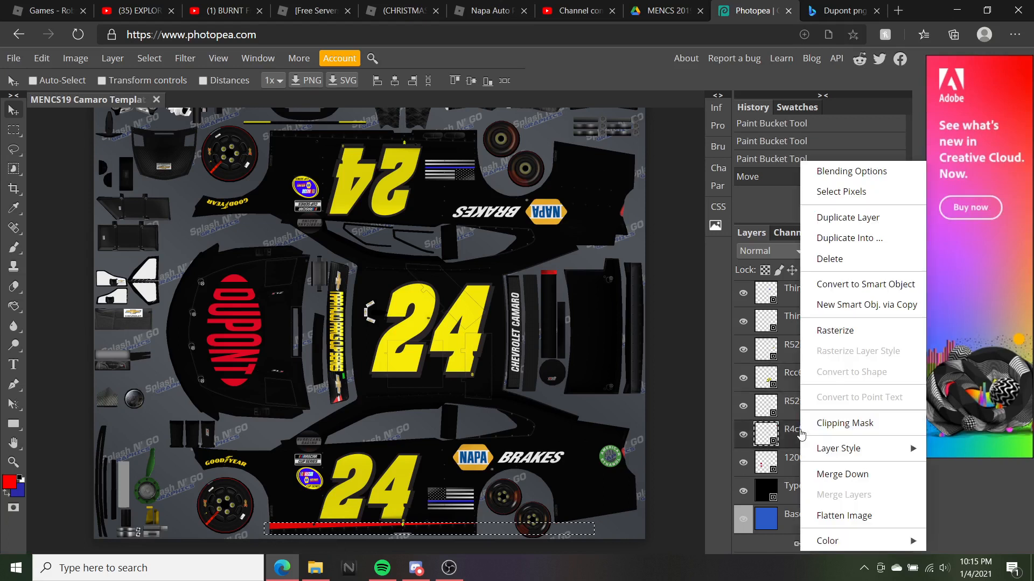
pyautogui.click(774, 463)
pyautogui.moveTo(466, 520); pyautogui.dragTo(460, 534)
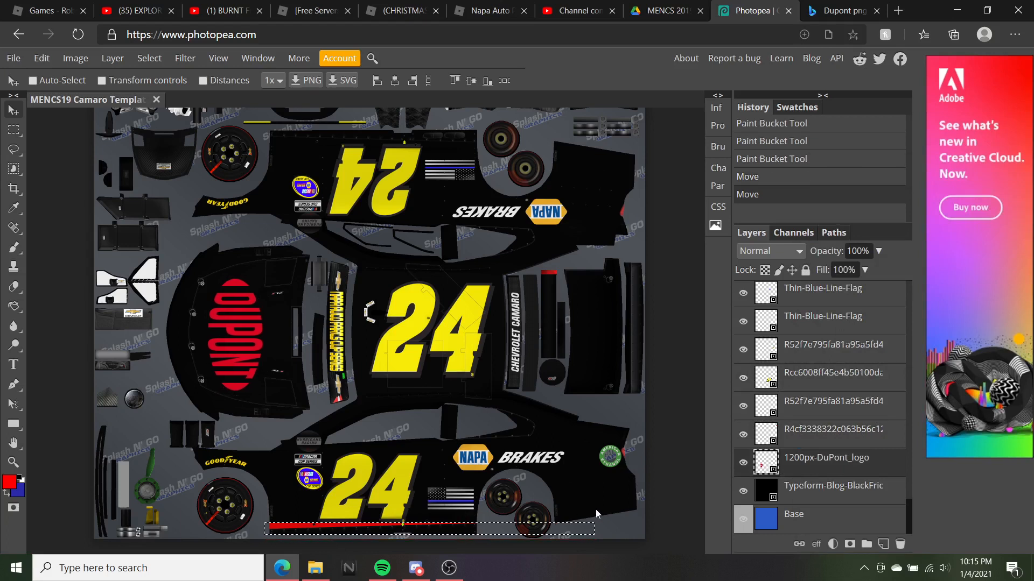
pyautogui.moveTo(244, 347); pyautogui.dragTo(244, 344)
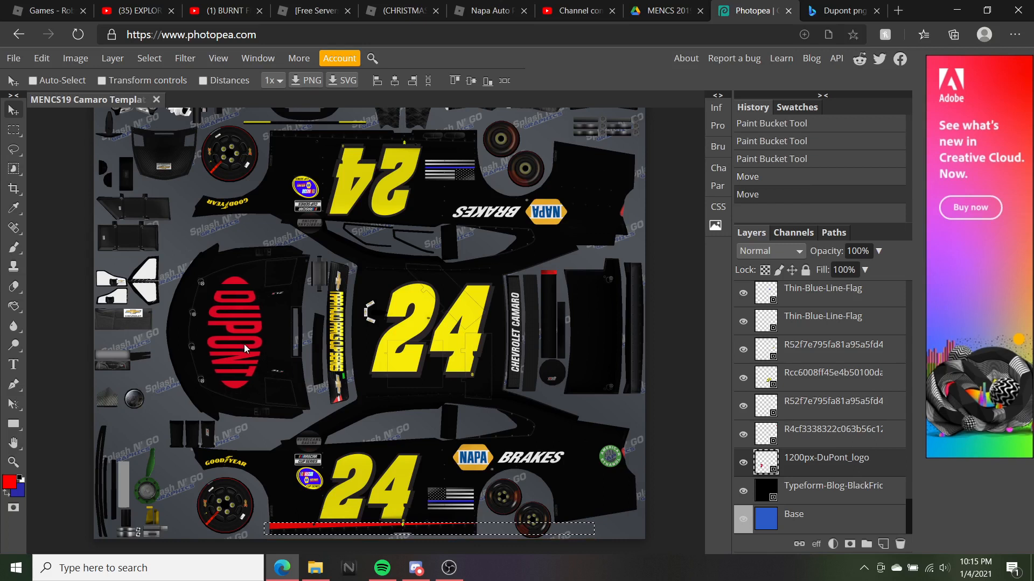
# Shift the layer holding the upper yellow 24 and red strip, and toggle its visibility
pyautogui.scroll(5, 817, 401)
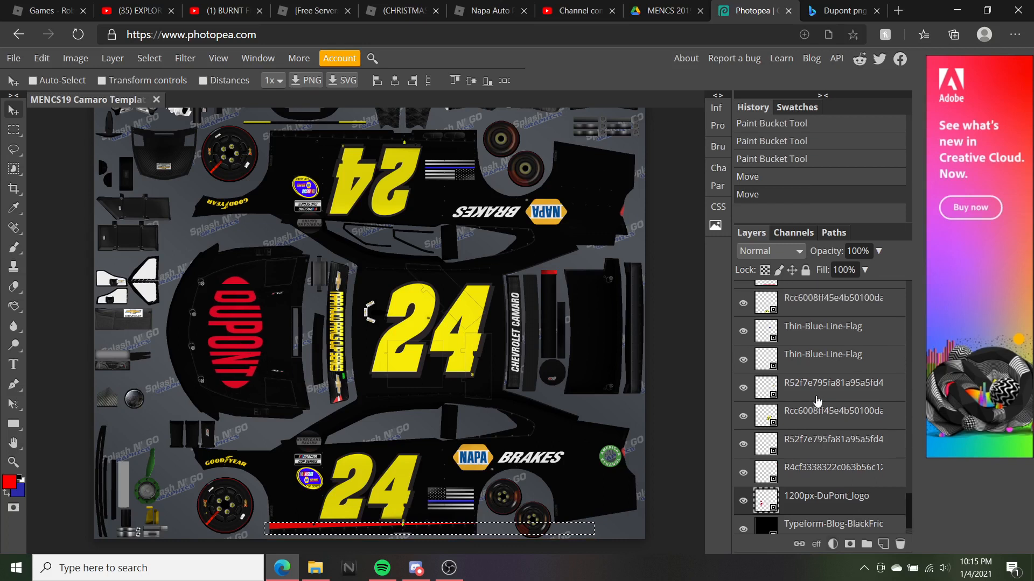
pyautogui.click(809, 398)
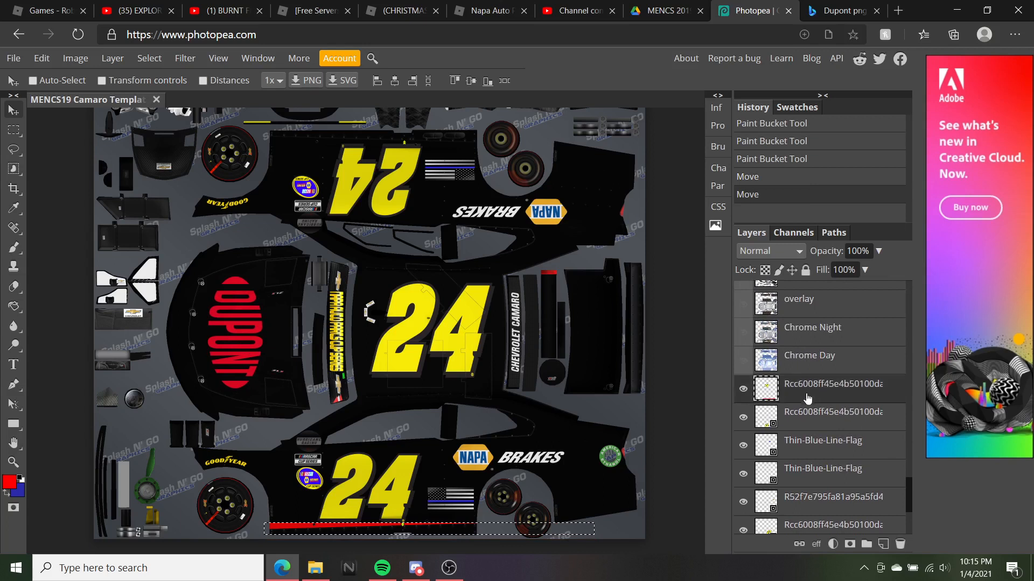
pyautogui.moveTo(467, 520); pyautogui.dragTo(469, 521)
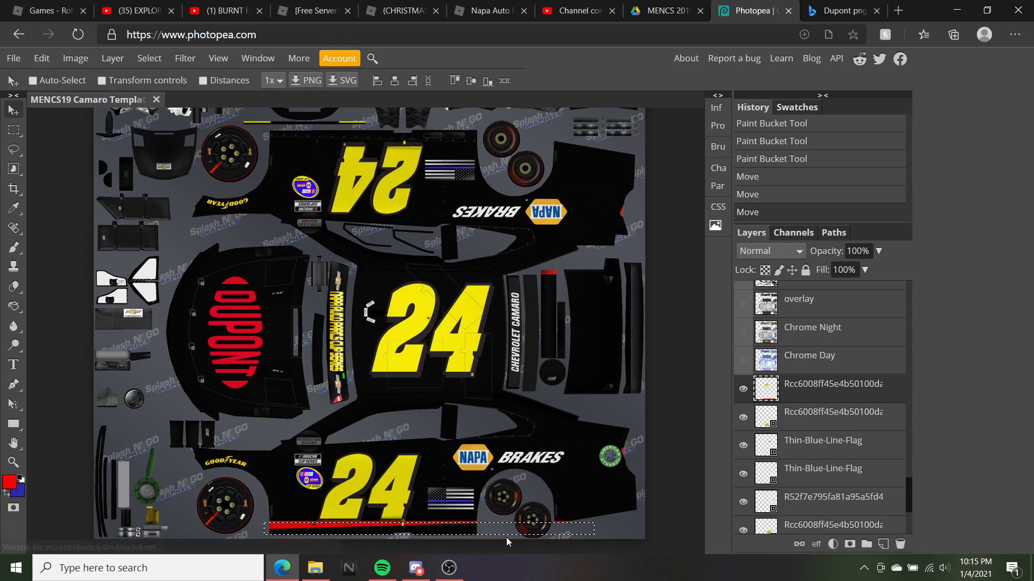
pyautogui.click(744, 390)
pyautogui.click(743, 390)
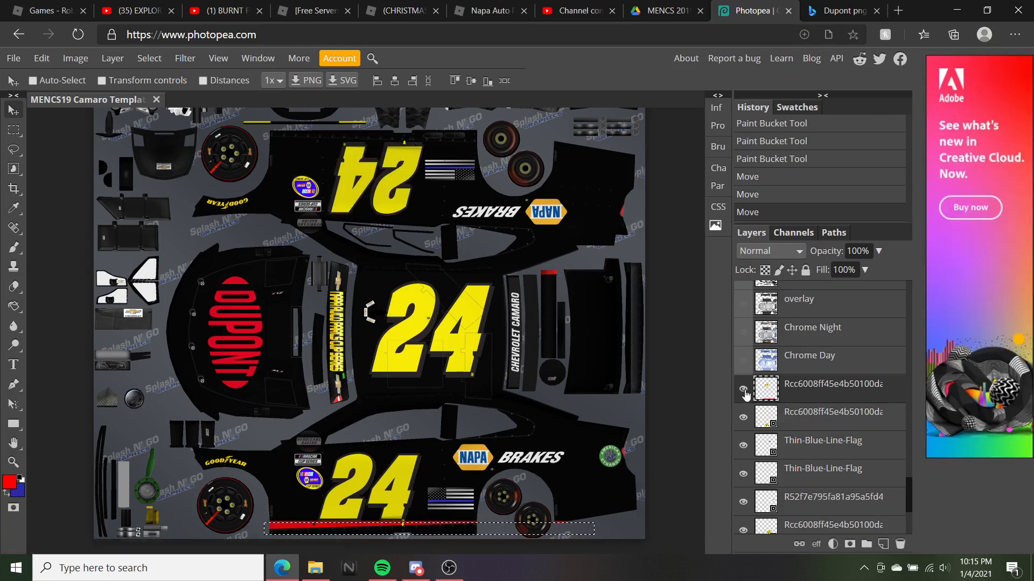
# Bring up the layer options for the duplicate 24 logo layer
pyautogui.rightClick(746, 395)
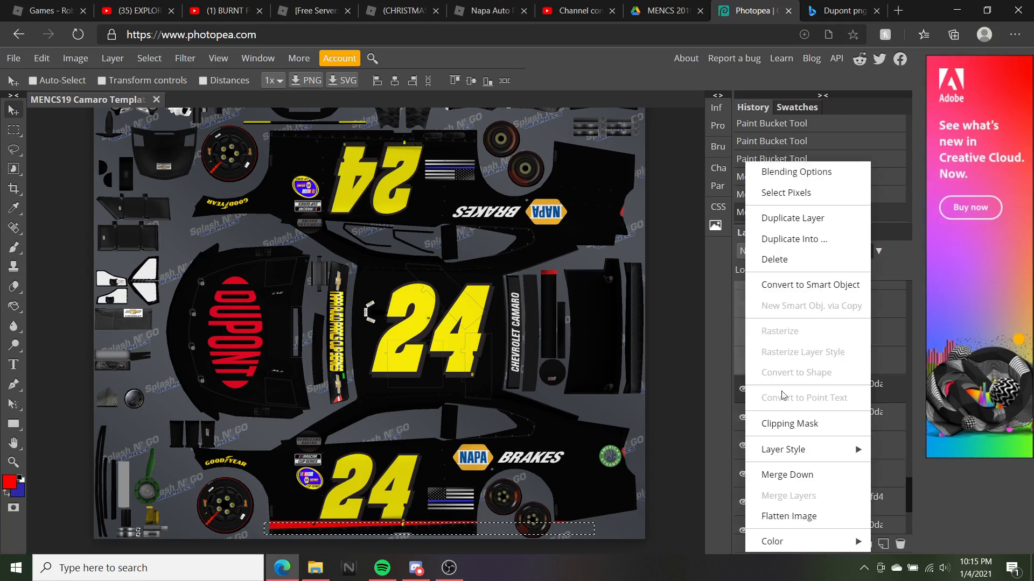
pyautogui.click(1019, 486)
pyautogui.rightClick(1018, 525)
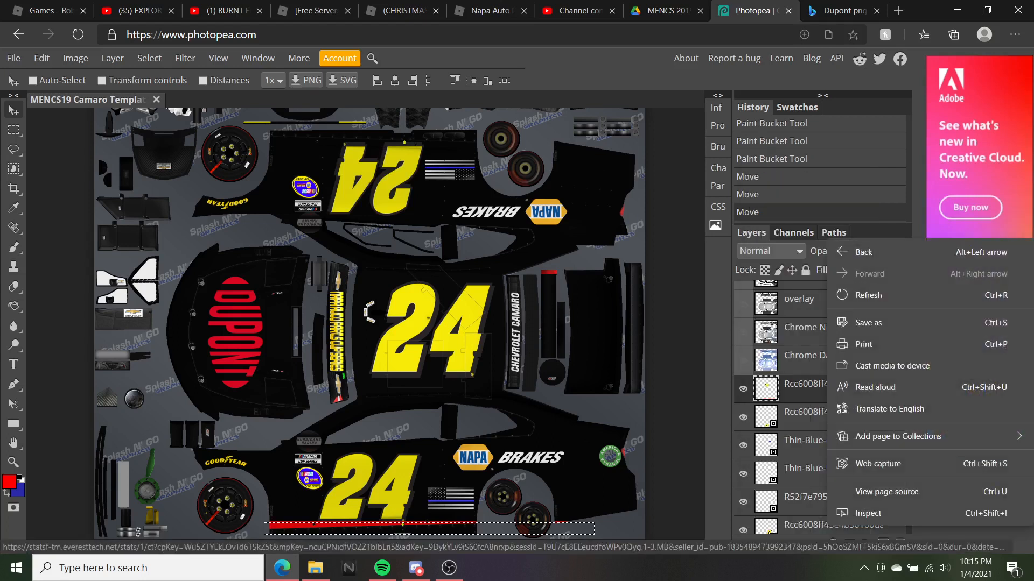
pyautogui.click(720, 403)
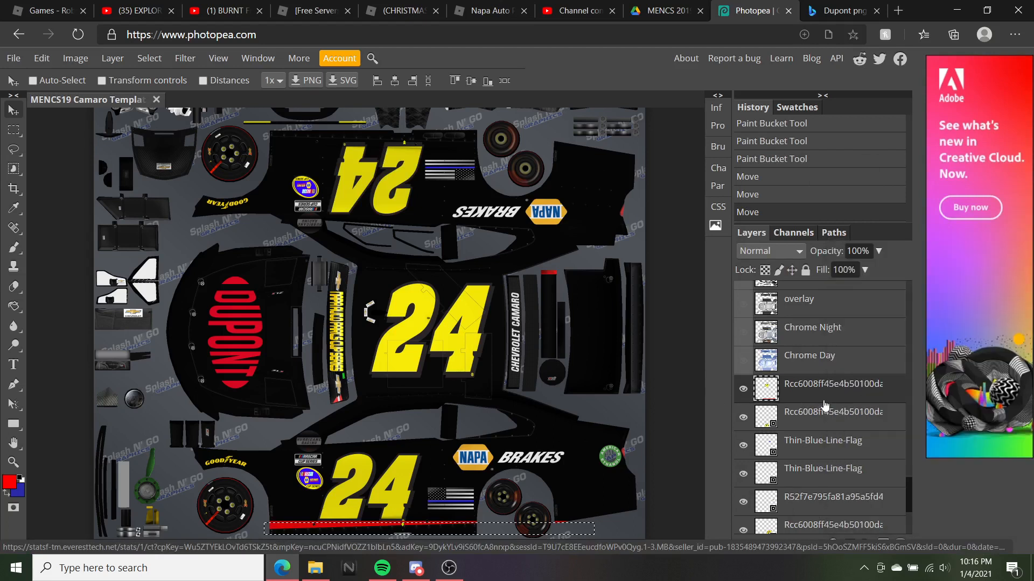
pyautogui.rightClick(822, 403)
# Delete the duplicate 24 layer, then place a new 24 logo and move it around
pyautogui.click(852, 259)
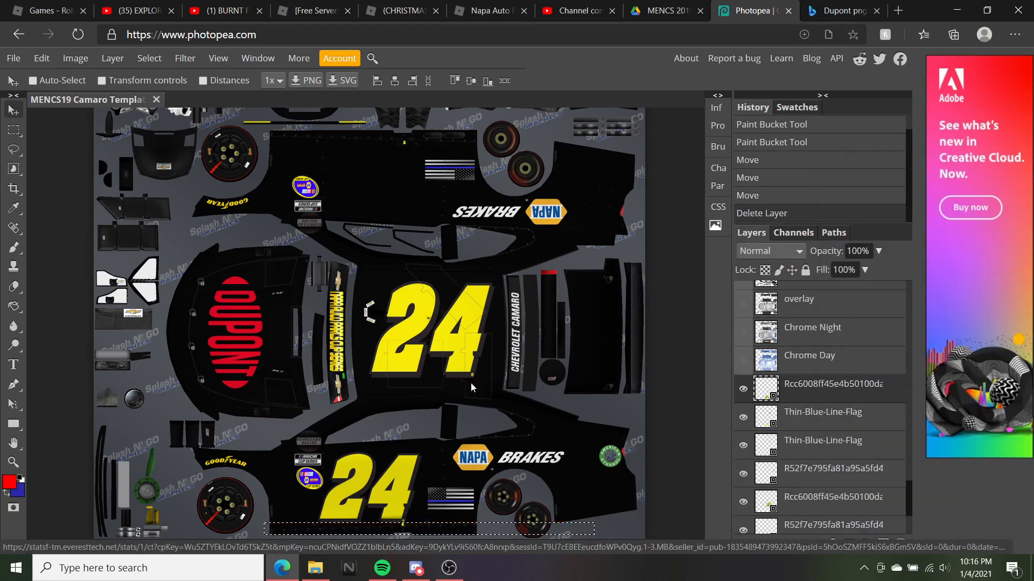
pyautogui.click(315, 568)
pyautogui.scroll(5, 477, 322)
pyautogui.moveTo(638, 396); pyautogui.dragTo(253, 328)
pyautogui.scroll(3, 253, 259)
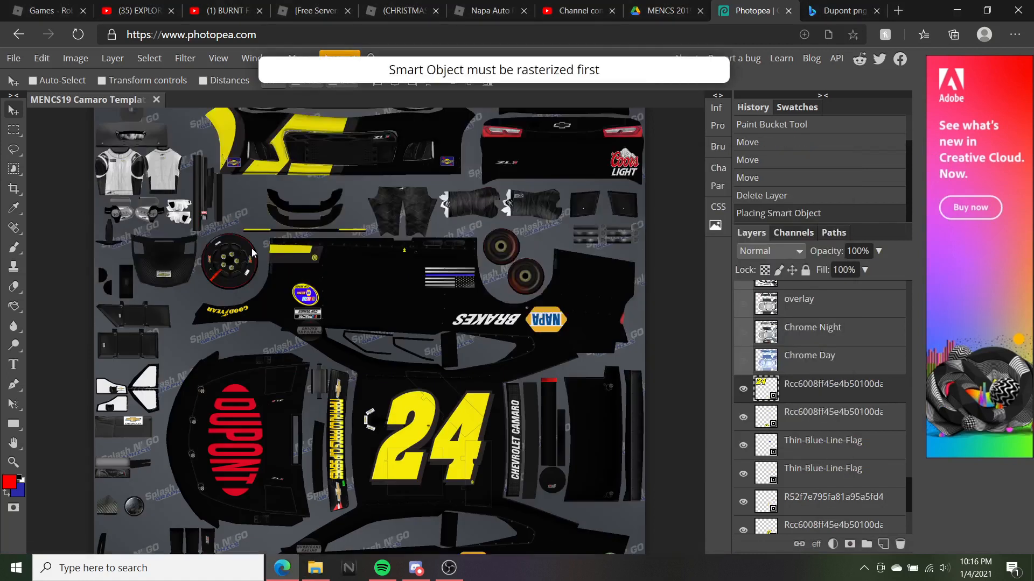
pyautogui.moveTo(267, 193); pyautogui.dragTo(272, 331)
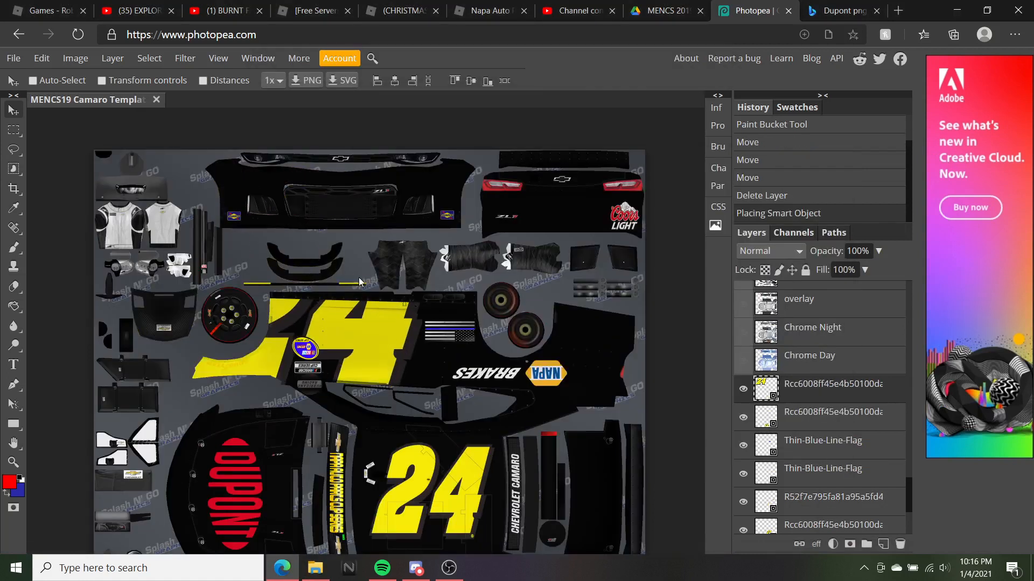
pyautogui.rightClick(360, 280)
pyautogui.moveTo(348, 308); pyautogui.dragTo(189, 173)
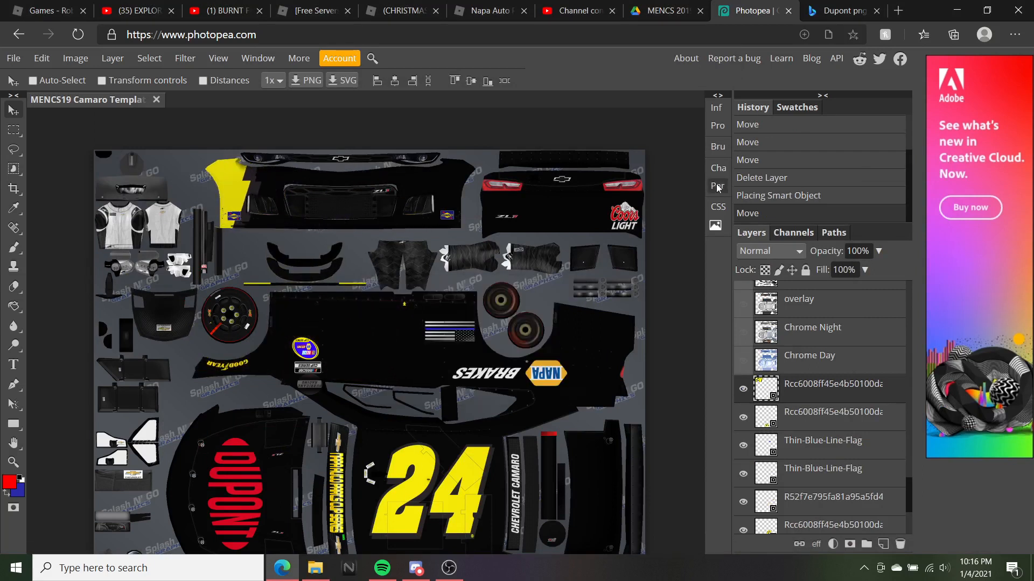
# Step back in History to restore the layers from before the deletion
pyautogui.click(759, 196)
pyautogui.click(804, 182)
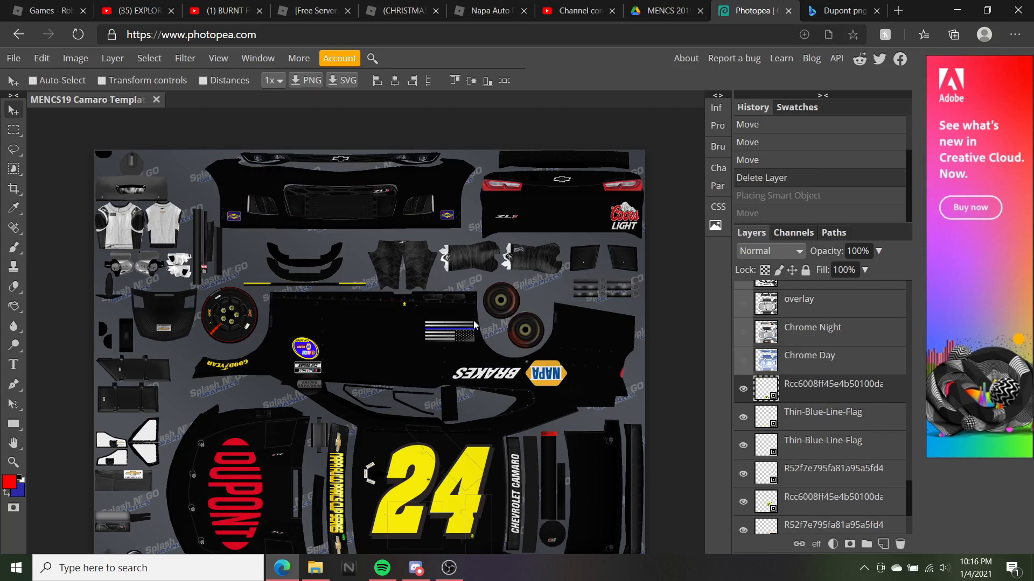
pyautogui.scroll(-2, 488, 315)
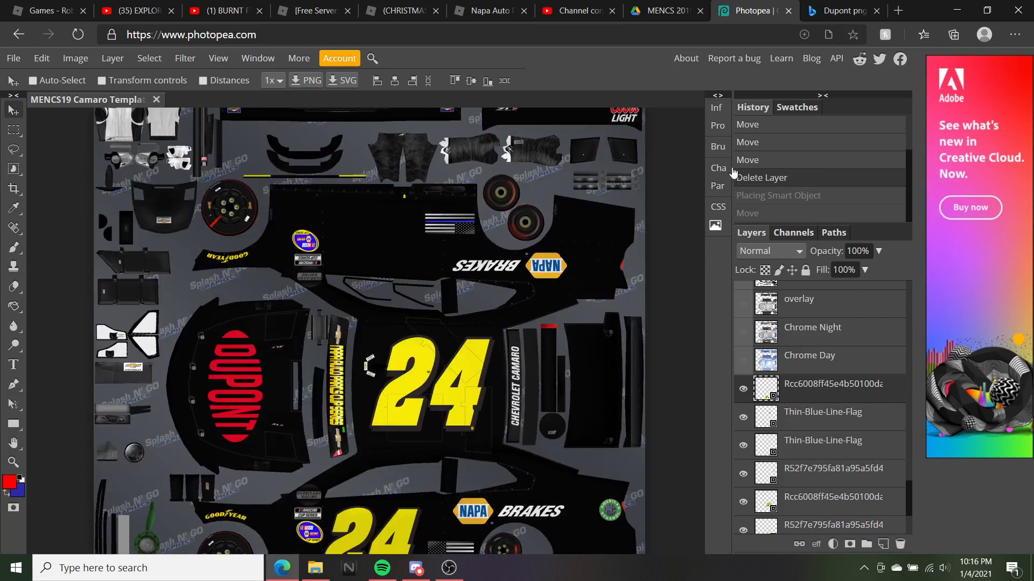
pyautogui.click(762, 160)
# Drag the 24 logo layer up to sit just above the black base layer
pyautogui.scroll(-2, 300, 283)
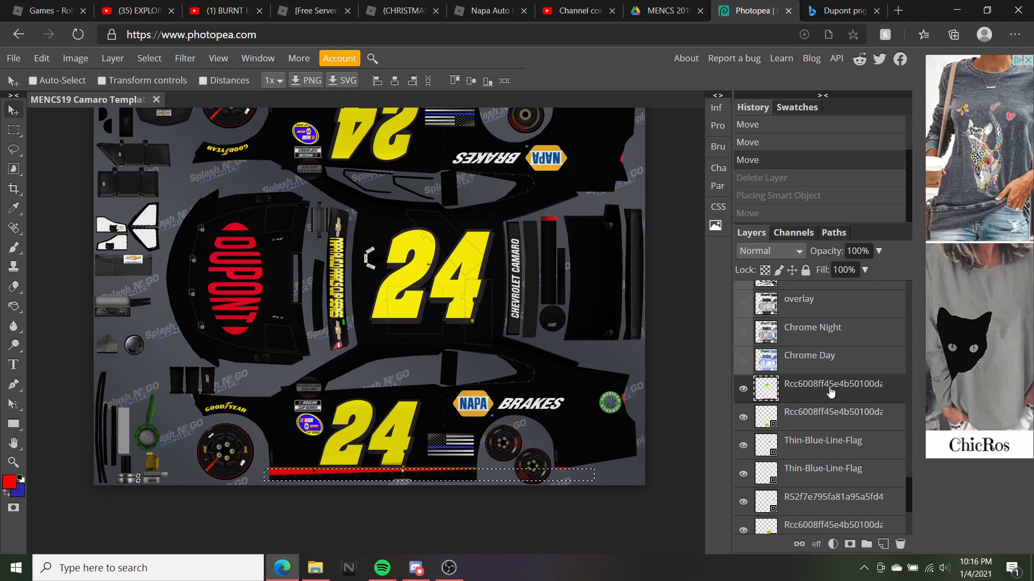
pyautogui.scroll(-1, 332, 353)
pyautogui.scroll(1, 335, 349)
pyautogui.moveTo(838, 394); pyautogui.dragTo(817, 525)
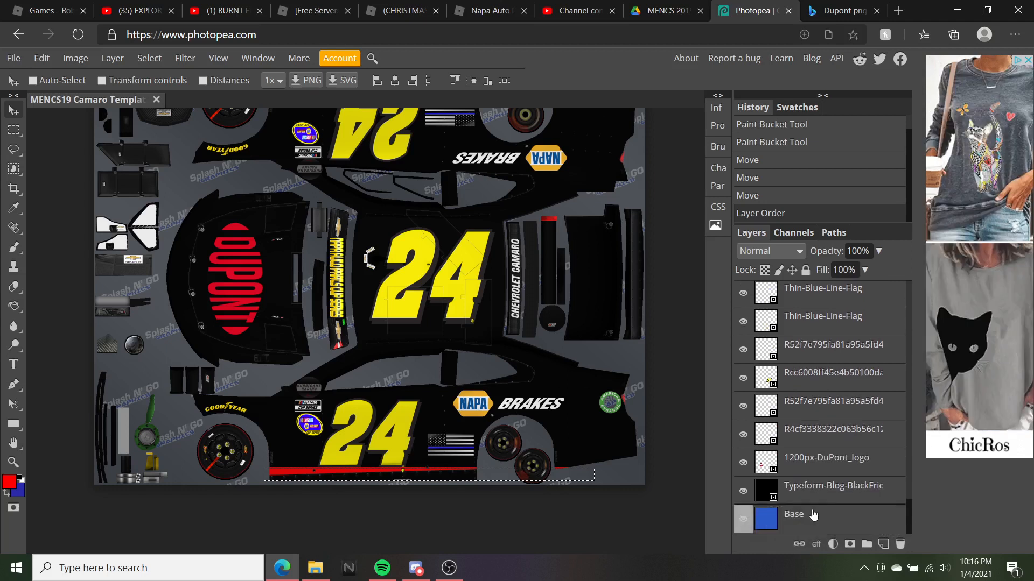
pyautogui.moveTo(809, 488); pyautogui.dragTo(802, 448)
pyautogui.scroll(1, 438, 351)
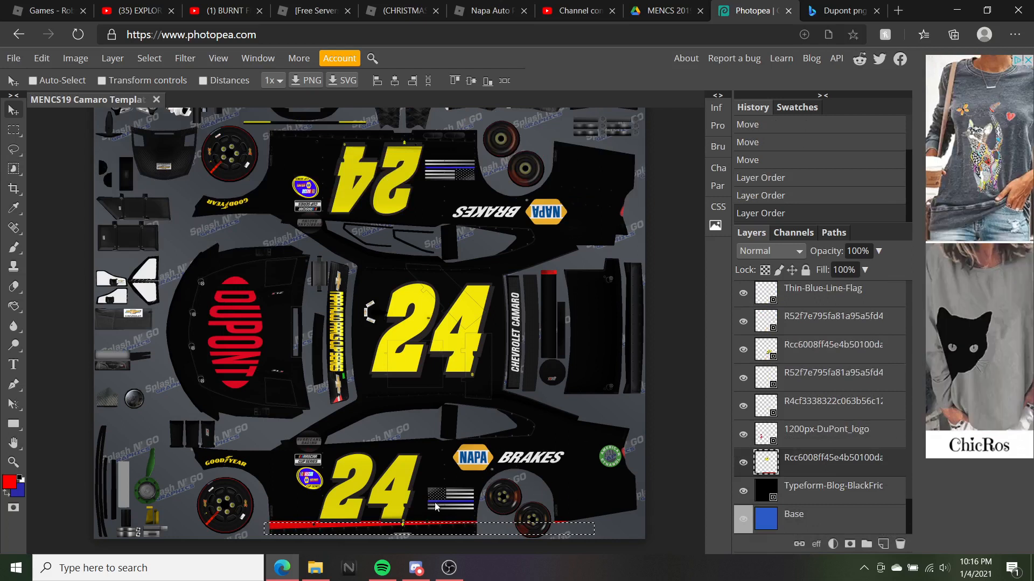
pyautogui.scroll(1, 406, 348)
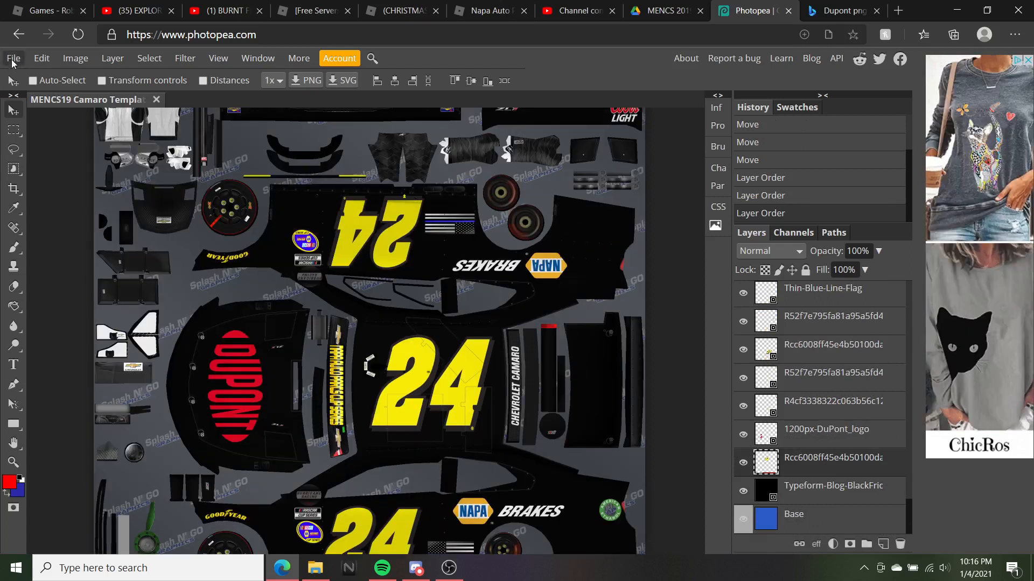
# Export the livery as a 2048×2048 PNG, saving MENCS19 Camaro Template HR (1) (4).png
pyautogui.click(13, 59)
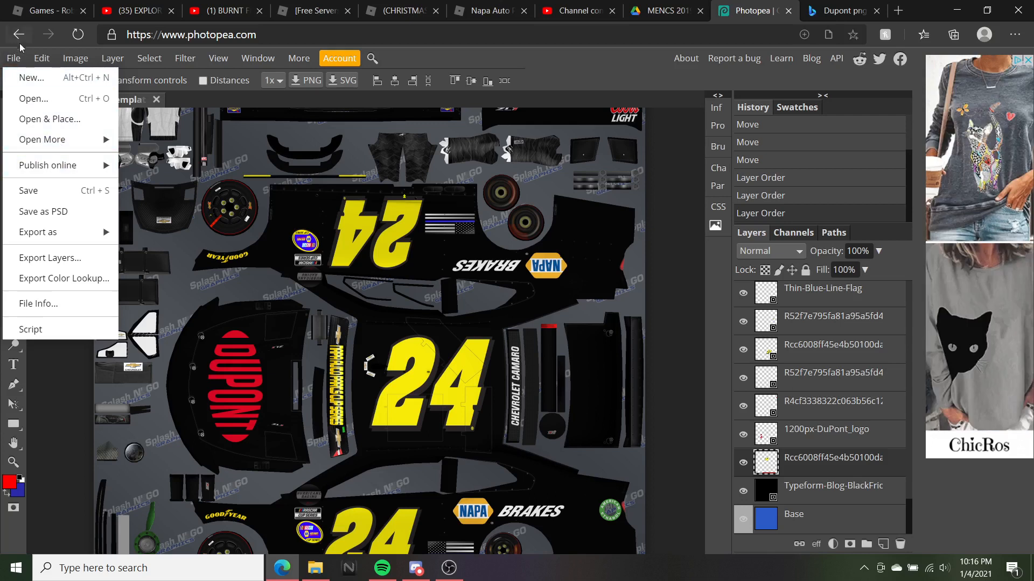
pyautogui.moveTo(74, 232)
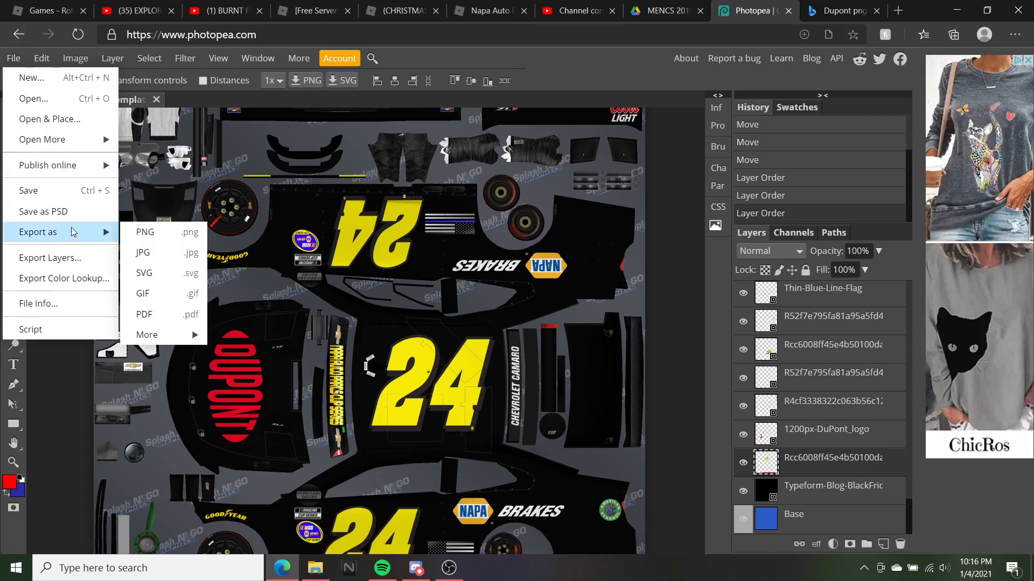
pyautogui.click(181, 239)
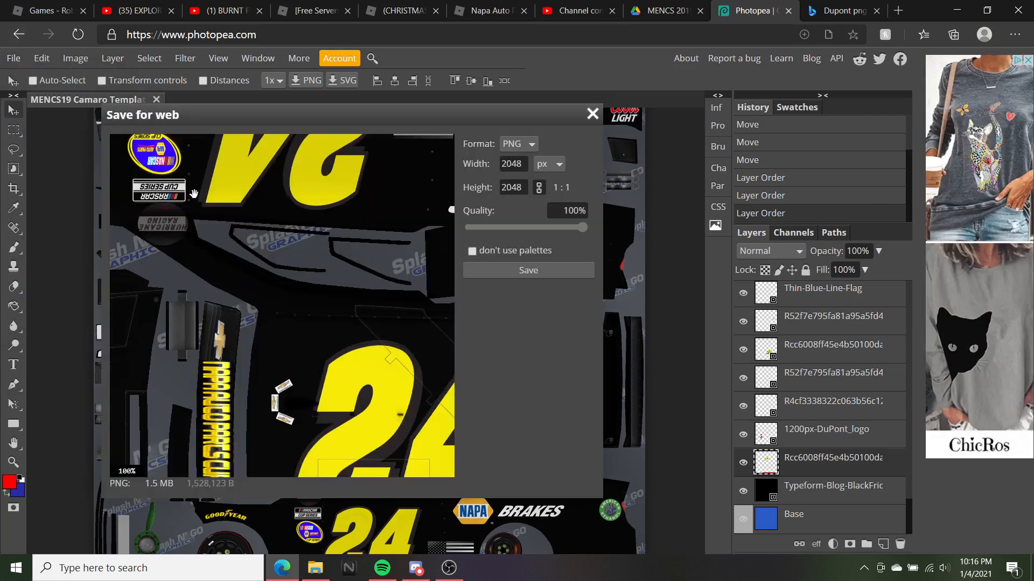
pyautogui.scroll(-3, 309, 249)
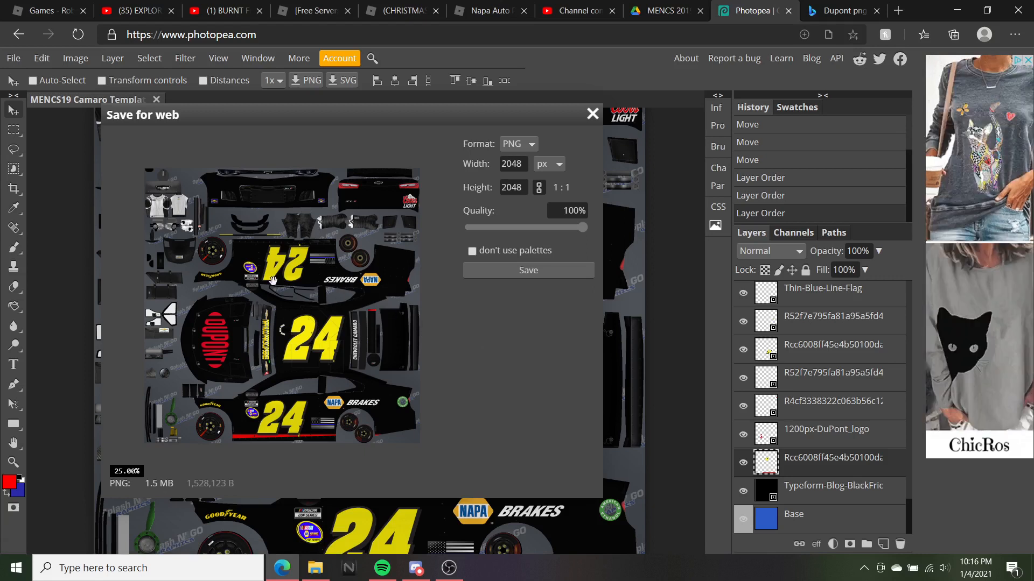
pyautogui.click(531, 271)
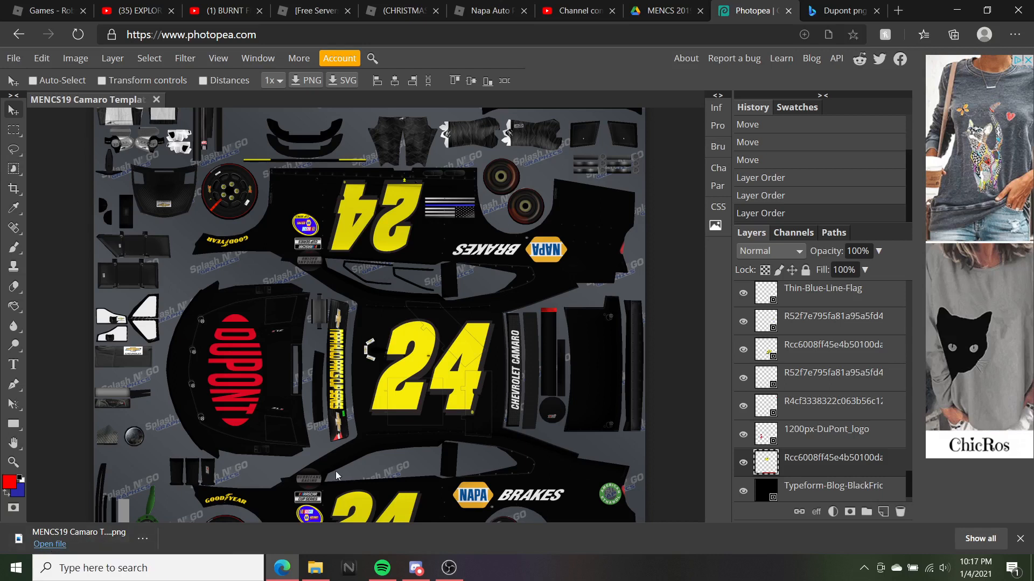
# Open Roblox's Create area in a new tab and go to the Decals section
pyautogui.click(49, 10)
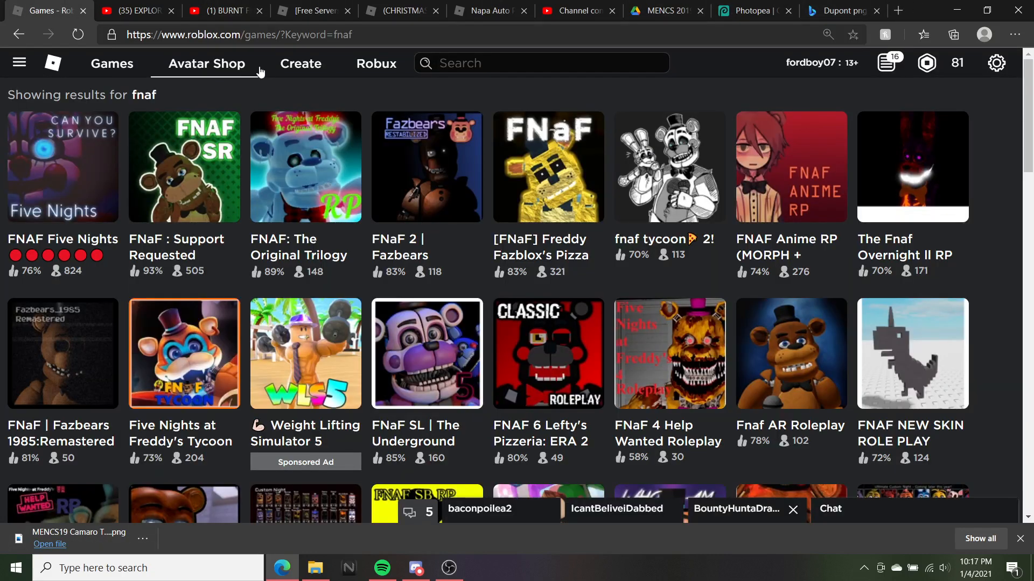
pyautogui.click(898, 10)
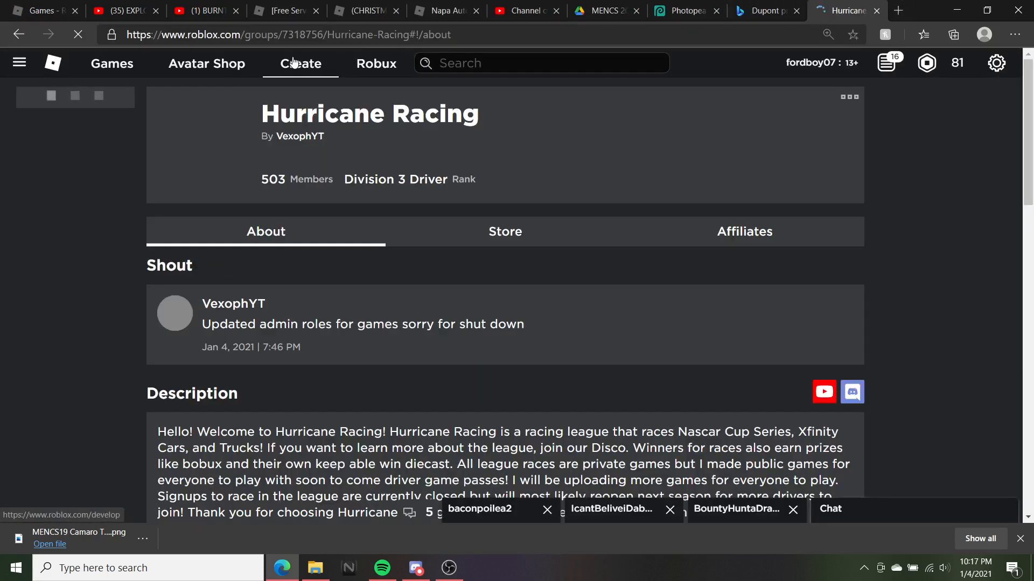
pyautogui.click(294, 64)
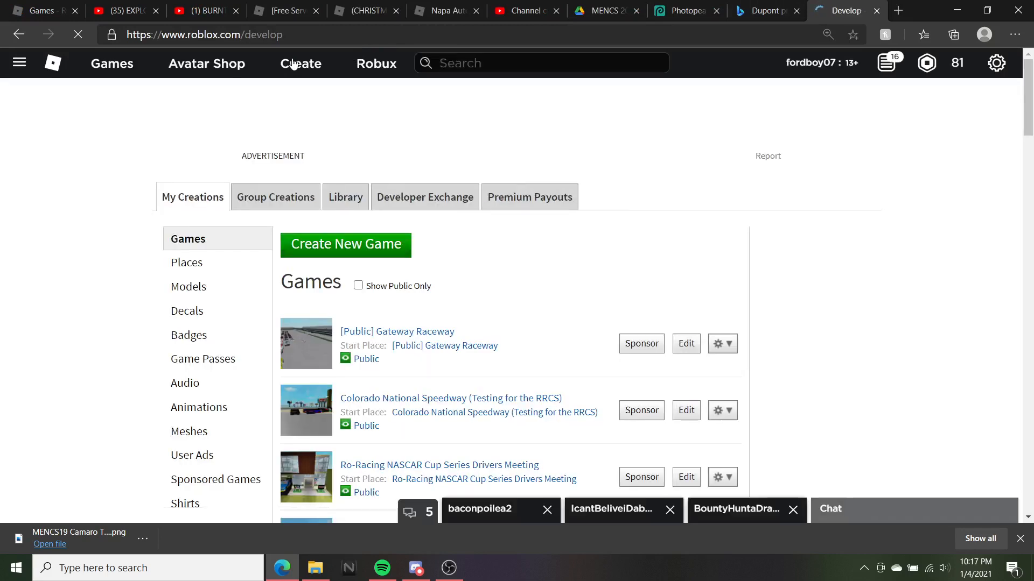
pyautogui.click(199, 311)
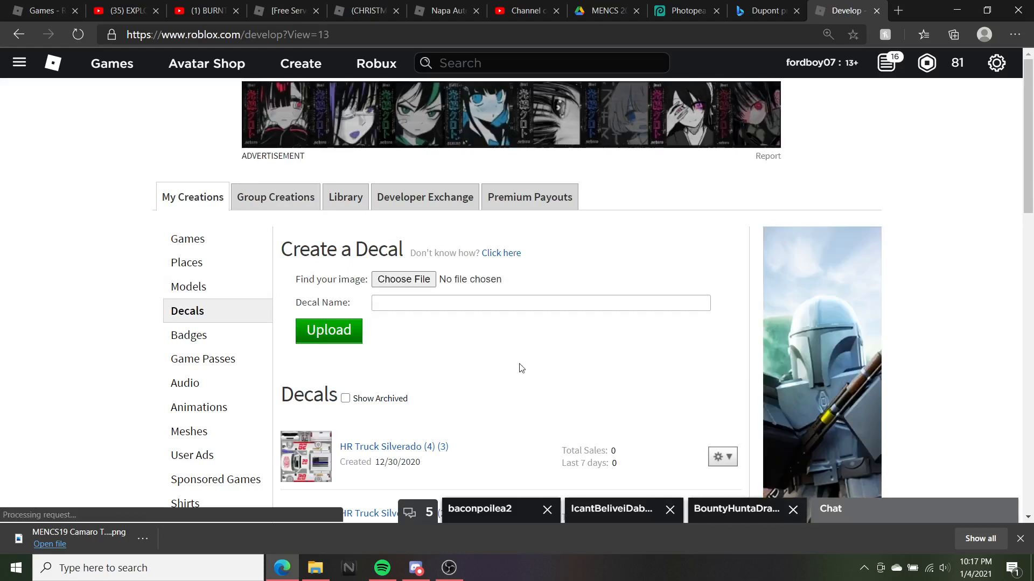
# Pick MENCS19 Camaro Template HR (1) (4).png from Downloads and upload it as a decal
pyautogui.click(433, 280)
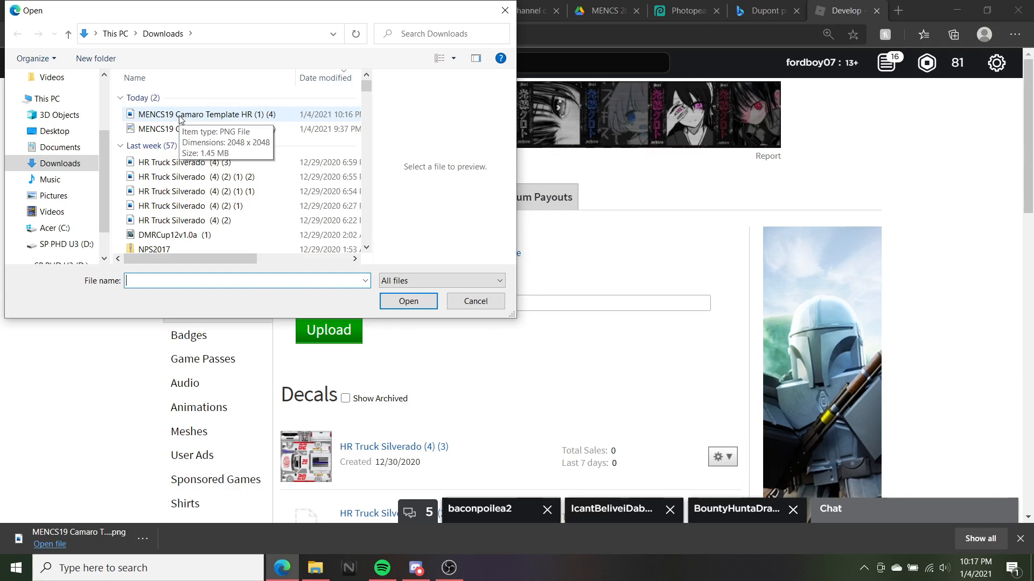
pyautogui.click(145, 115)
pyautogui.click(409, 304)
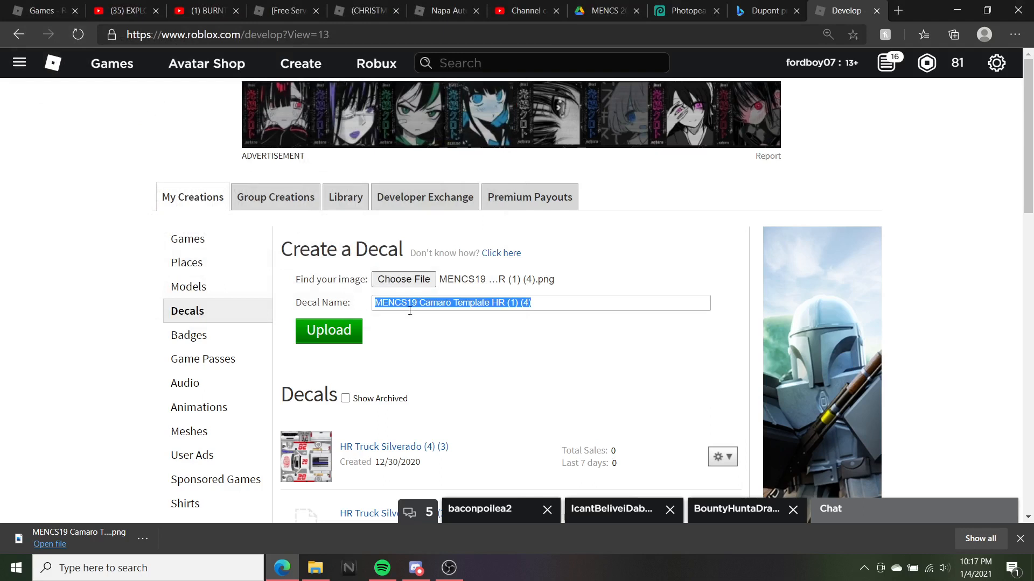
pyautogui.click(330, 329)
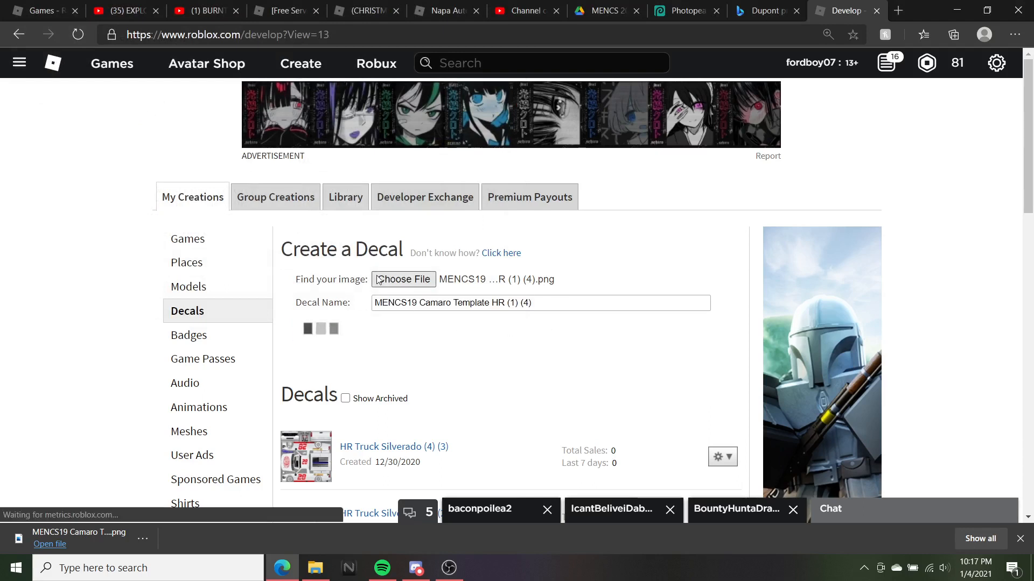
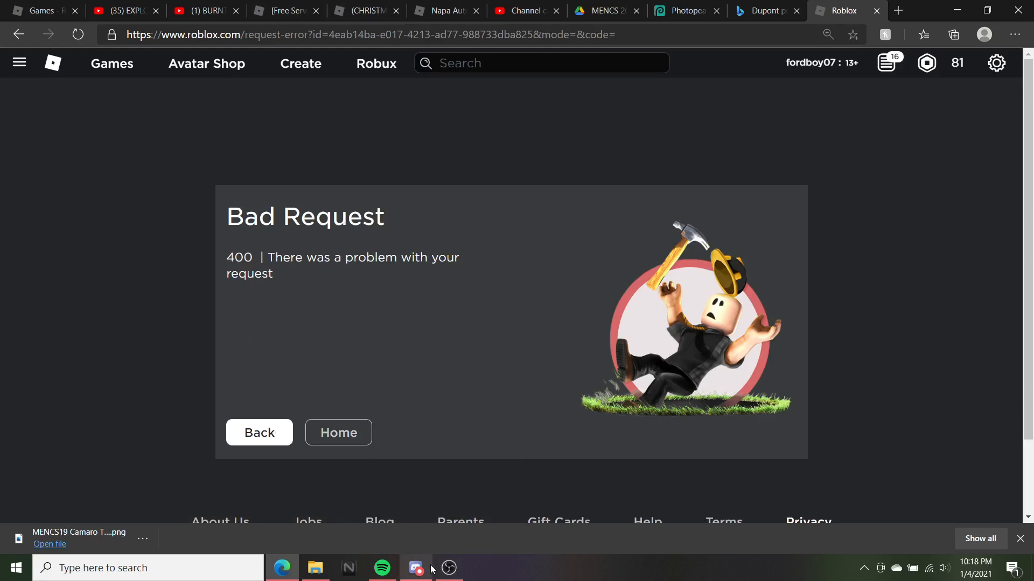
# Load the Roblox group page in a new tab and go to Create's My Creations games list
pyautogui.click(457, 572)
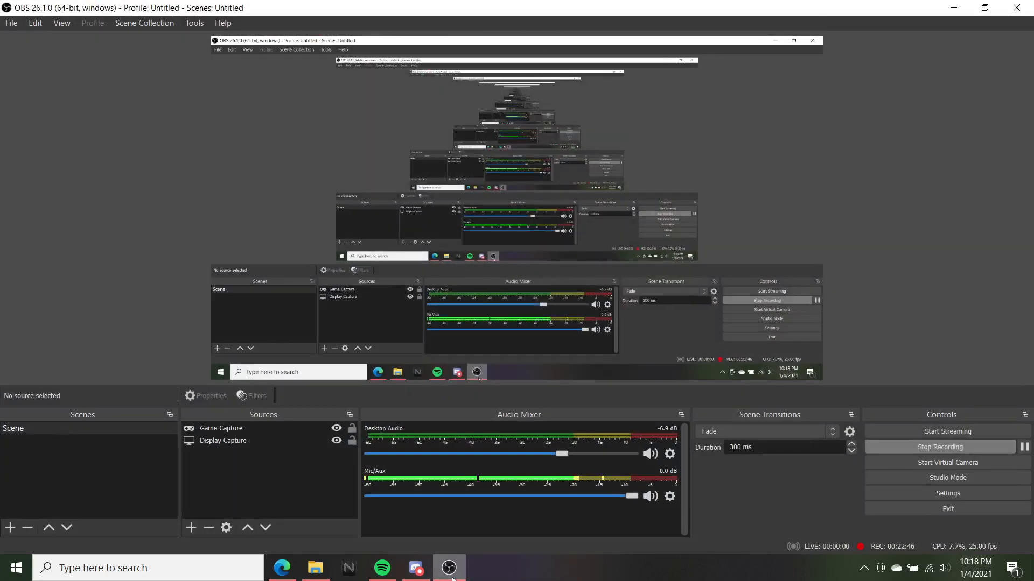
pyautogui.click(456, 573)
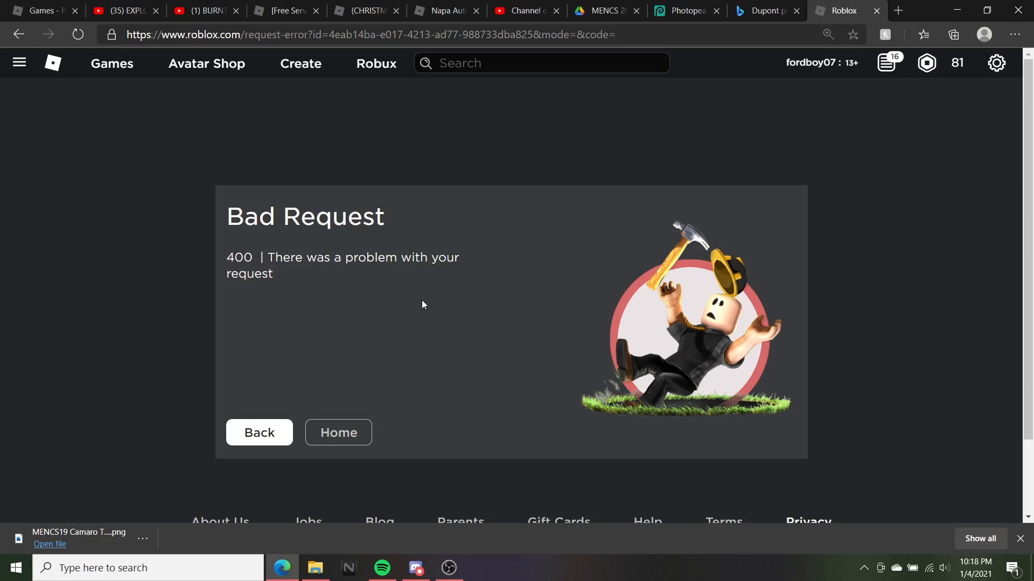
pyautogui.click(903, 11)
pyautogui.write('r')
pyautogui.press('Return')
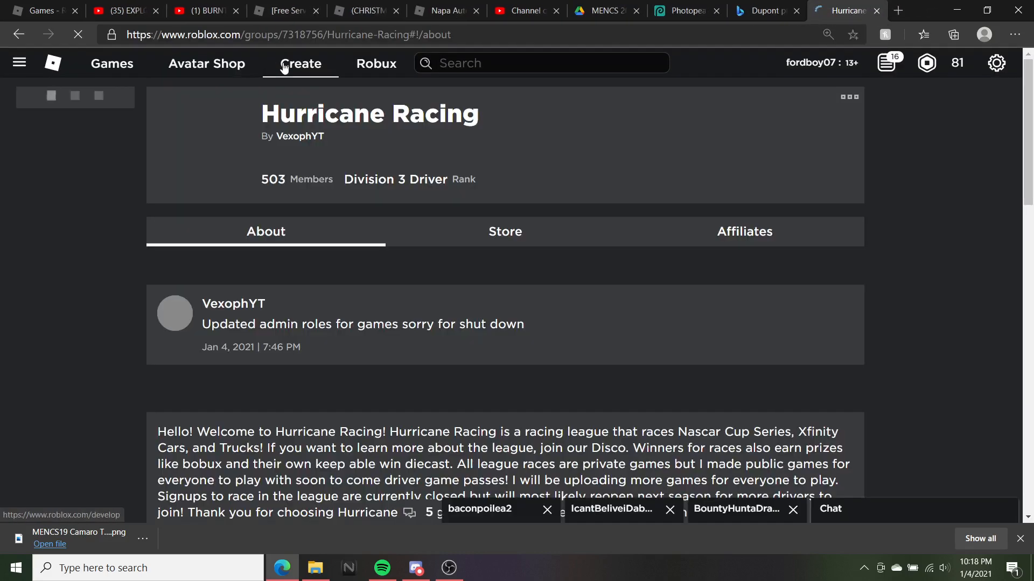
pyautogui.click(285, 71)
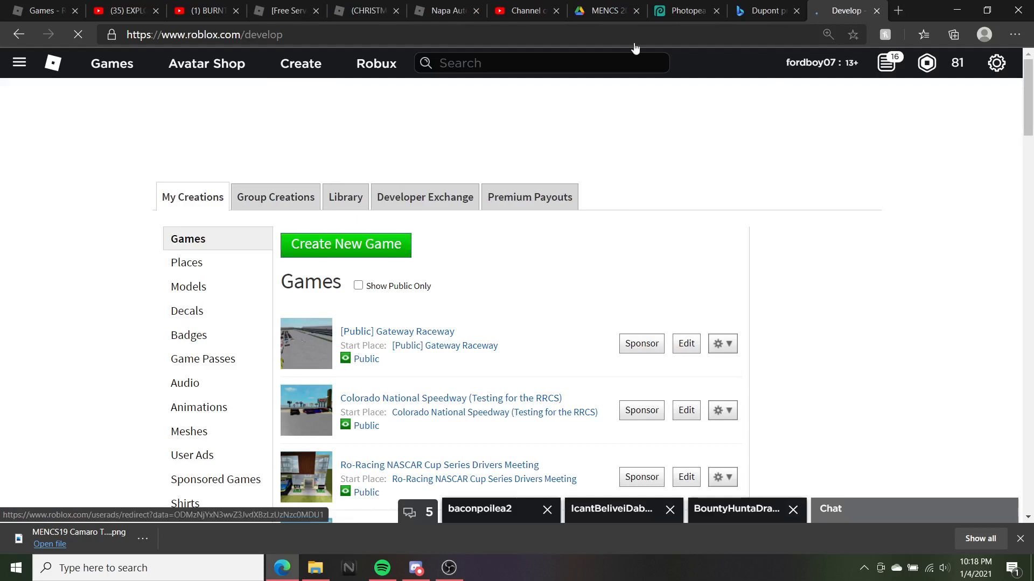
# Back in Photopea, switch to rectangular selection and deselect the current selection on the template
pyautogui.click(683, 11)
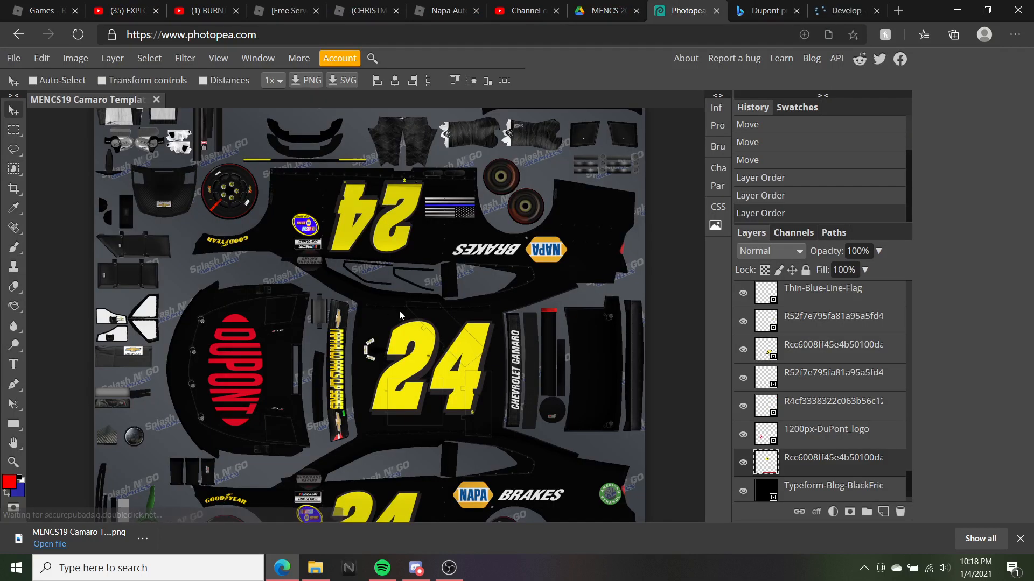
pyautogui.scroll(-1, 405, 191)
pyautogui.scroll(1, 406, 192)
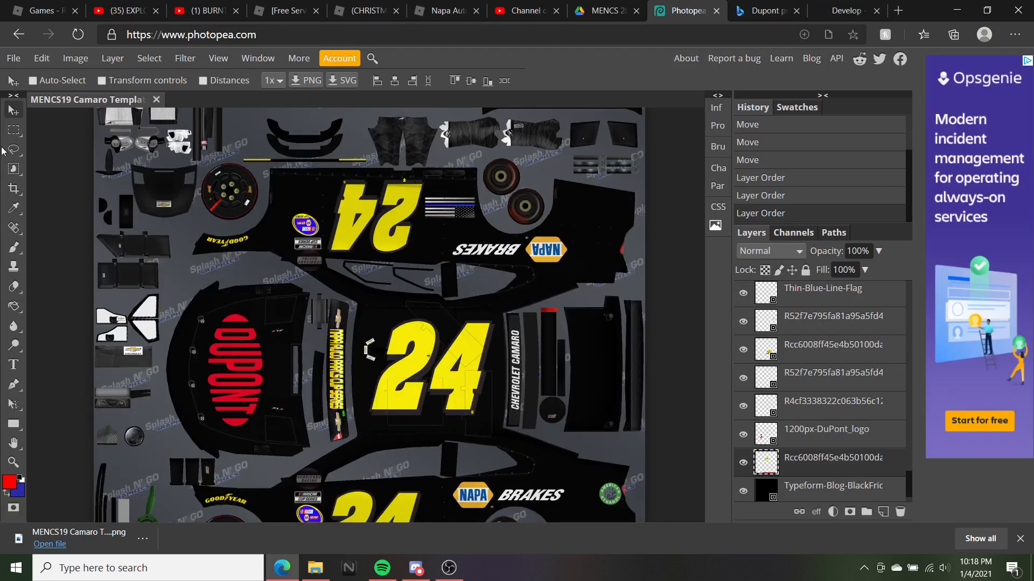
pyautogui.click(14, 130)
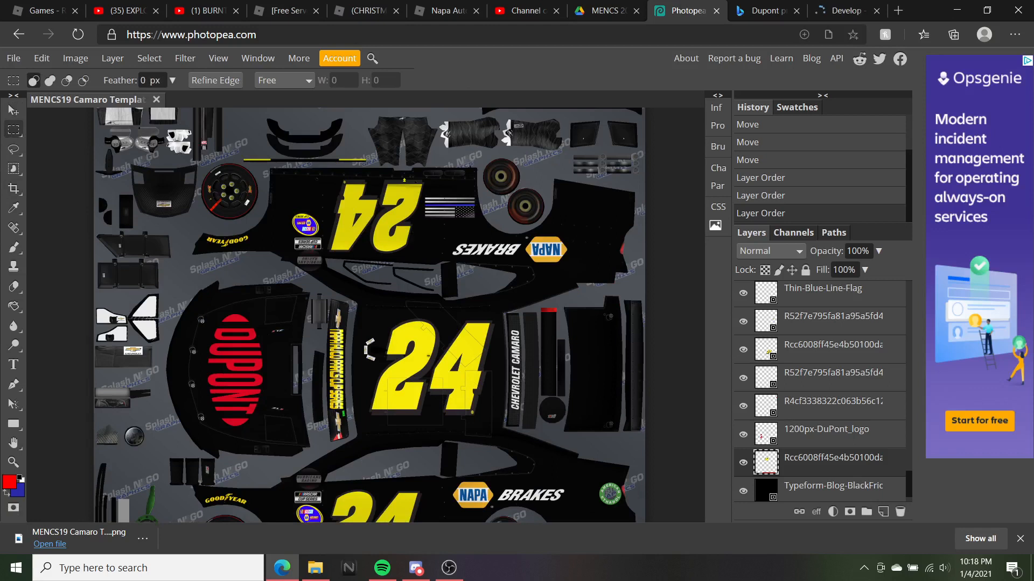
pyautogui.scroll(-1, 370, 315)
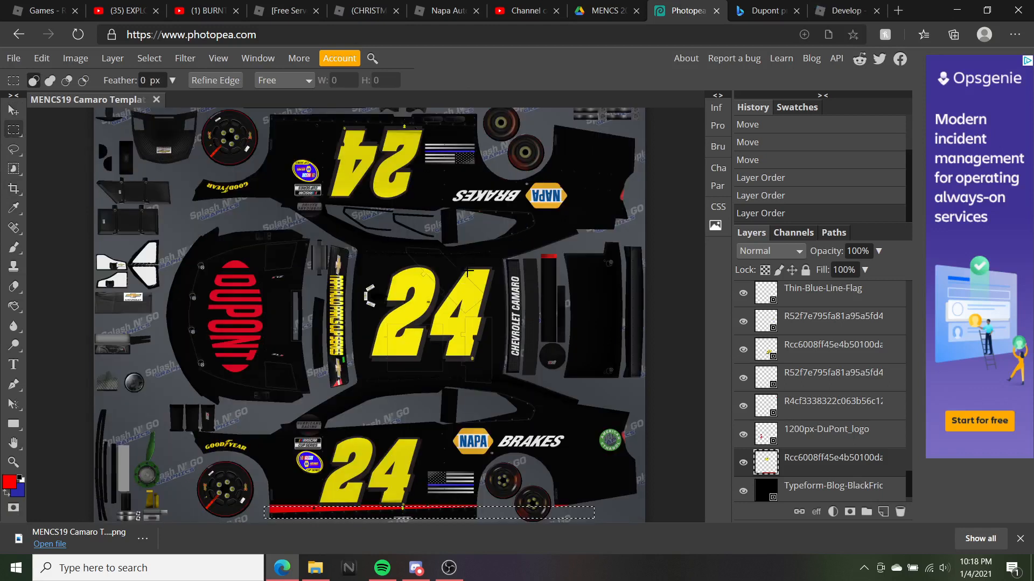
pyautogui.rightClick(415, 511)
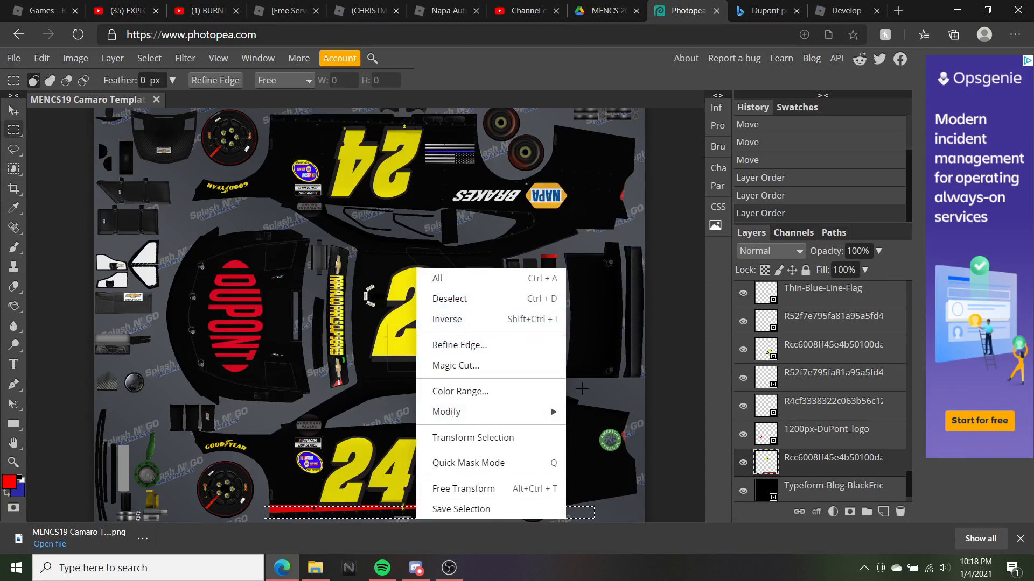
pyautogui.click(450, 299)
# Duplicate the red stripe layer
pyautogui.scroll(2, 450, 299)
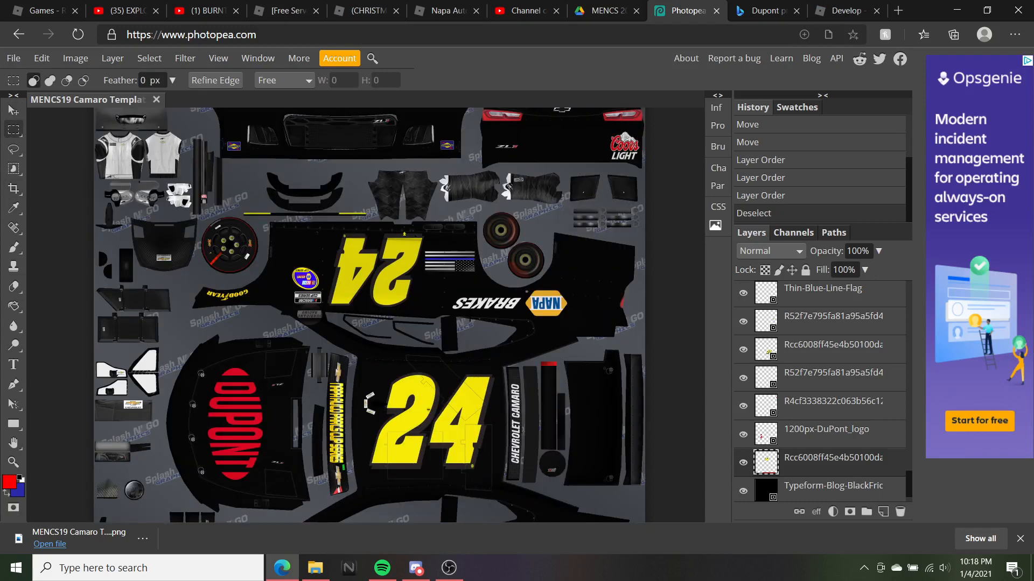
pyautogui.rightClick(798, 459)
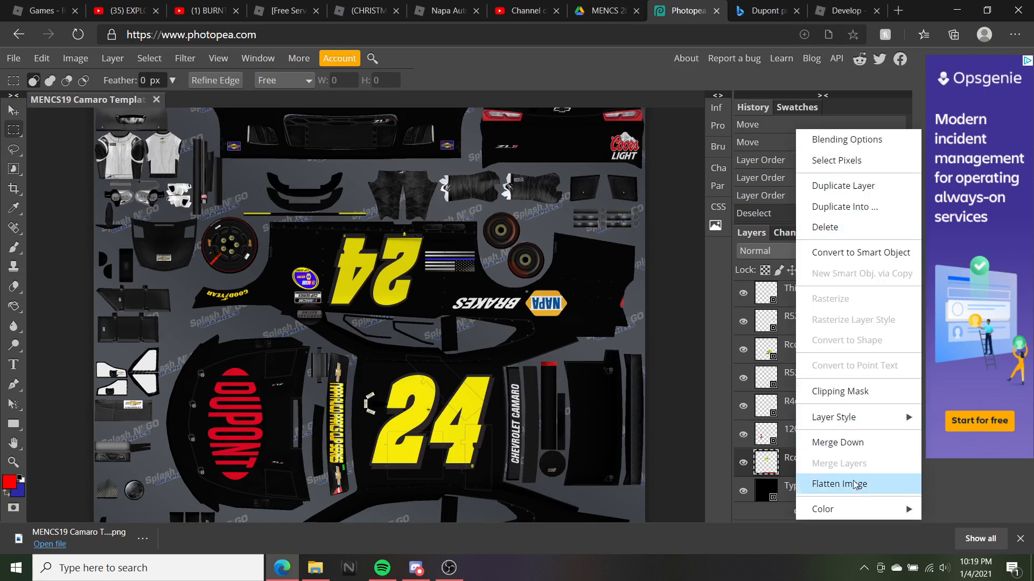
pyautogui.click(841, 187)
pyautogui.scroll(-2, 369, 315)
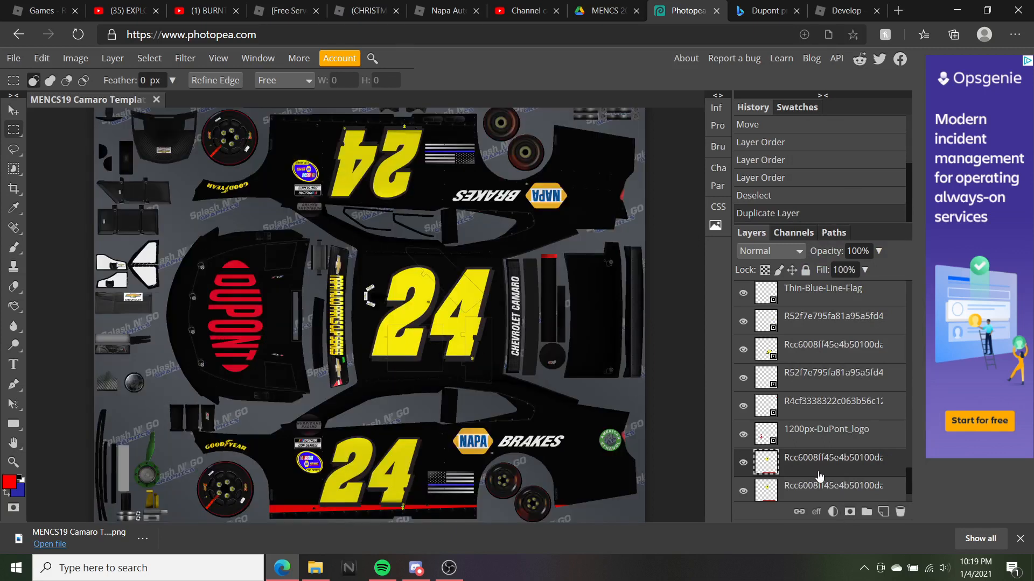
pyautogui.moveTo(462, 458)
pyautogui.mouseDown()
pyautogui.moveTo(449, 418)
pyautogui.moveTo(444, 443)
pyautogui.mouseUp()
pyautogui.hotkey('ctrl', 'd')
pyautogui.scroll(-1, 369, 317)
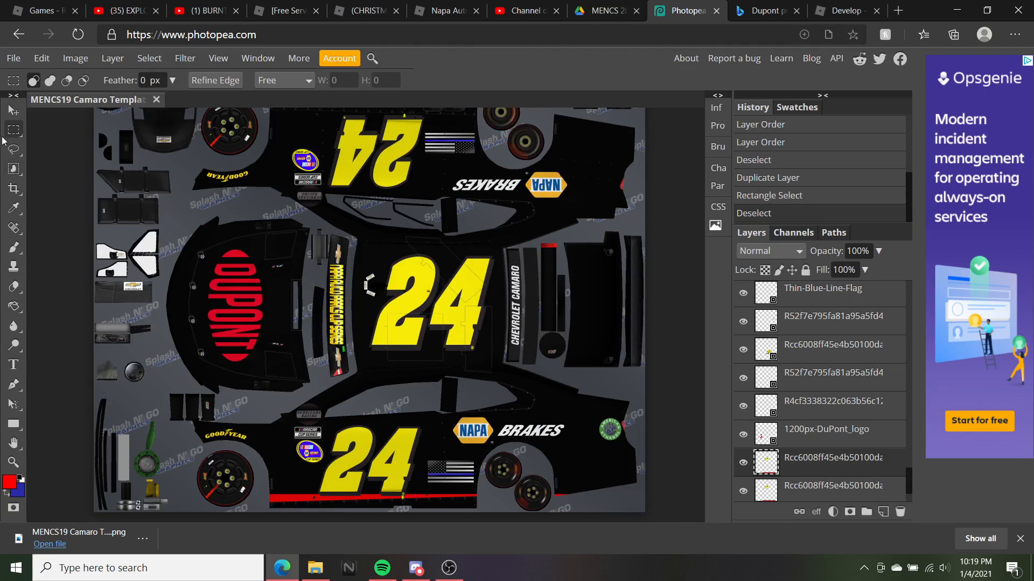
# Move the copied red stripe up to the side panel's top edge above the 24
pyautogui.click(13, 111)
pyautogui.moveTo(371, 441); pyautogui.dragTo(383, 154)
pyautogui.scroll(5, 383, 162)
pyautogui.scroll(-2, 428, 269)
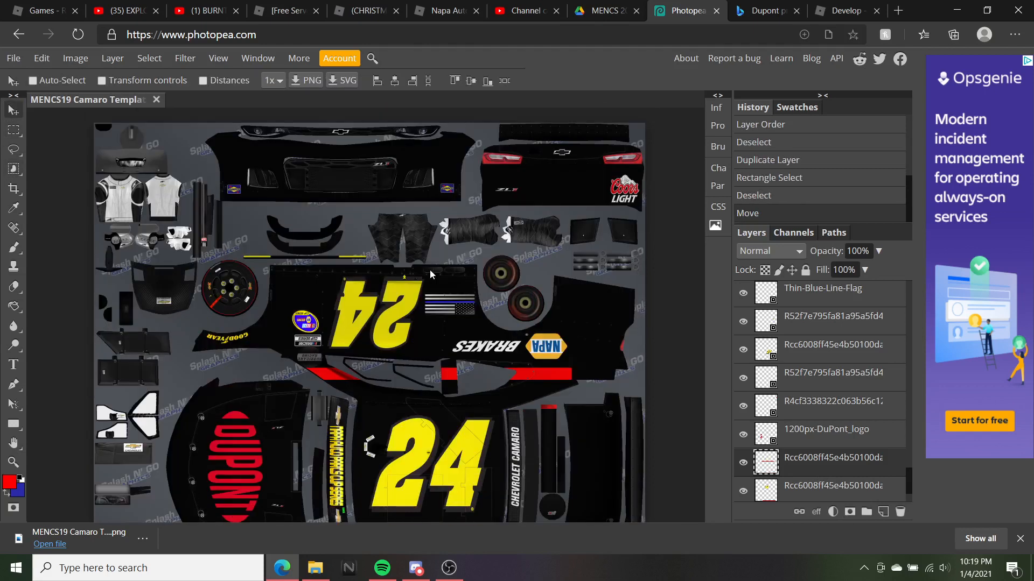
pyautogui.moveTo(449, 375); pyautogui.dragTo(417, 274)
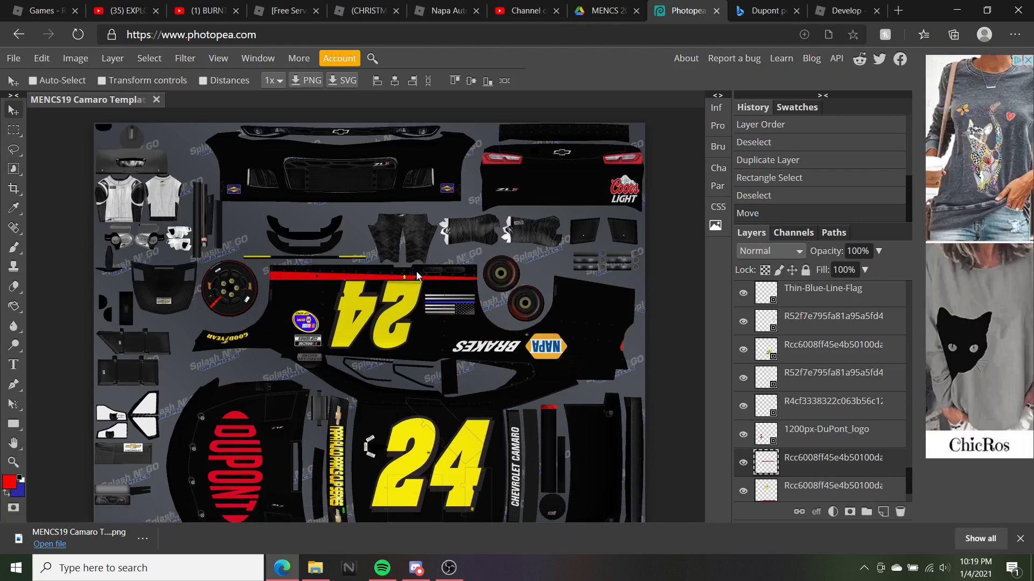
pyautogui.scroll(-3, 417, 273)
pyautogui.scroll(4, 417, 276)
pyautogui.scroll(-3, 393, 257)
pyautogui.scroll(-4, 395, 248)
pyautogui.scroll(4, 399, 248)
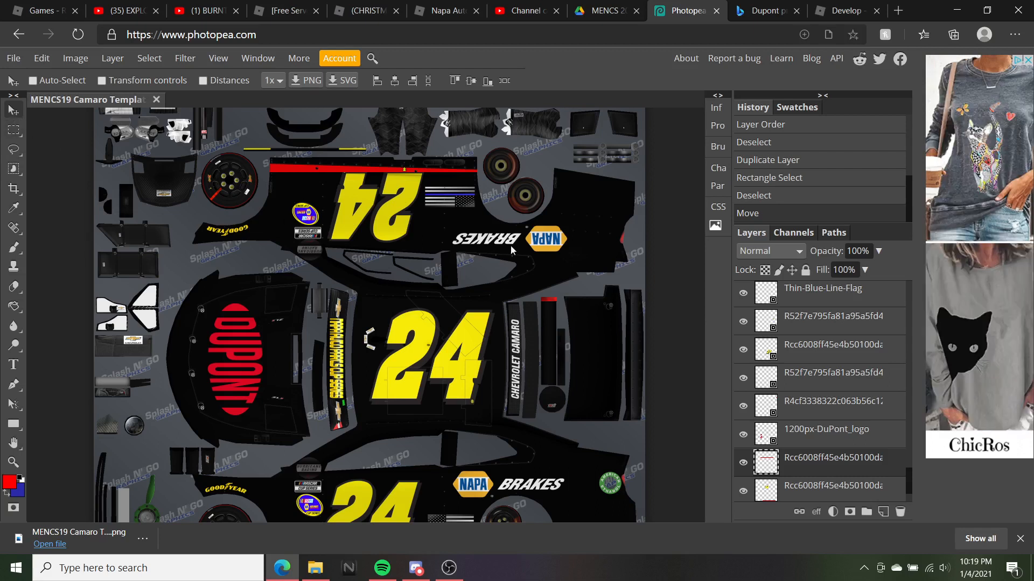
pyautogui.click(848, 11)
# Review the finished livery, glancing at the DuPont search and Roblox decal tabs
pyautogui.scroll(-8, 405, 361)
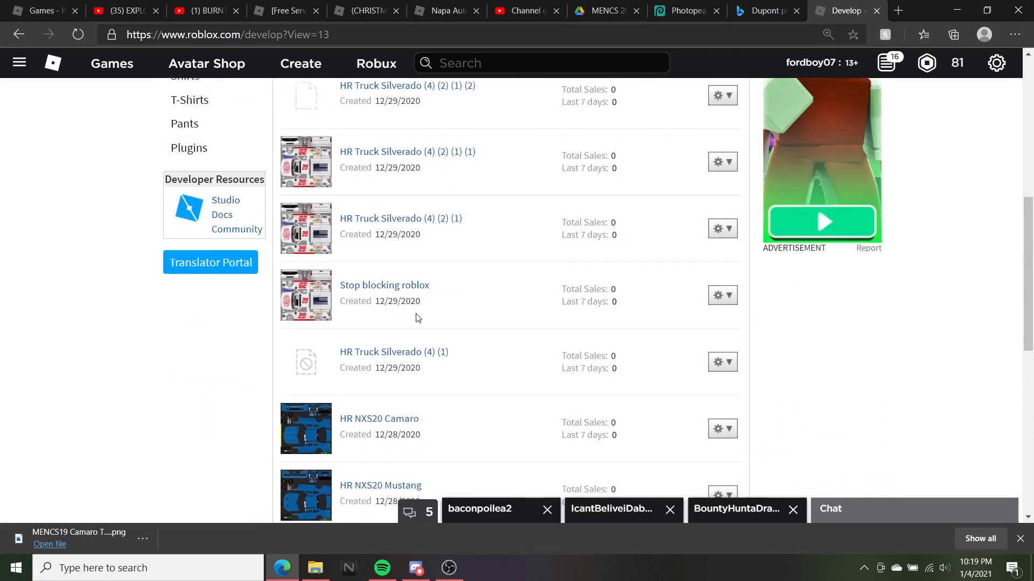
pyautogui.scroll(3, 415, 305)
pyautogui.scroll(-1, 364, 362)
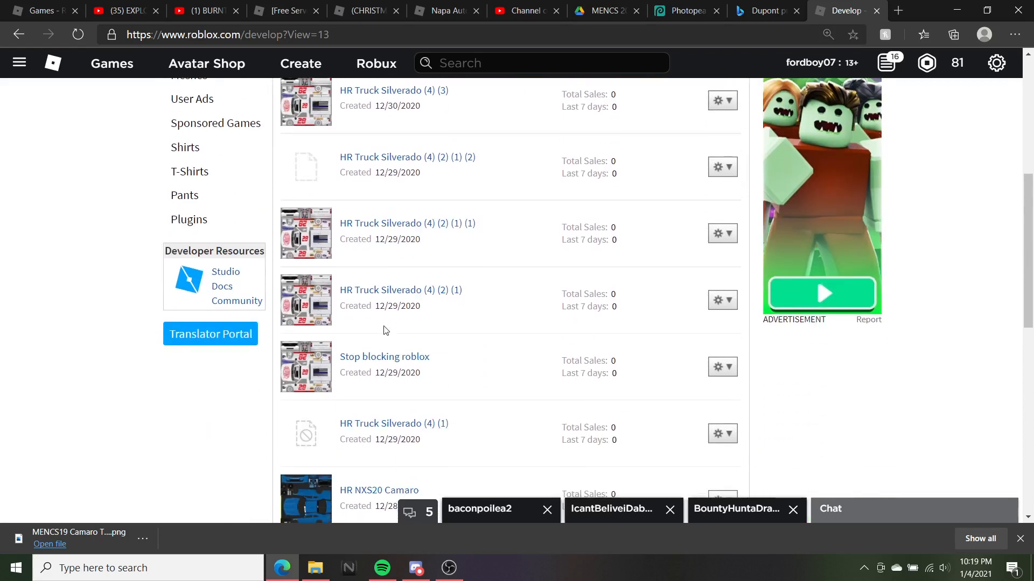
pyautogui.scroll(-1, 383, 349)
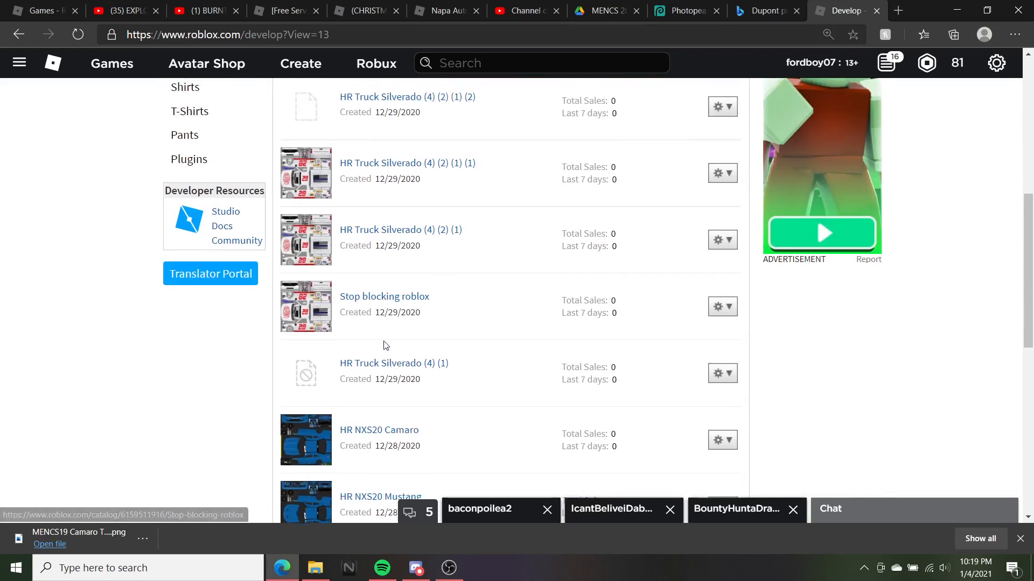
pyautogui.scroll(-7, 429, 330)
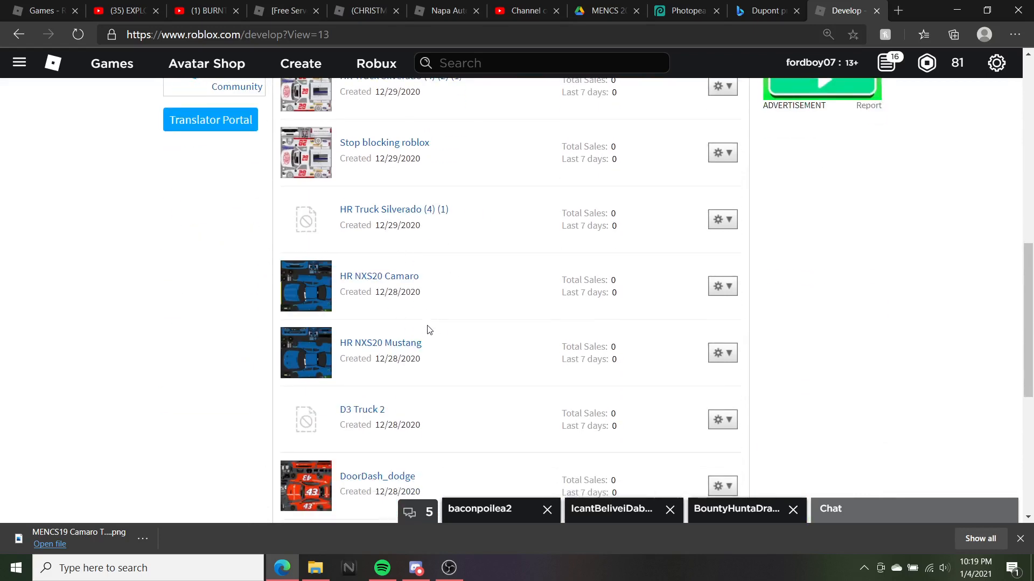
pyautogui.scroll(10, 426, 329)
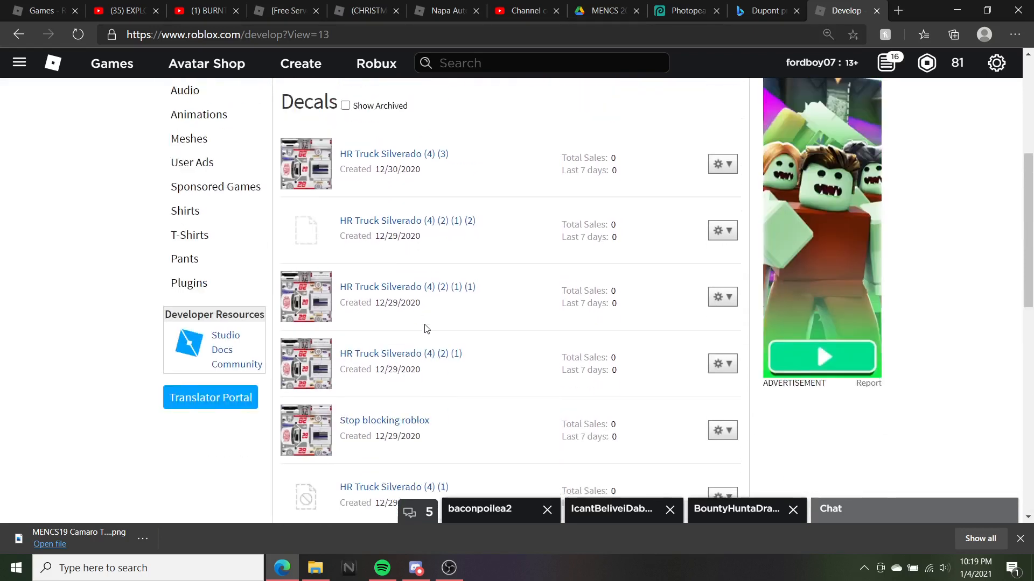
pyautogui.click(743, 7)
pyautogui.click(692, 10)
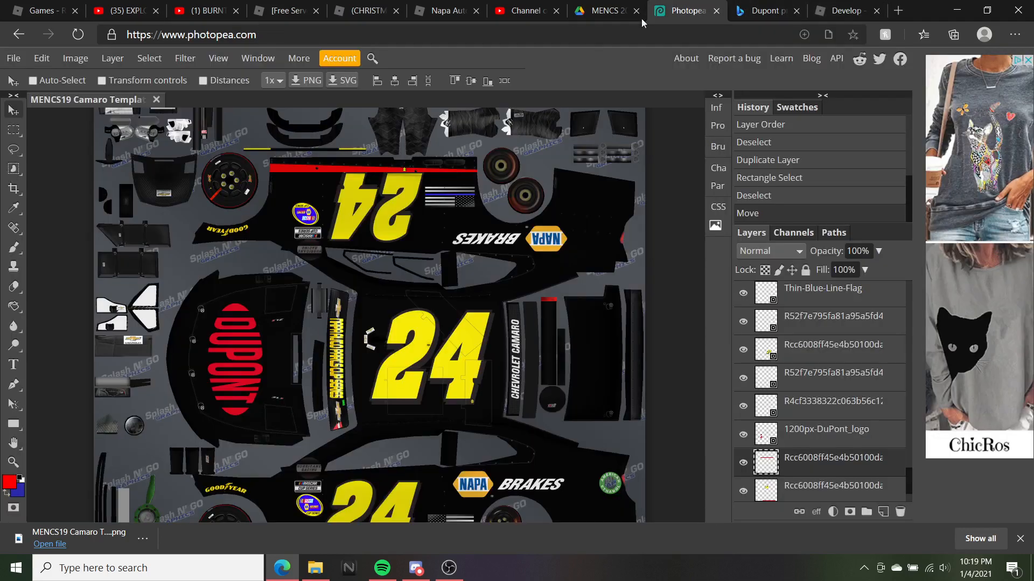
pyautogui.click(832, 8)
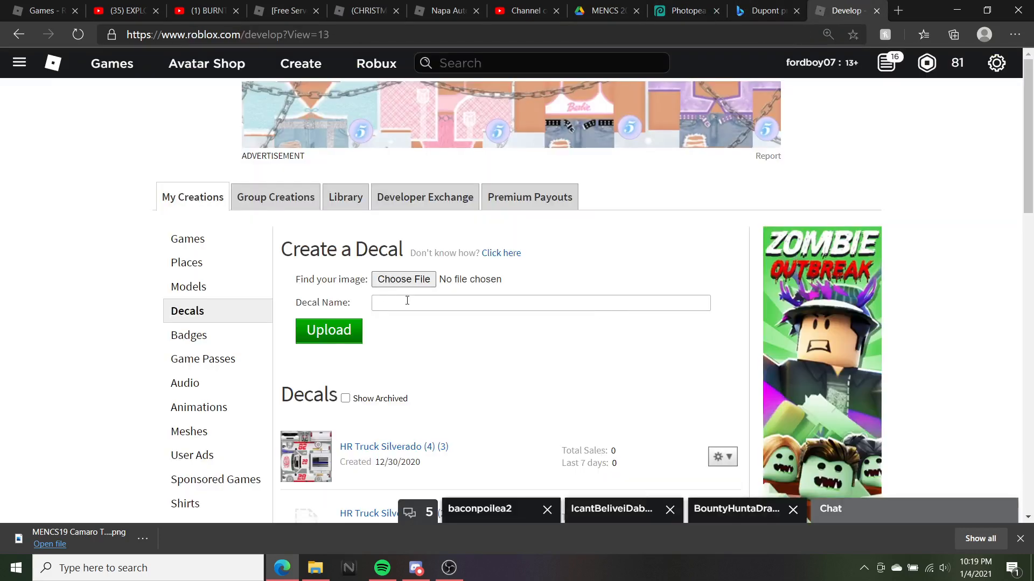
pyautogui.click(687, 5)
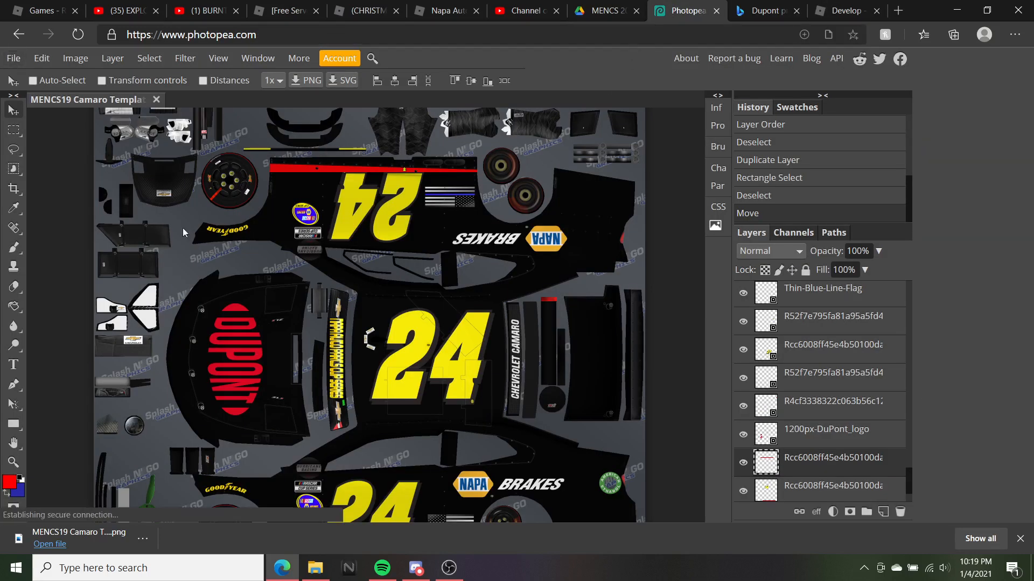
# Close the D3 scheme logos folder and open Photopea's File menu
pyautogui.click(315, 568)
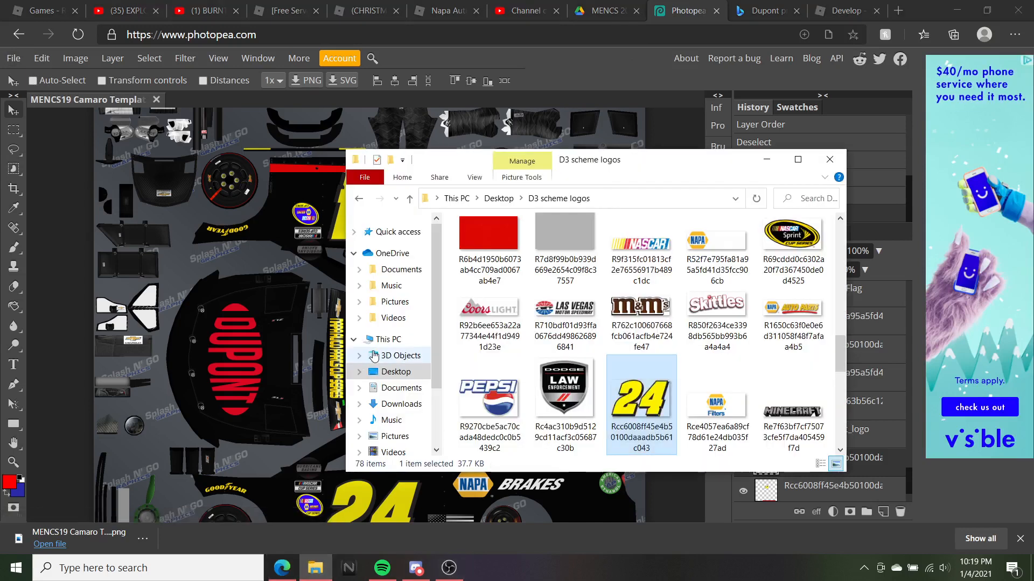
pyautogui.click(830, 159)
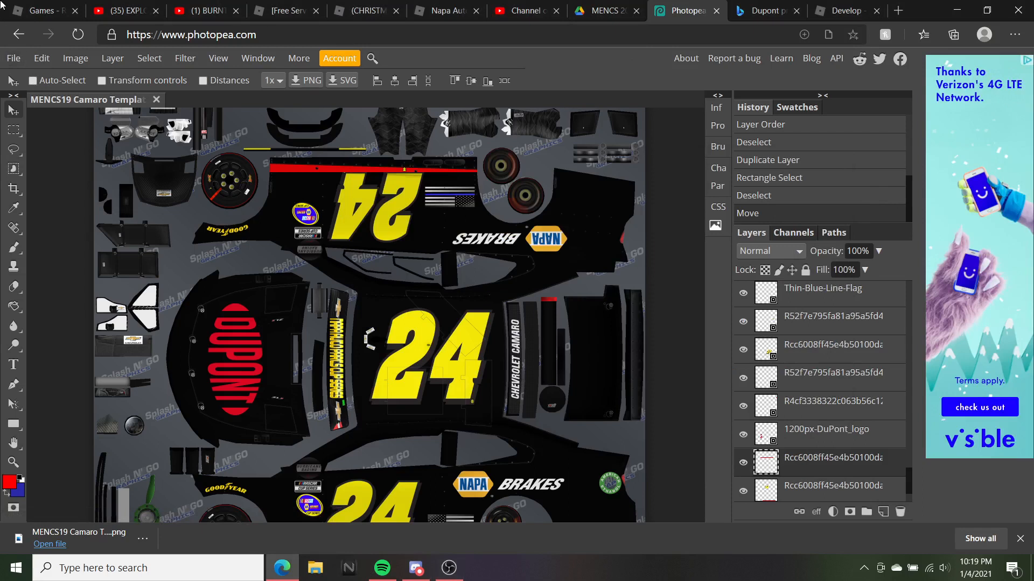
pyautogui.click(13, 58)
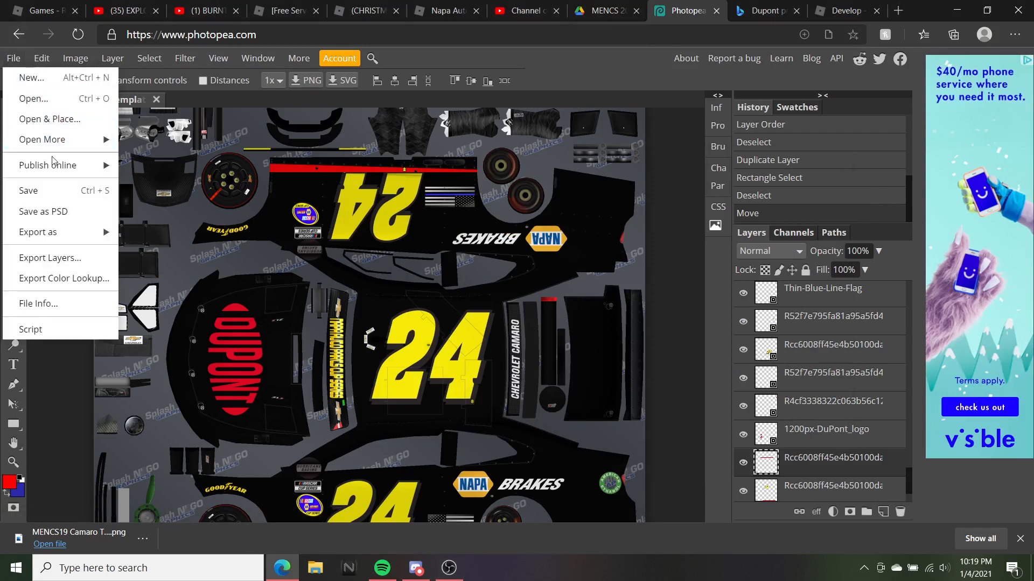
# Export the livery as a 2048×2048 PNG and confirm it arrived in Downloads
pyautogui.moveTo(74, 234)
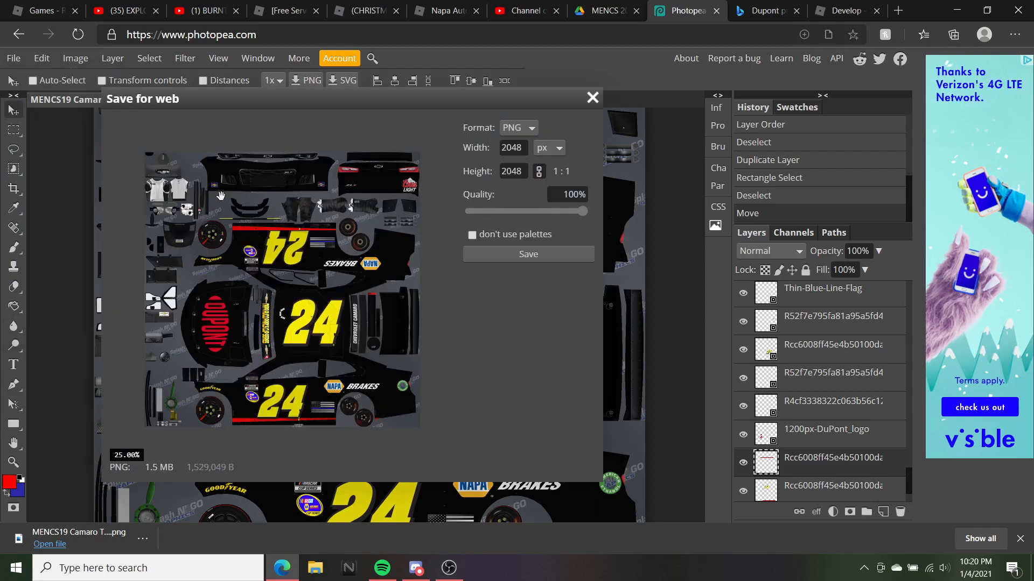
pyautogui.click(530, 254)
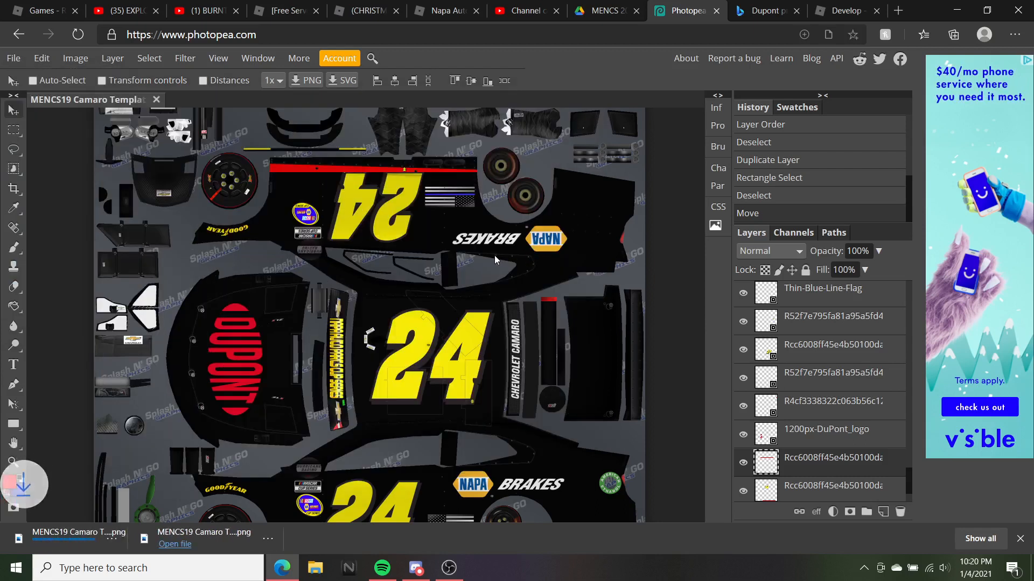
pyautogui.click(315, 568)
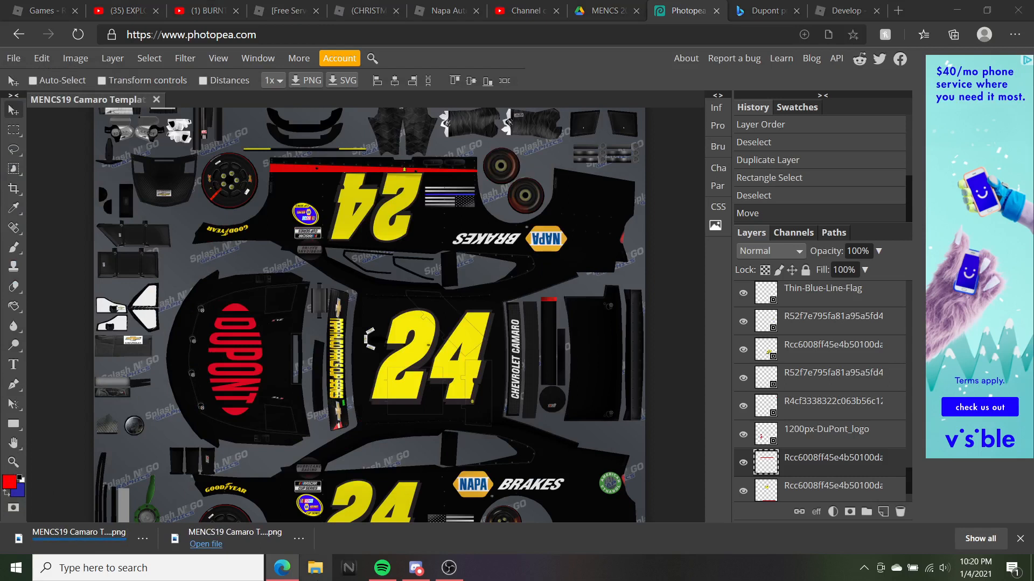
pyautogui.click(389, 405)
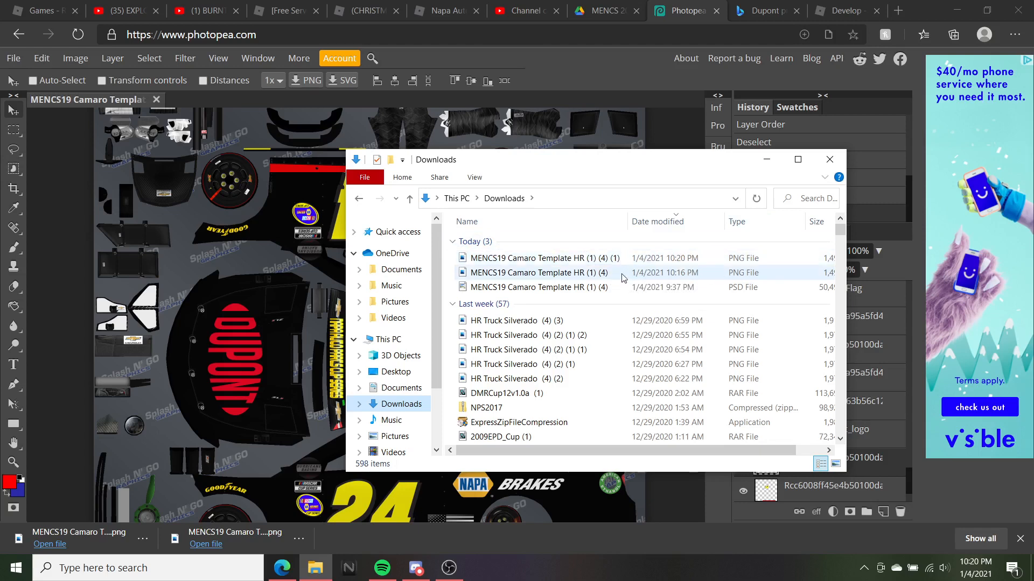
# Upload the newest Camaro PNG as a decal named 'Mencs19 Camaro'
pyautogui.click(829, 160)
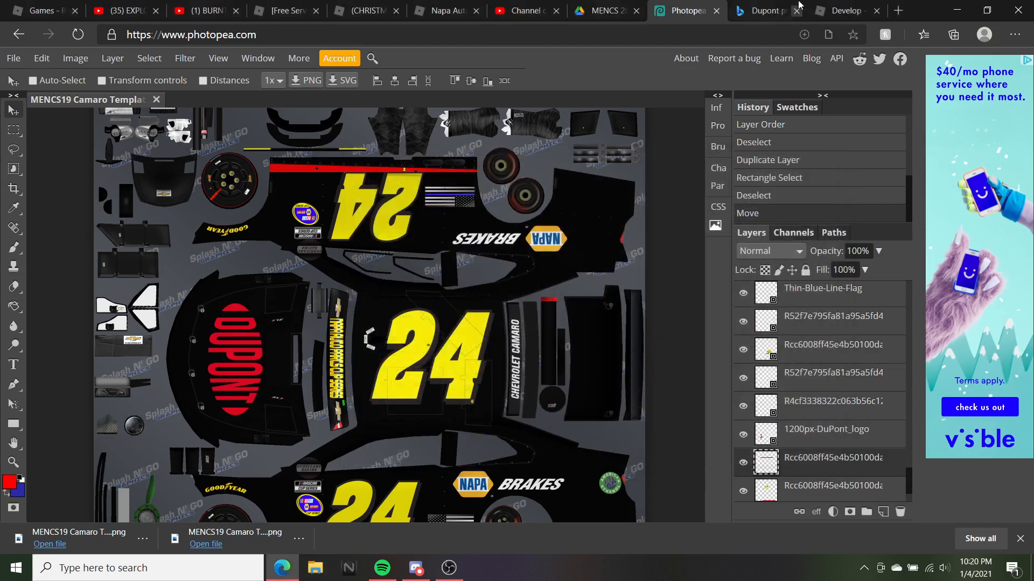
pyautogui.click(841, 10)
pyautogui.click(403, 279)
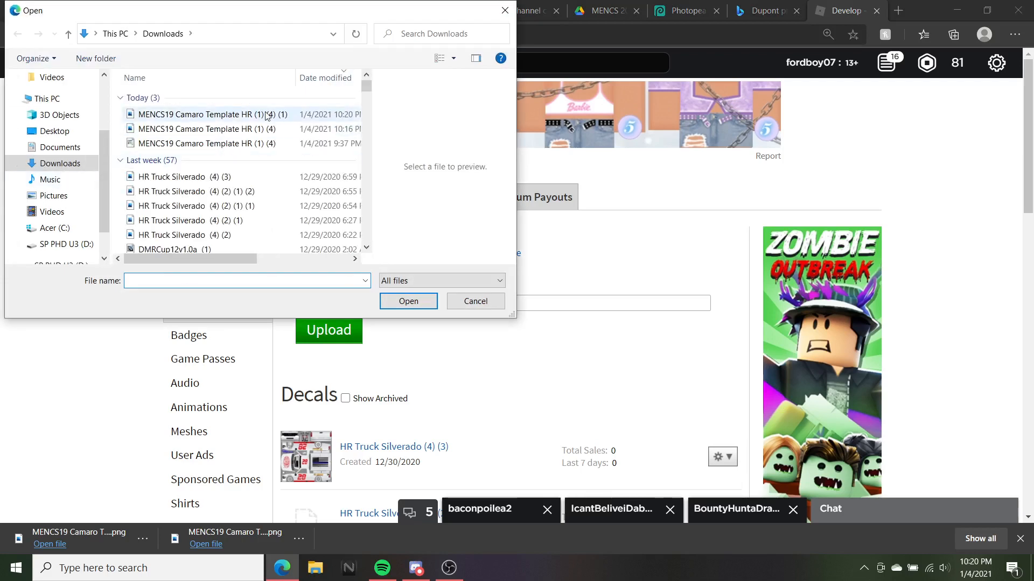
pyautogui.doubleClick(266, 115)
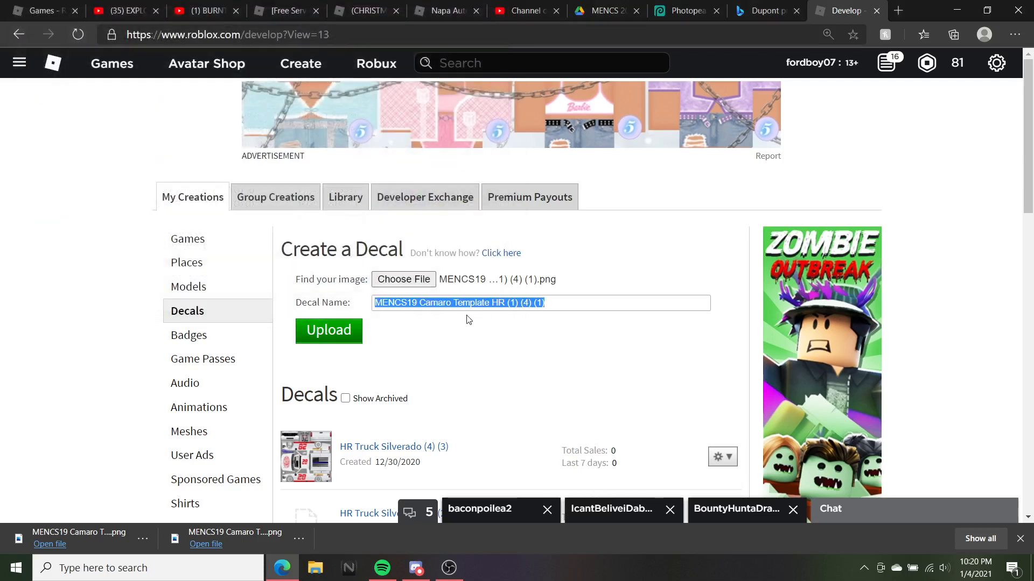
pyautogui.write('Mencs19 Camao')
pyautogui.press('BackSpace')
pyautogui.write('ro')
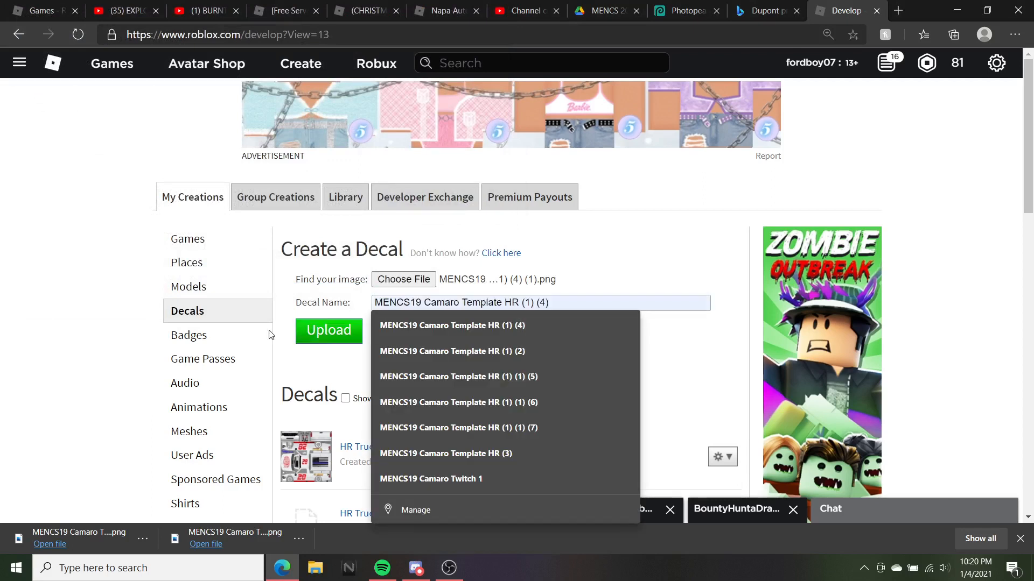
pyautogui.click(312, 330)
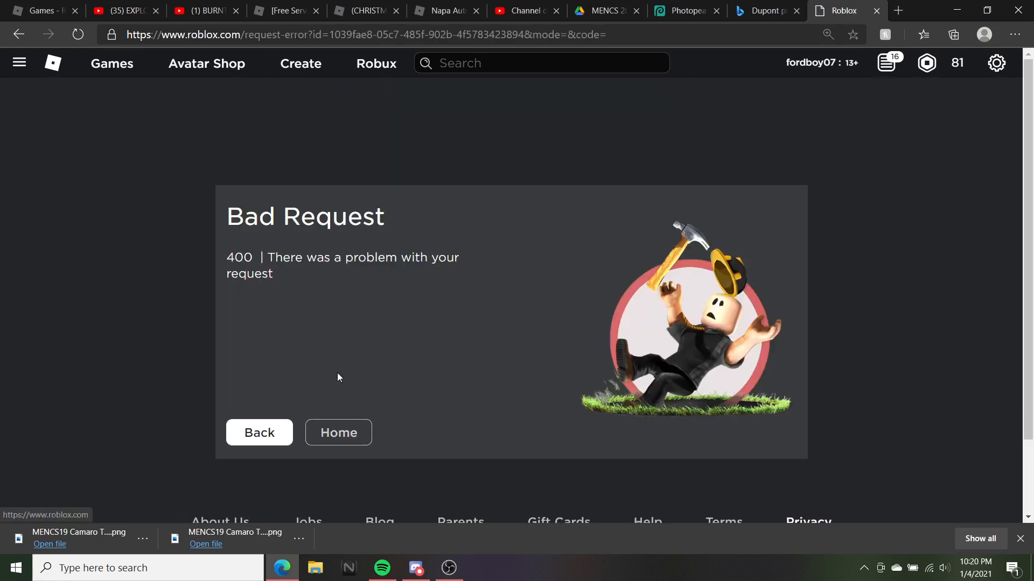
# Leave the error page and return to Create's Decals section via the home page
pyautogui.click(245, 429)
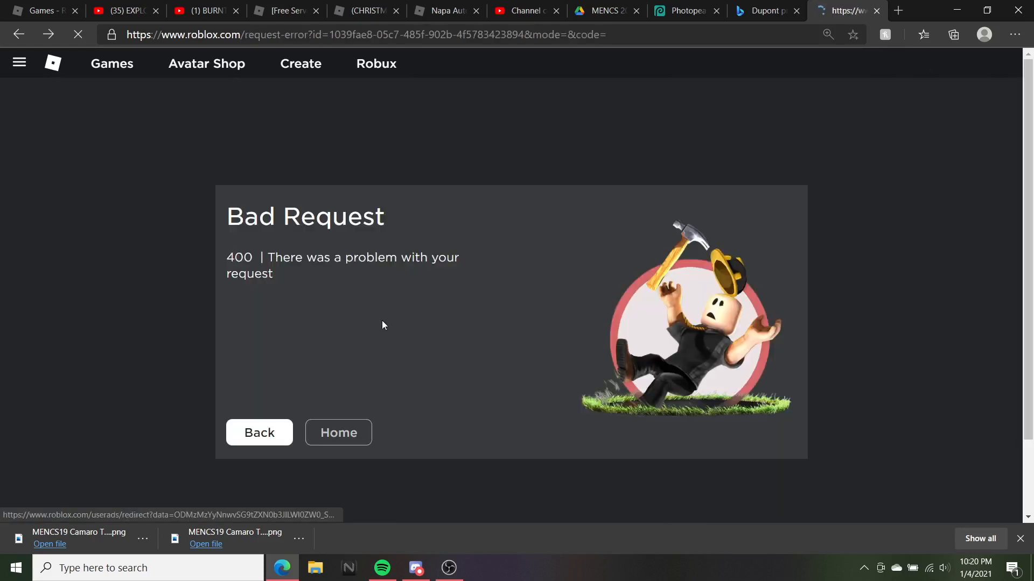
pyautogui.click(364, 358)
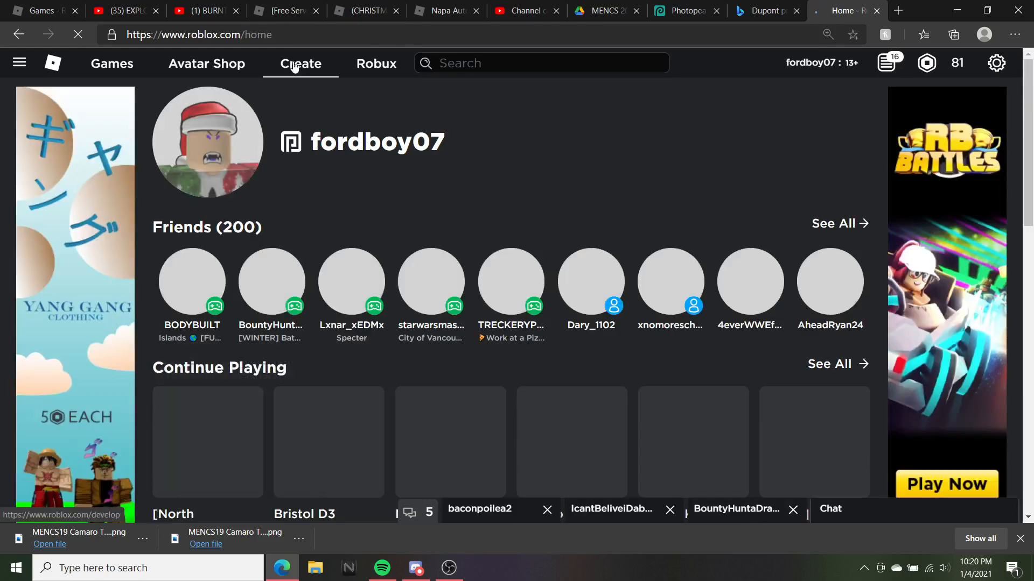
pyautogui.click(295, 69)
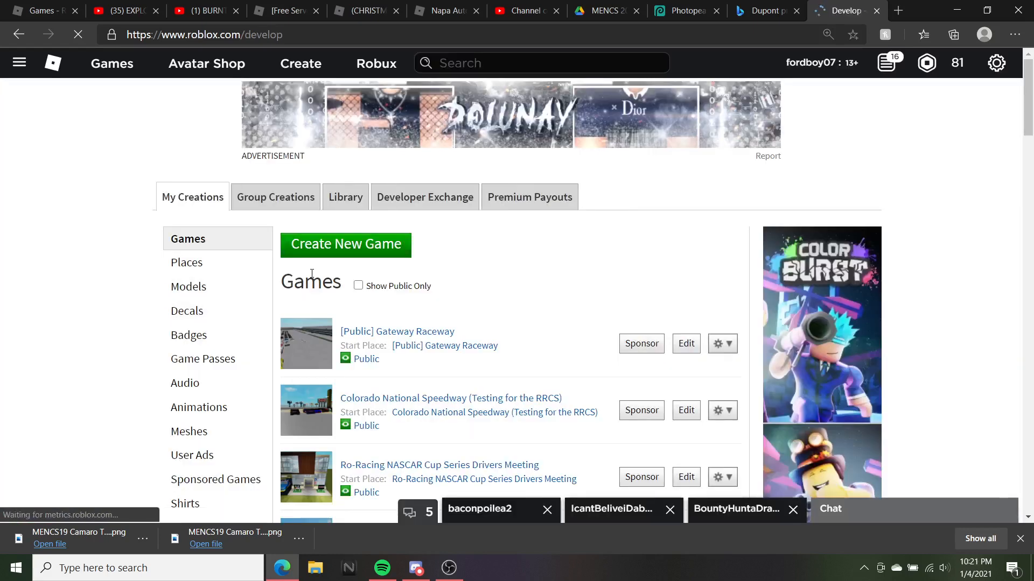
pyautogui.click(231, 307)
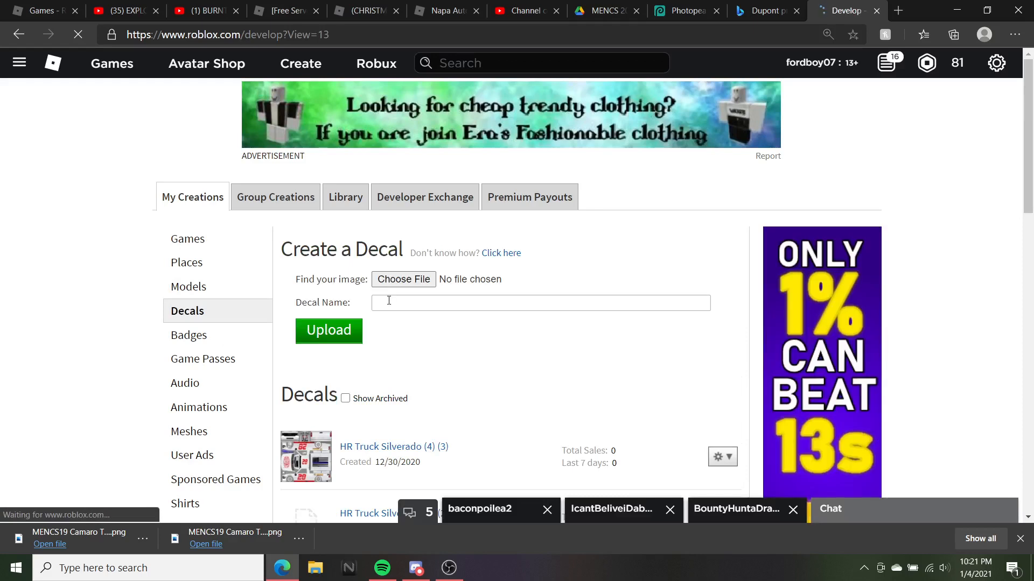
# Upload MENCS19 Camaro Template HR (1) (4) (1).png as a new decal
pyautogui.click(398, 281)
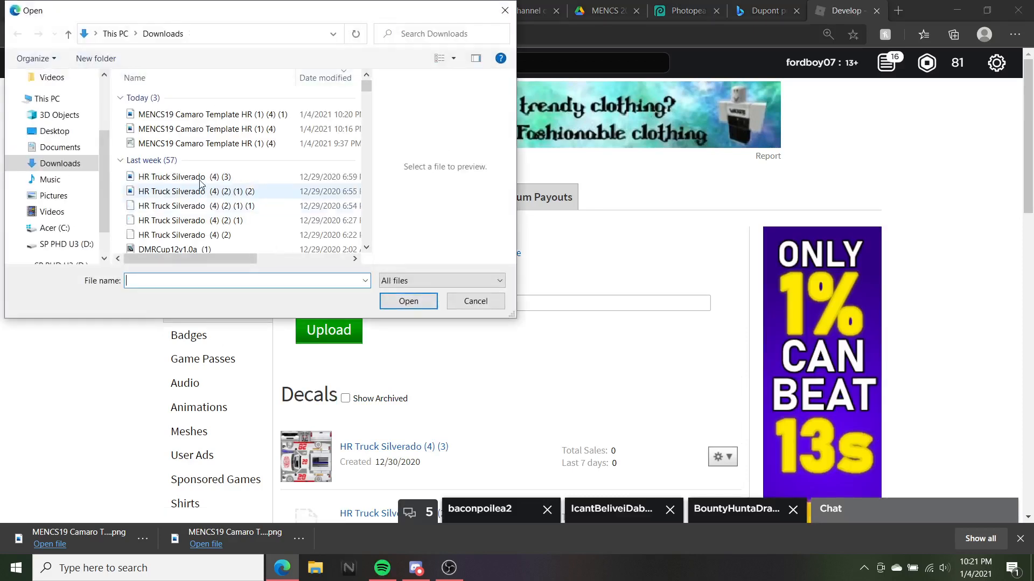
pyautogui.click(210, 116)
pyautogui.doubleClick(210, 115)
pyautogui.click(335, 339)
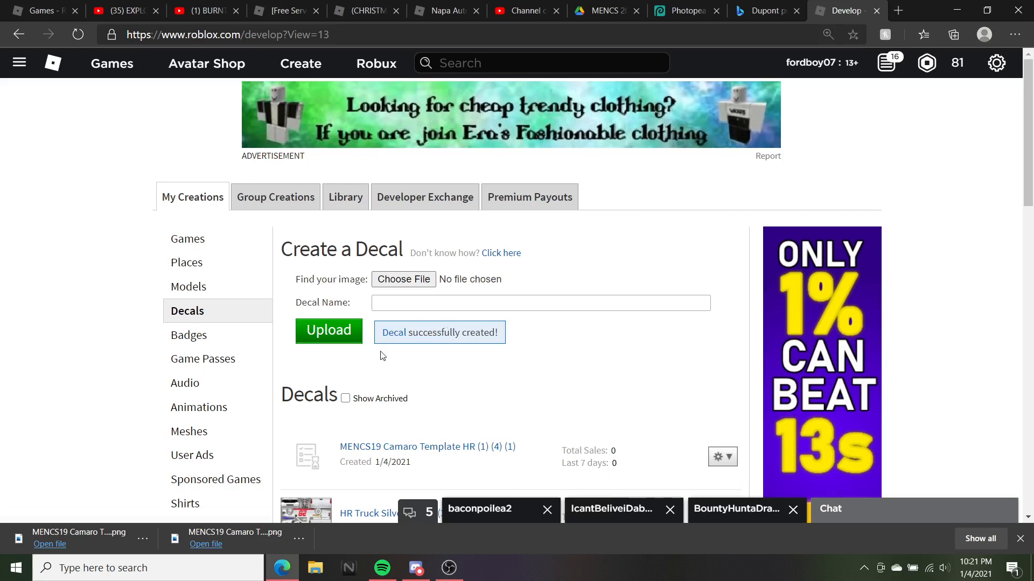
pyautogui.scroll(-1, 401, 276)
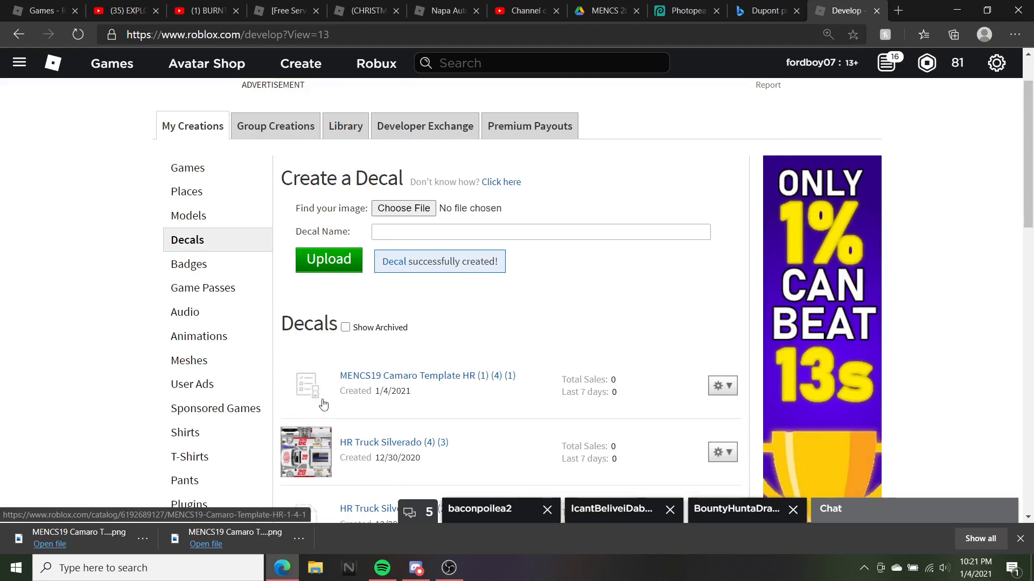
# Check the new decal's item page, briefly view Photopea, then show the desktop
pyautogui.click(390, 381)
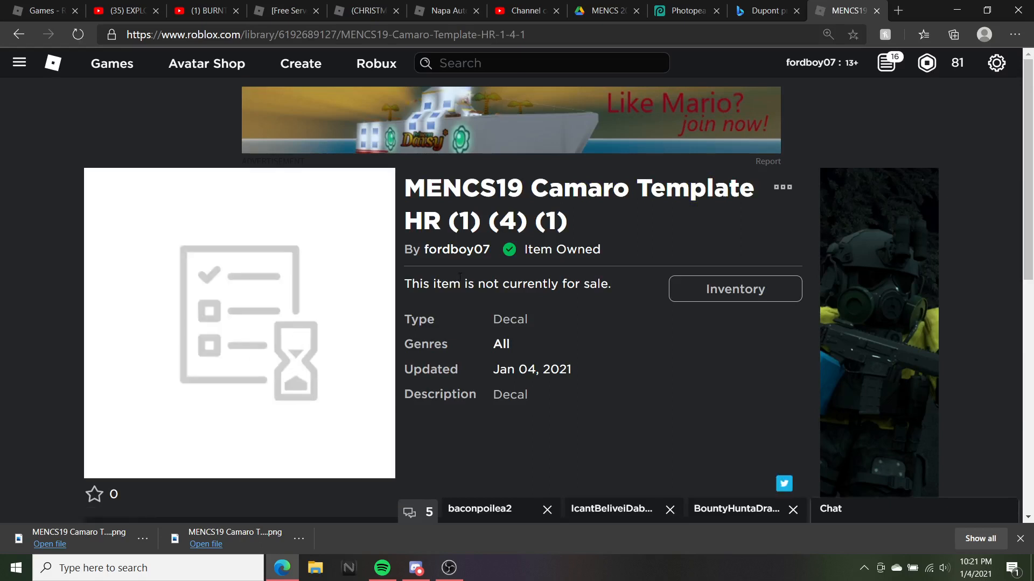
pyautogui.scroll(-3, 222, 407)
pyautogui.scroll(3, 260, 235)
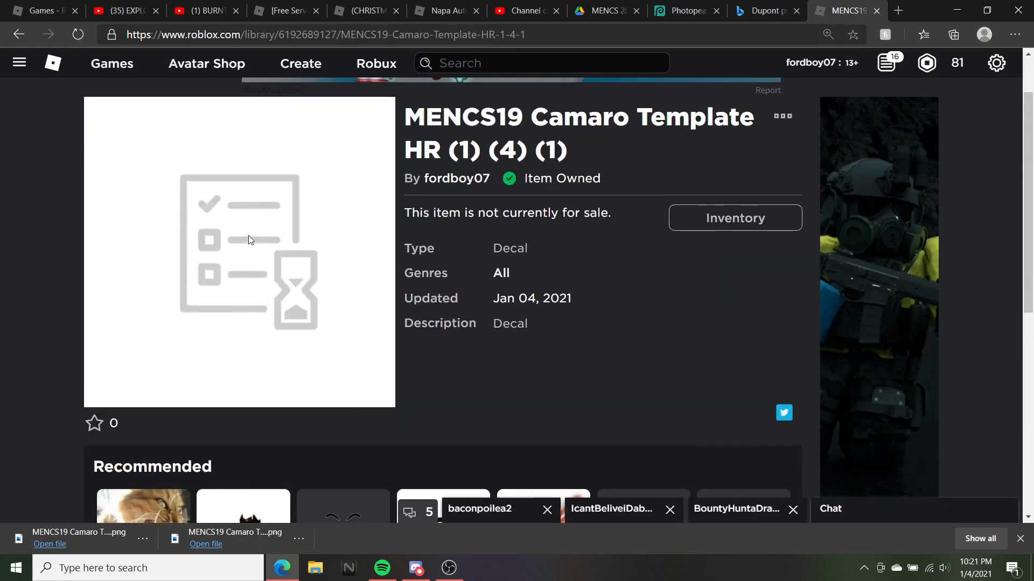
pyautogui.click(681, 10)
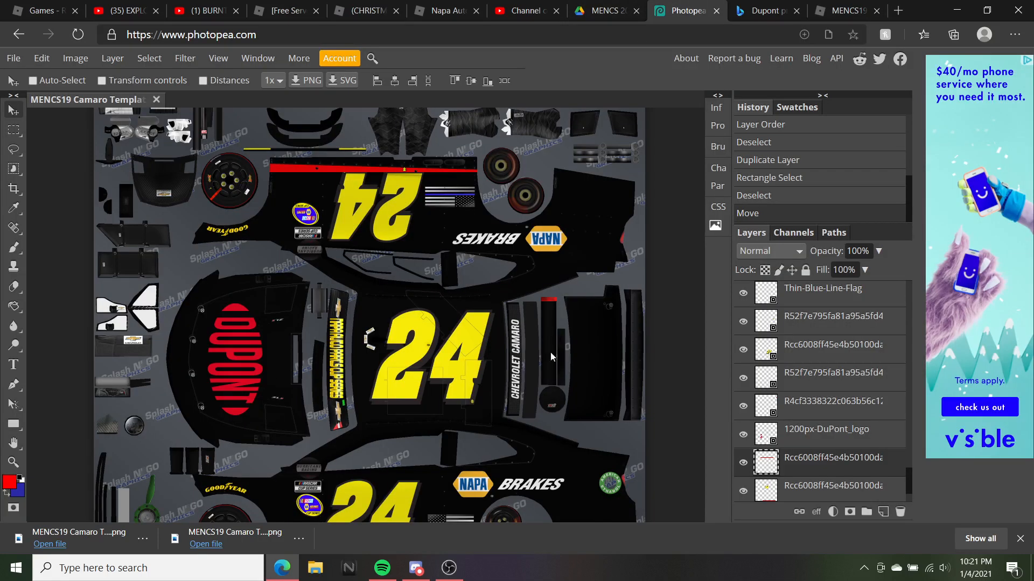
pyautogui.click(843, 11)
pyautogui.scroll(1, 504, 209)
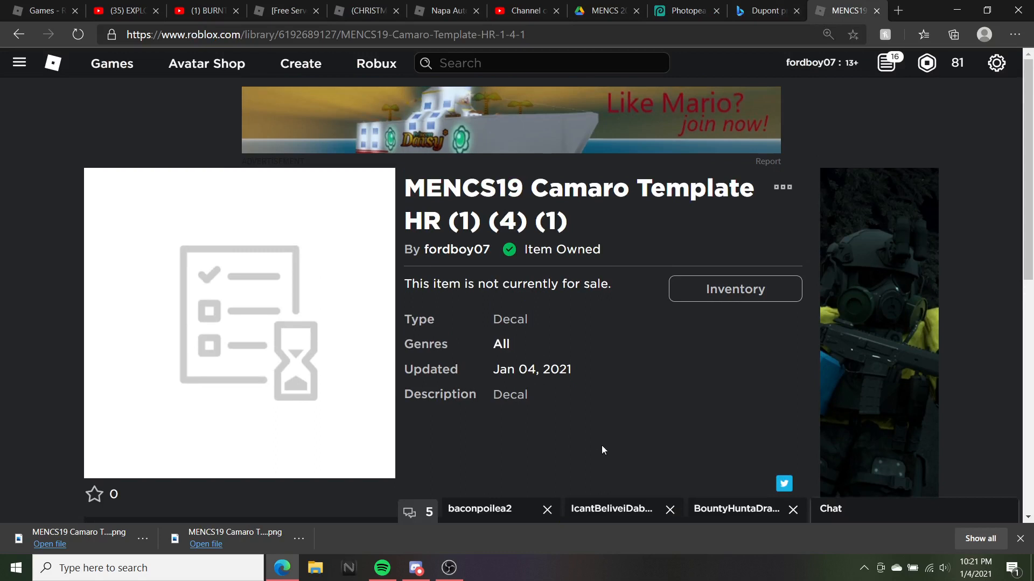
pyautogui.click(1031, 568)
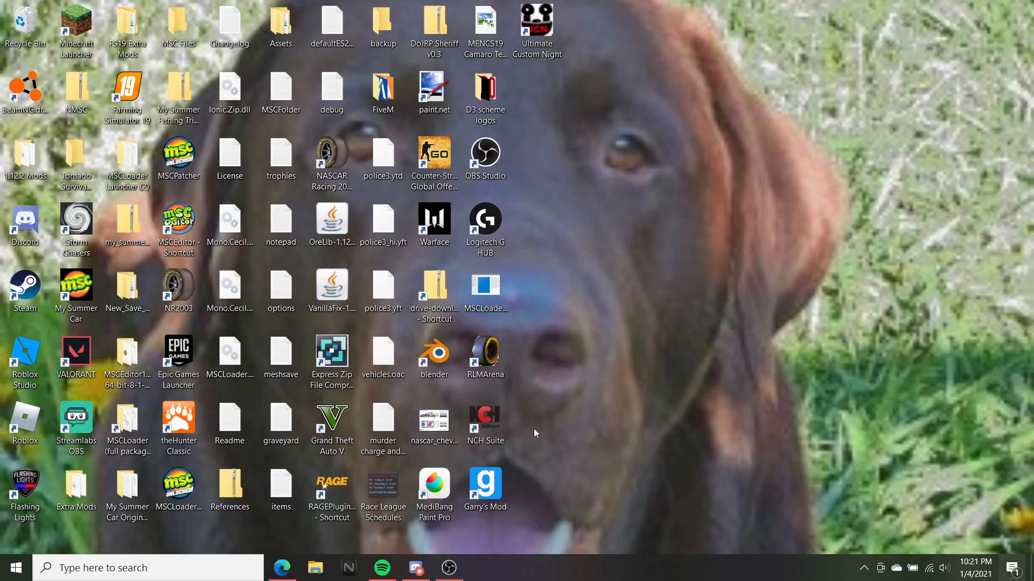
# Launch Roblox Studio, skip the auto-recovered file, and start a new Baseplate place
pyautogui.doubleClick(33, 357)
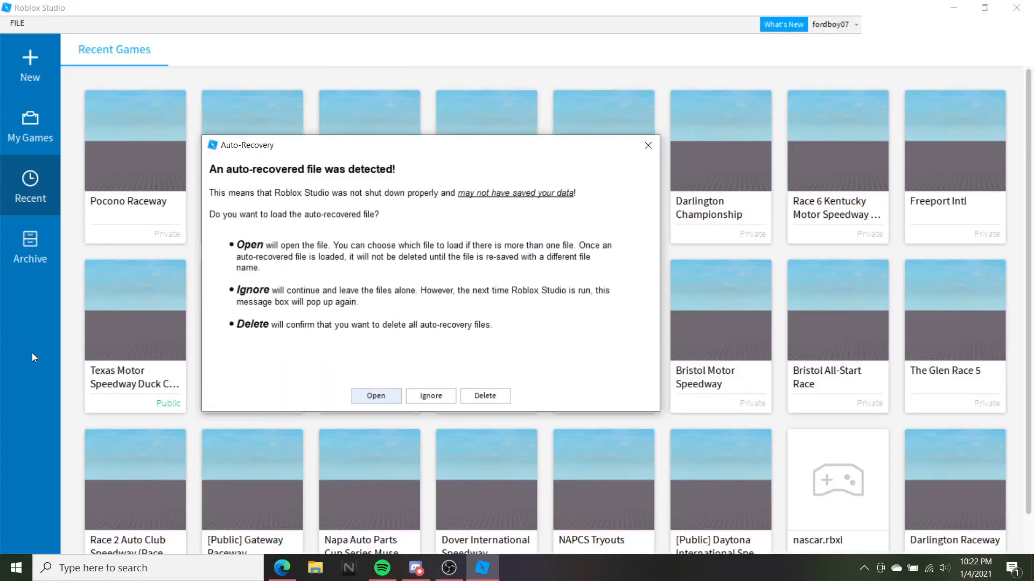
pyautogui.click(425, 399)
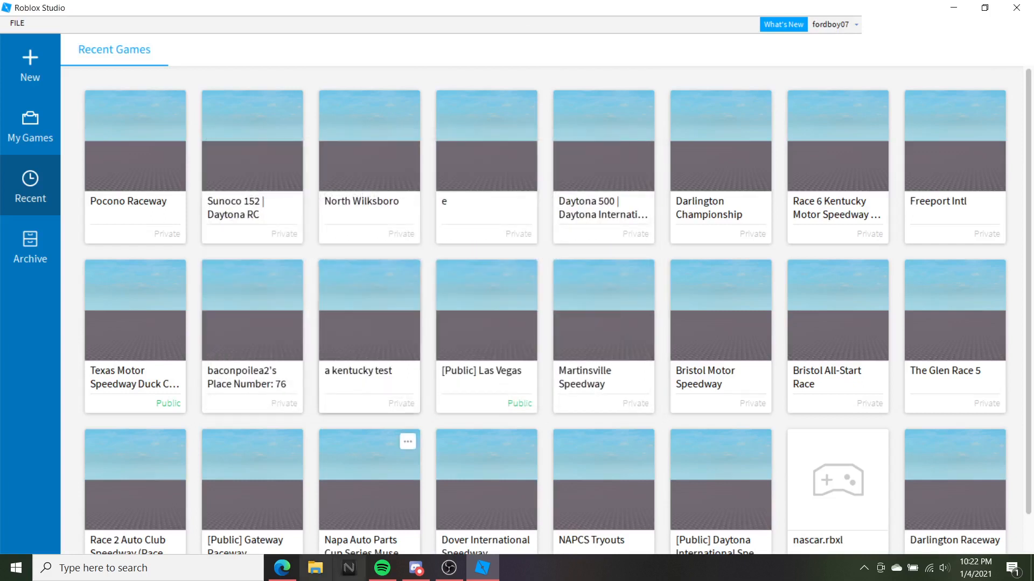
pyautogui.click(282, 569)
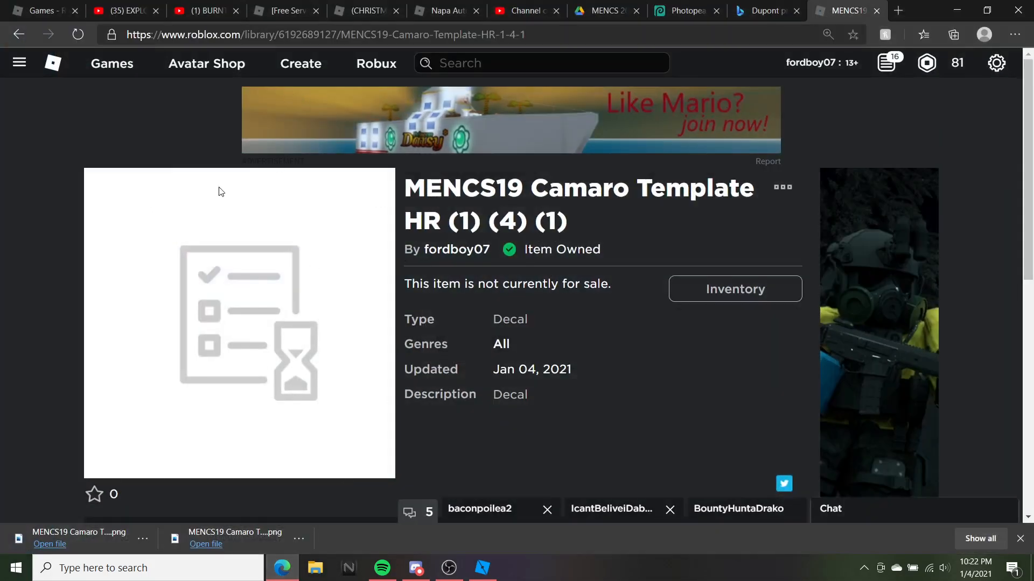
pyautogui.click(492, 566)
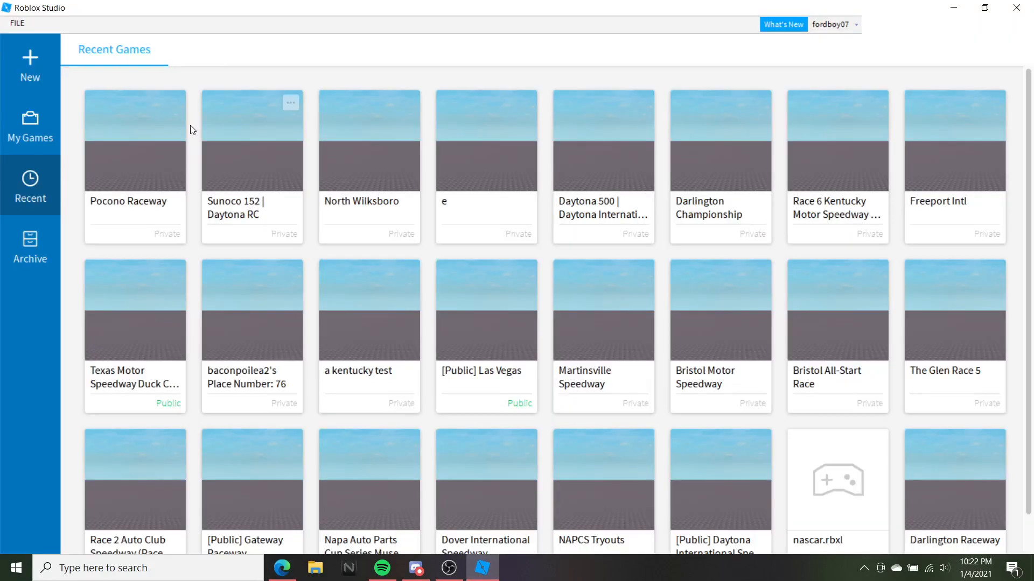
pyautogui.click(47, 80)
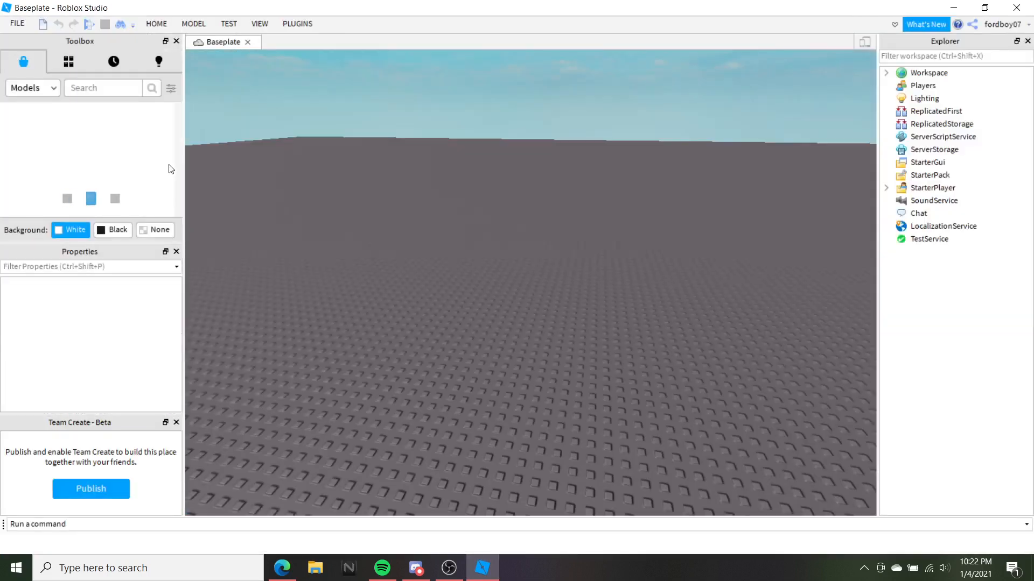
# Insert the #24 car model from the Toolbox's My Models inventory
pyautogui.click(78, 65)
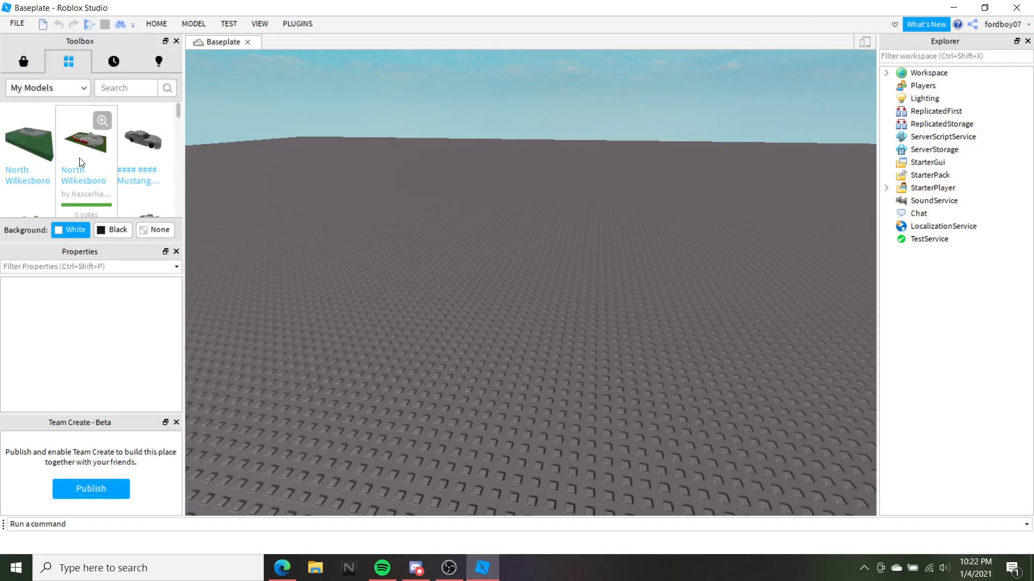
pyautogui.click(282, 568)
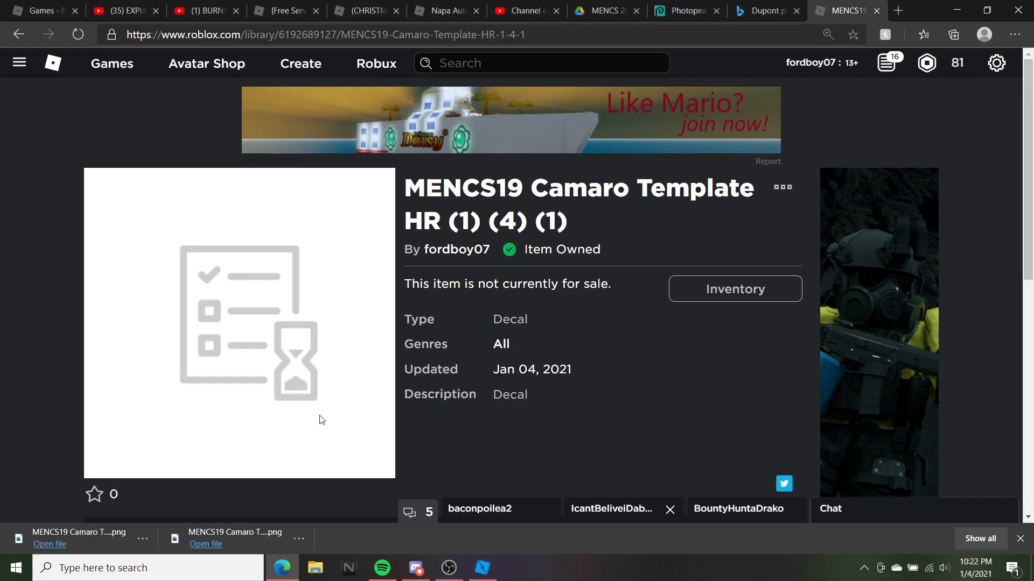
pyautogui.click(482, 568)
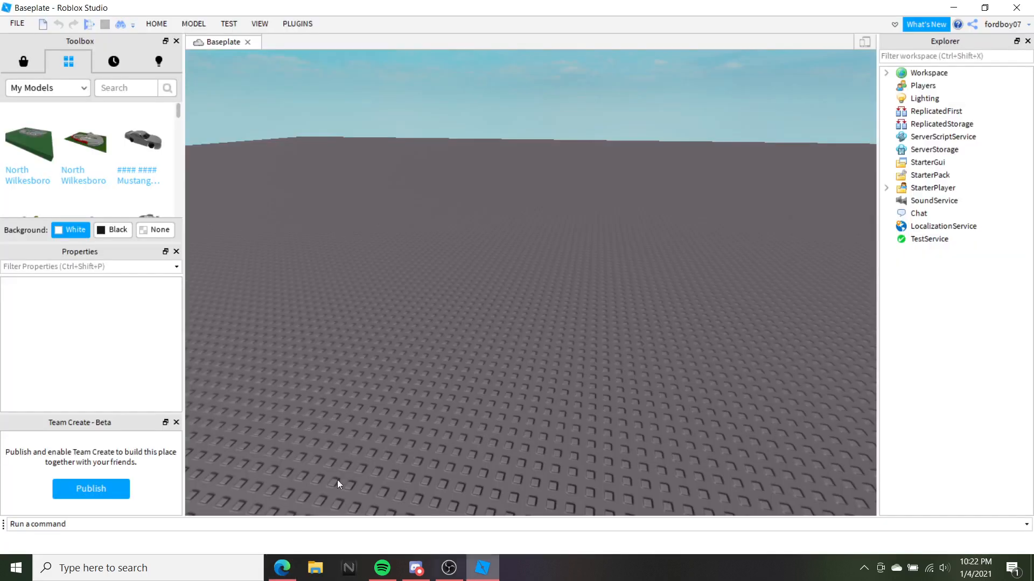
pyautogui.scroll(-5, 122, 163)
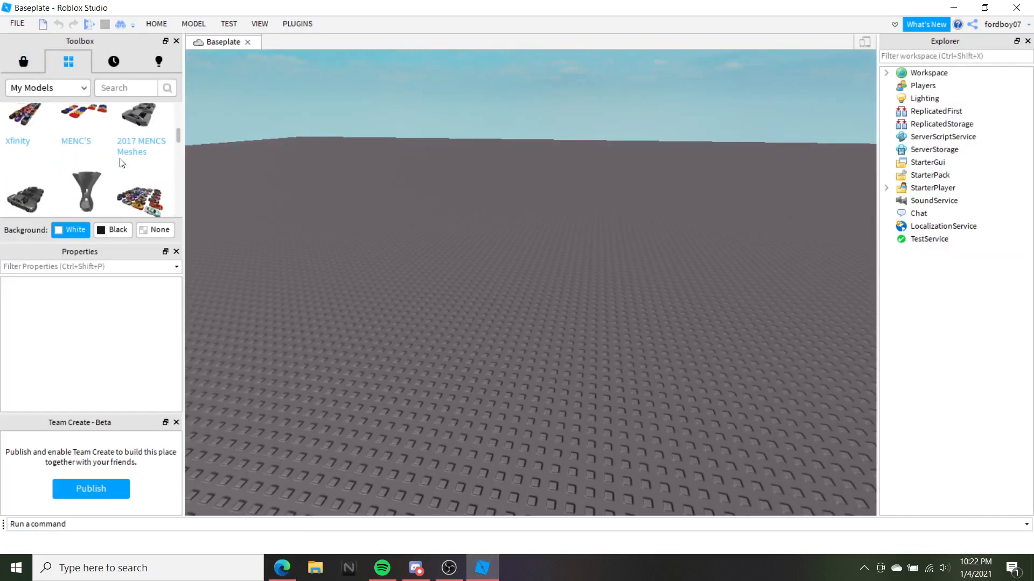
pyautogui.scroll(-3, 121, 163)
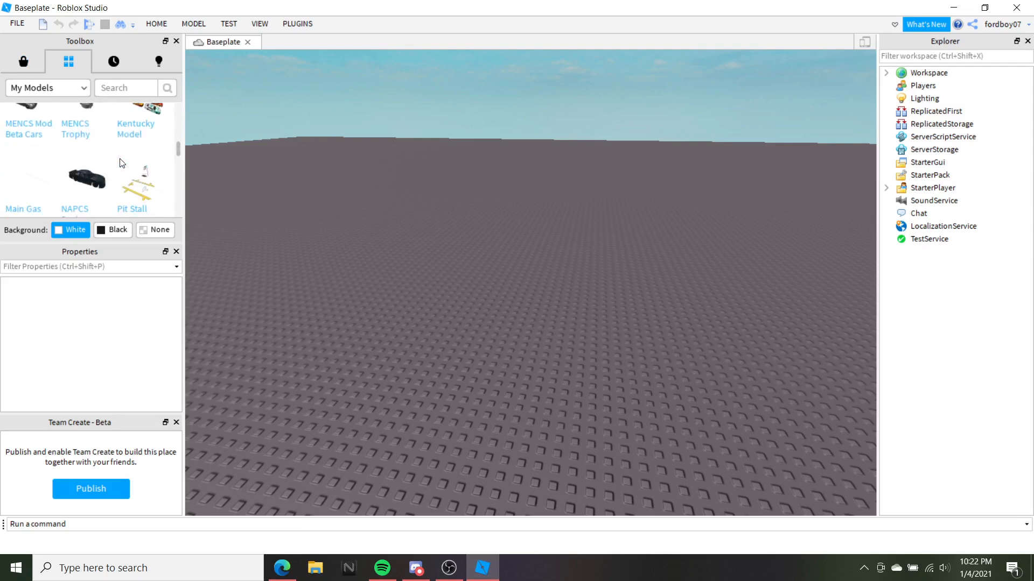
pyautogui.scroll(-3, 122, 164)
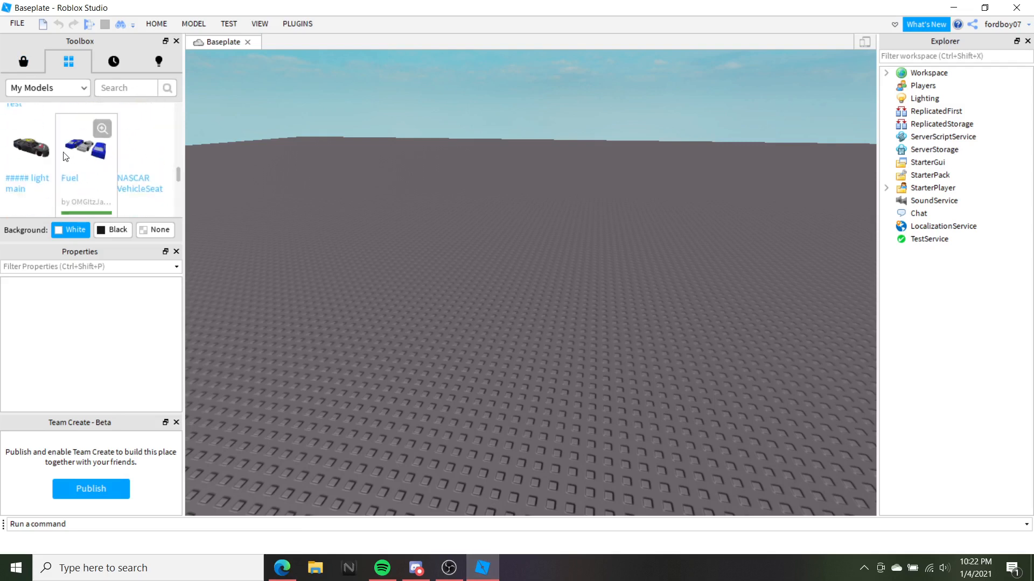
pyautogui.click(29, 158)
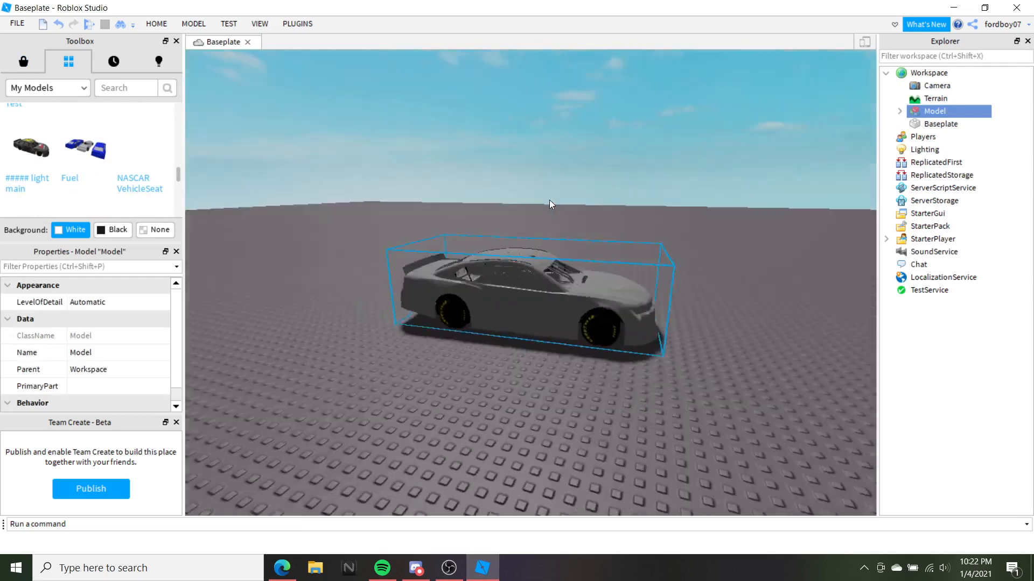
# Select the inserted car and frame the view on it
pyautogui.scroll(3, 590, 295)
pyautogui.press('d')
pyautogui.moveTo(609, 279); pyautogui.dragTo(609, 280)
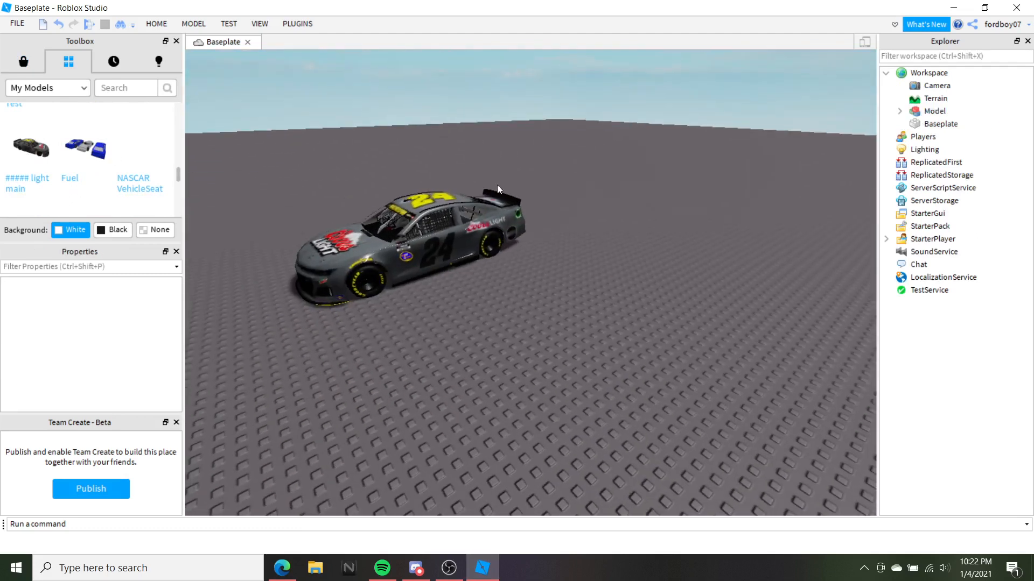
pyautogui.scroll(3, 489, 196)
pyautogui.click(638, 196)
pyautogui.press('f')
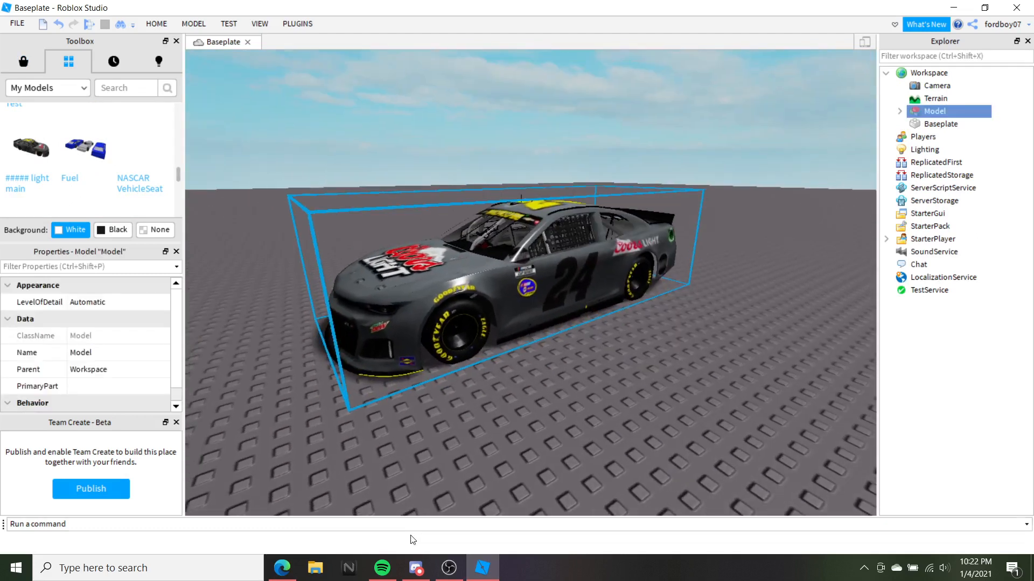
pyautogui.click(282, 568)
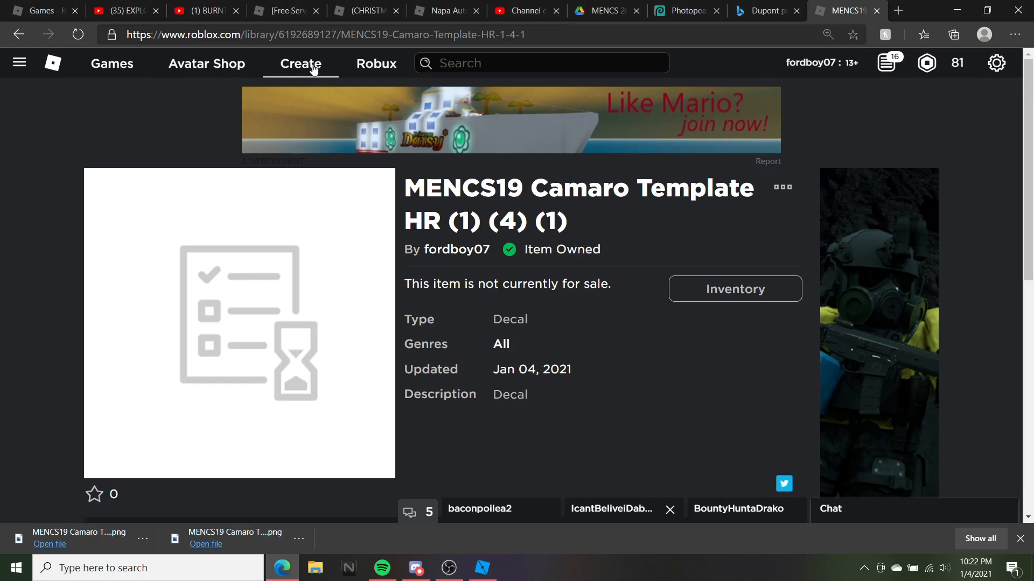
pyautogui.click(298, 34)
pyautogui.click(188, 121)
pyautogui.doubleClick(314, 37)
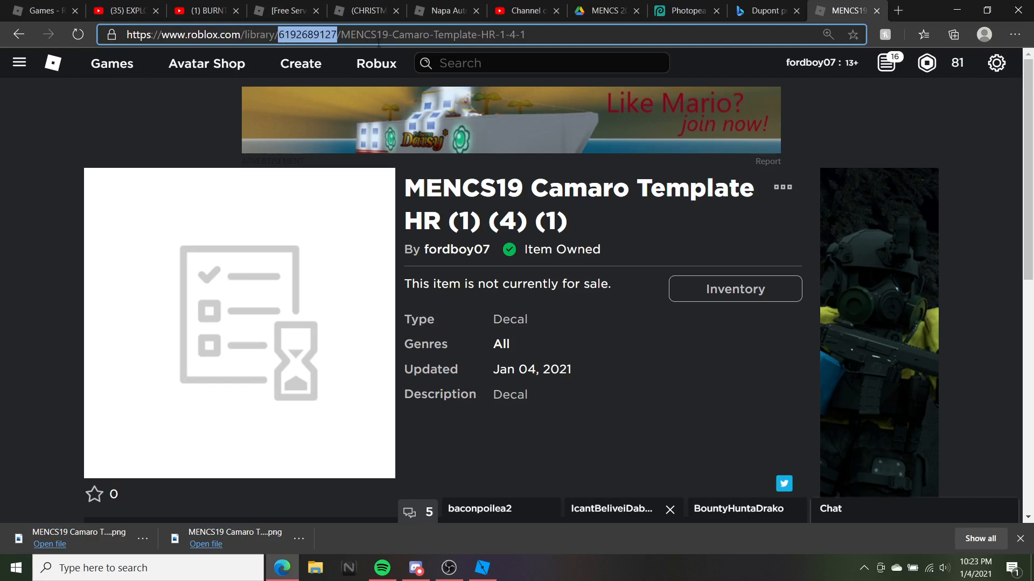
pyautogui.rightClick(331, 40)
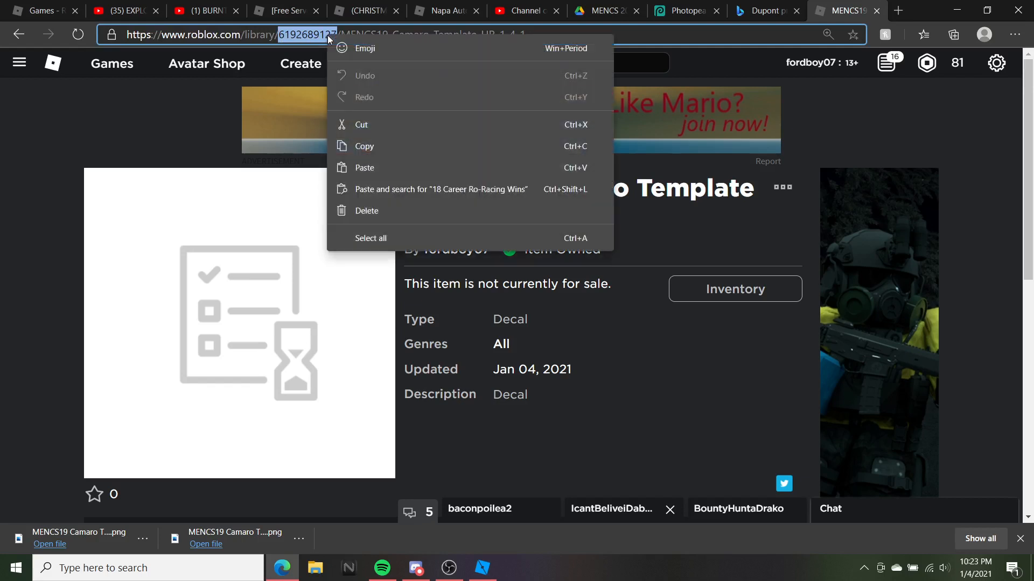
pyautogui.click(385, 155)
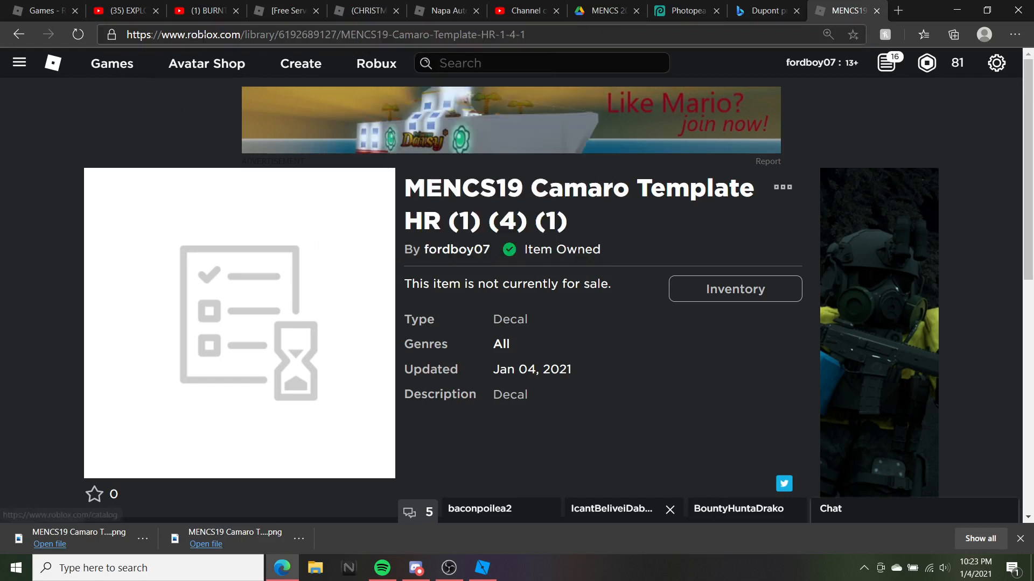
pyautogui.click(218, 32)
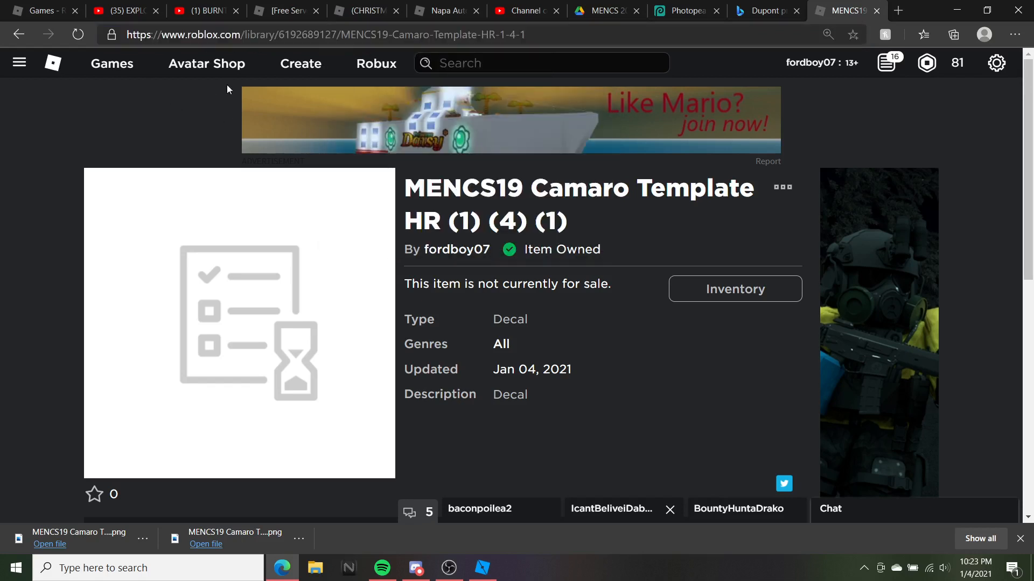
pyautogui.doubleClick(304, 35)
pyautogui.rightClick(303, 39)
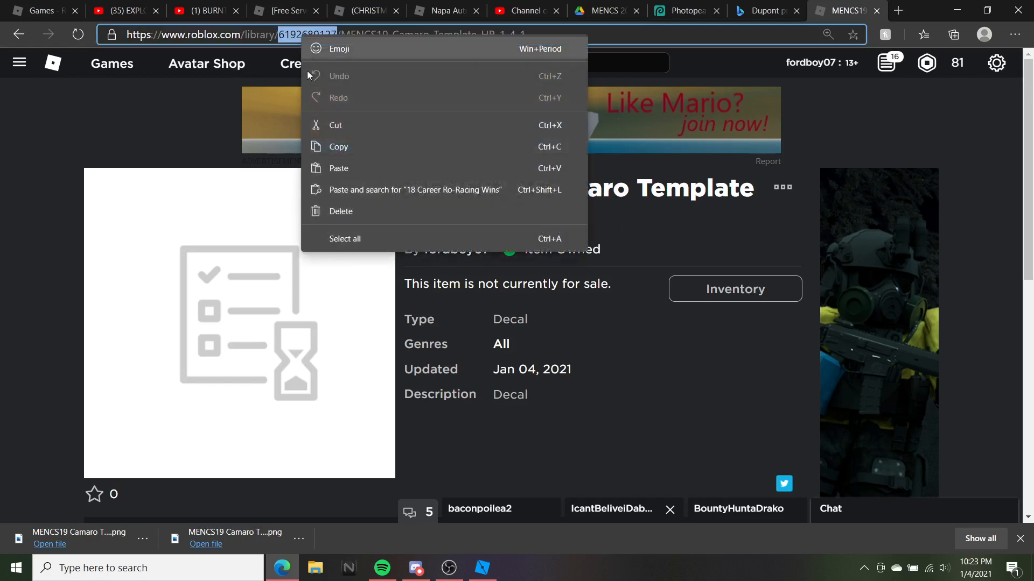
pyautogui.click(331, 146)
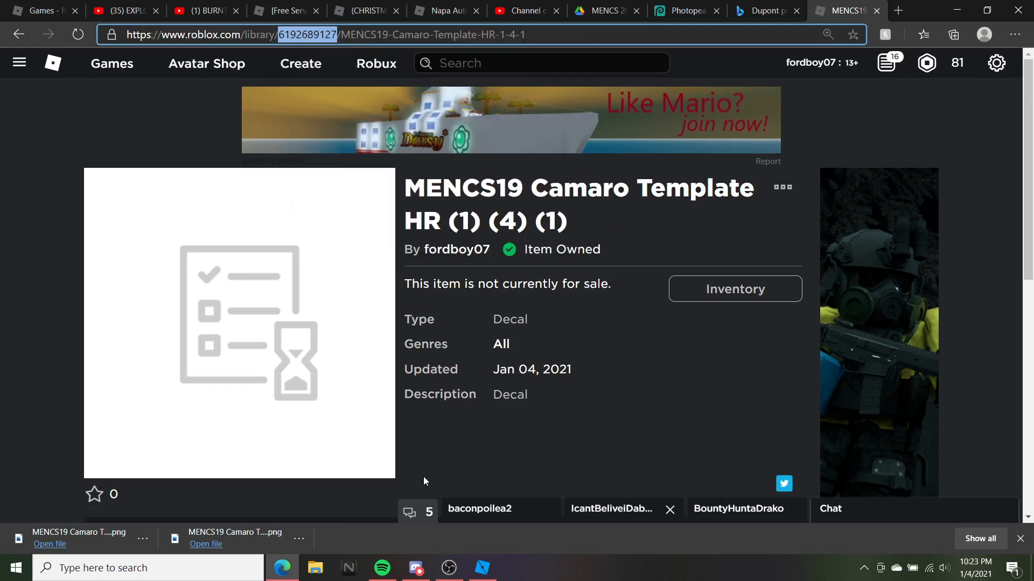
pyautogui.click(482, 568)
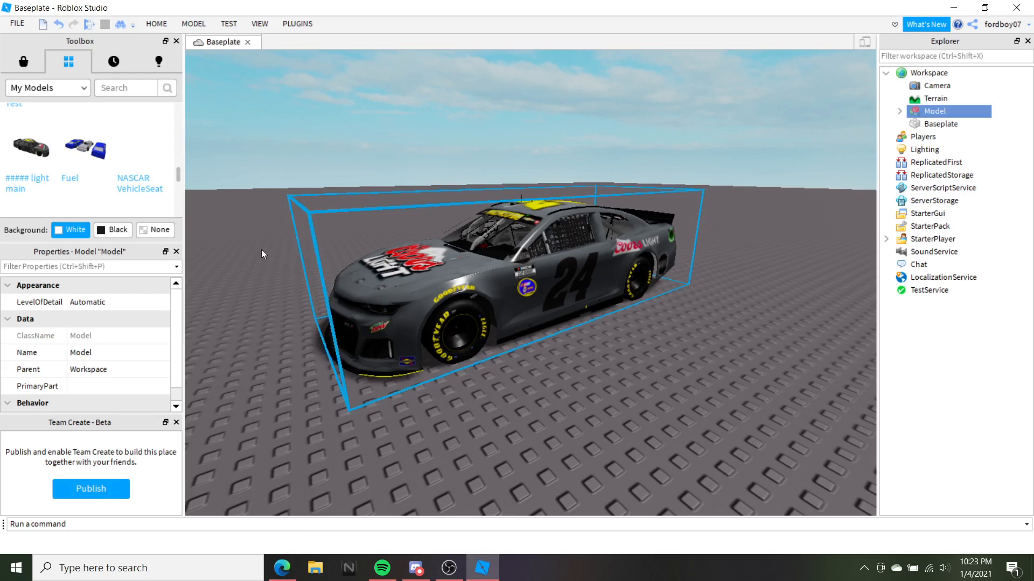
# Select the Camaro Body part in the car model and scroll its Properties down to TextureID
pyautogui.moveTo(273, 256); pyautogui.dragTo(394, 241)
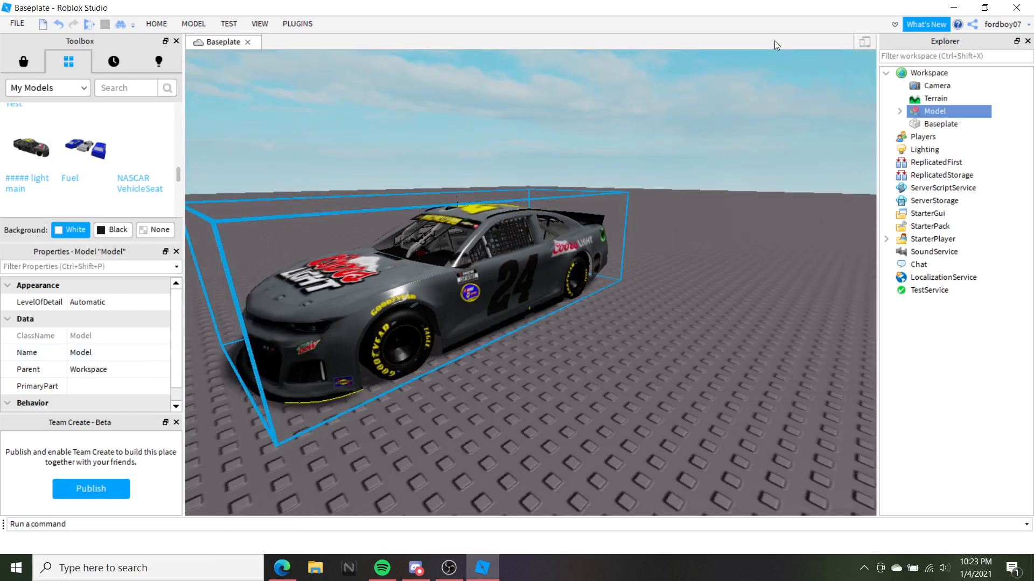
pyautogui.click(899, 111)
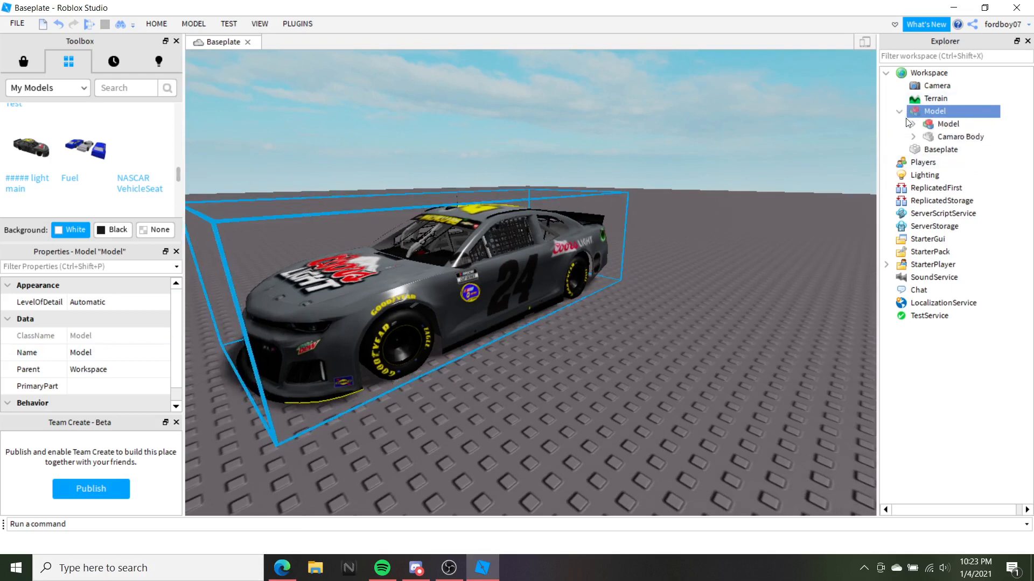
pyautogui.click(935, 139)
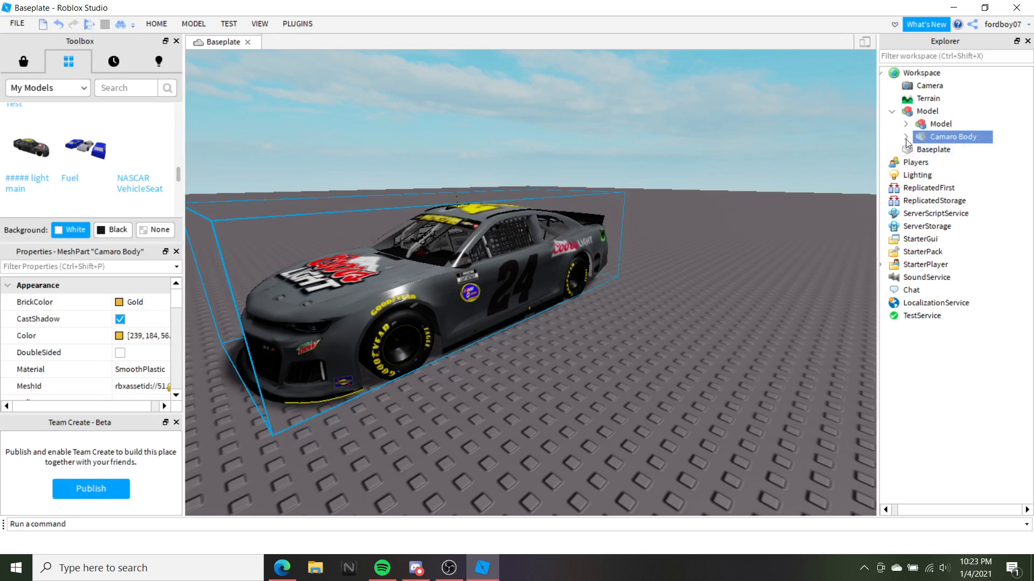
pyautogui.click(906, 138)
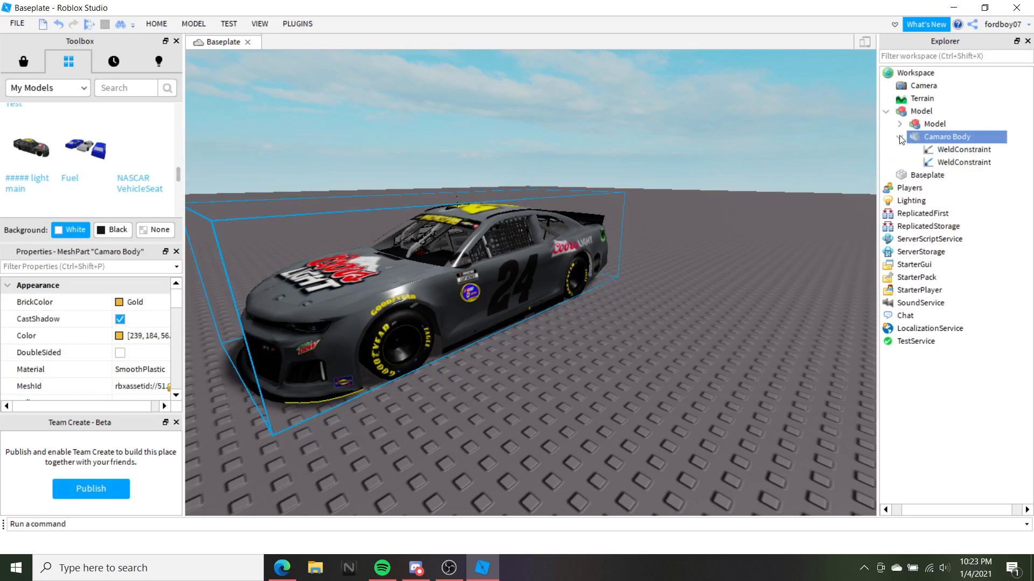
pyautogui.click(902, 140)
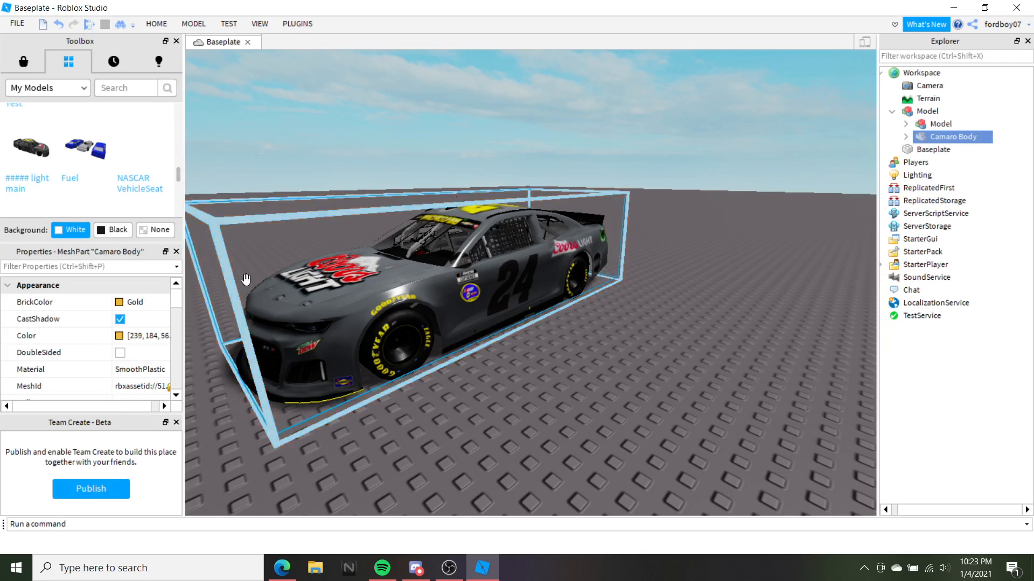
pyautogui.scroll(-4, 246, 279)
pyautogui.scroll(-1, 86, 344)
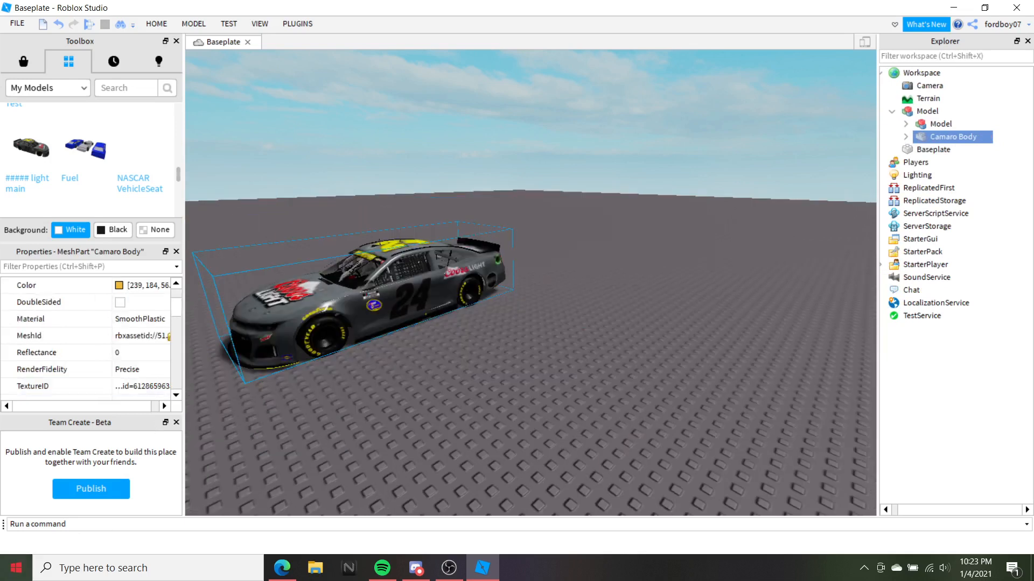
pyautogui.scroll(-2, 33, 156)
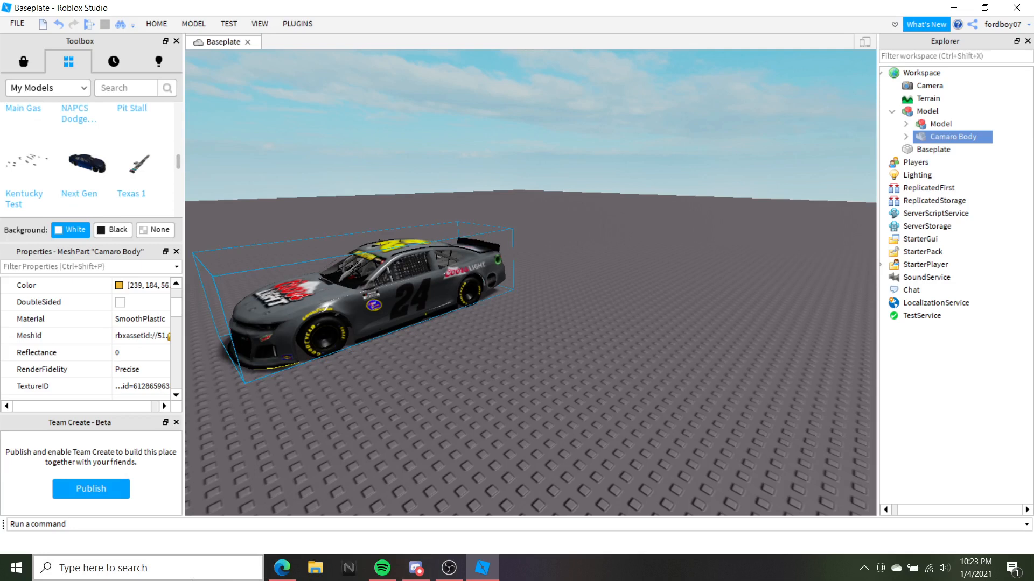
pyautogui.scroll(-1, 146, 344)
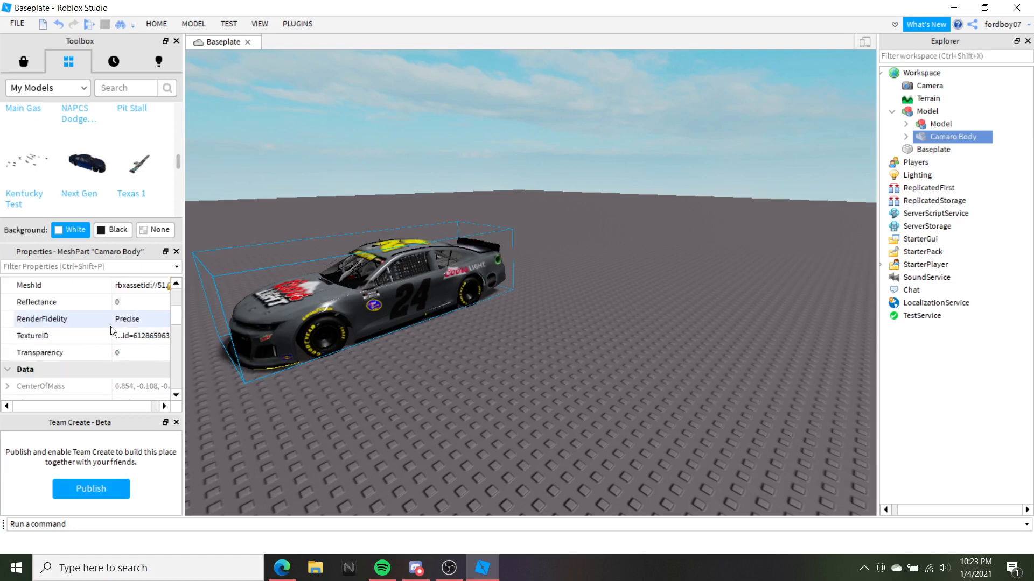
pyautogui.click(151, 338)
pyautogui.click(156, 336)
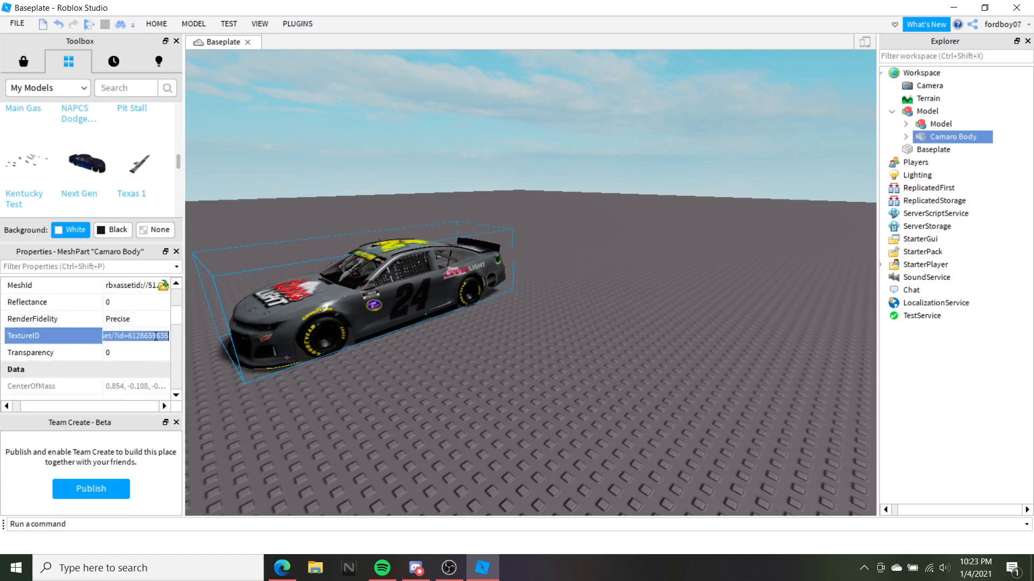
pyautogui.hotkey('ctrl', 'v')
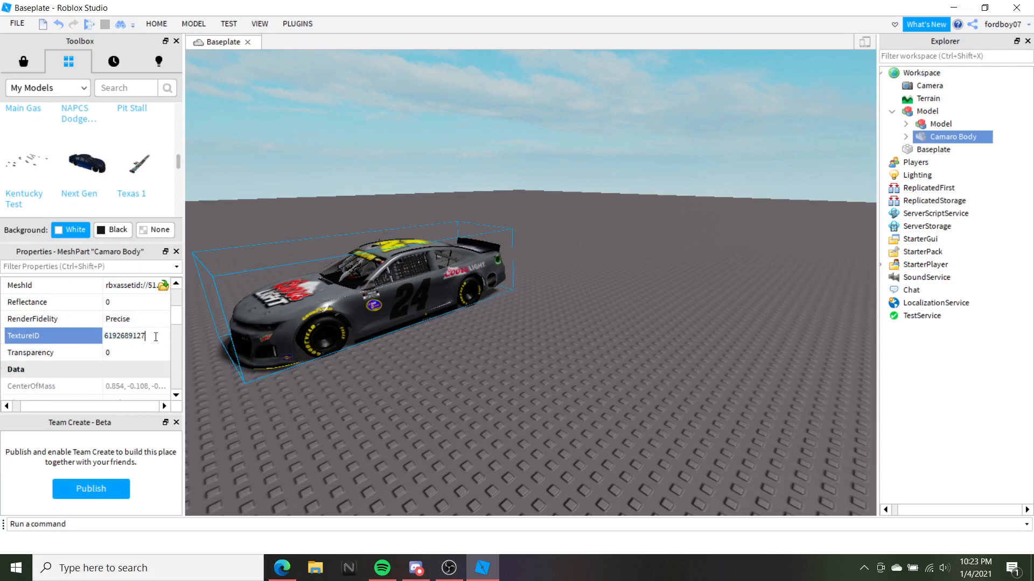
pyautogui.press('Return')
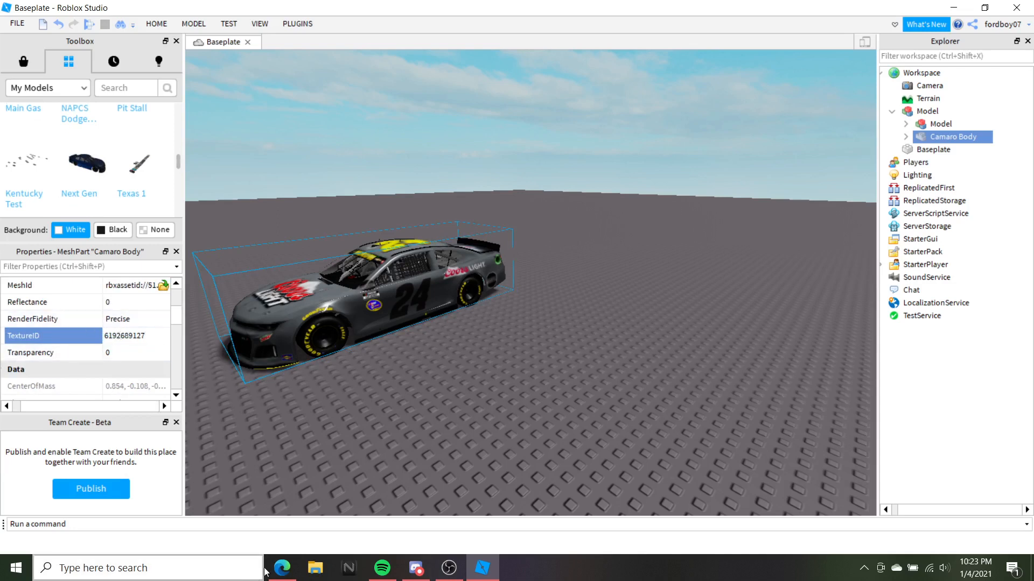
pyautogui.click(283, 568)
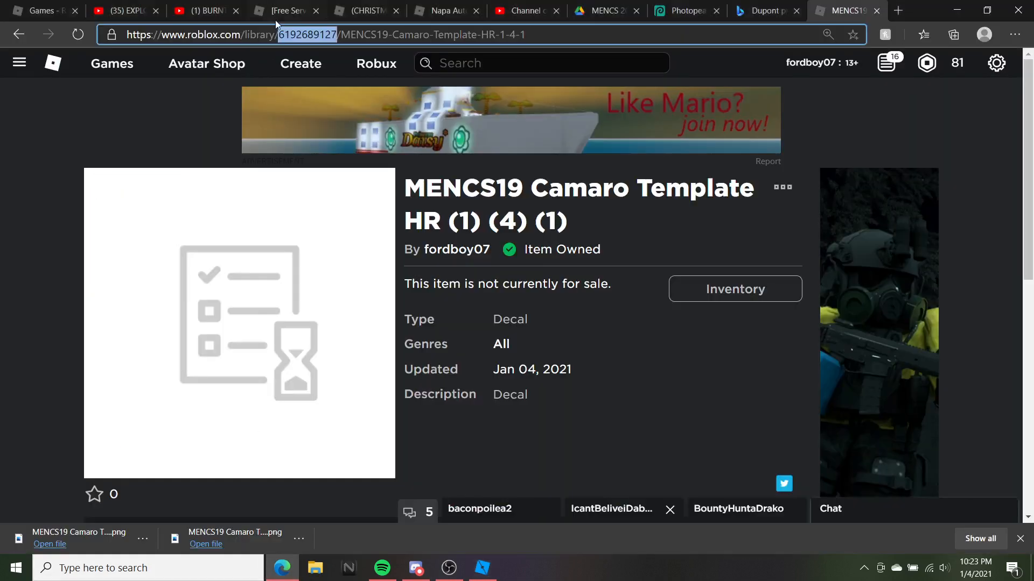
pyautogui.click(283, 568)
pyautogui.click(129, 336)
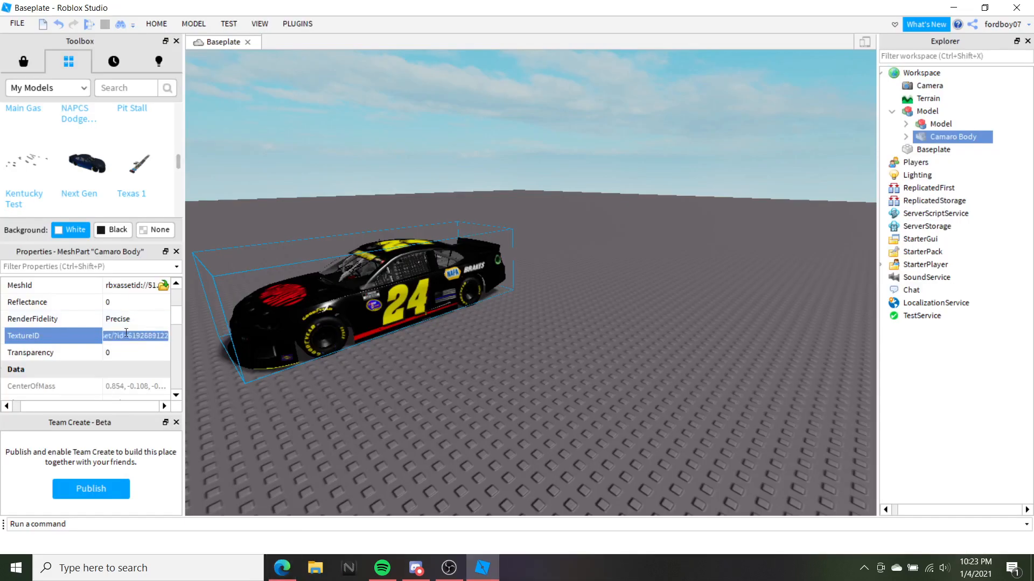
pyautogui.hotkey('ctrl', 'v')
pyautogui.press('Return')
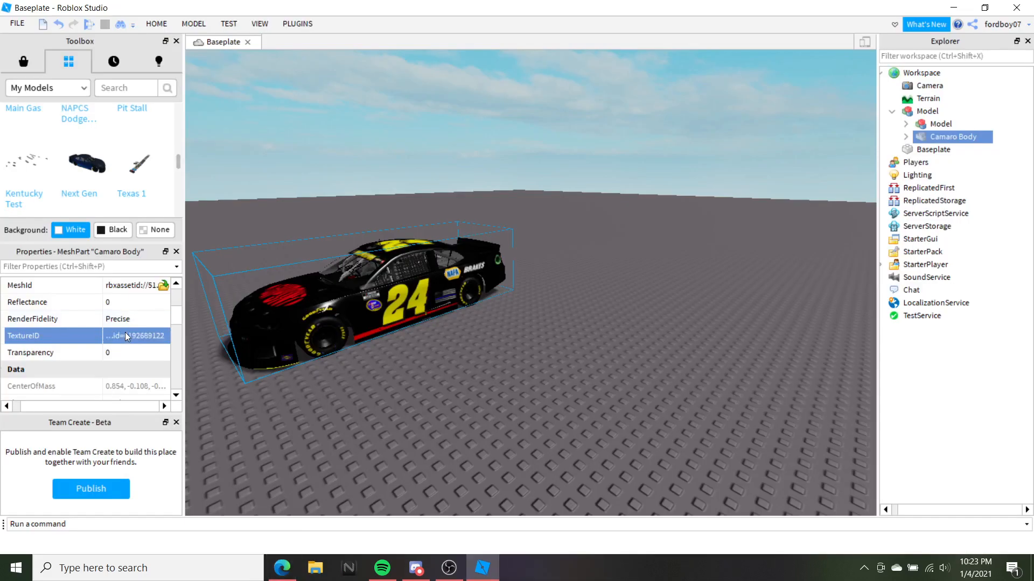
pyautogui.click(599, 136)
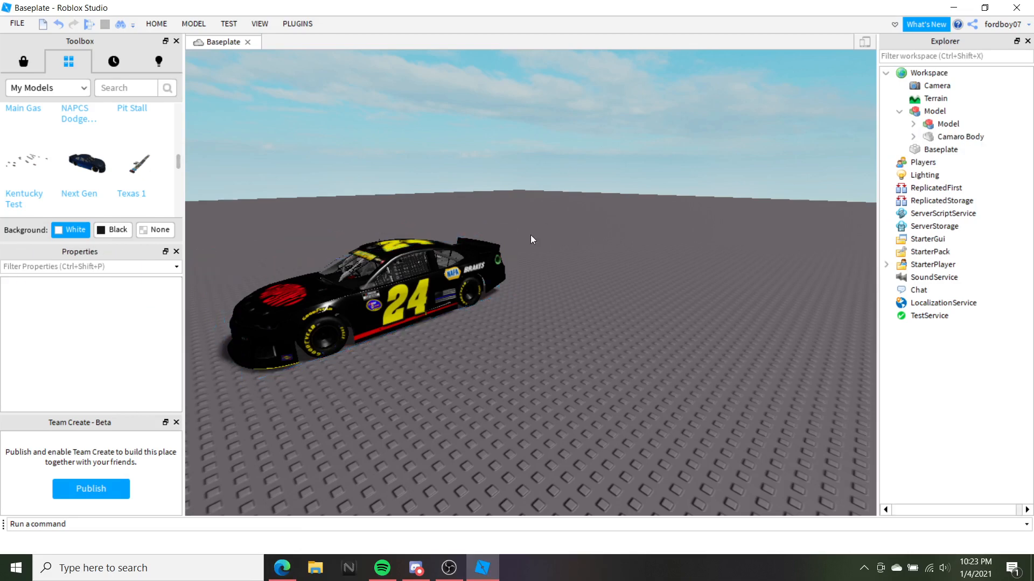
pyautogui.scroll(3, 512, 241)
pyautogui.press('w')
pyautogui.press('s')
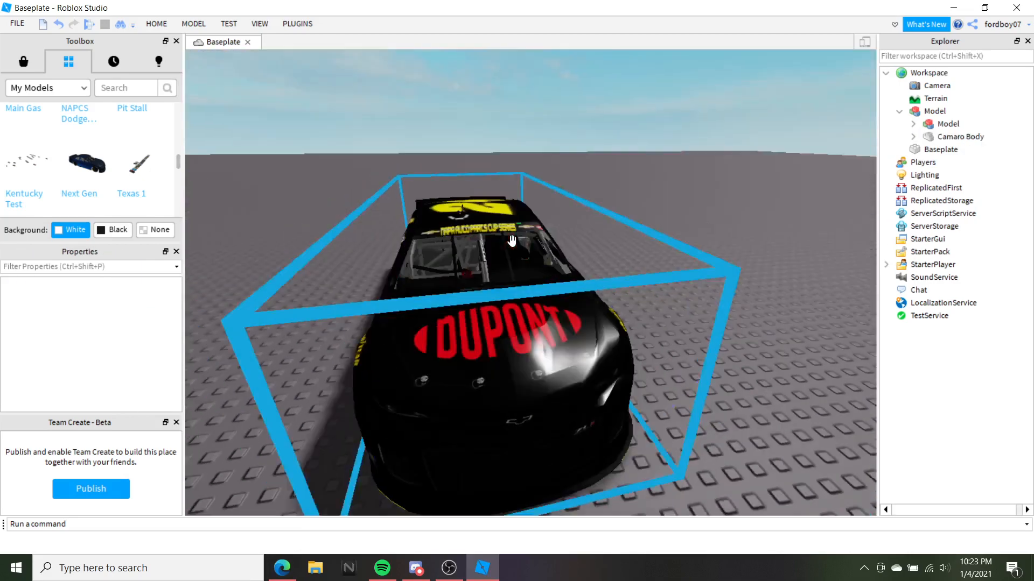
pyautogui.press('a')
pyautogui.press('w')
pyautogui.press('a')
pyautogui.press('s')
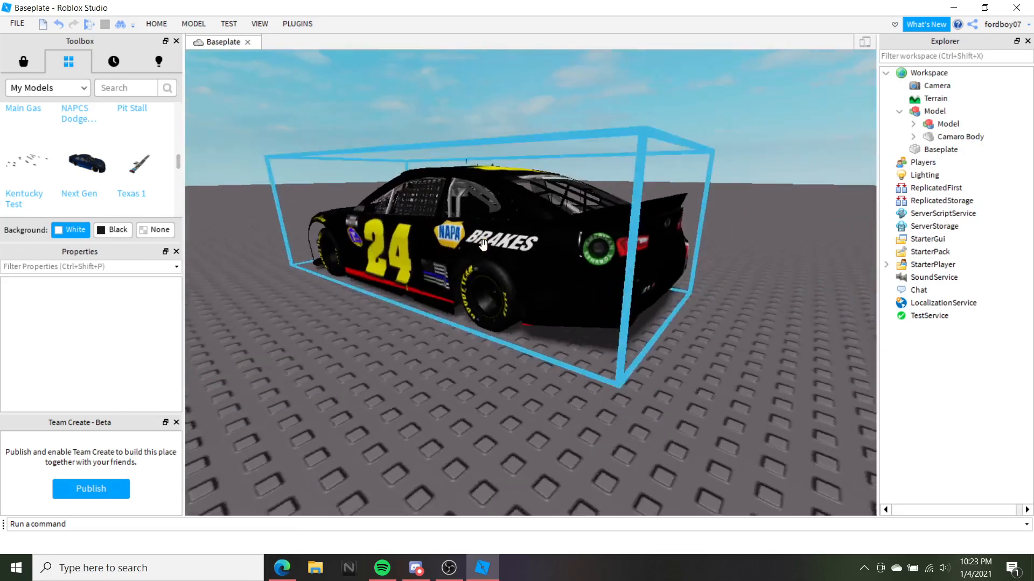
pyautogui.press('d')
pyautogui.press('d')
pyautogui.press('w')
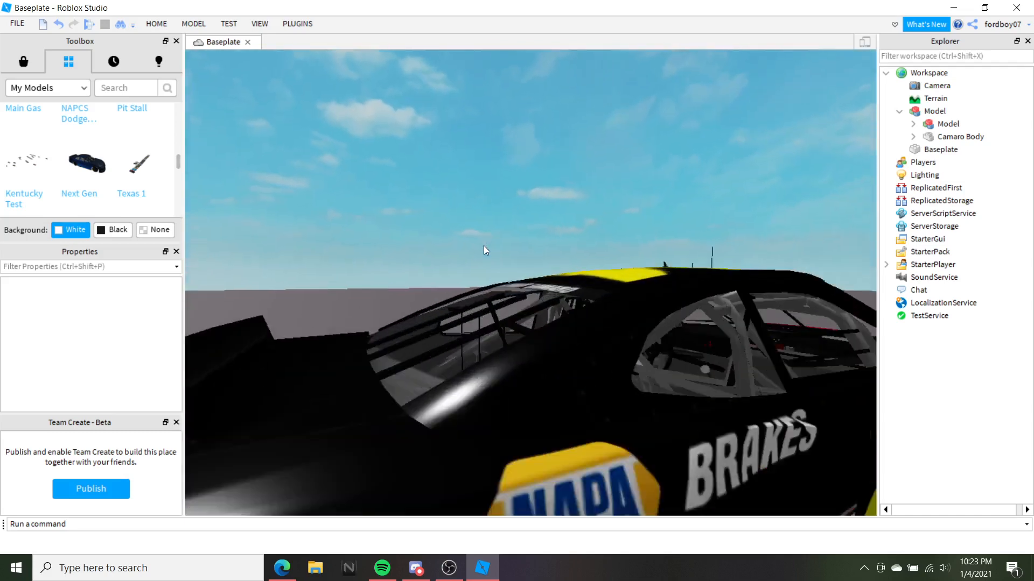
pyautogui.press('s')
pyautogui.press('a')
pyautogui.press('w')
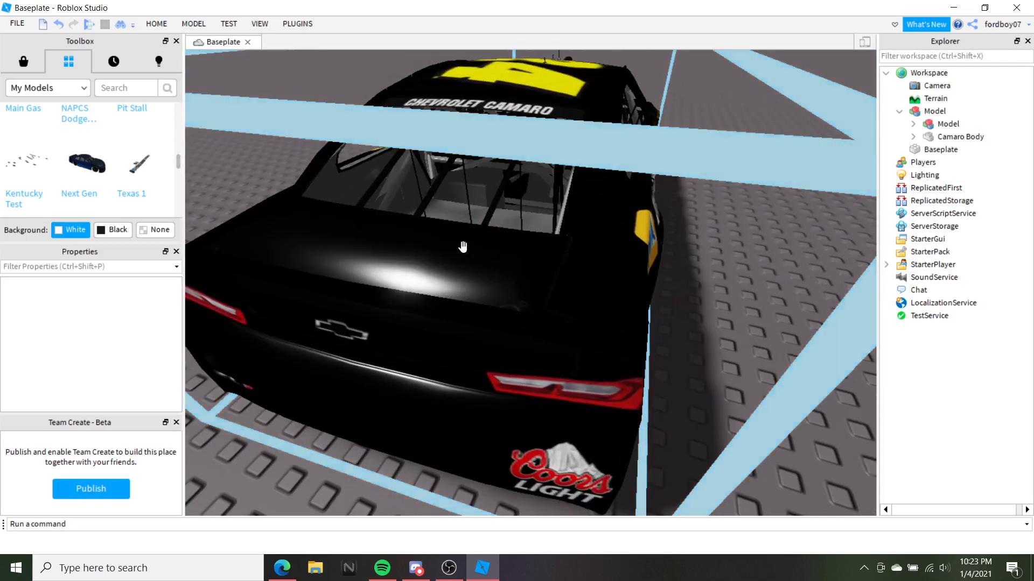
pyautogui.press('s')
pyautogui.press('a')
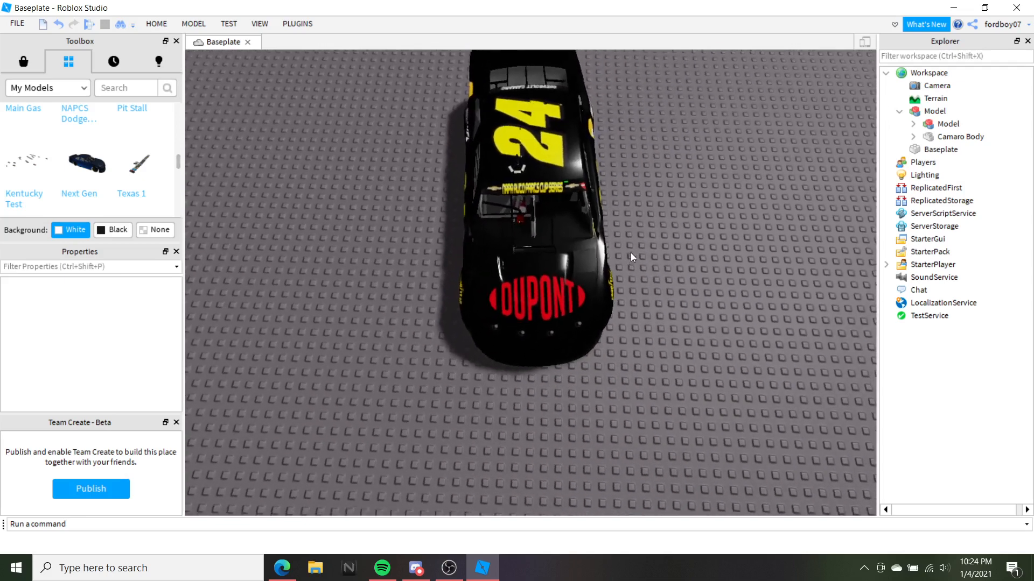
pyautogui.press('w')
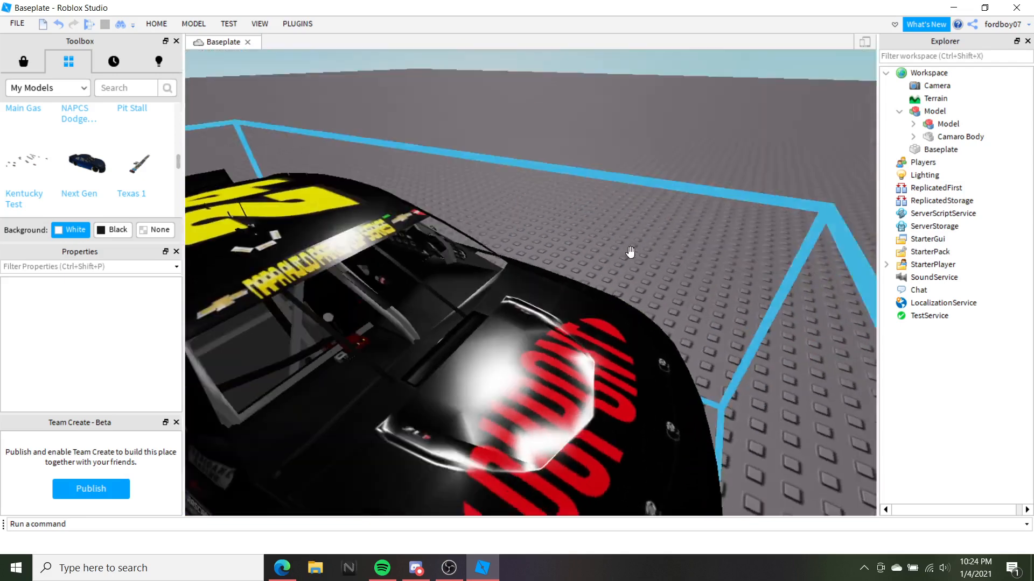
pyautogui.press('a')
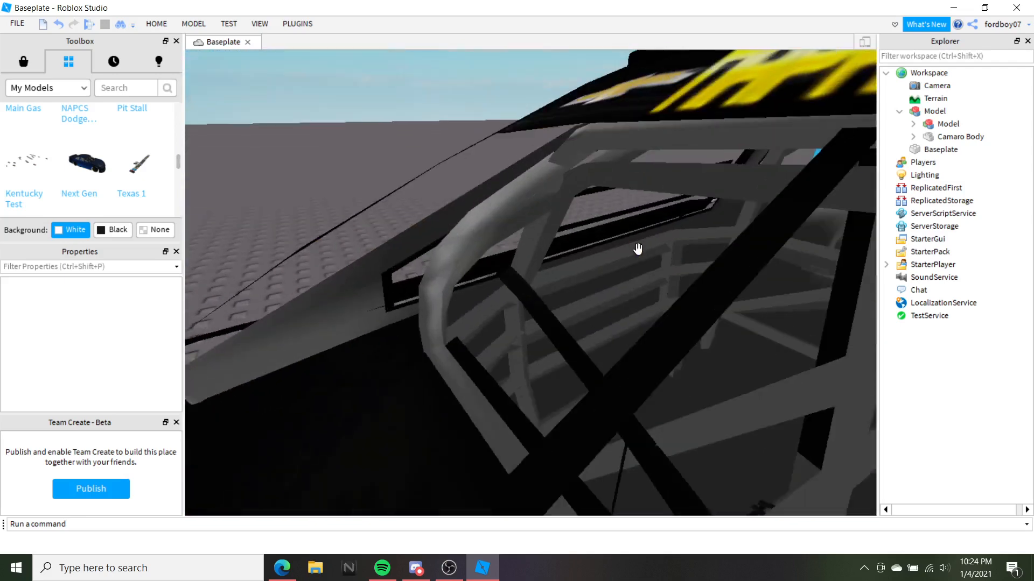
pyautogui.press('s')
pyautogui.press('a')
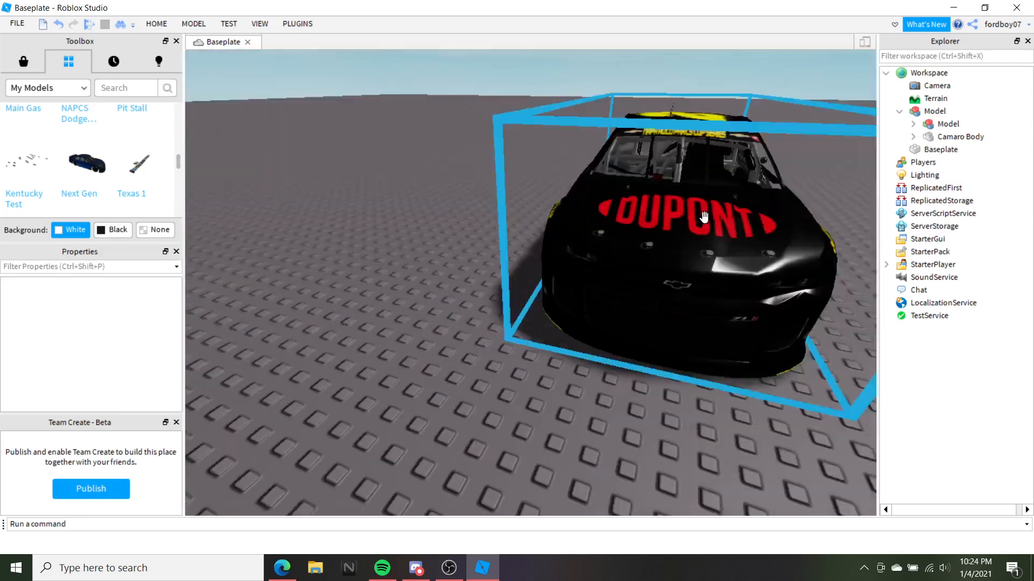
pyautogui.press('a')
pyautogui.press('s')
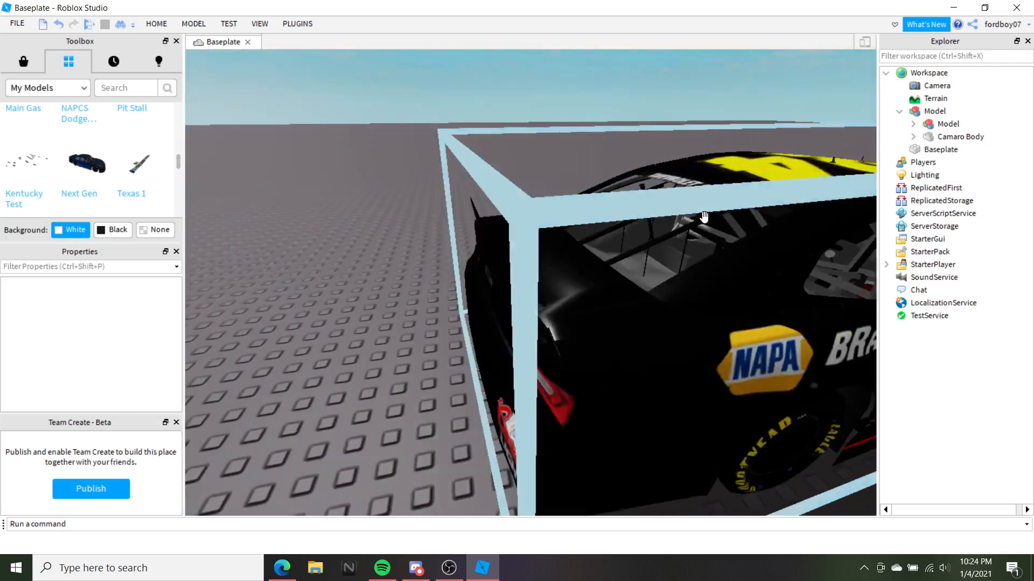
pyautogui.press('s')
pyautogui.press('w')
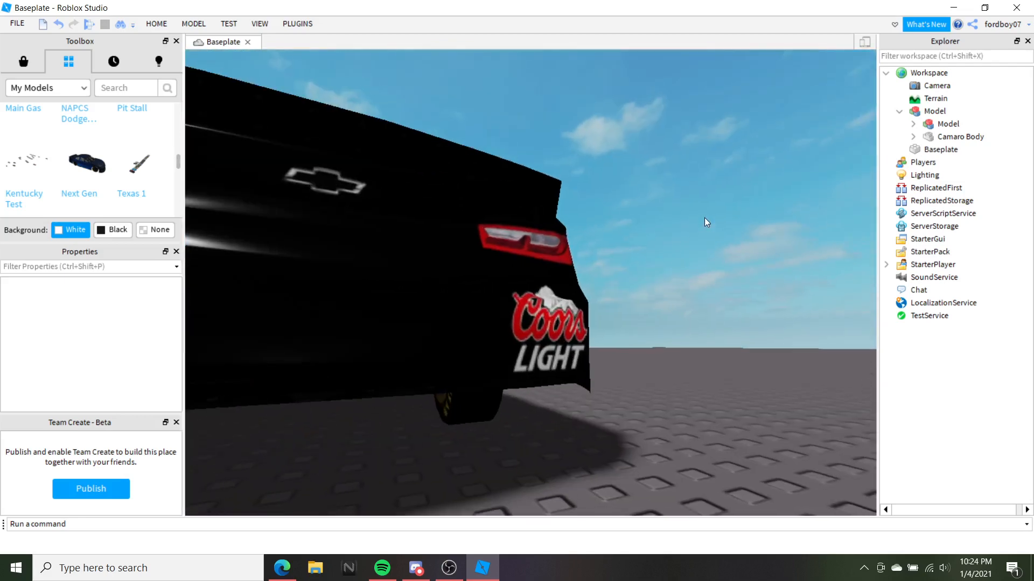
pyautogui.press('d')
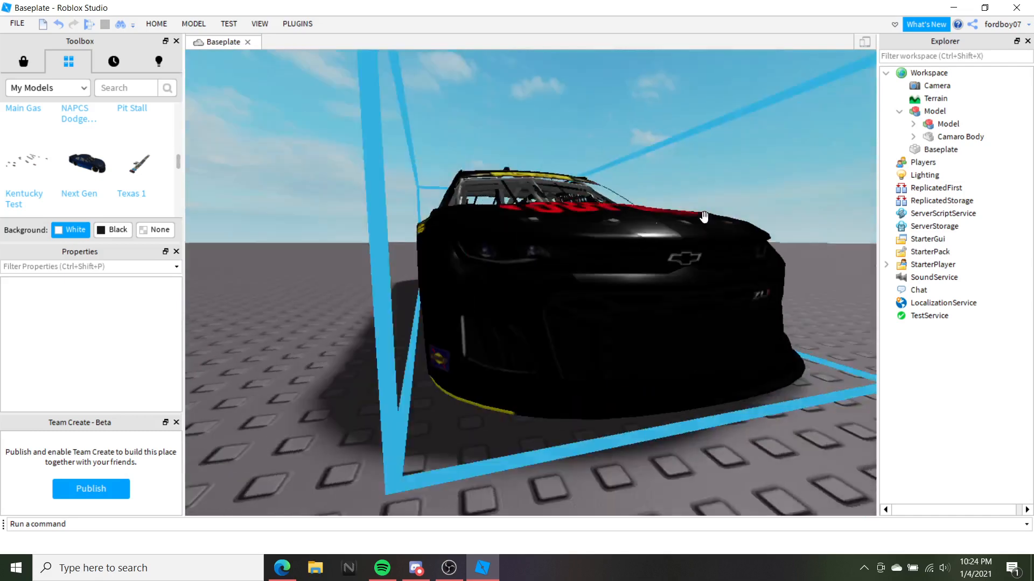
pyautogui.press('s')
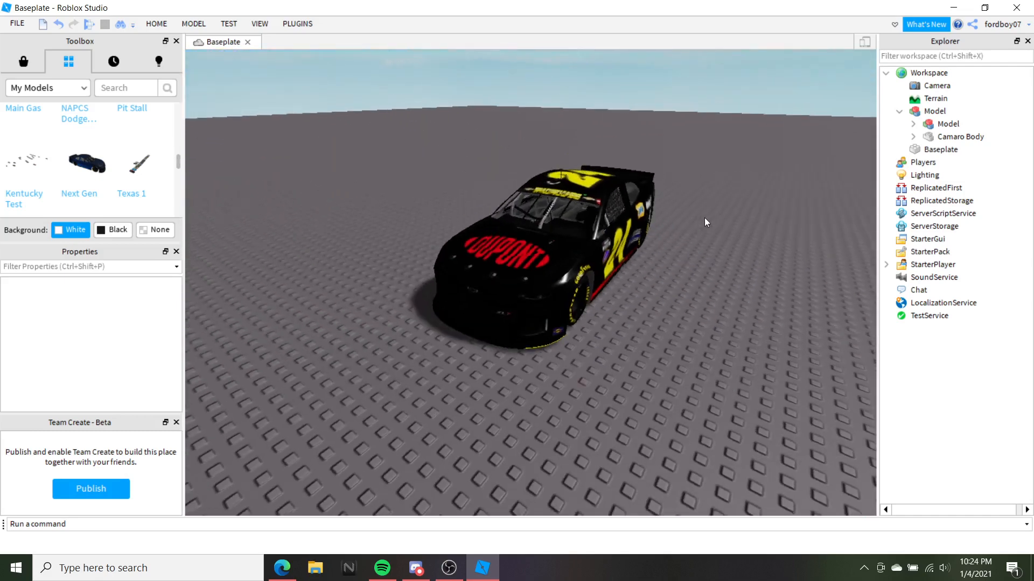
# Bring the OBS recording window to the front and briefly check the Windows notifications
pyautogui.click(449, 568)
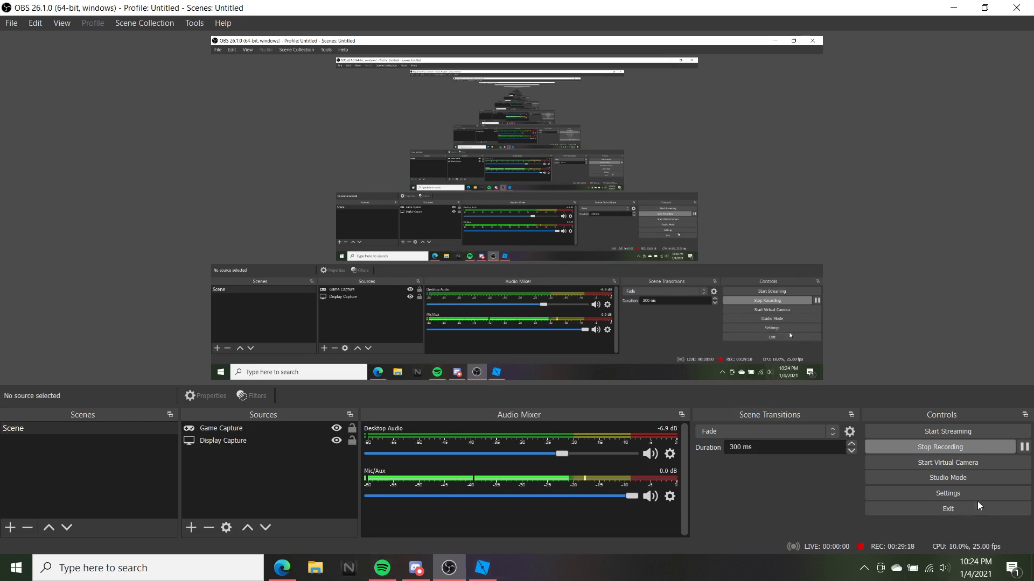
pyautogui.click(1026, 574)
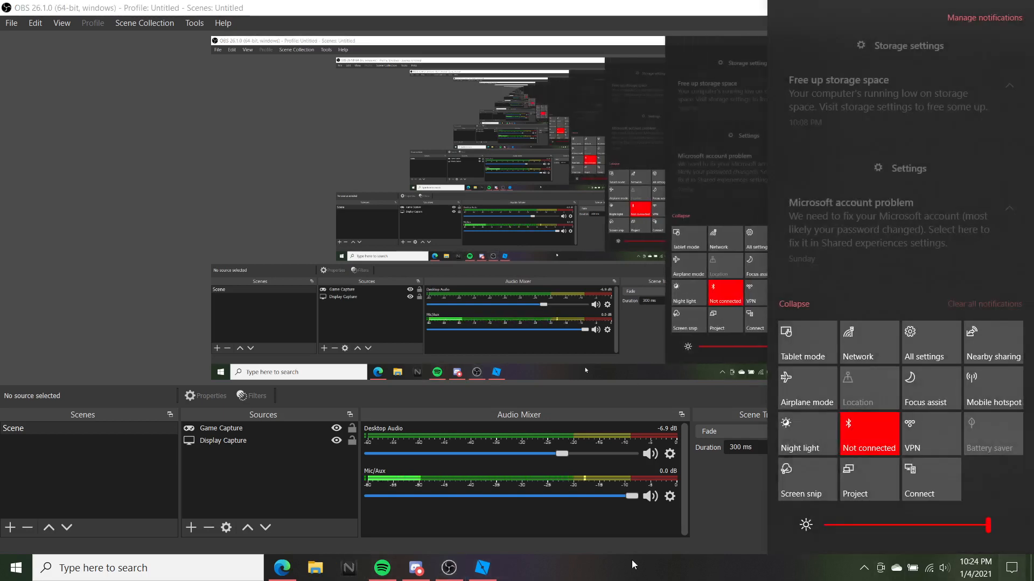
pyautogui.click(590, 373)
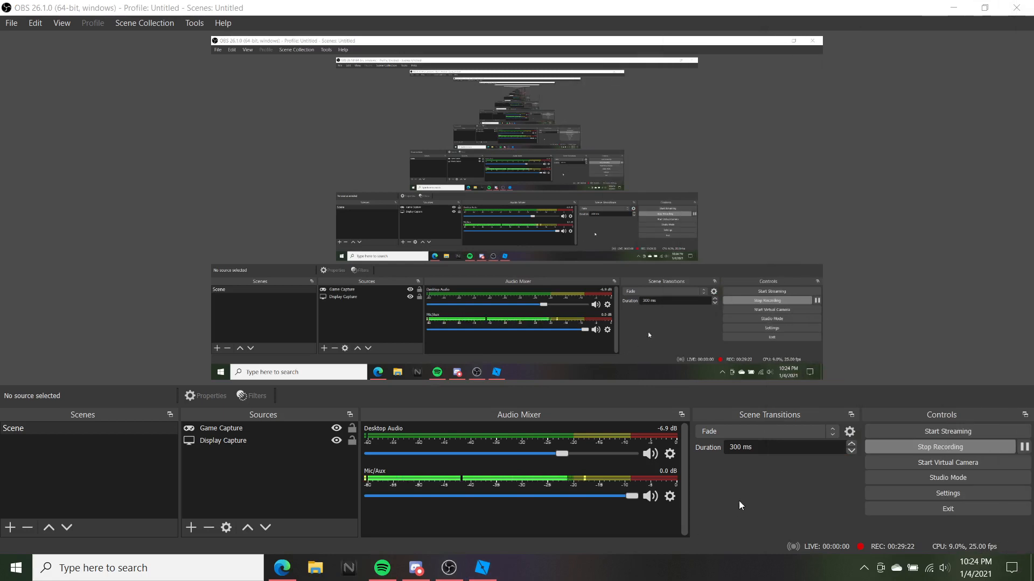